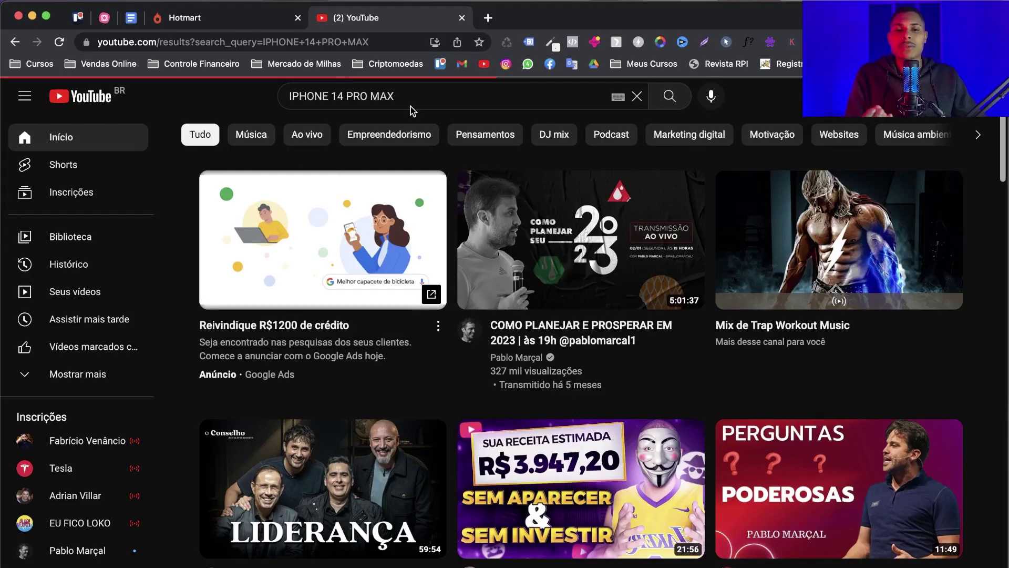
Open the "COMPREI o iPhone 14 Pro Max" unboxing video from the IPHONE 14 PRO MAX search results
scroll(420, 239, down, 3)
scroll(478, 294, down, 1)
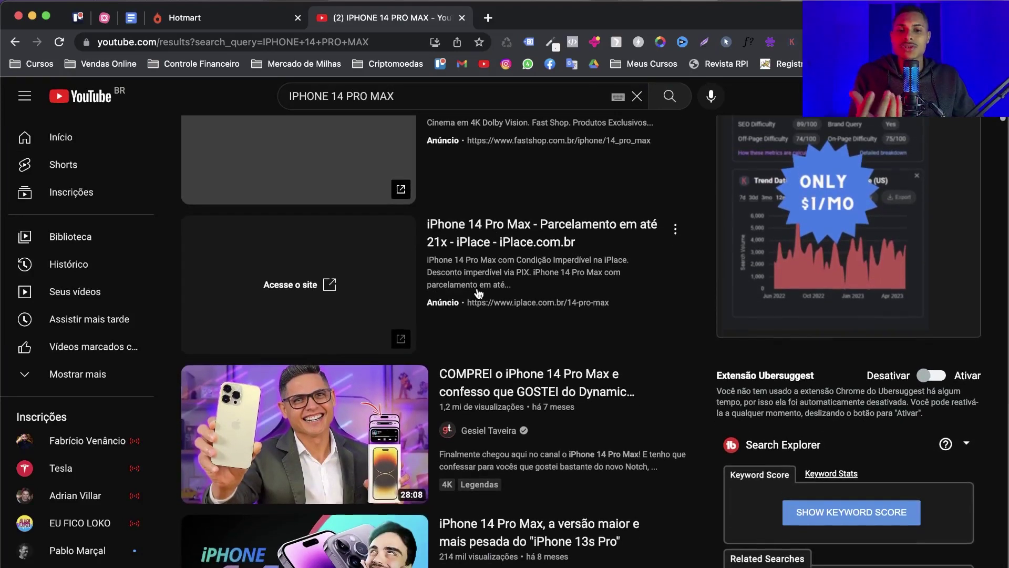
scroll(337, 226, down, 5)
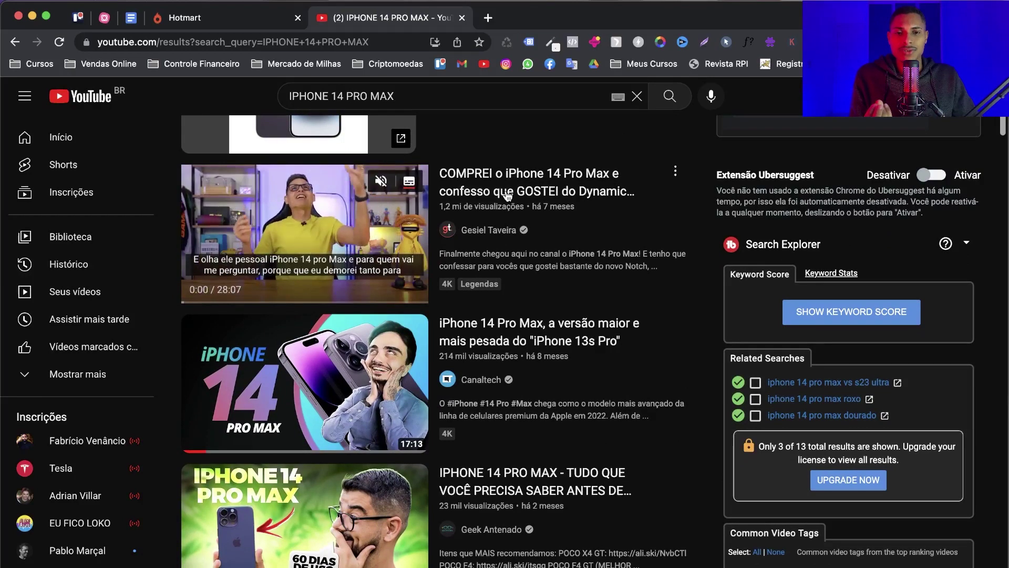
click(368, 240)
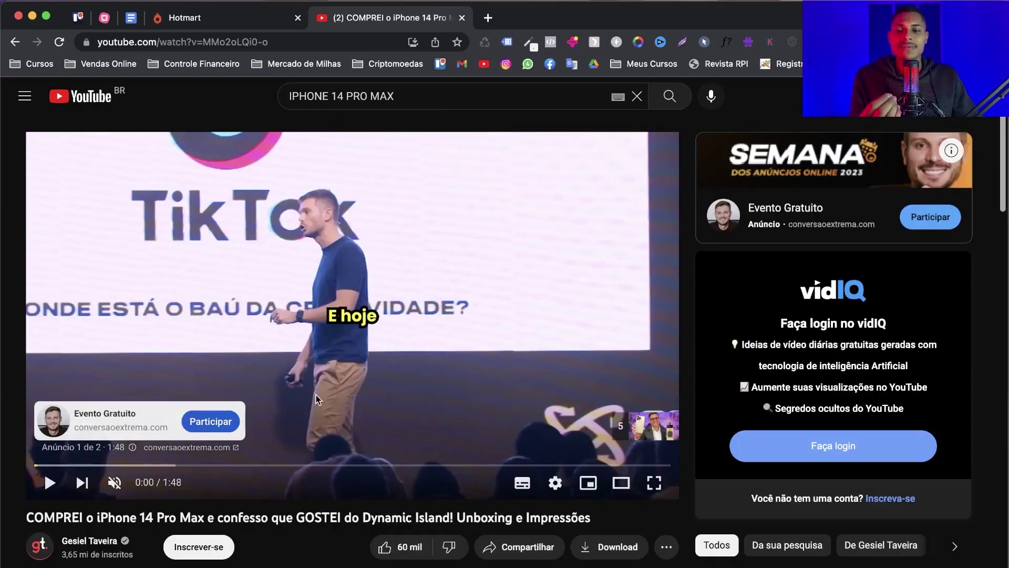
Expand the unboxing video's full description and examine its purchase and recommended-product links
scroll(316, 396, down, 3)
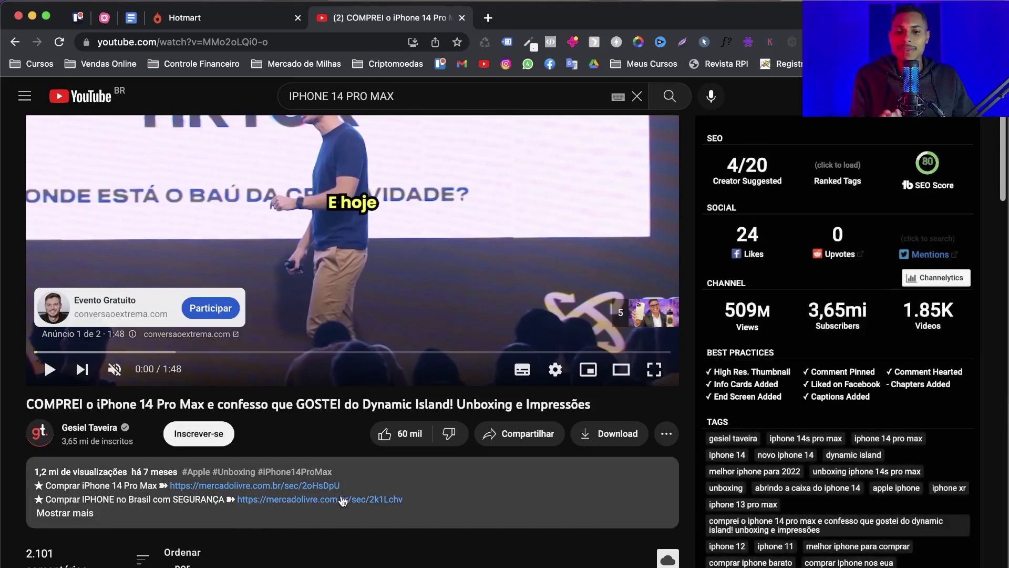
click(68, 519)
scroll(224, 483, down, 2)
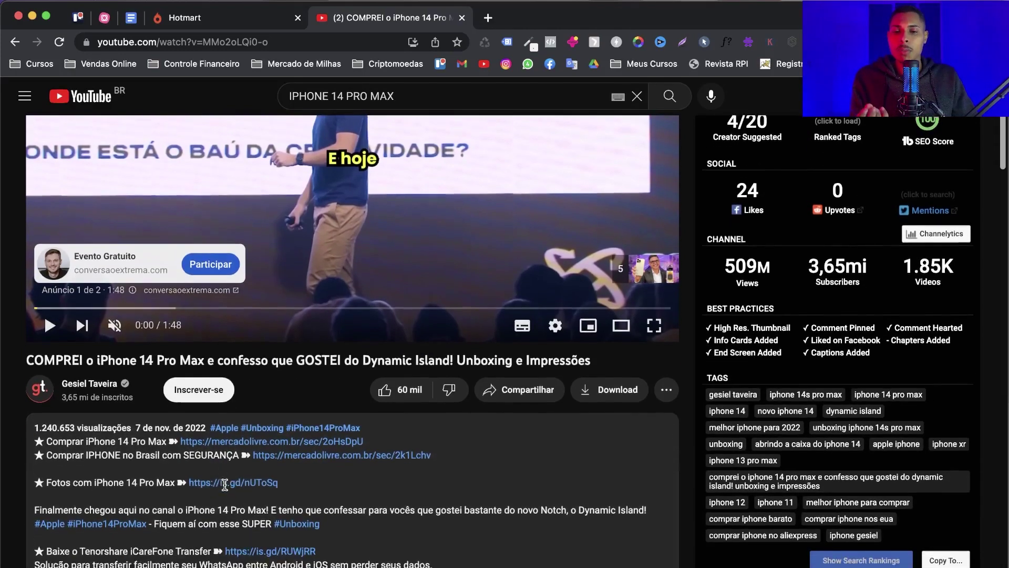
scroll(250, 462, down, 2)
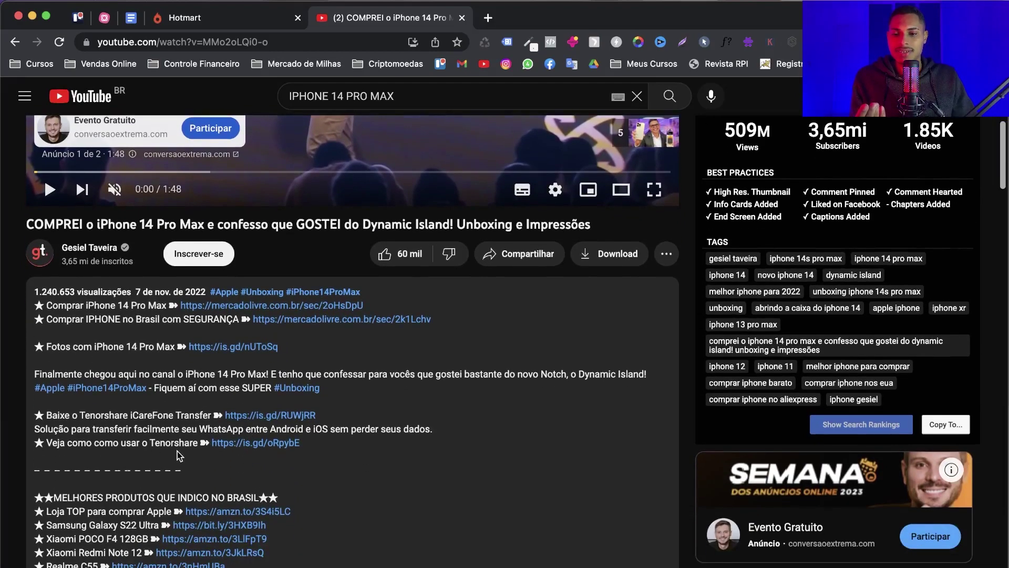
scroll(158, 457, down, 2)
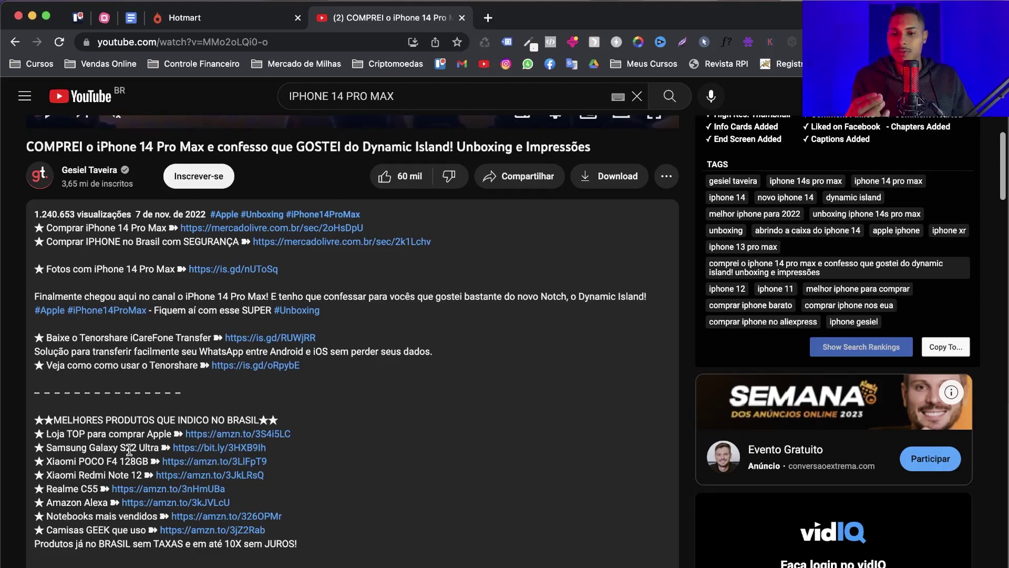
Open the "Loja TOP para comprar Apple" link from the description and view the iPhone 14 Pro Max offer on Amazon
click(225, 436)
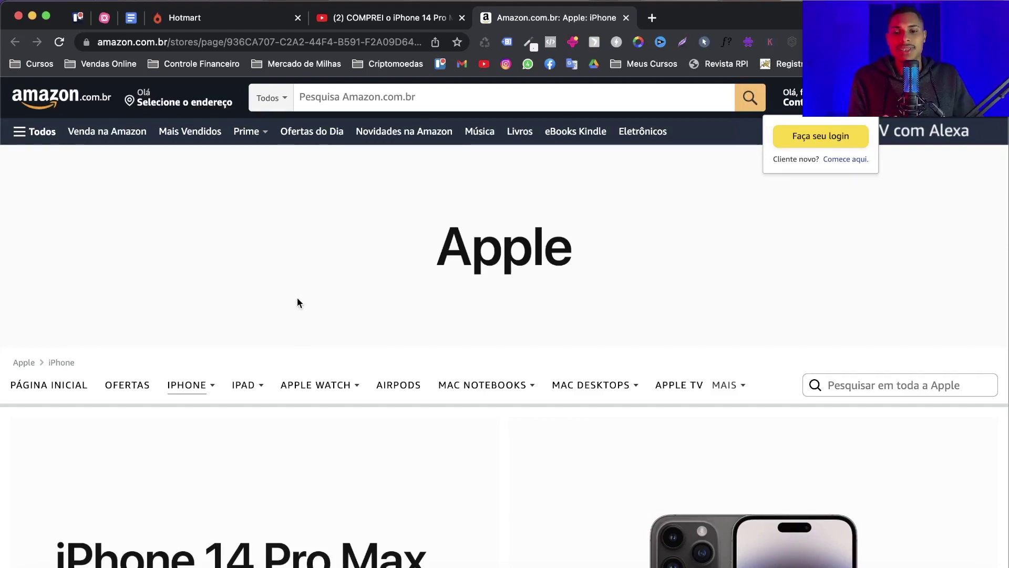
scroll(296, 301, down, 7)
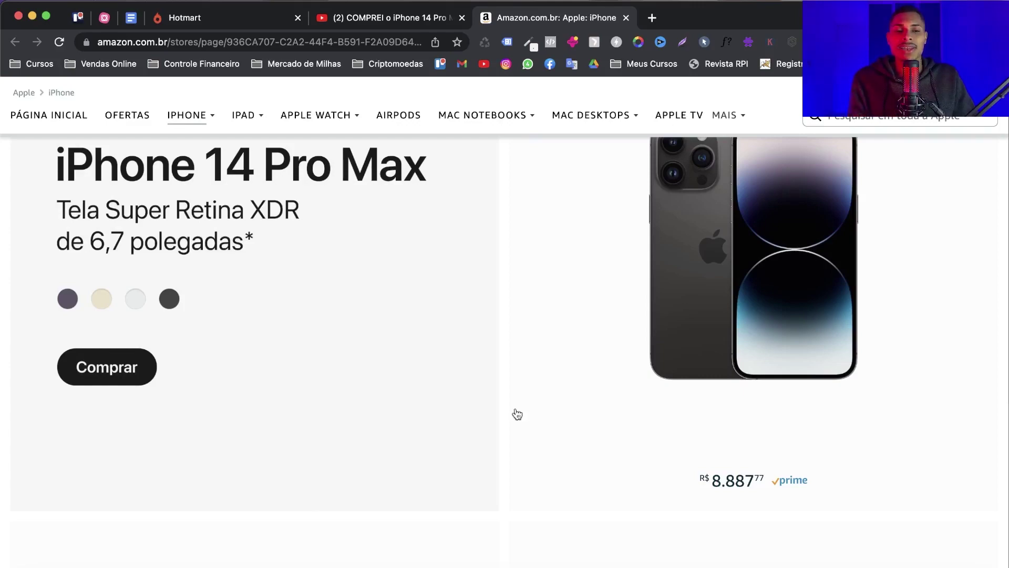
mouse_move(605, 405)
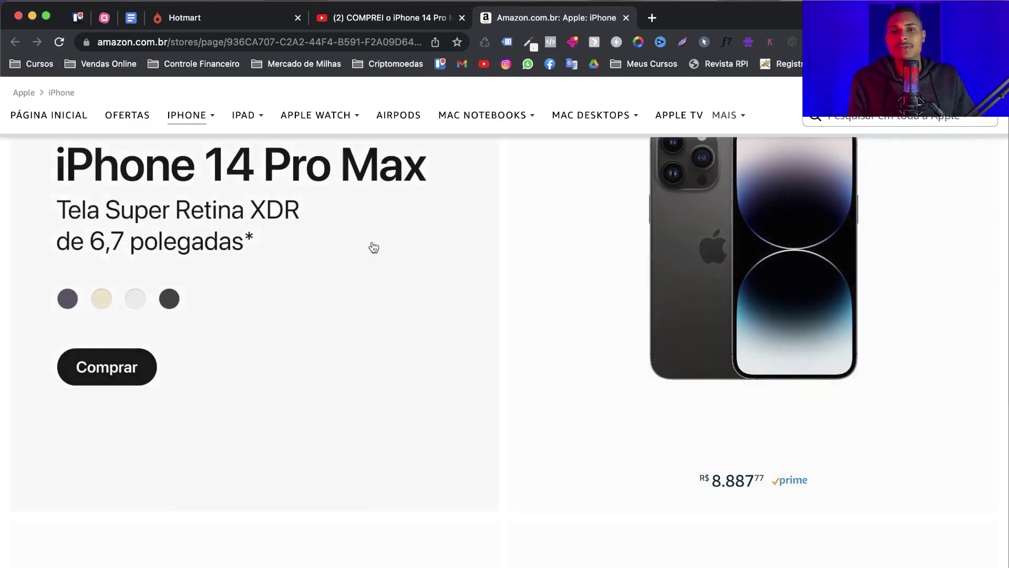
Return to the unboxing video on YouTube and review the purchase links in its description again
click(387, 24)
scroll(307, 225, up, 10)
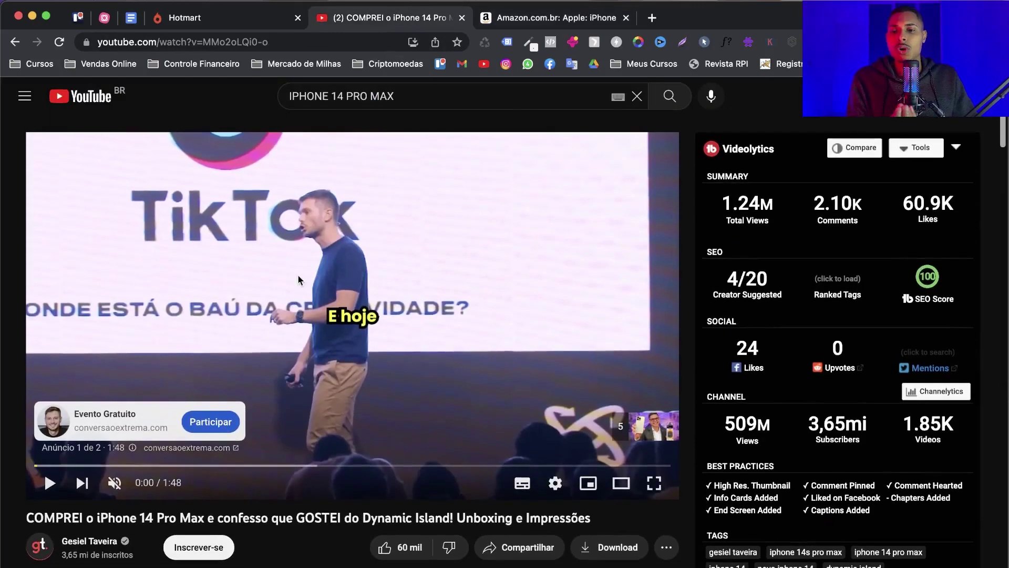
scroll(116, 249, down, 1)
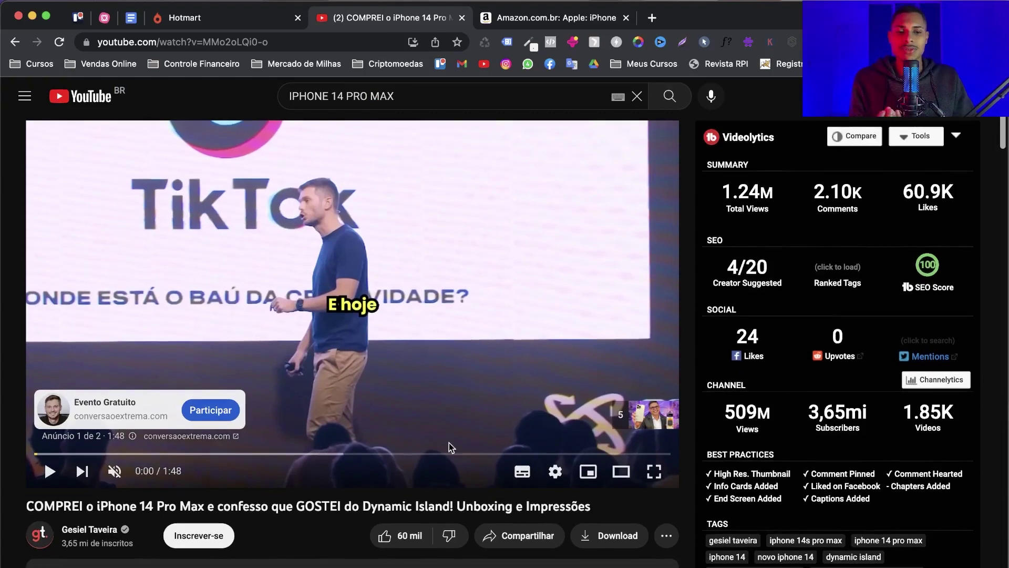
scroll(239, 397, down, 3)
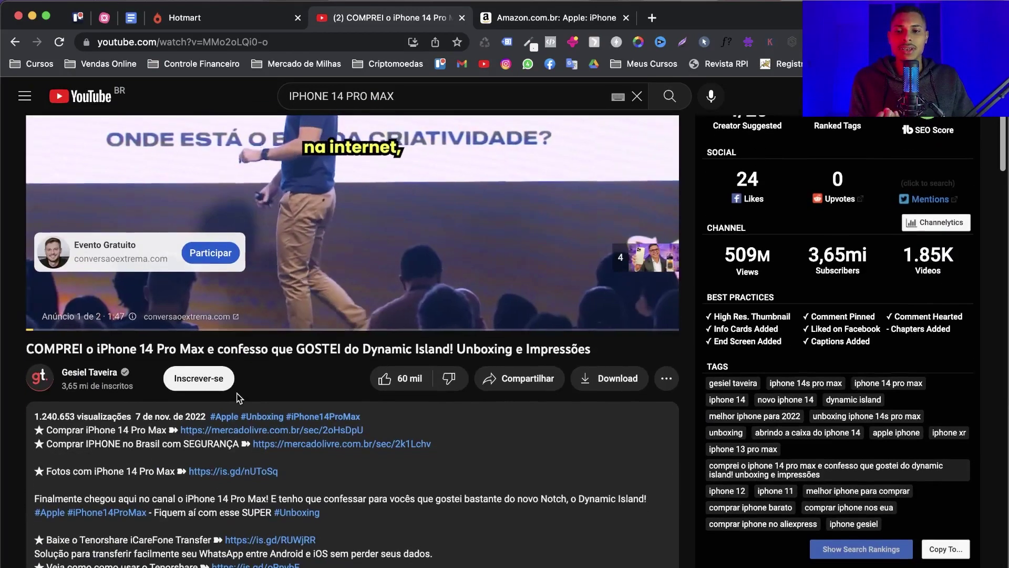
scroll(239, 398, down, 2)
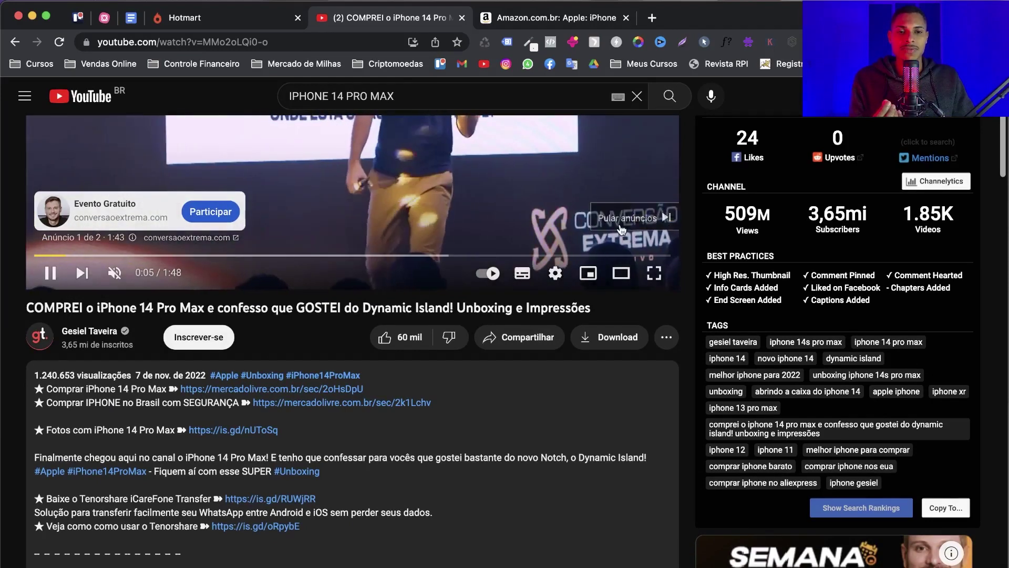
Skip the ad on the unboxing video and pause the video near its start
click(619, 224)
scroll(357, 293, up, 5)
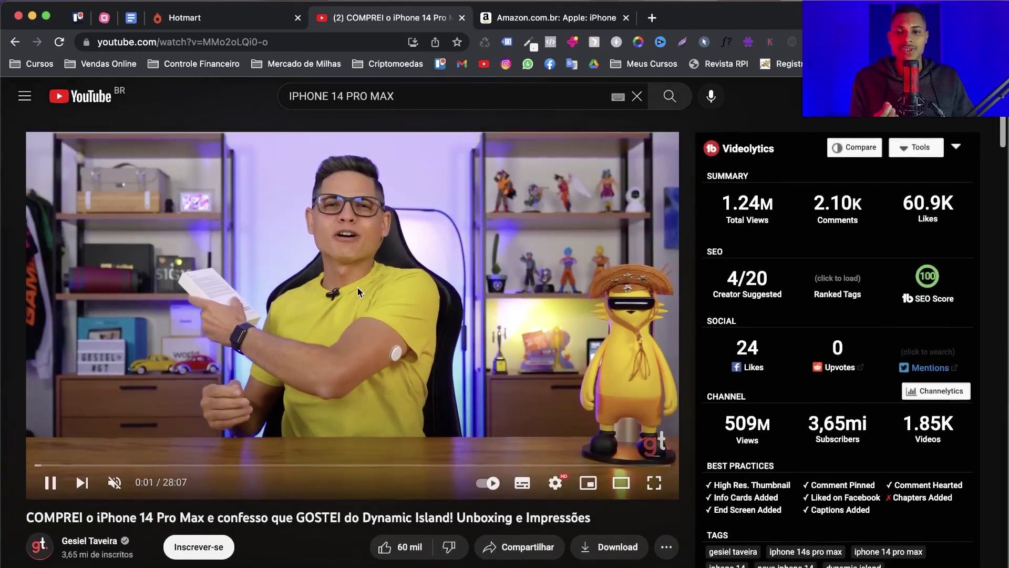
click(315, 313)
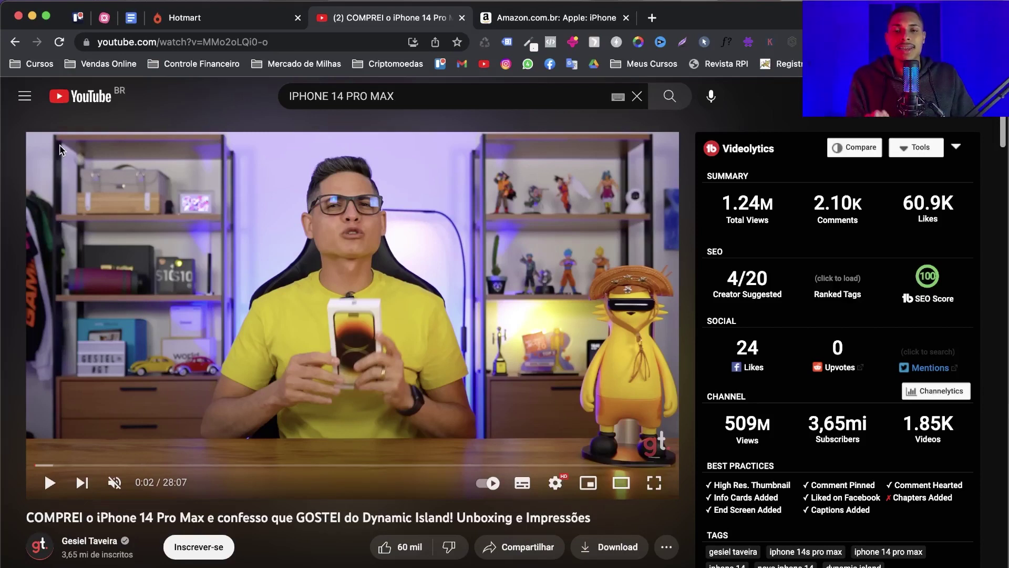
Go back to the search results and search YouTube for METODO L5D
click(14, 42)
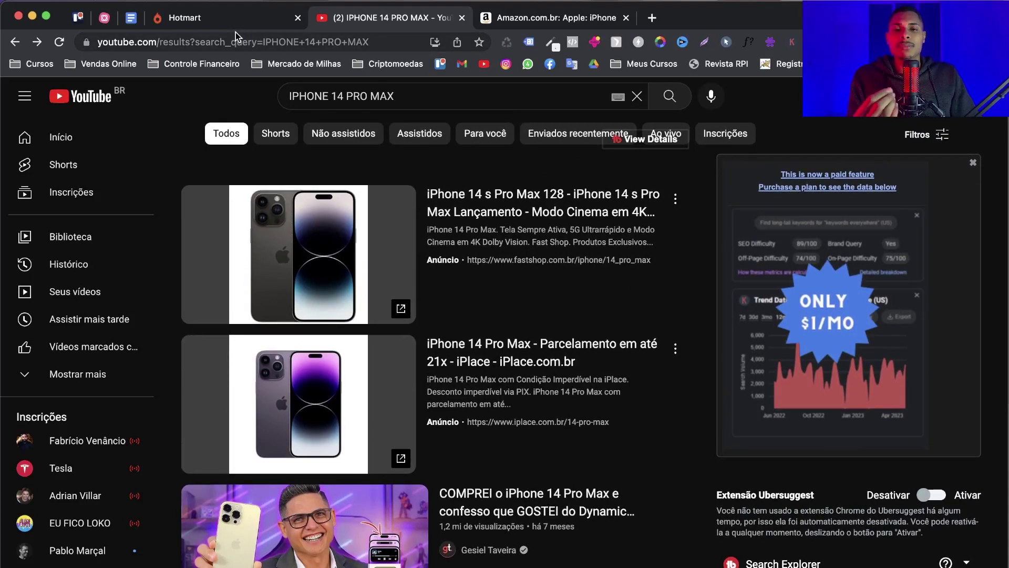
click(423, 96)
drag(443, 97, 262, 93)
text(METODO L5D)
key(Return)
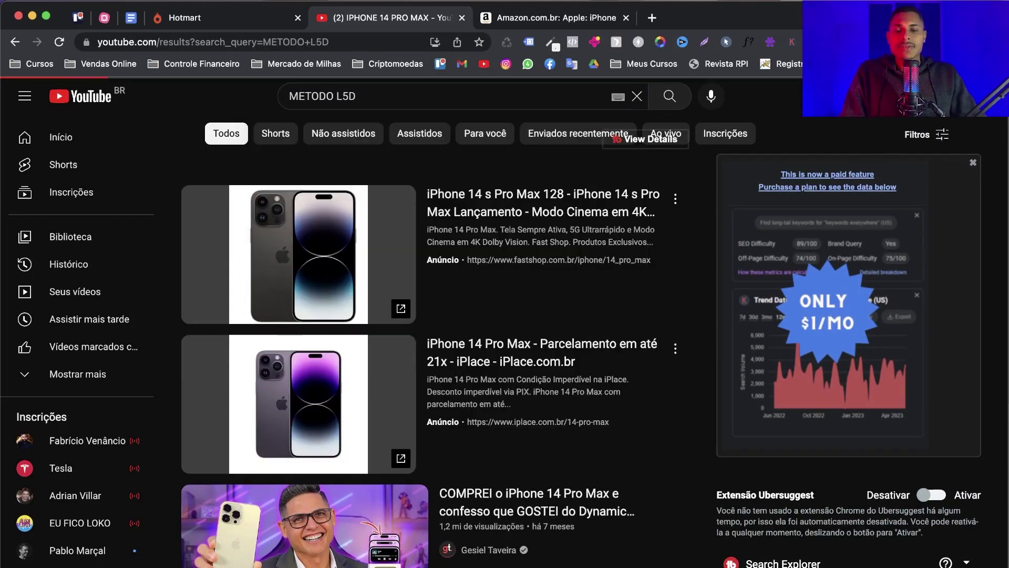
Look through the METODO L5D results and open the "Método L5D Funciona? Mostrei o Curso" review from Testador de Produtos
scroll(466, 320, down, 5)
scroll(465, 320, down, 10)
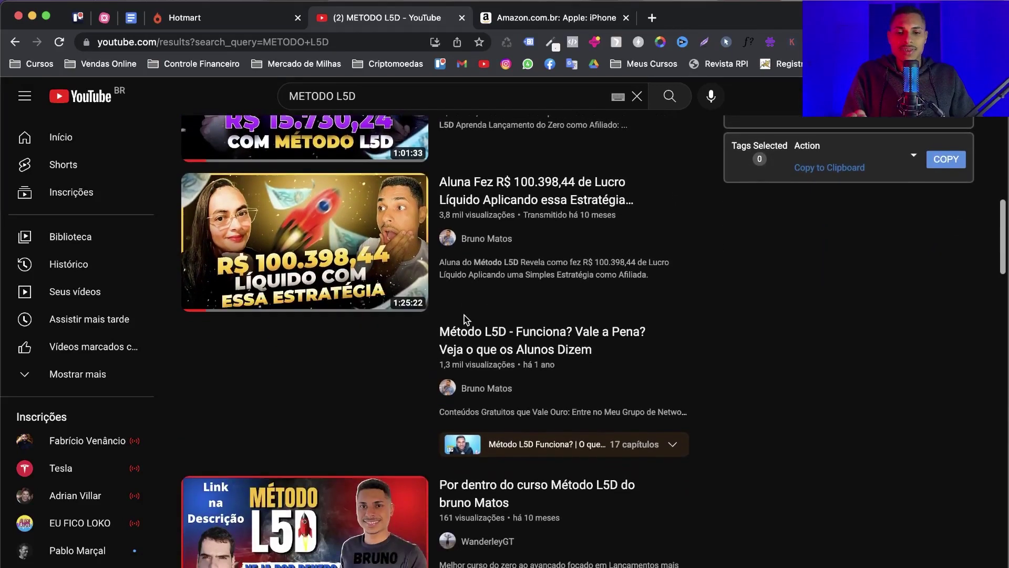
scroll(464, 314, down, 12)
scroll(465, 319, down, 8)
scroll(465, 319, up, 2)
scroll(465, 319, down, 1)
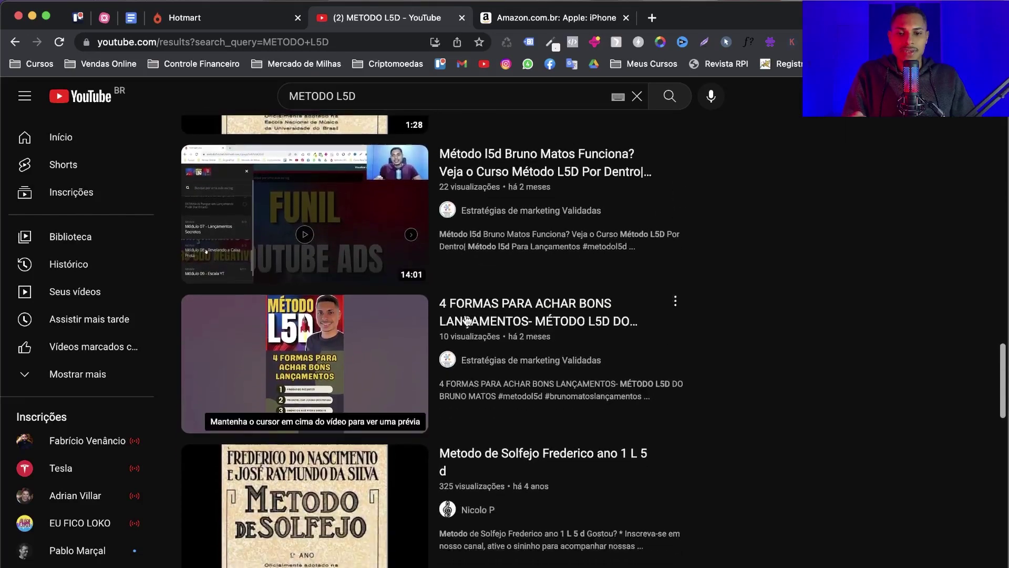
scroll(466, 319, down, 9)
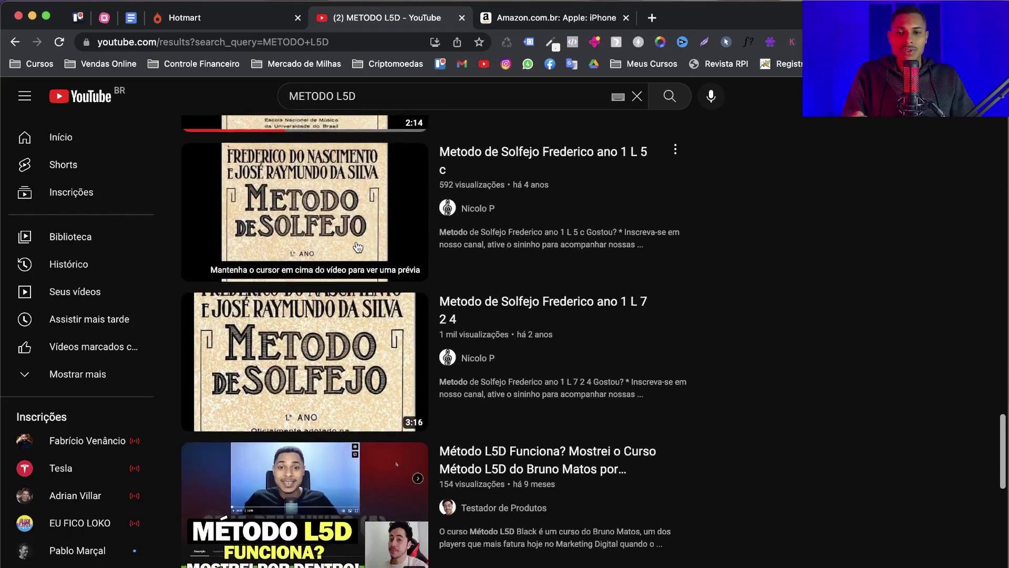
scroll(357, 247, down, 2)
scroll(247, 314, down, 3)
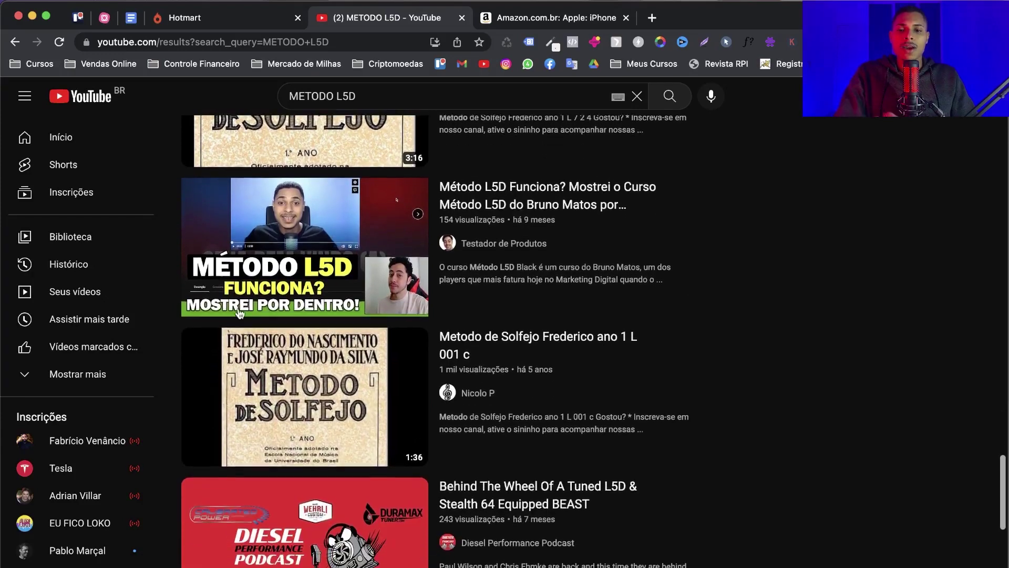
scroll(247, 314, down, 1)
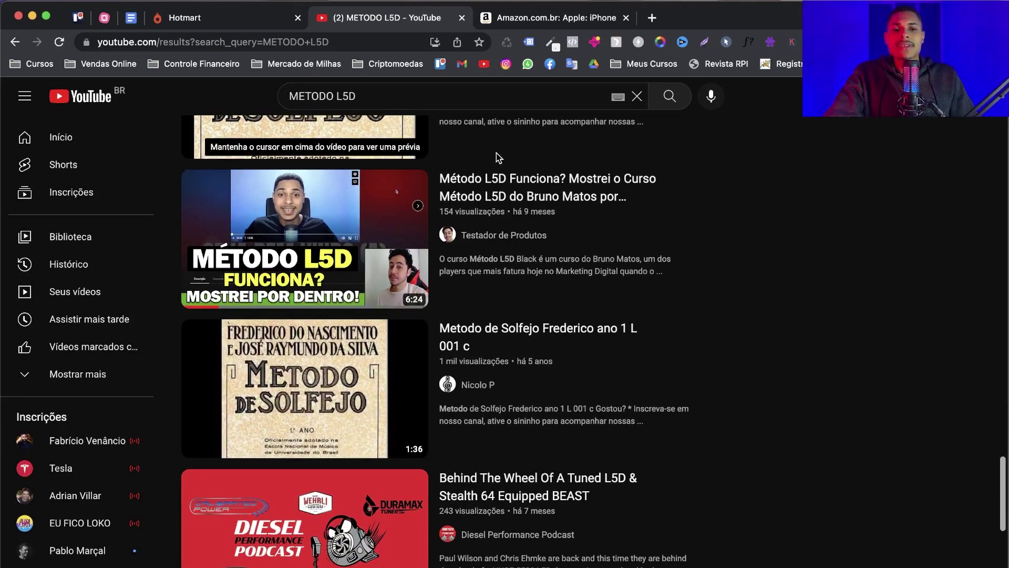
mouse_move(533, 245)
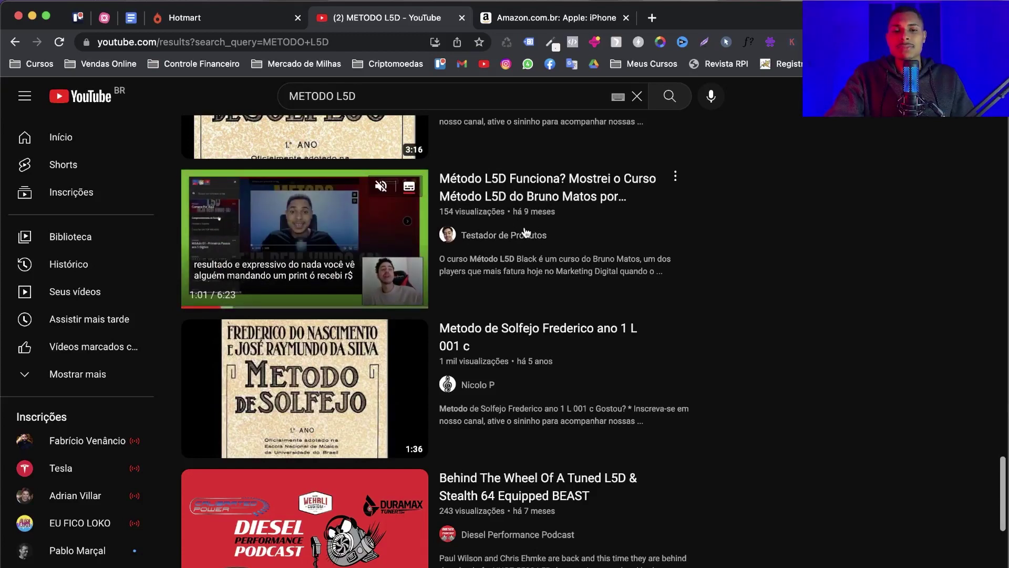
click(484, 196)
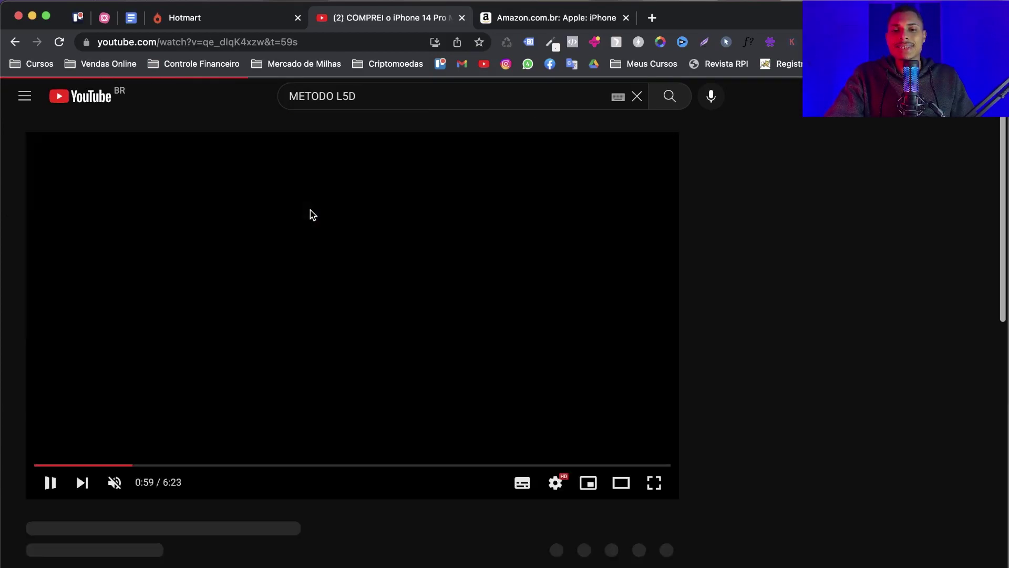
Expand the review video's description and examine the course link there and in the pinned comment
scroll(453, 374, down, 5)
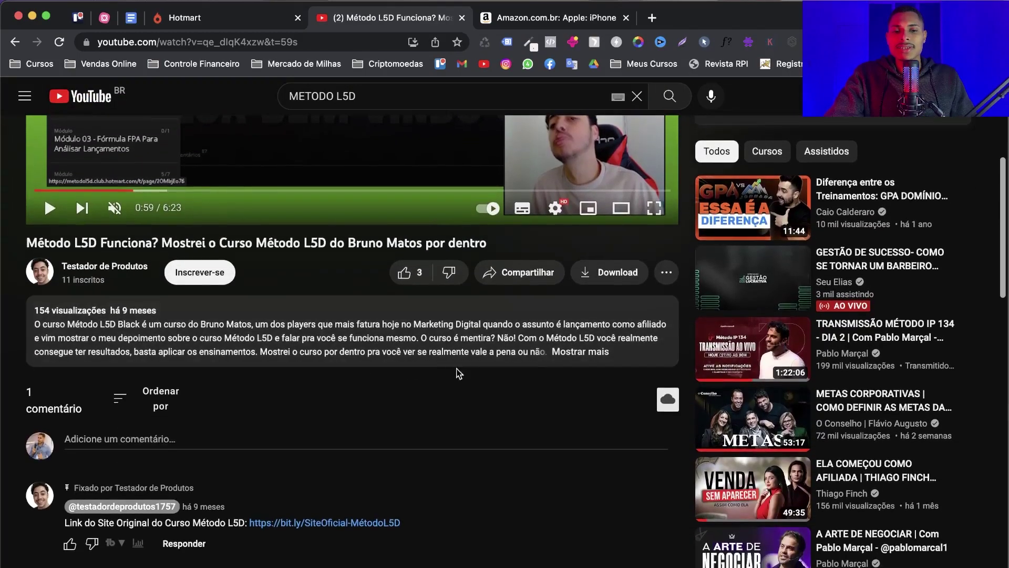
click(304, 353)
scroll(295, 376, down, 1)
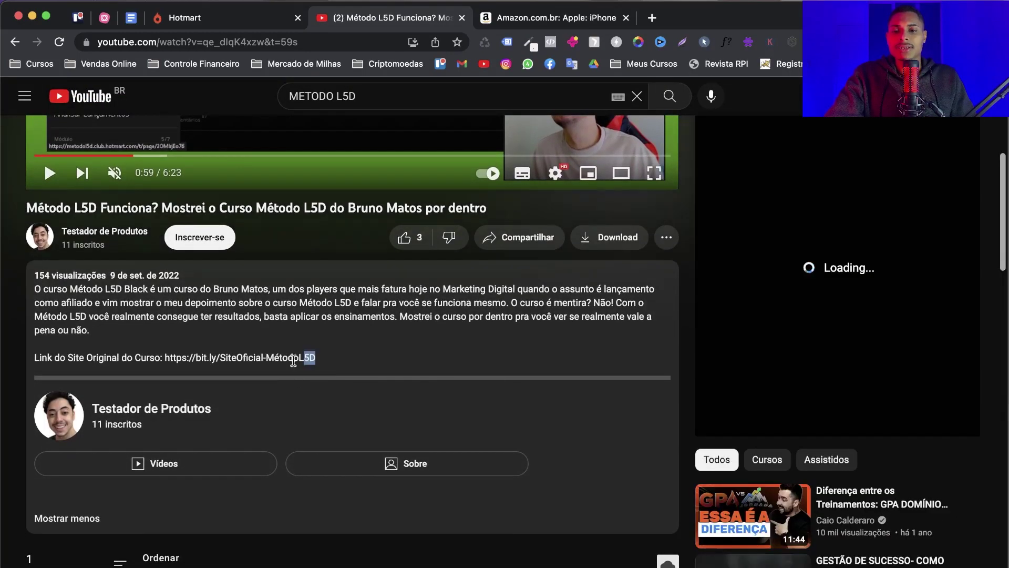
scroll(182, 361, down, 6)
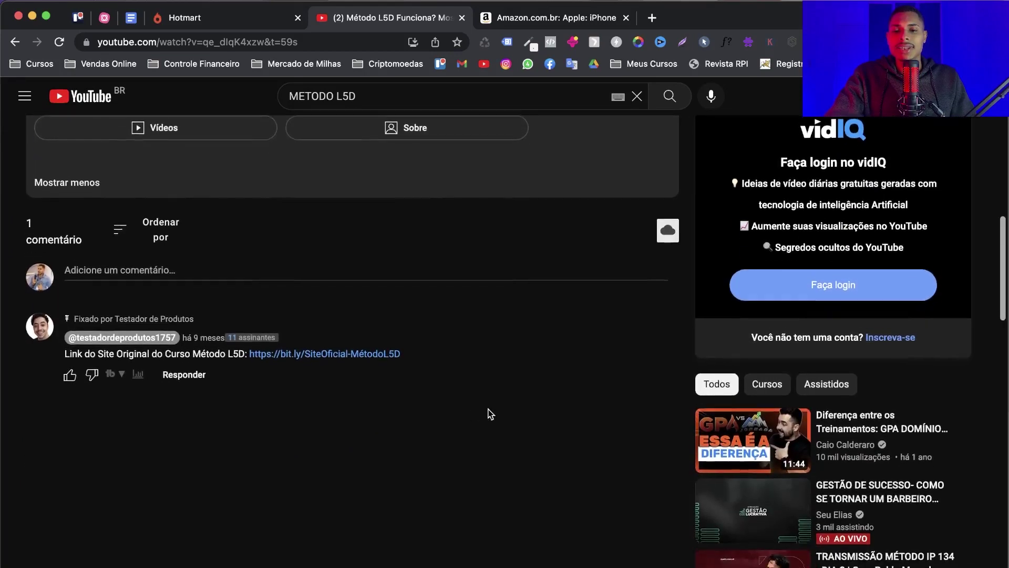
drag(240, 349, 313, 354)
click(480, 366)
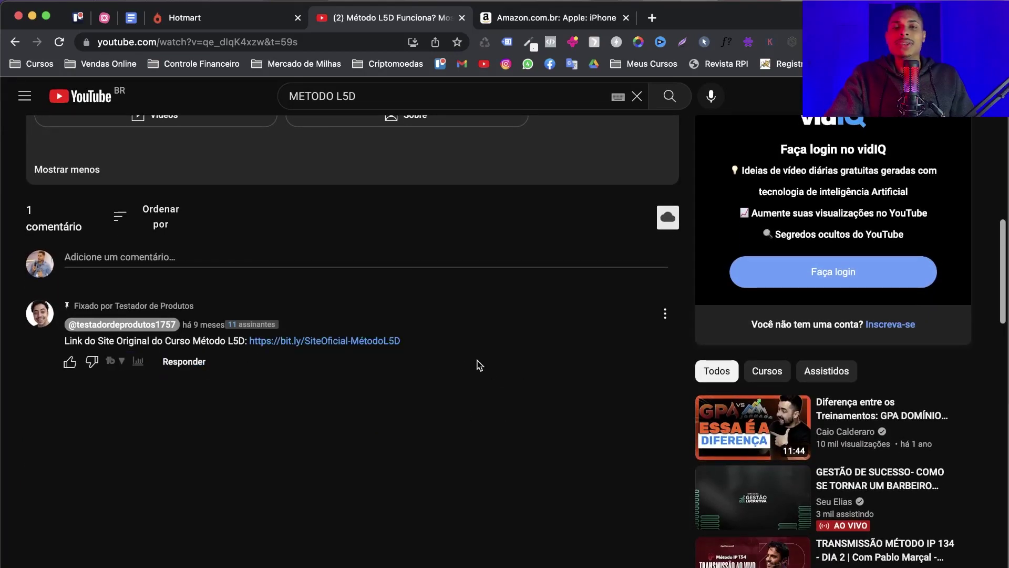
scroll(478, 345, up, 6)
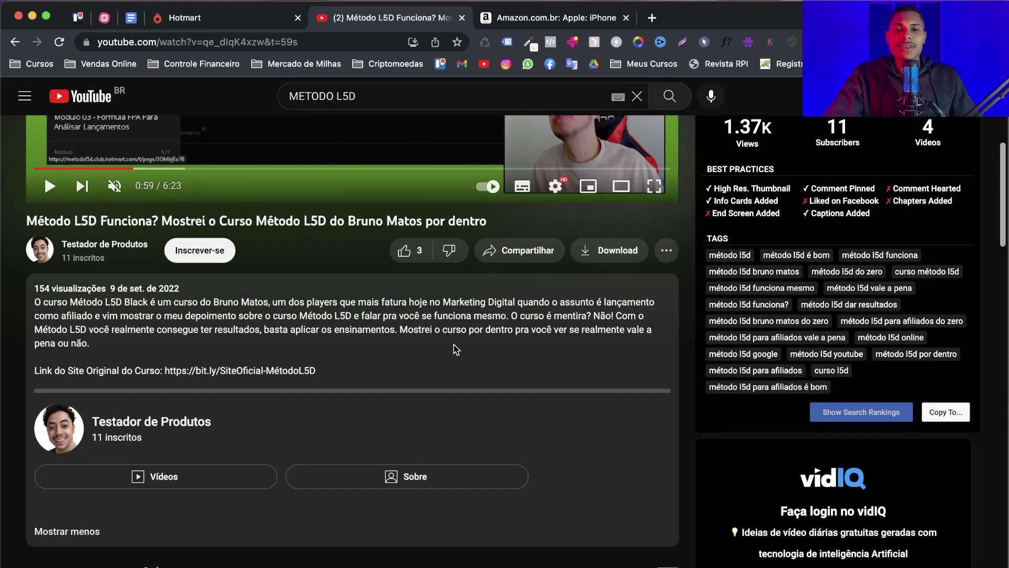
scroll(444, 342, up, 4)
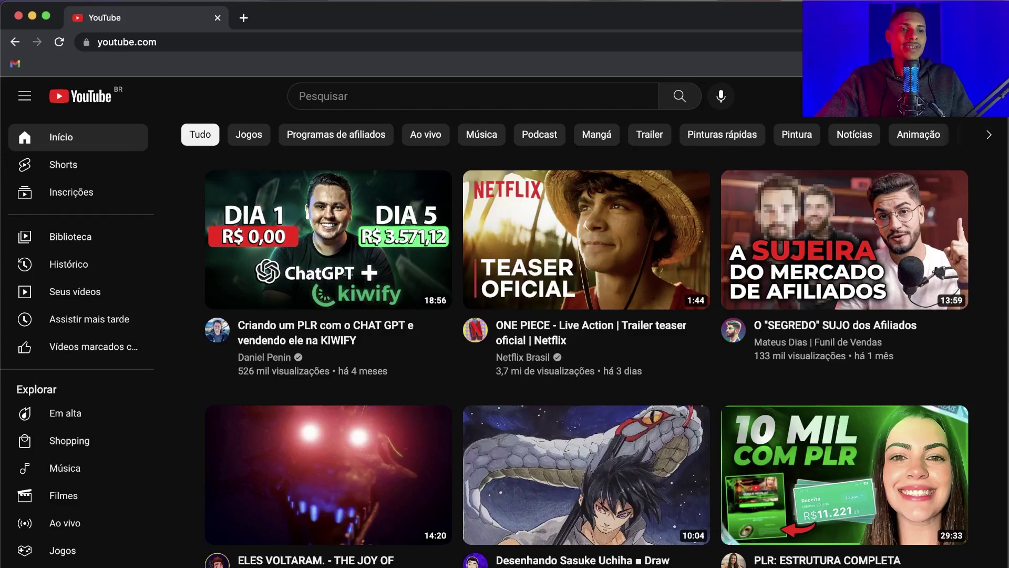
Open the form for creating a new YouTube channel from the account's list of all channels
click(986, 95)
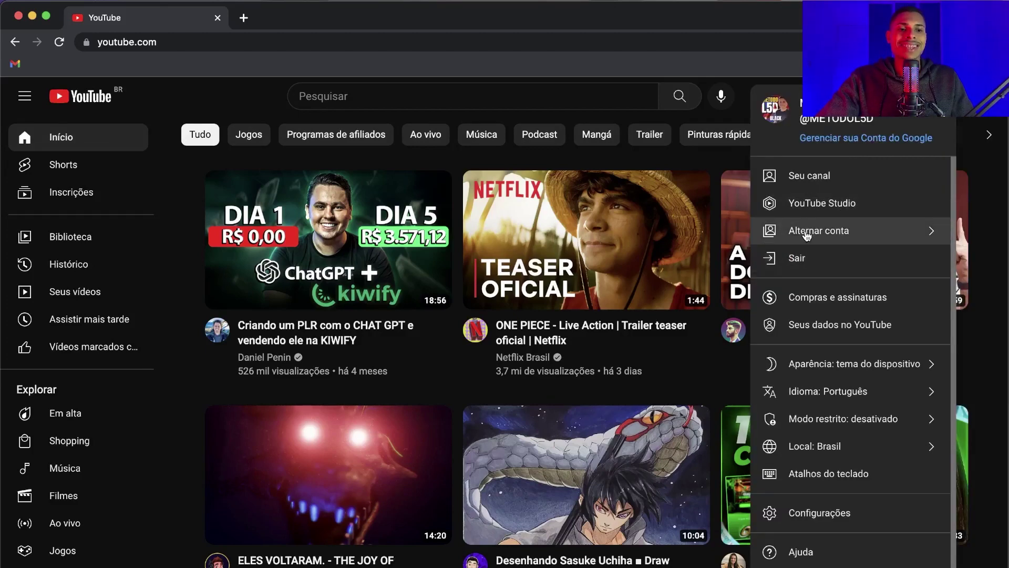
click(865, 235)
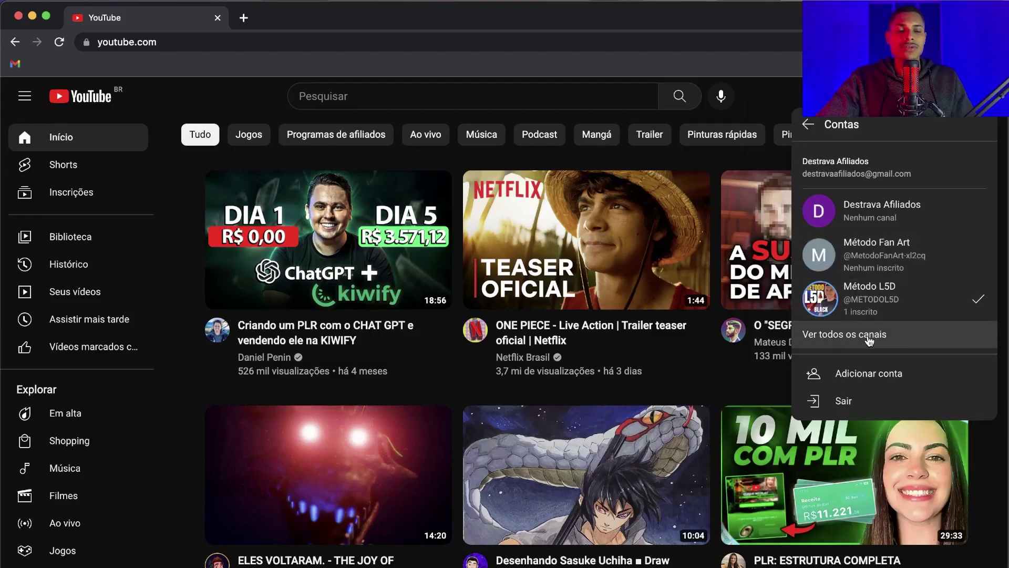
click(850, 340)
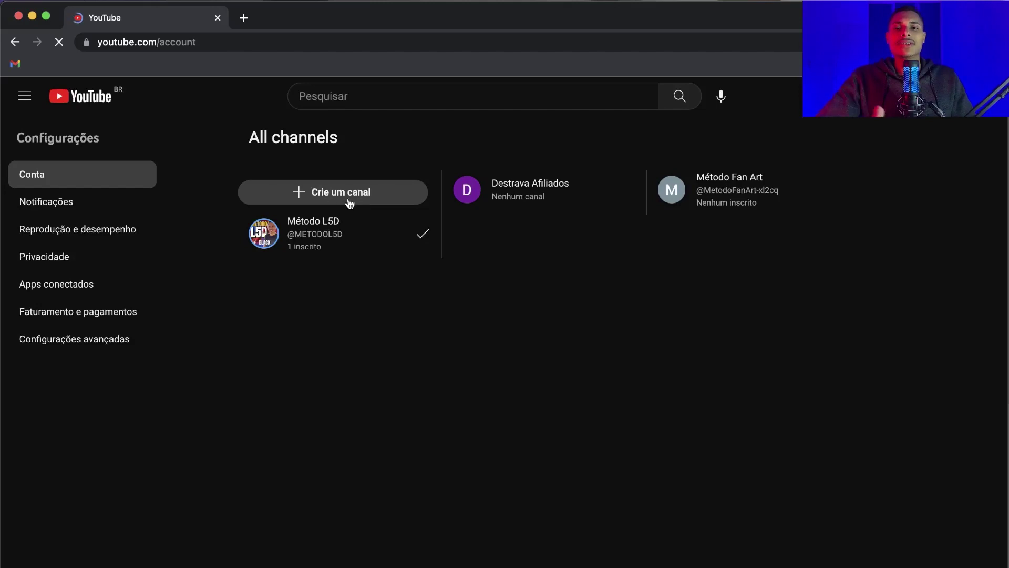
click(334, 197)
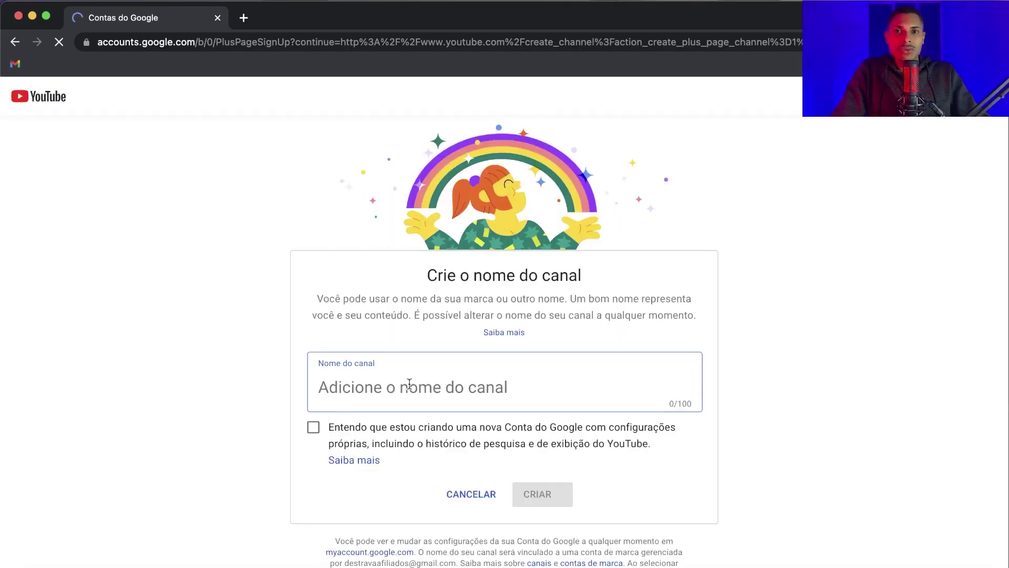
Name the new channel Método L5D, accept the notice about creating a new Google Account, and create the channel
text(M')
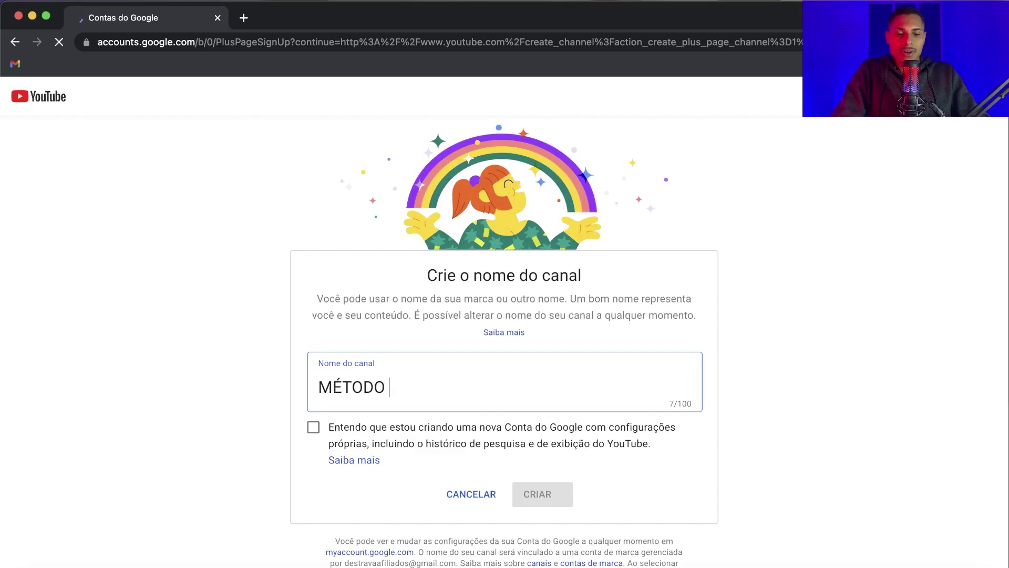
key(BackSpace)
key(BackSpace)
key(BackSpace)
key(BackSpace)
text(étodo L5)
click(536, 426)
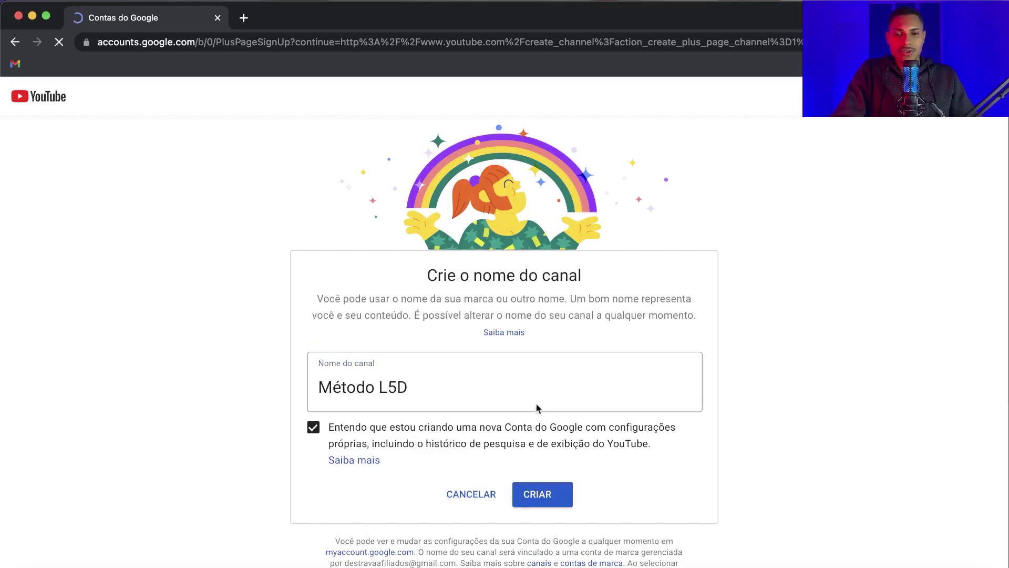
scroll(515, 399, down, 1)
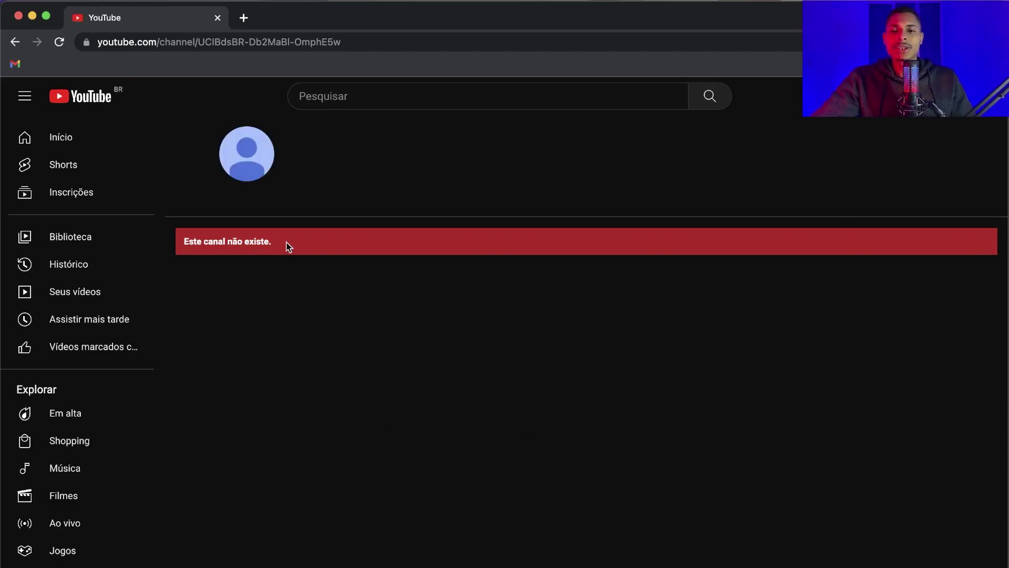
Open YouTube Studio for the new Método L5D channel and dismiss its welcome message
drag(288, 244, 181, 243)
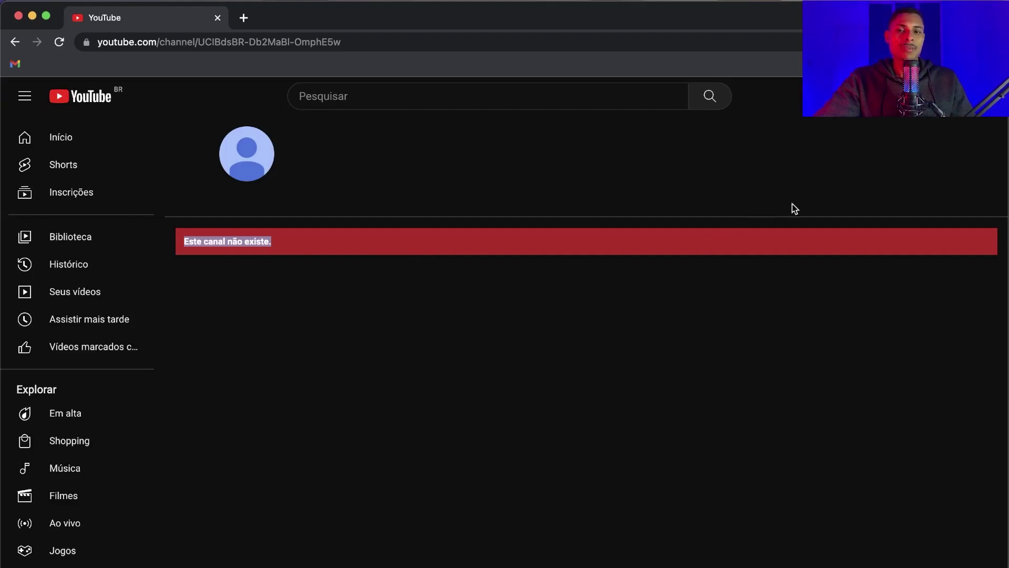
click(979, 96)
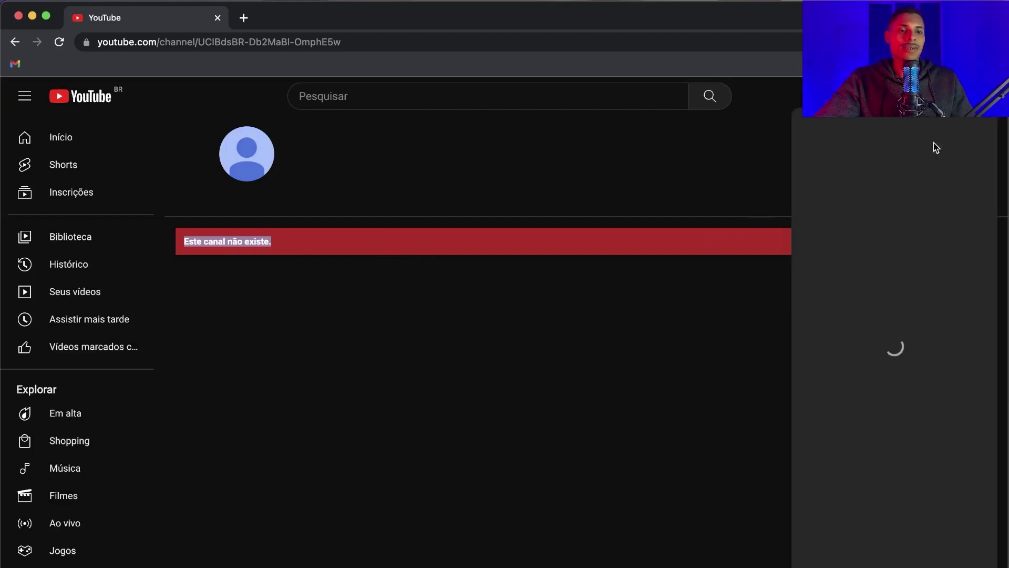
click(851, 209)
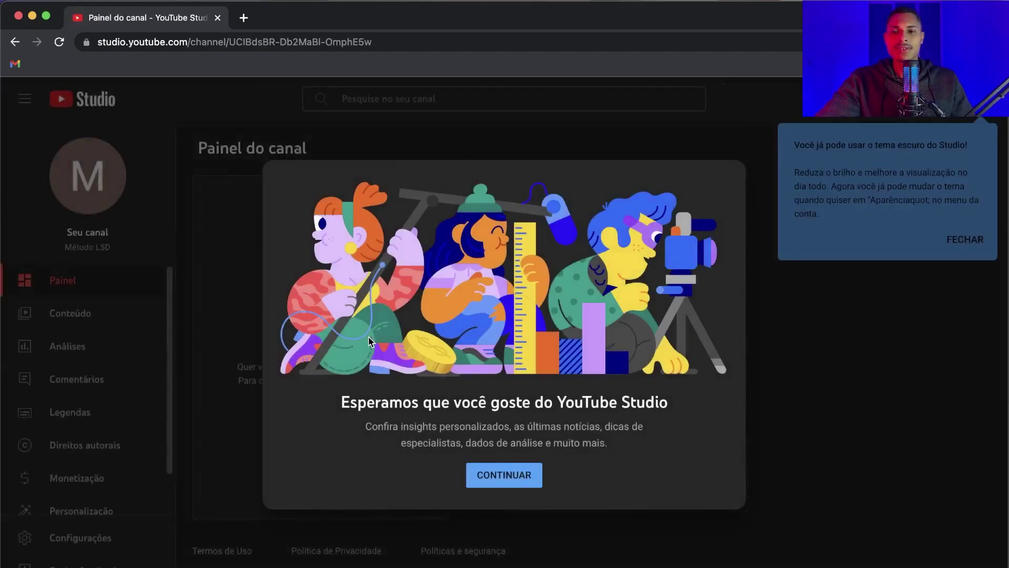
click(491, 484)
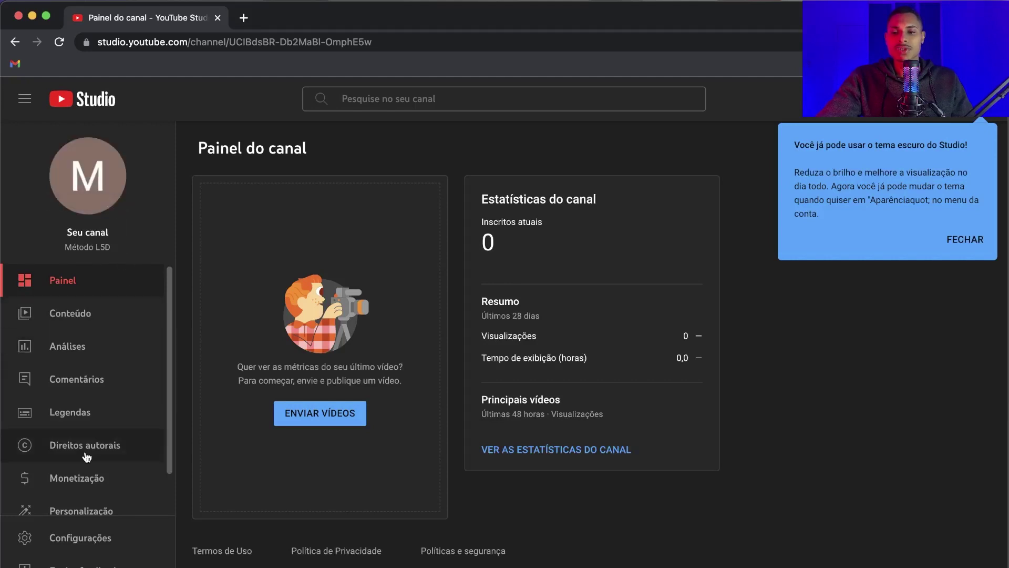
Open the branding settings in the channel's customization section
scroll(63, 473, down, 1)
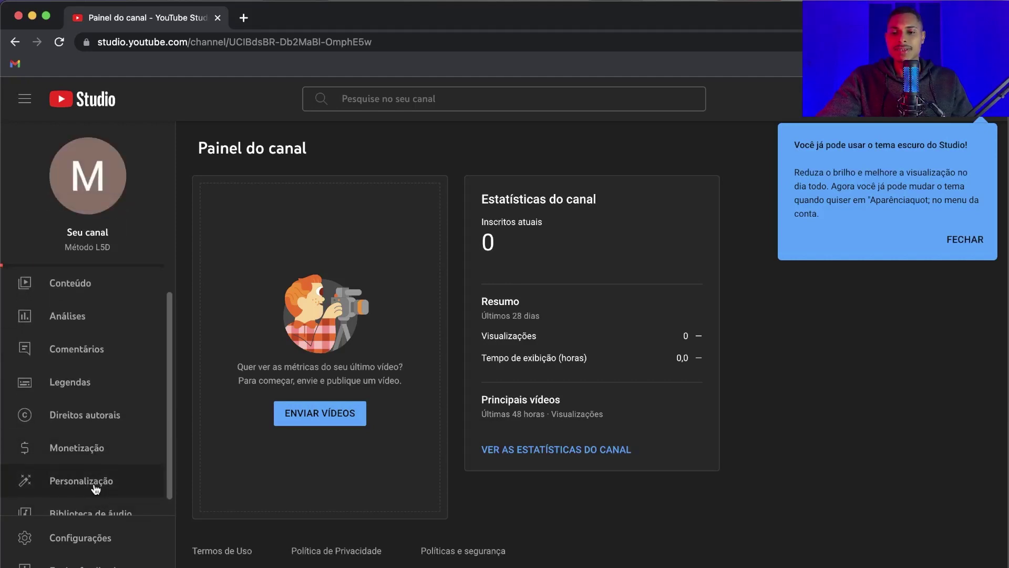
click(96, 487)
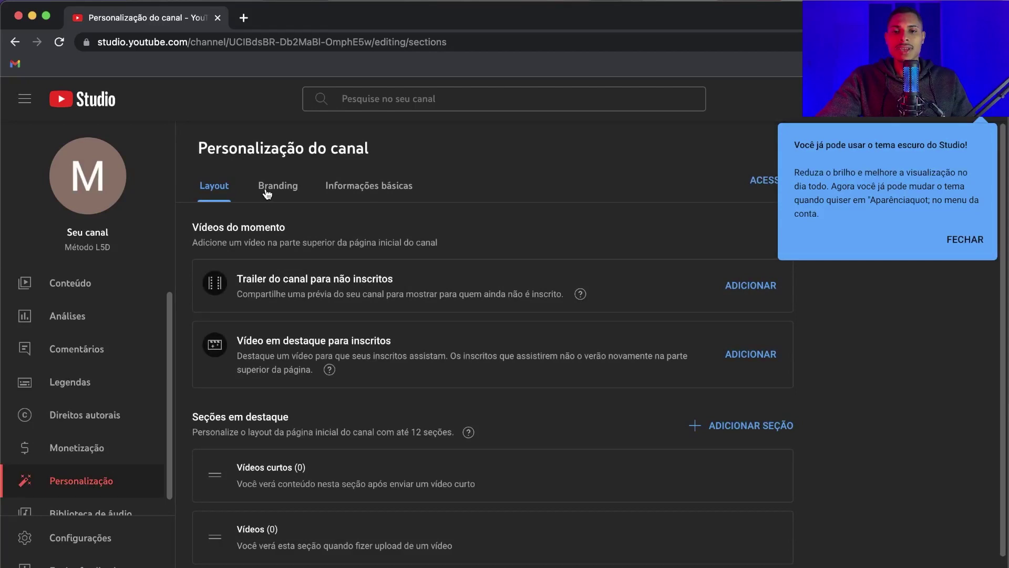
click(267, 193)
scroll(428, 316, down, 1)
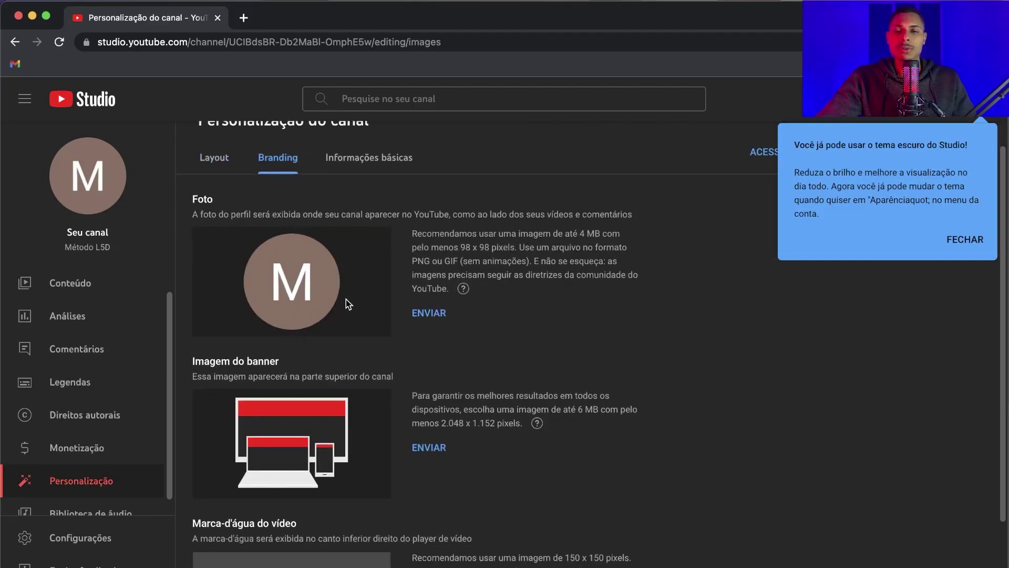
In a new browser tab, search Google for método l5d and show the image results
click(243, 17)
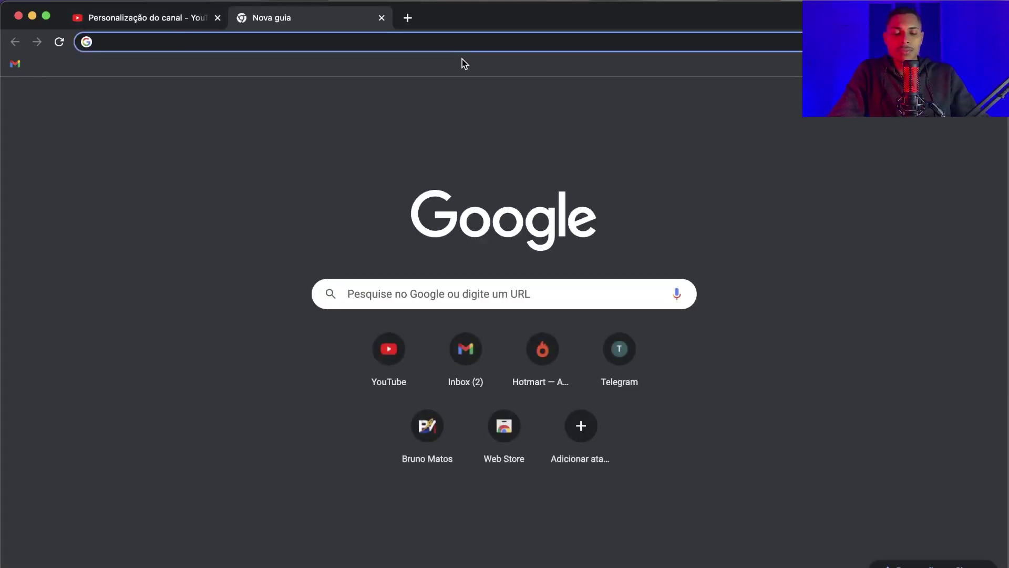
text(método l5d)
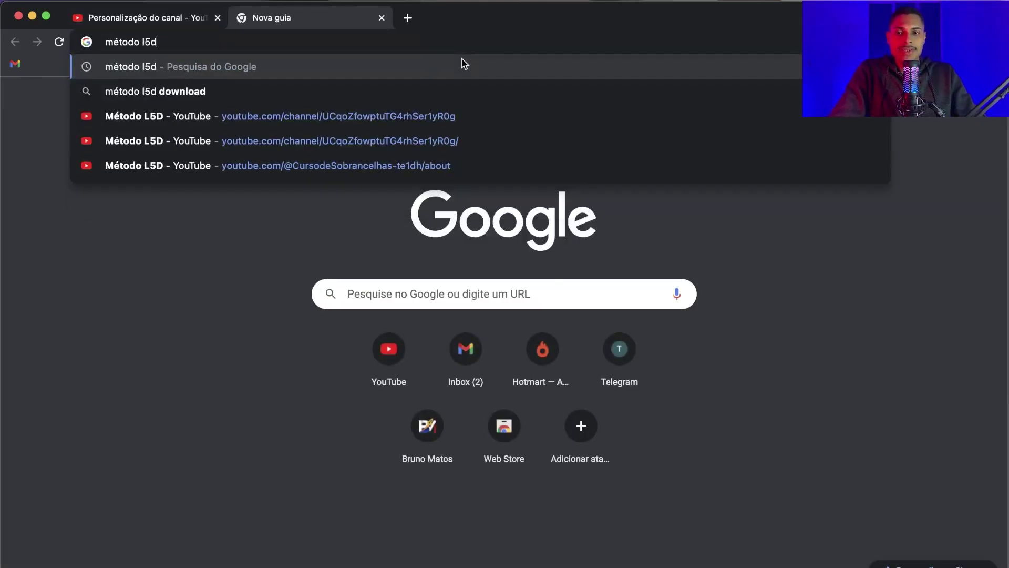
key(Return)
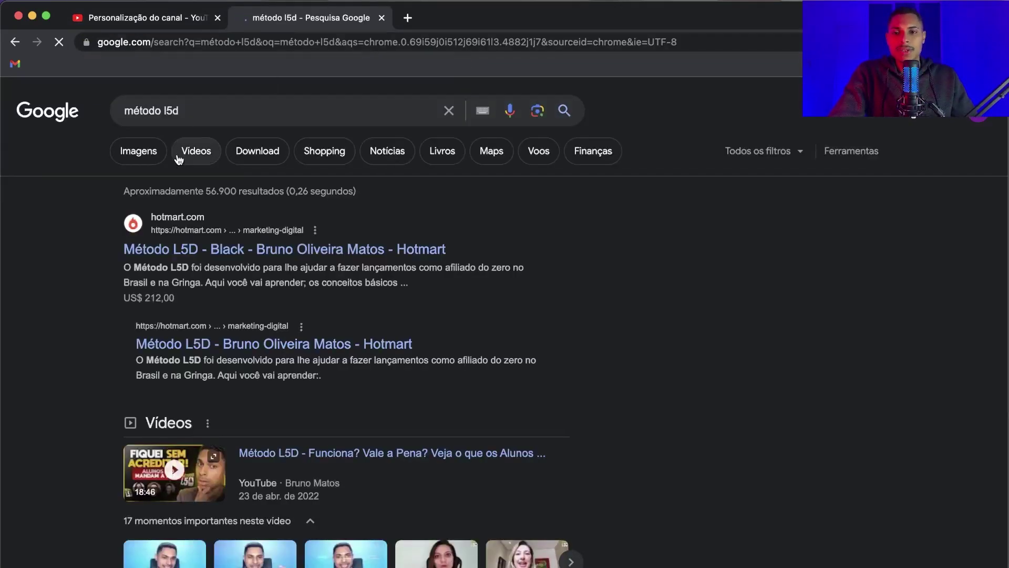
click(138, 151)
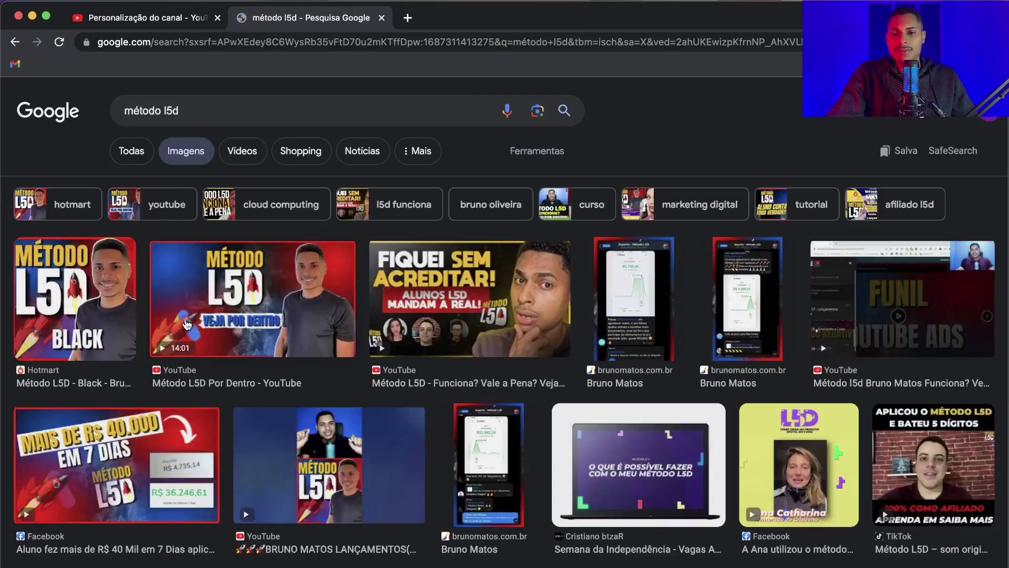
scroll(69, 260, down, 1)
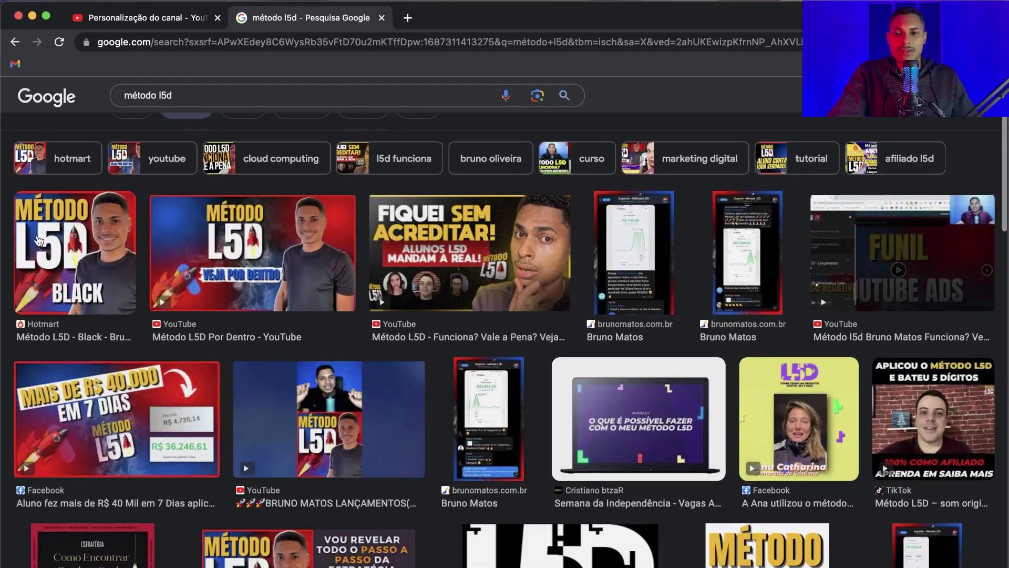
Save the Método L5D Black image from Hotmart to the Downloads folder as black (2)
click(69, 261)
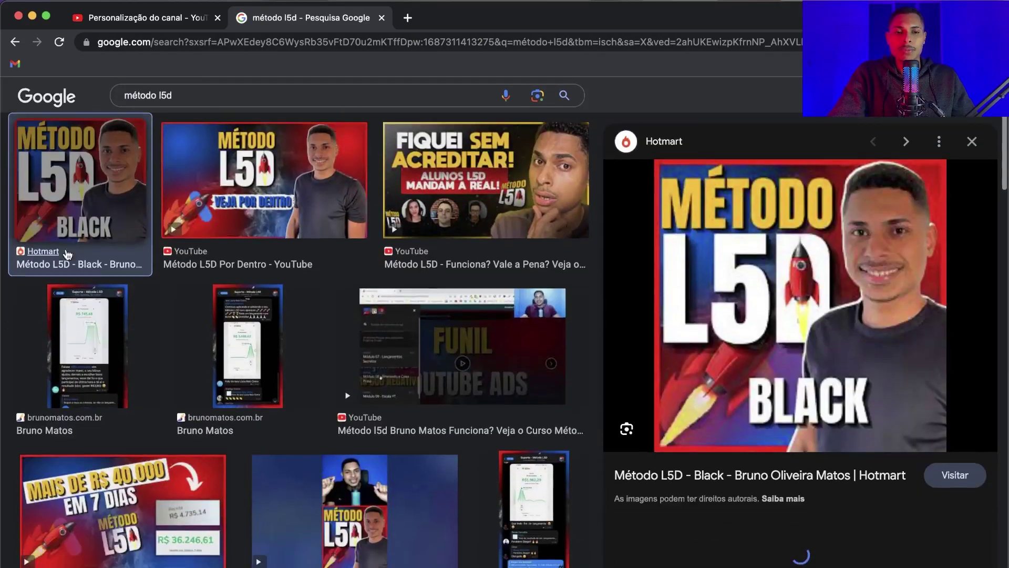
right_click(770, 270)
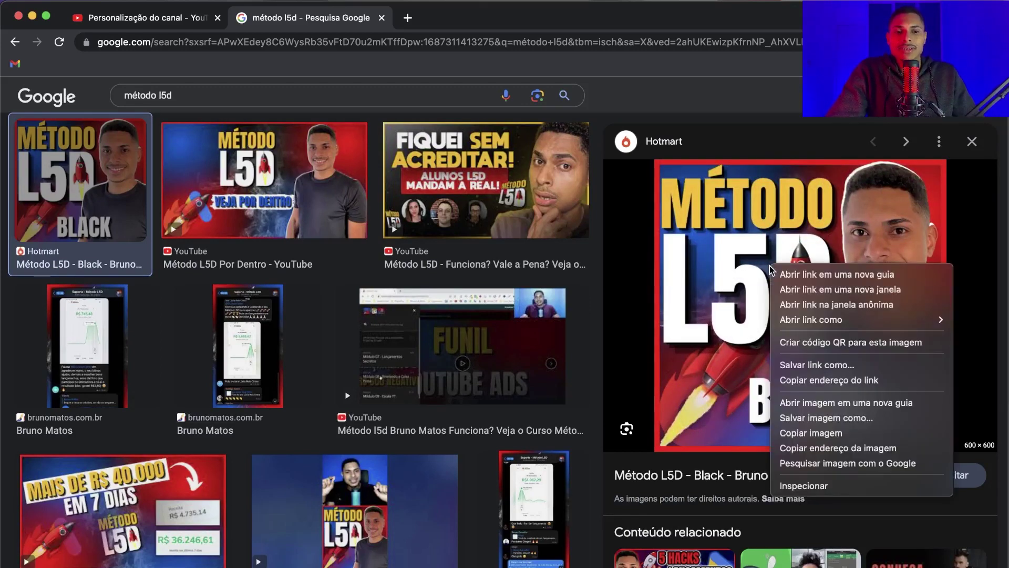
click(833, 422)
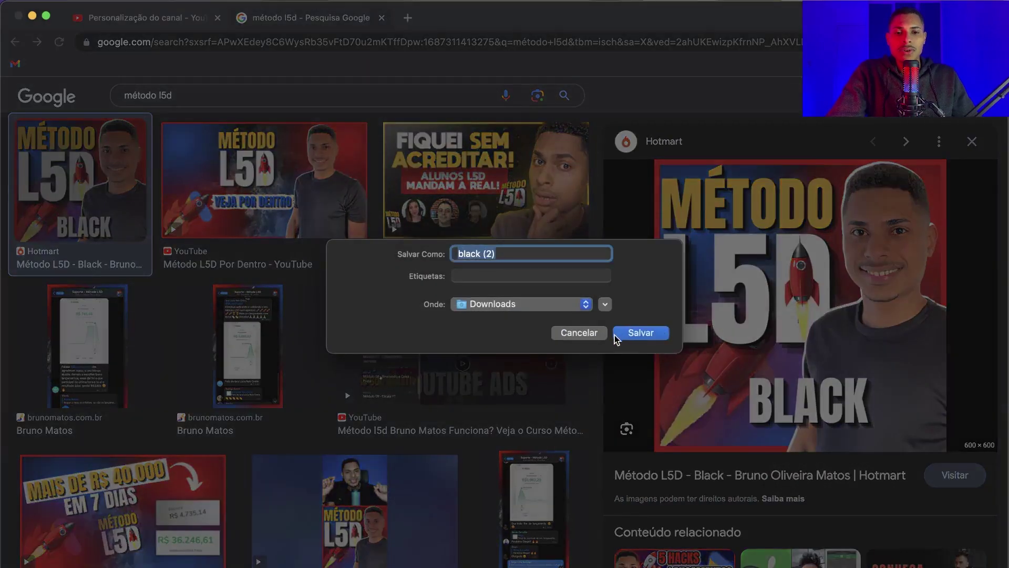
click(648, 333)
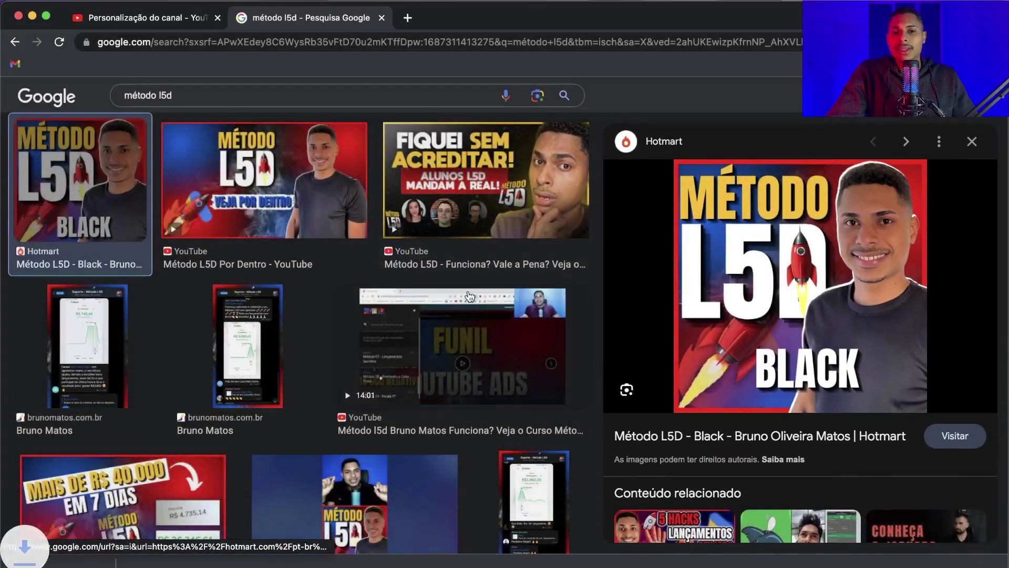
Back in YouTube Studio, upload black (2).jpg from Downloads as the channel's profile photo
click(124, 18)
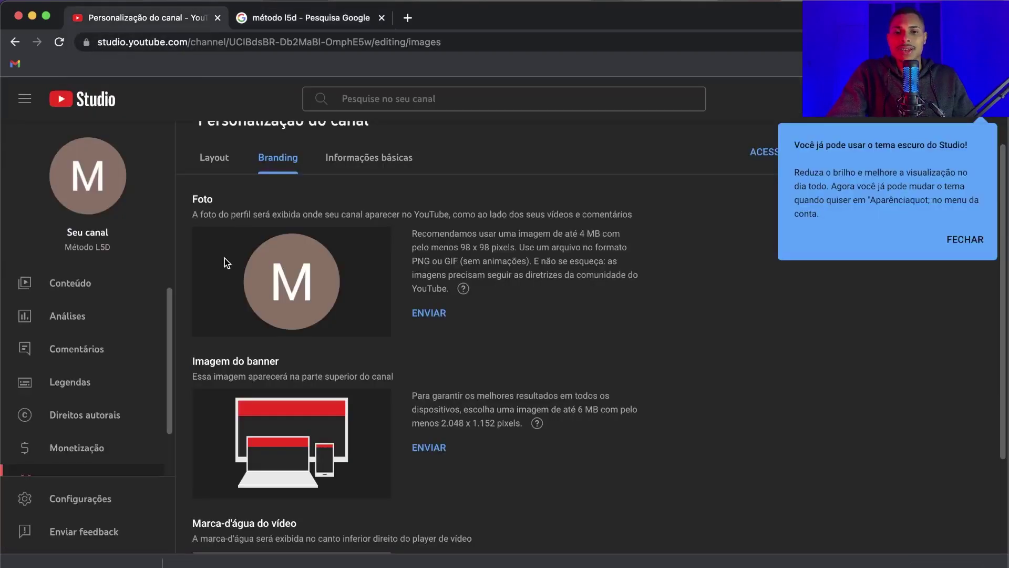
click(428, 313)
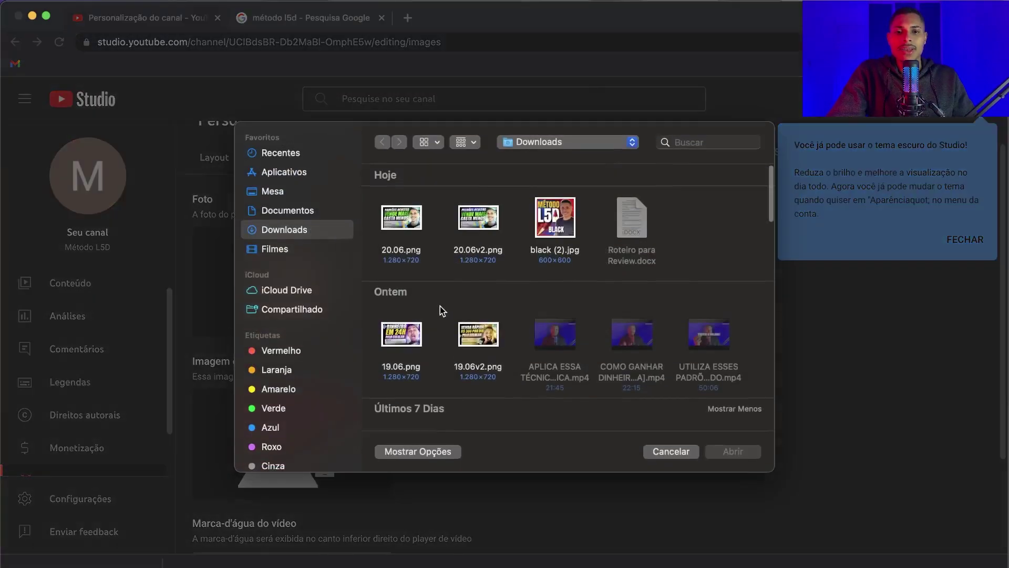
click(567, 224)
click(733, 451)
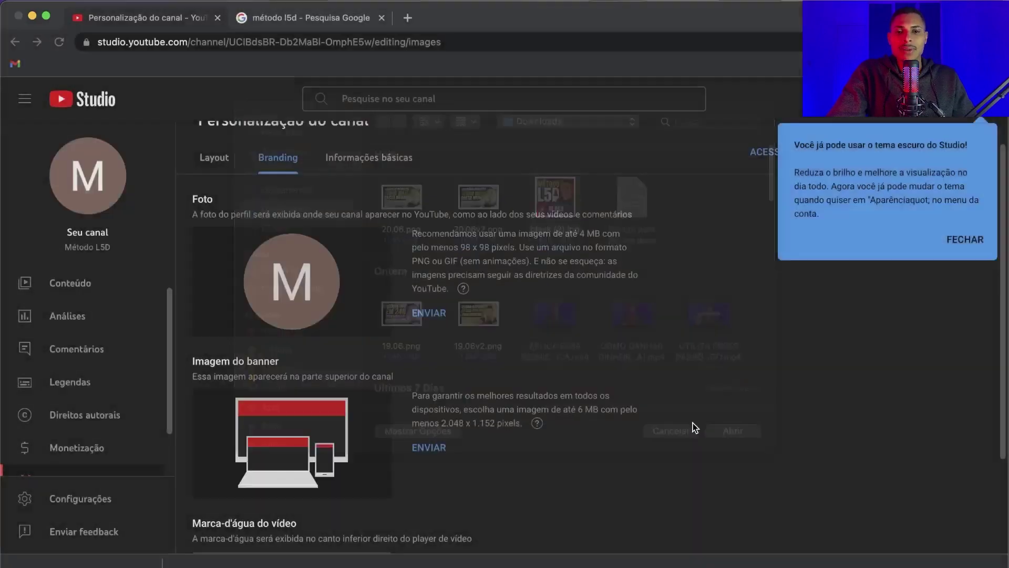
Adjust the profile photo's crop so it covers the whole image and apply it
scroll(783, 405, down, 3)
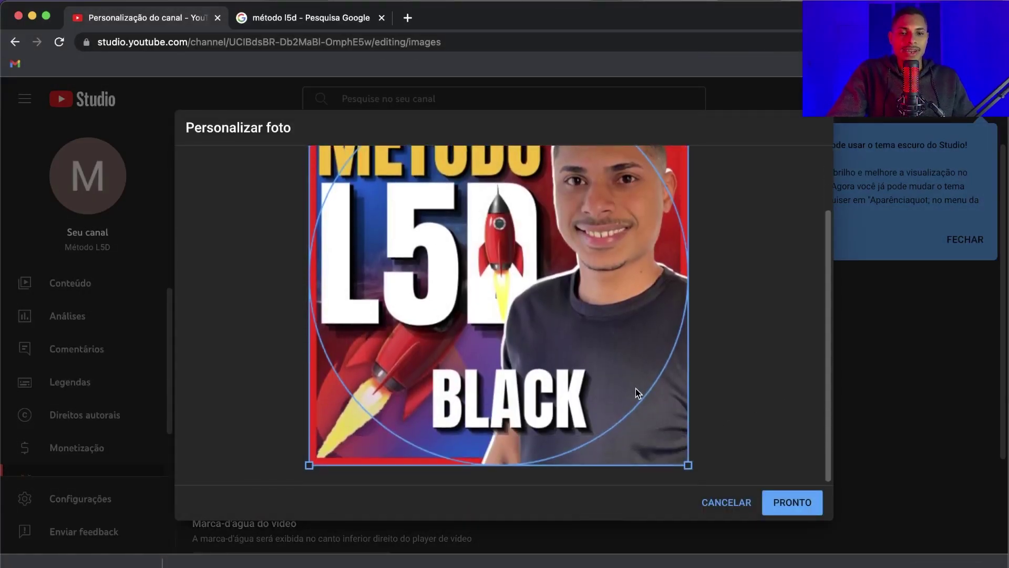
scroll(609, 390, up, 2)
scroll(550, 370, up, 1)
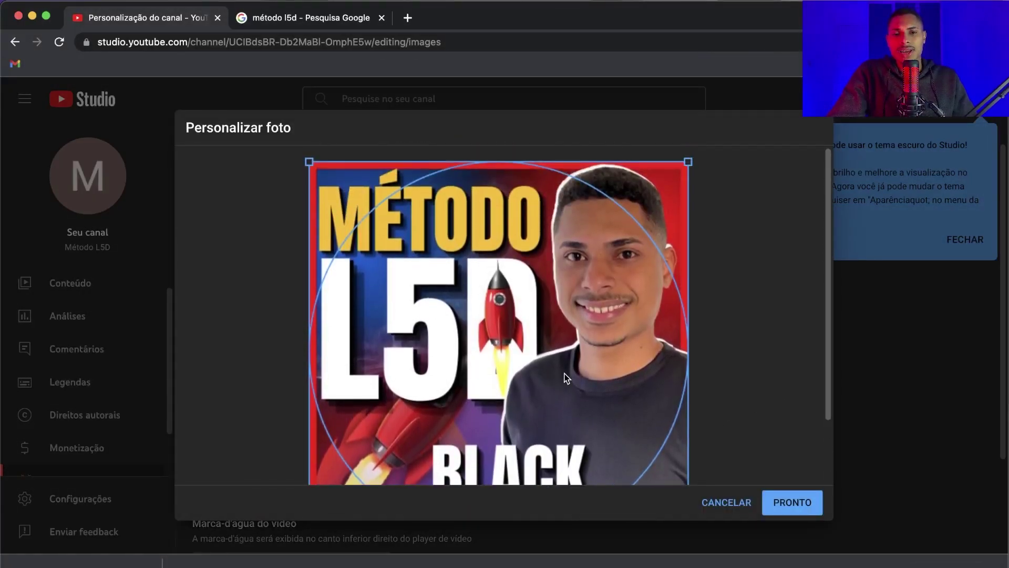
scroll(560, 373, down, 3)
drag(690, 467, 657, 432)
scroll(554, 372, up, 2)
scroll(508, 348, down, 2)
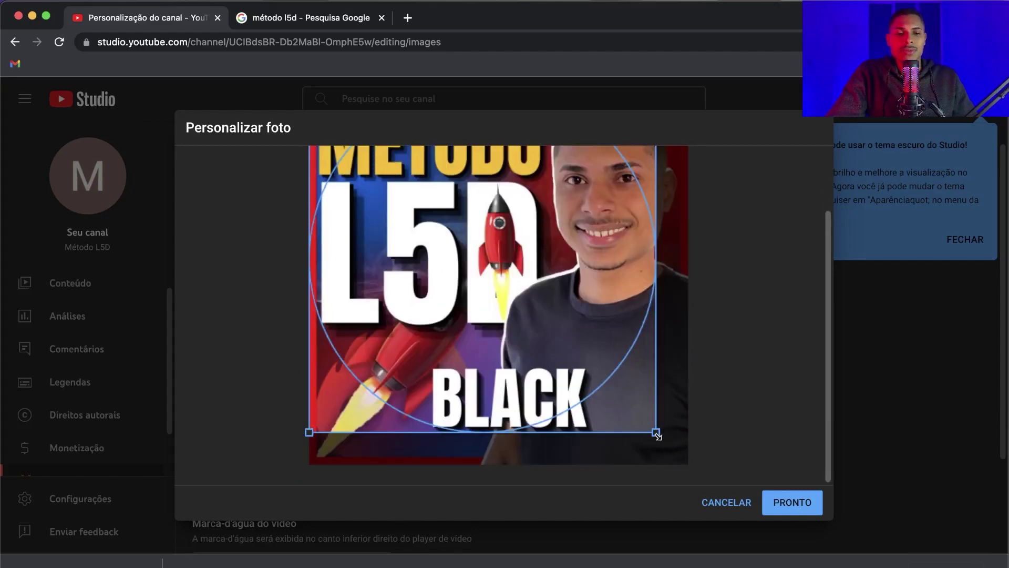
drag(657, 436, 710, 472)
click(798, 508)
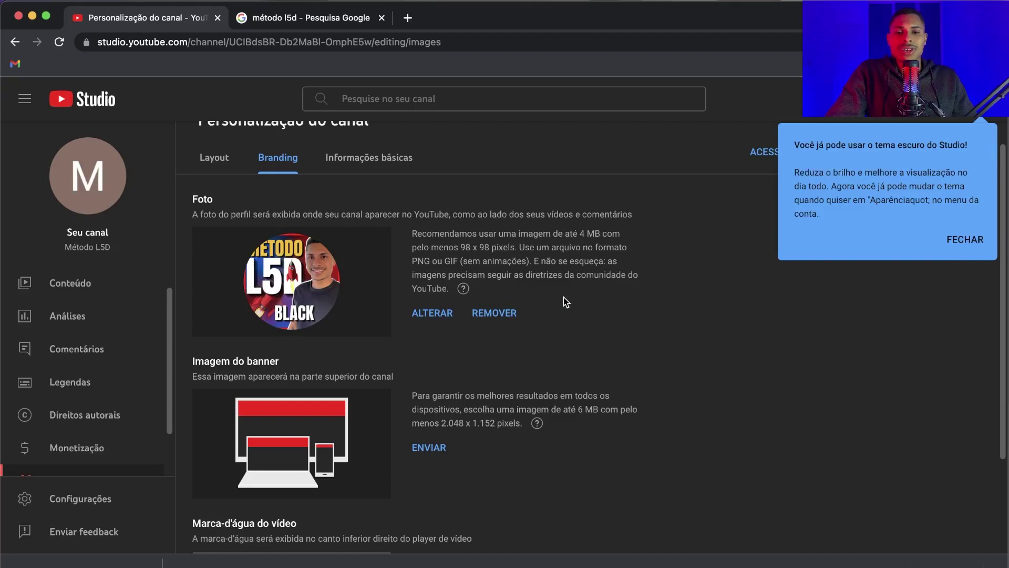
Publish the channel's branding changes and close the notices covering the page
scroll(894, 272, down, 3)
click(964, 253)
scroll(870, 240, up, 2)
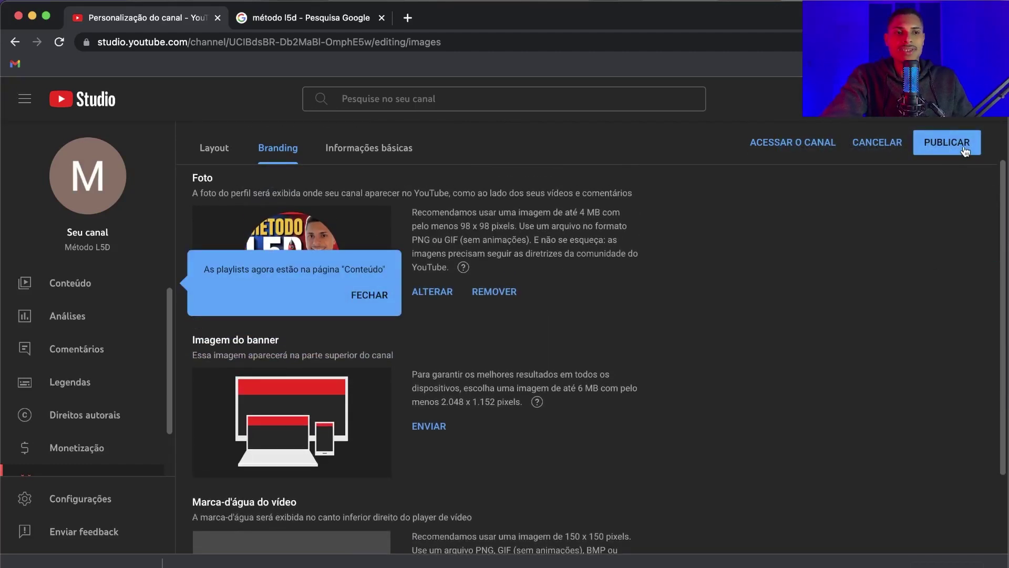
click(936, 149)
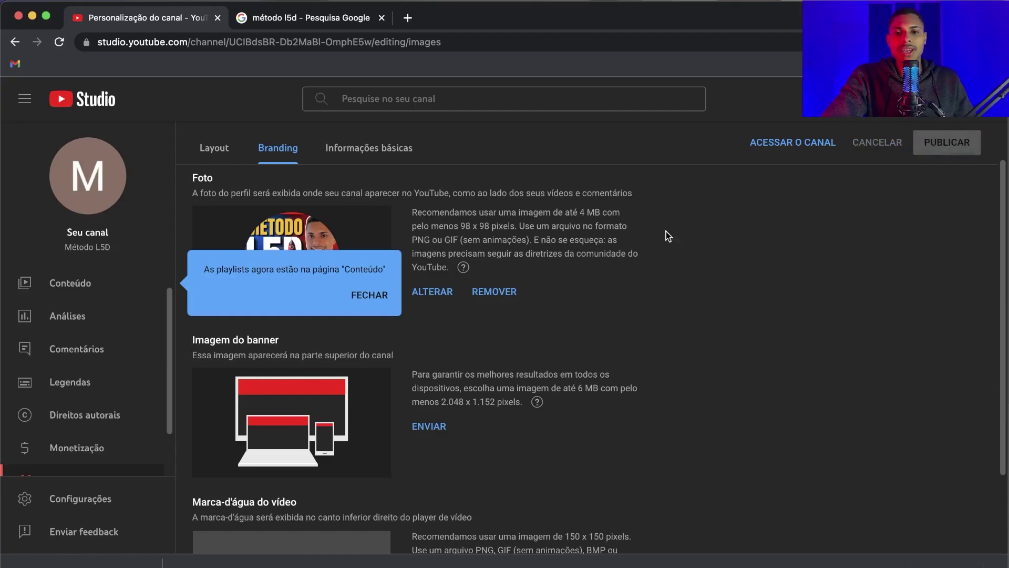
click(363, 294)
click(368, 513)
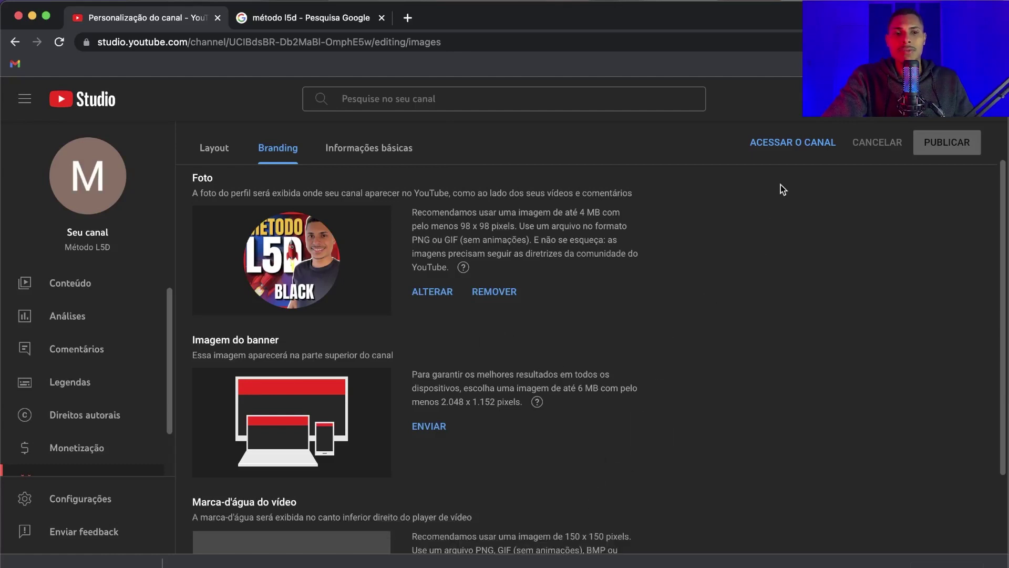
View the public page of the Método L5D channel, and return to its customization page in YouTube Studio
click(783, 148)
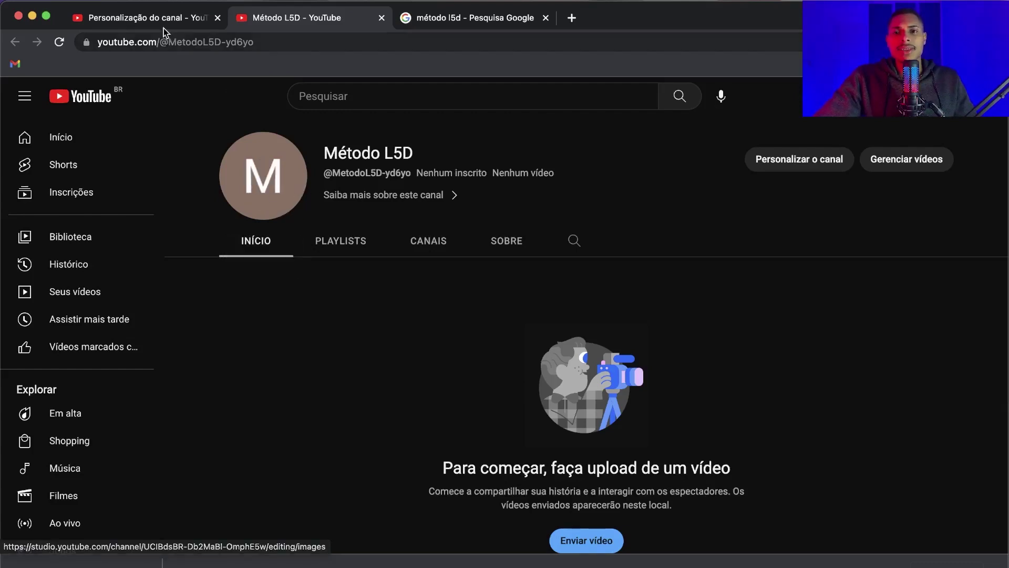
click(195, 18)
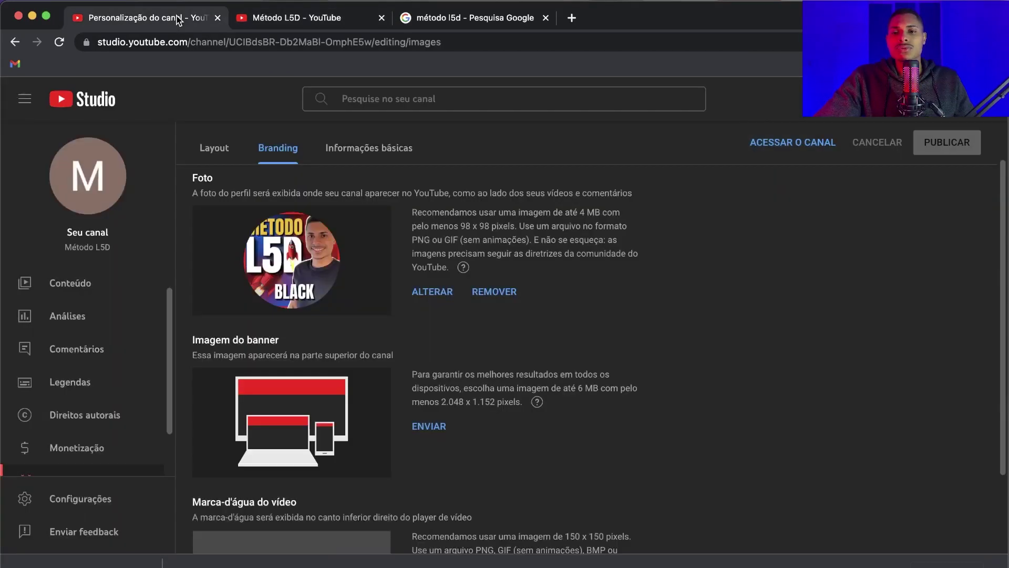
scroll(101, 334, up, 1)
scroll(101, 334, up, 2)
click(32, 277)
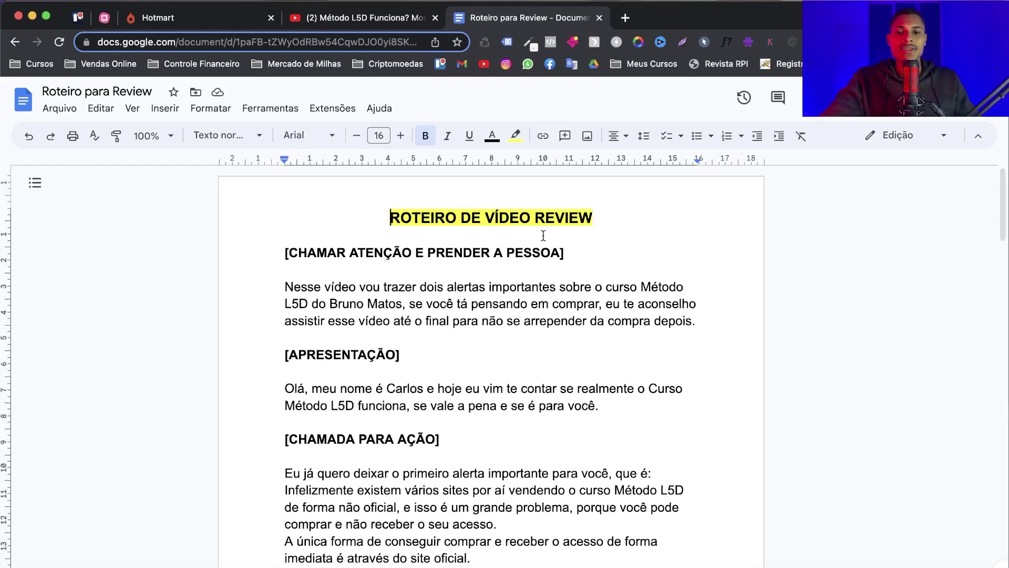
Go through the script's opening section, [CHAMAR ATENÇÃO E PRENDER A PESSOA], and select its paragraph about the two alerts
scroll(543, 235, down, 1)
scroll(418, 253, up, 1)
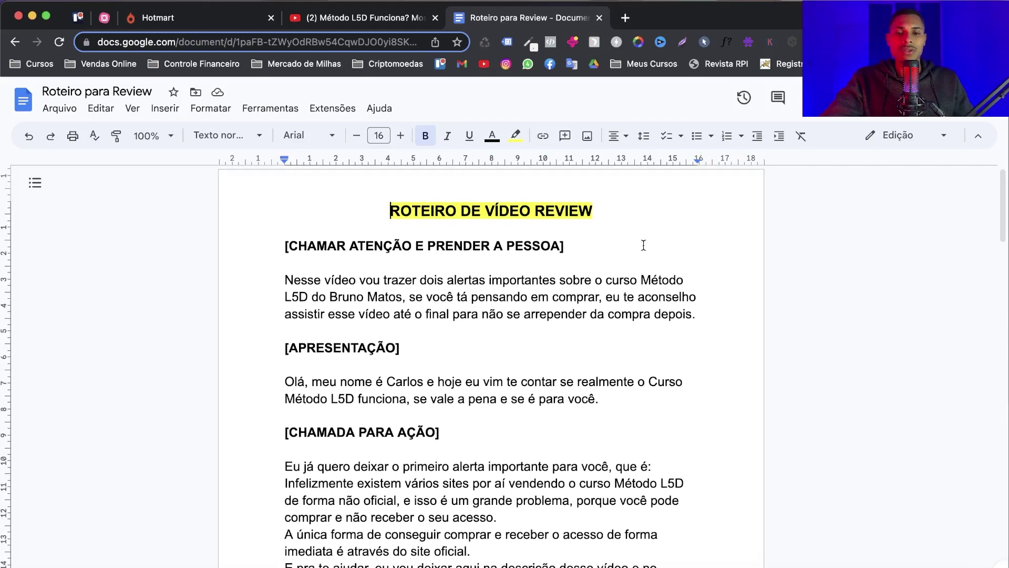
drag(643, 245, 298, 245)
click(565, 245)
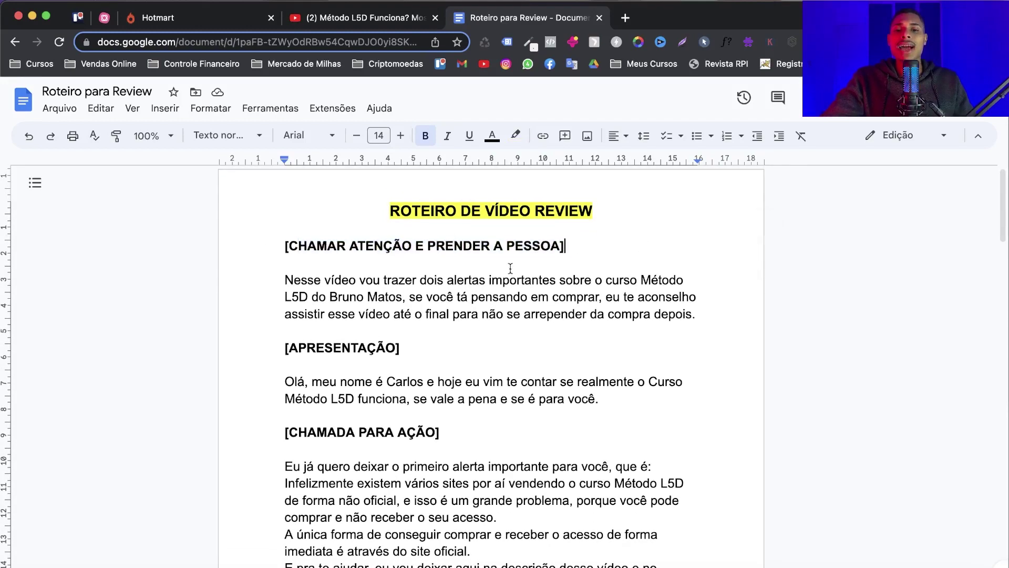
scroll(464, 279, down, 2)
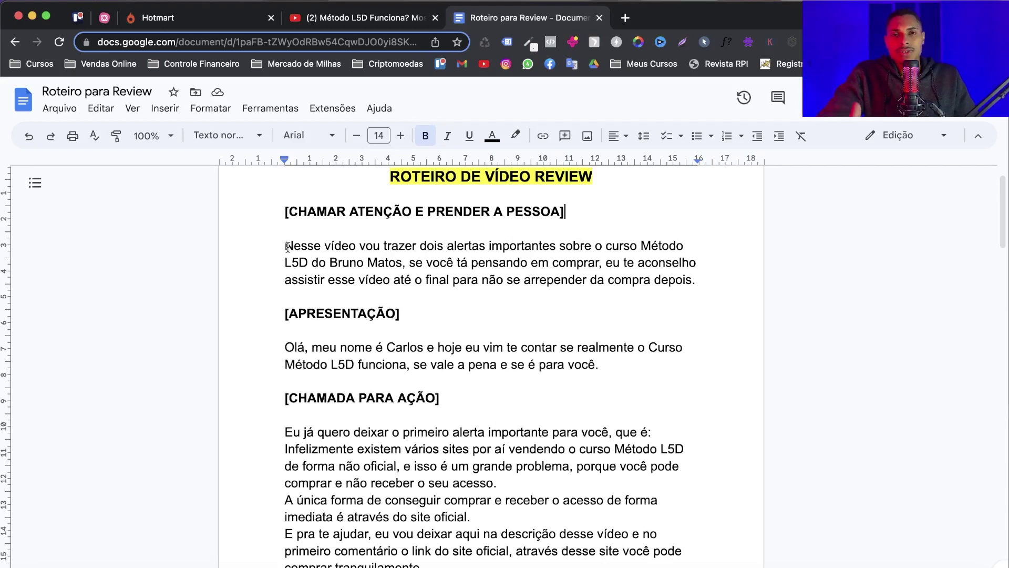
drag(285, 246, 294, 245)
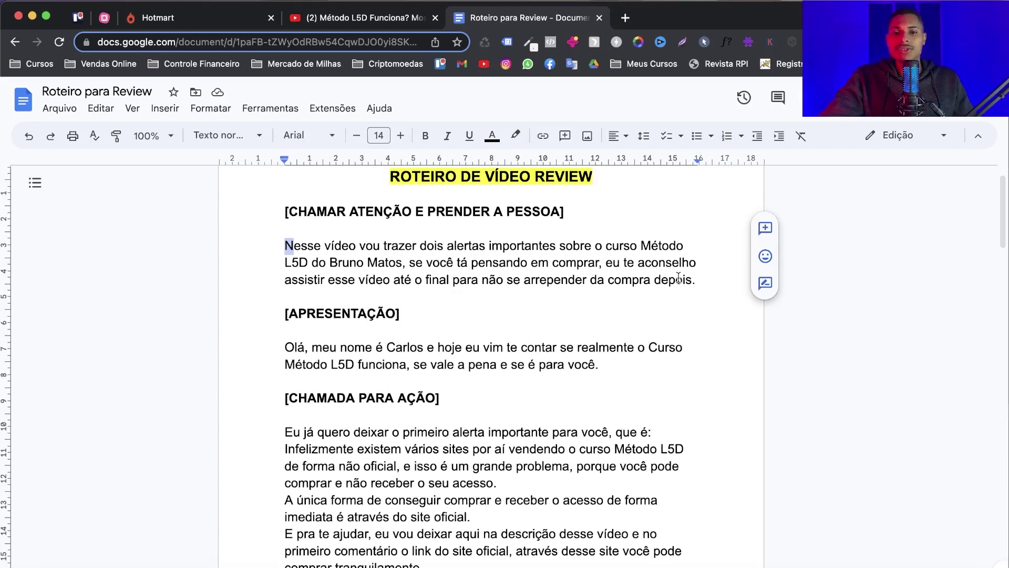
scroll(678, 278, down, 2)
scroll(564, 293, up, 2)
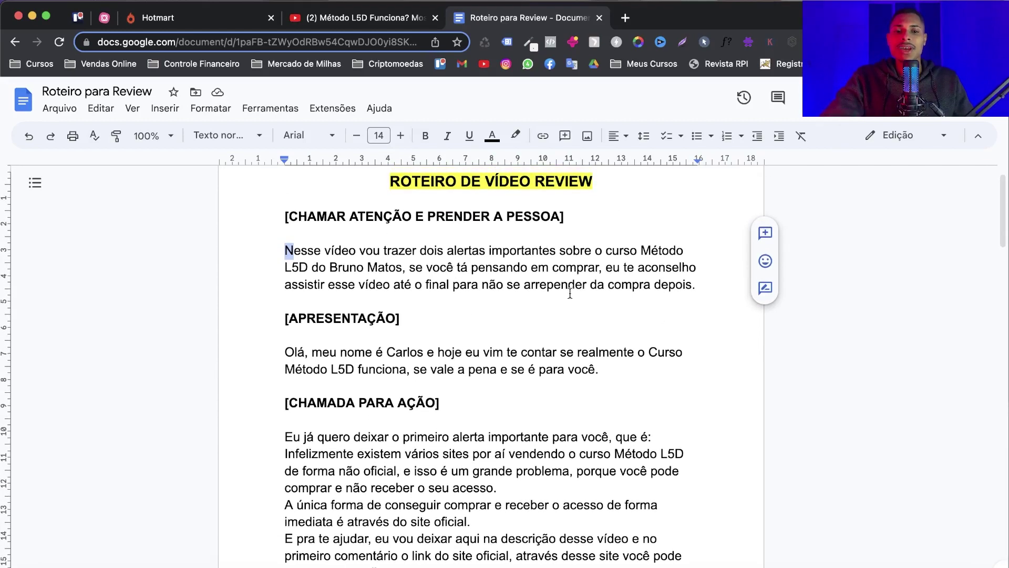
drag(696, 284, 286, 247)
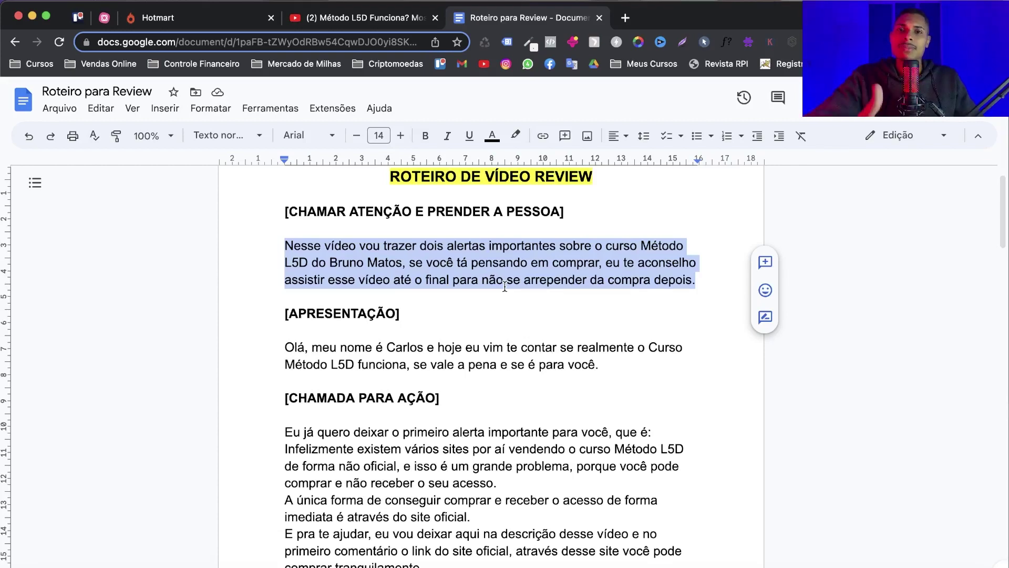
Select the [APRESENTAÇÃO] heading and read the script's introduction paragraph beneath it
scroll(434, 300, down, 1)
drag(269, 282, 406, 283)
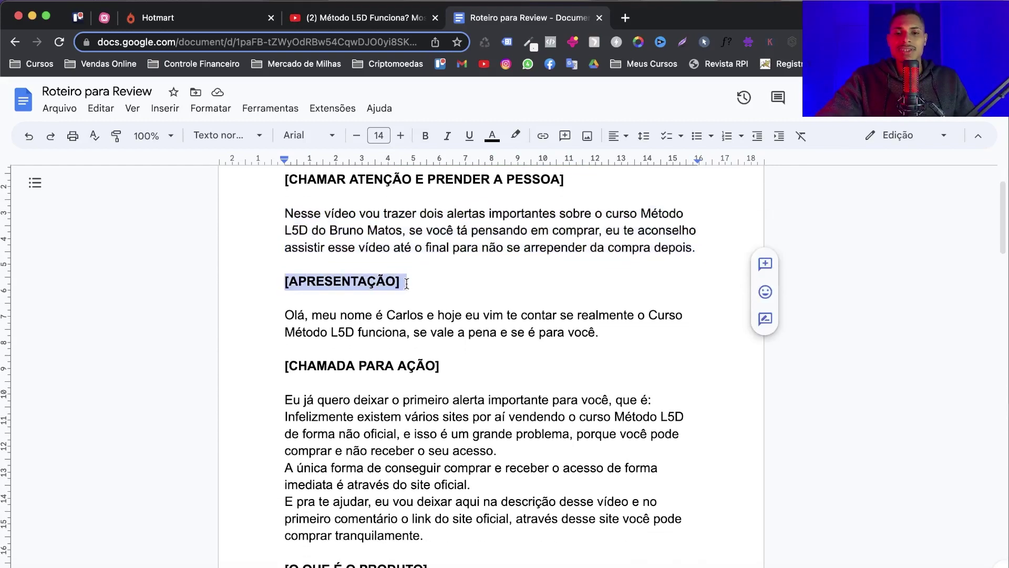
scroll(399, 292, down, 1)
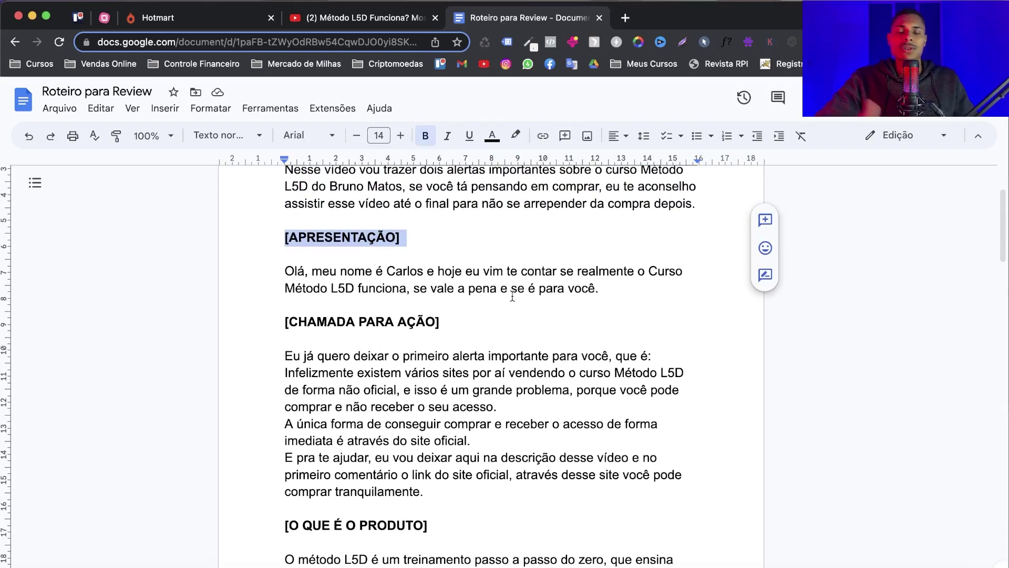
scroll(496, 297, down, 1)
scroll(488, 305, down, 2)
Examine the [CHAMADA PARA AÇÃO] section, selecting in turn its heading, unofficial-sites warning, official-site sentence and description-link paragraph
drag(451, 234, 299, 247)
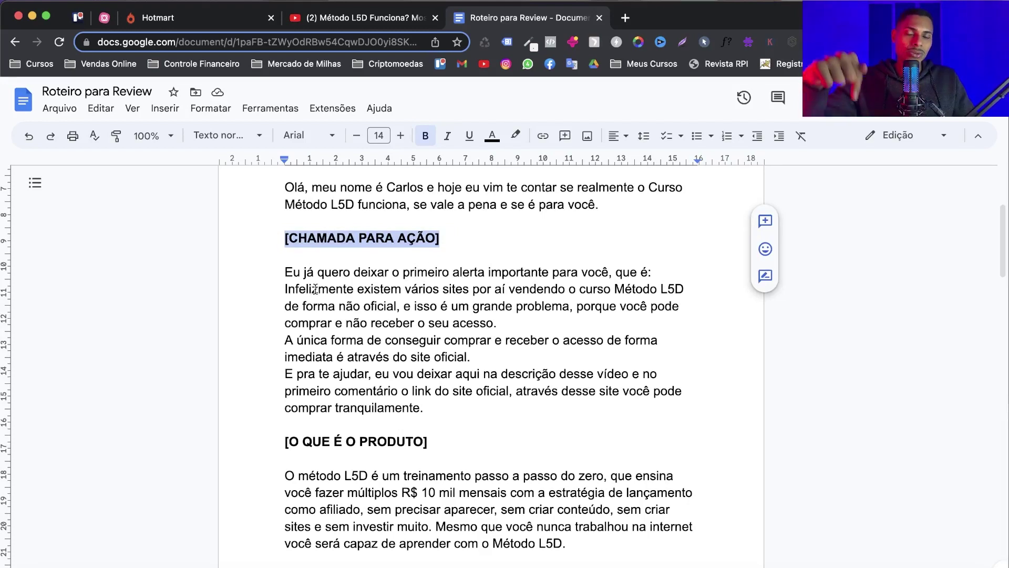
click(284, 273)
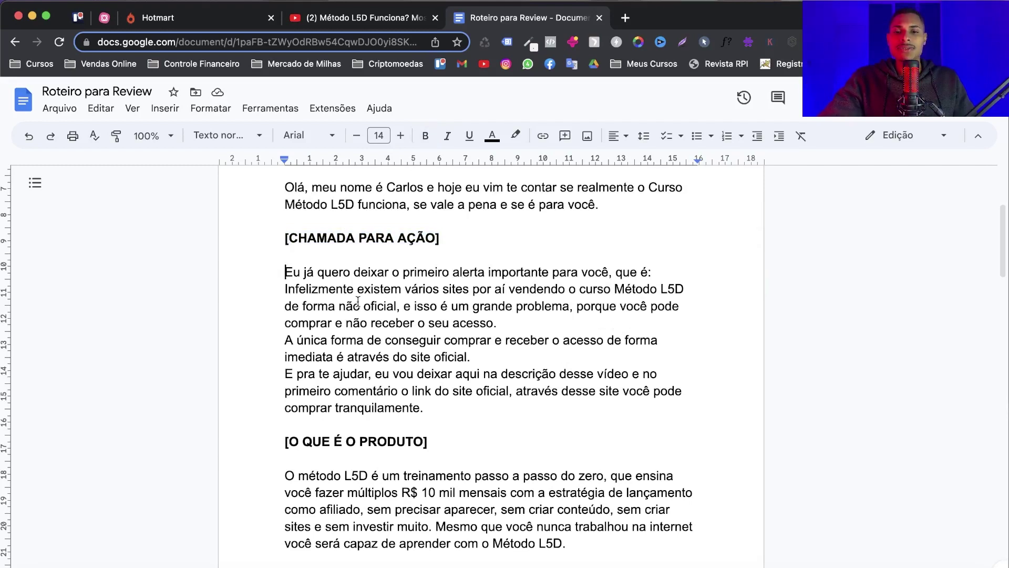
scroll(577, 283, down, 1)
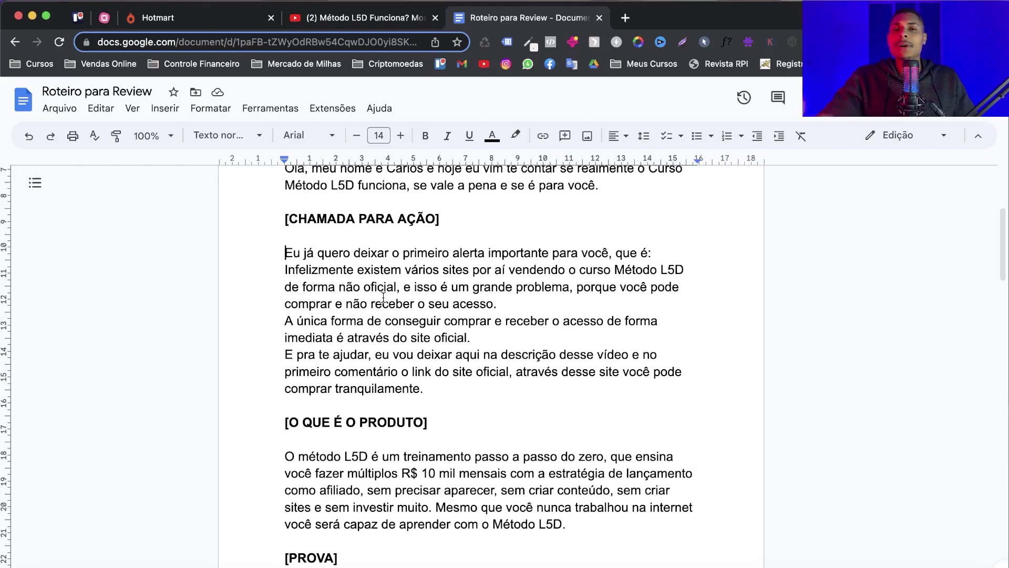
scroll(549, 304, down, 1)
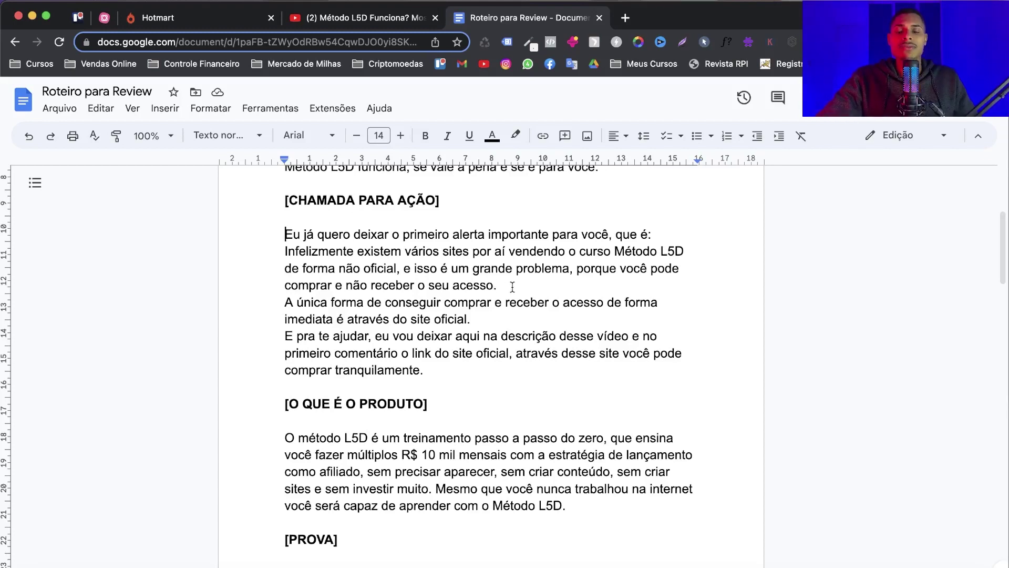
drag(514, 283, 284, 234)
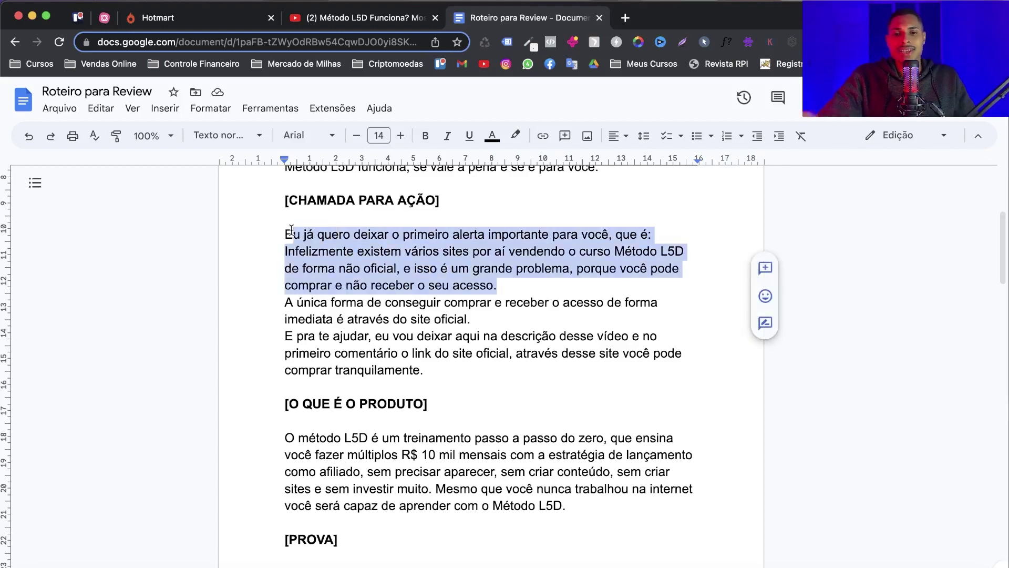
click(304, 308)
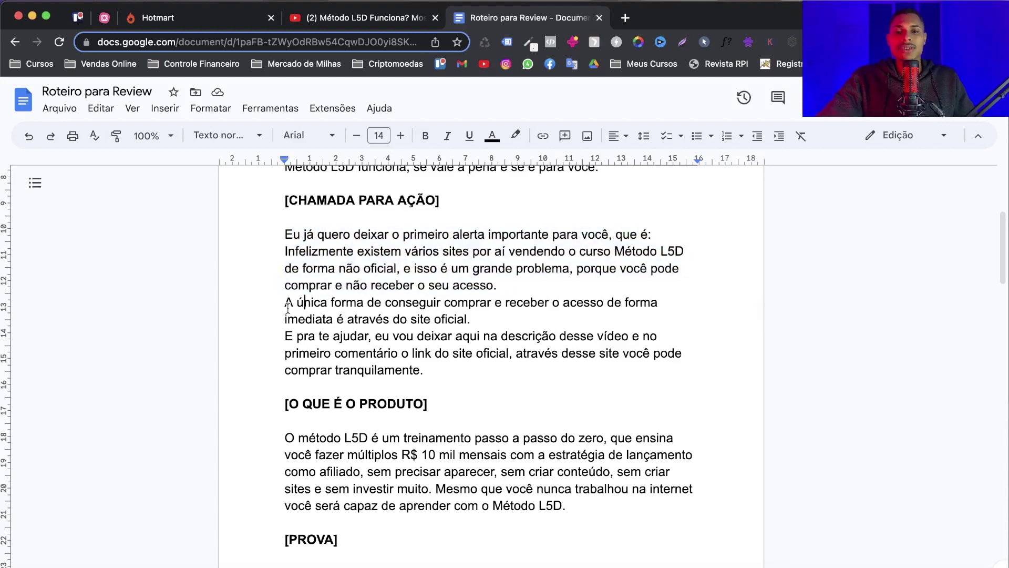
drag(285, 308, 538, 321)
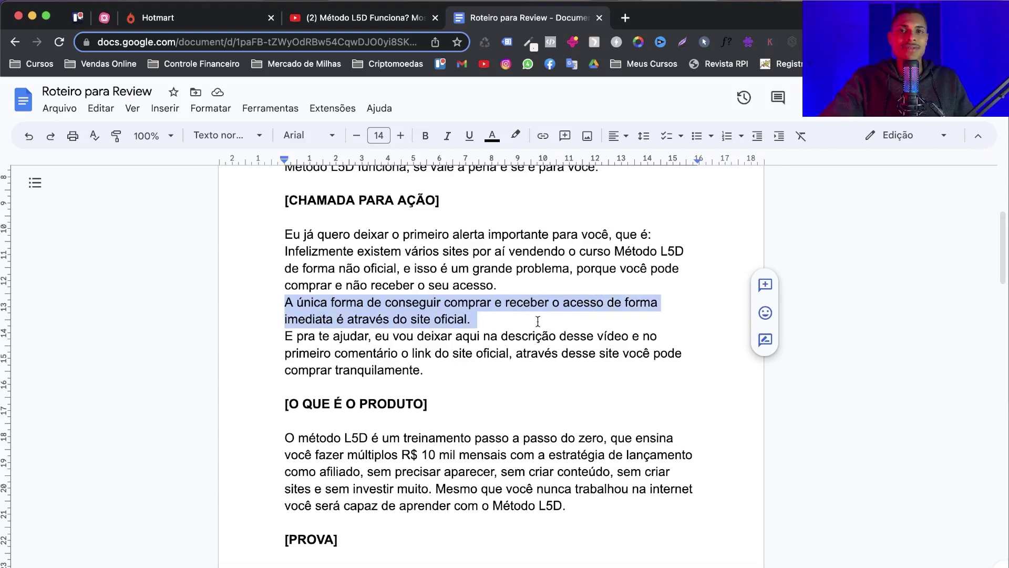
drag(280, 338, 550, 364)
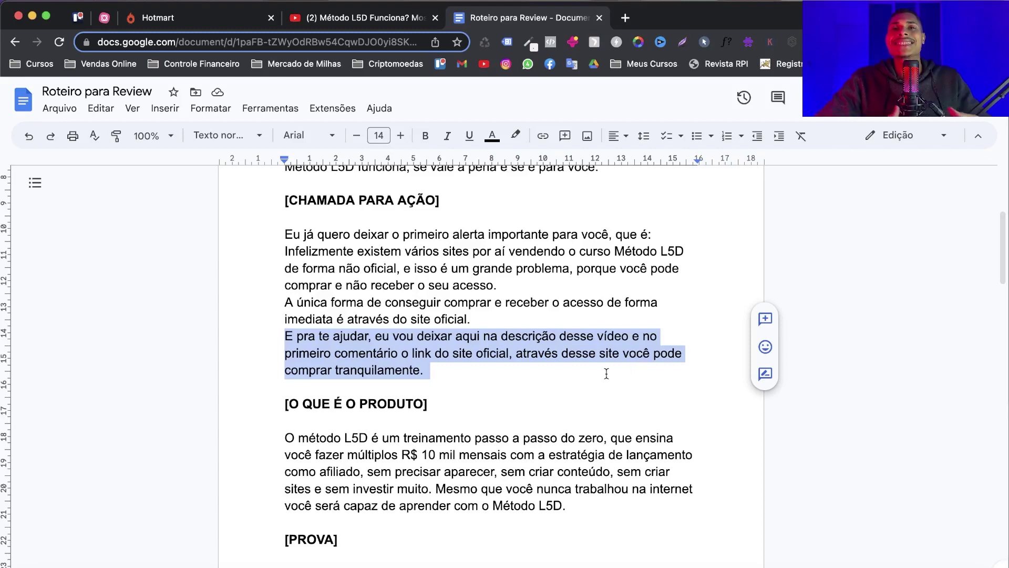
drag(525, 289, 283, 237)
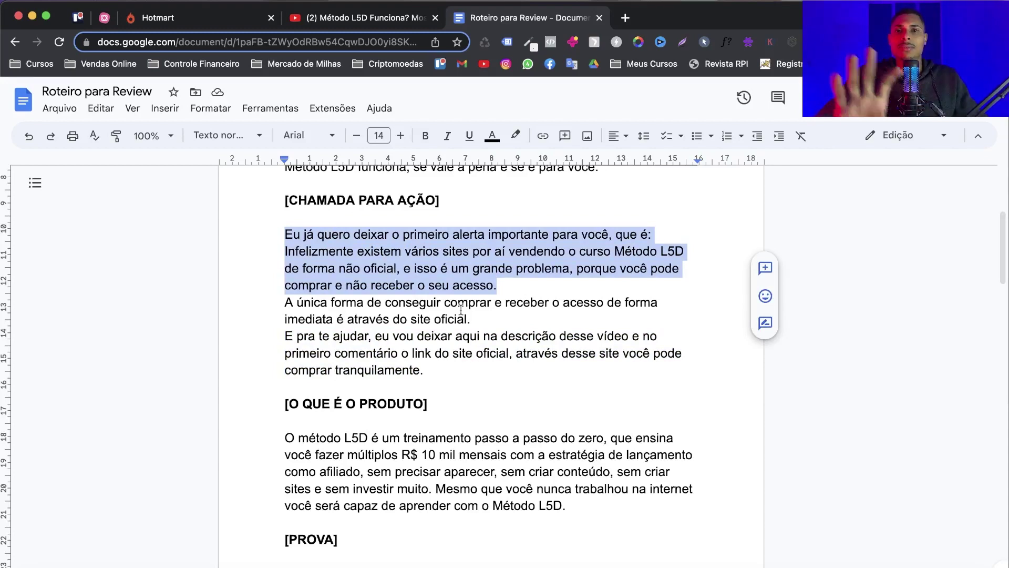
drag(429, 379, 291, 340)
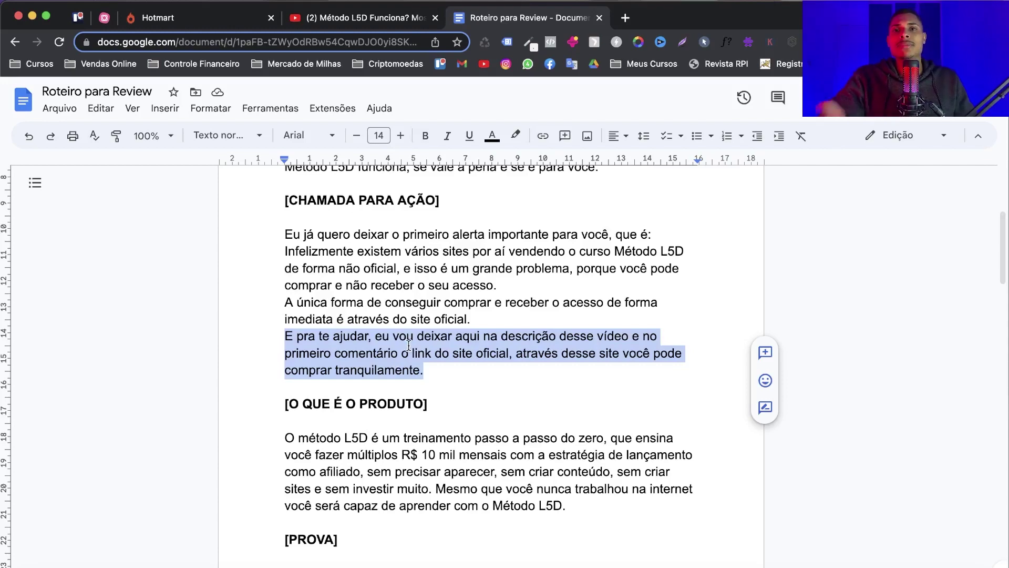
Select the [O QUE É O PRODUTO] heading and read the product section of the script
scroll(431, 341, down, 4)
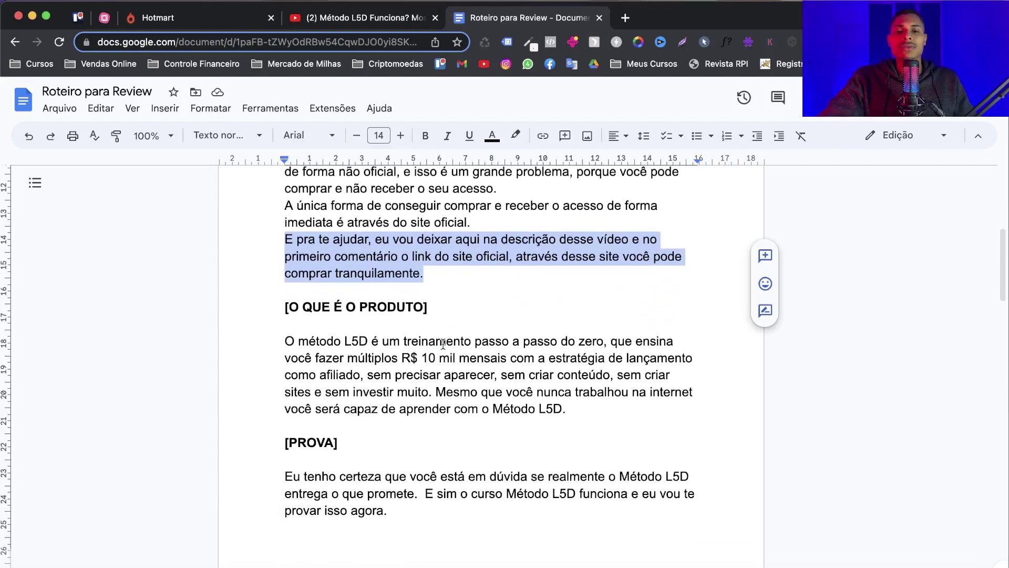
drag(273, 300, 452, 298)
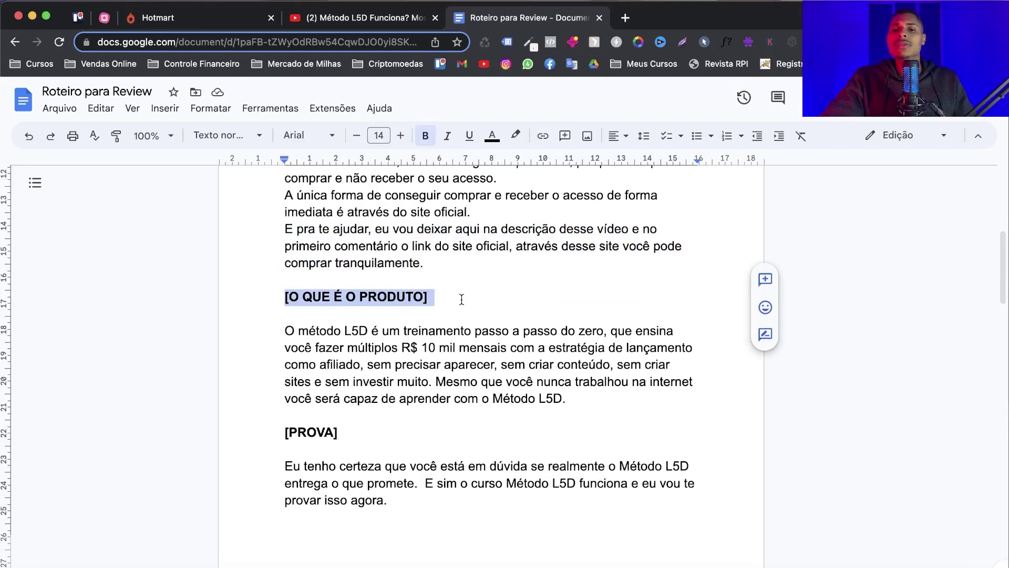
scroll(462, 300, down, 2)
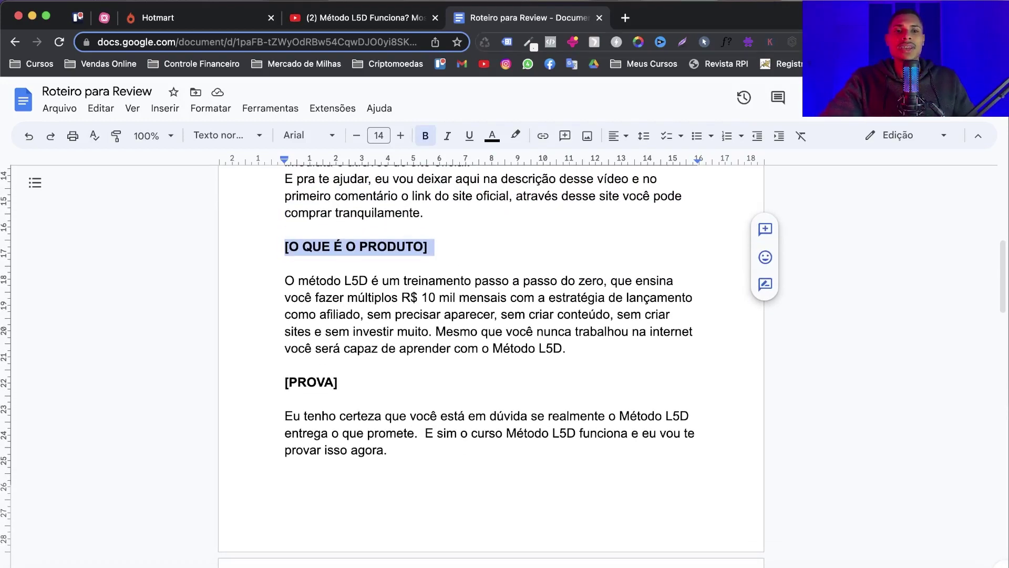
Open brunomatos.com.br in a new tab and look through the sales page's student results and course modules
click(625, 19)
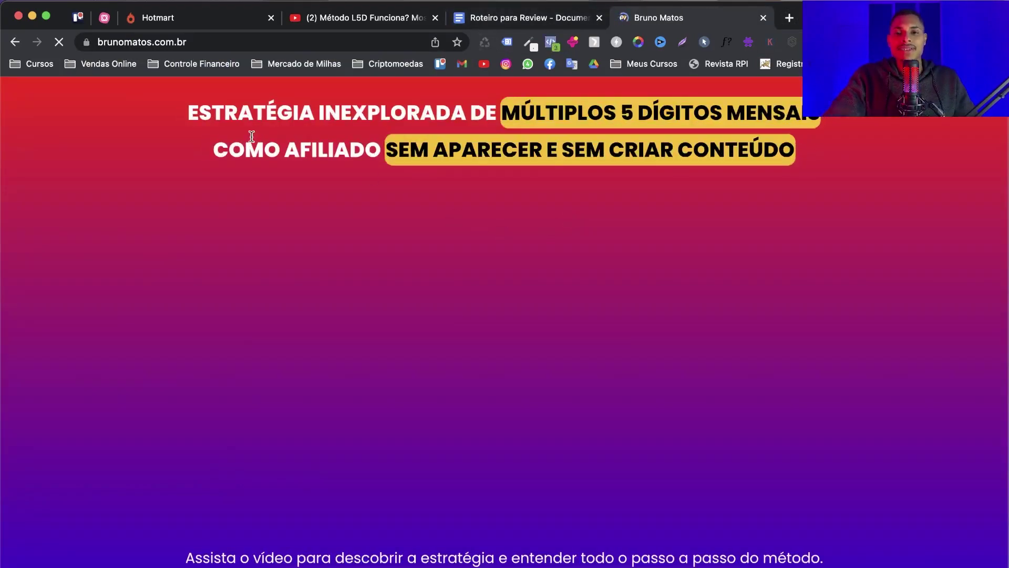
scroll(254, 134, down, 2)
scroll(254, 134, down, 20)
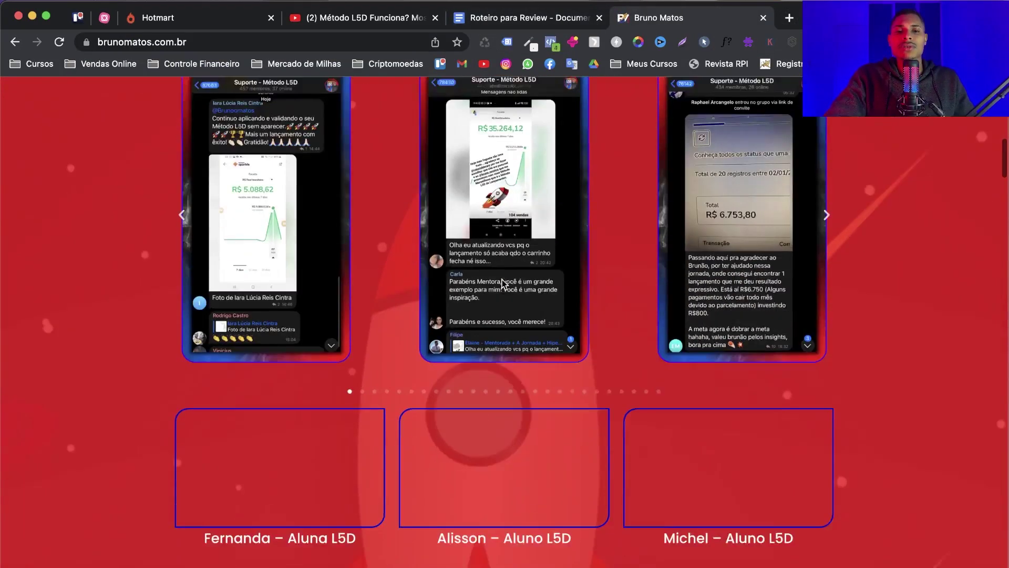
scroll(503, 283, down, 15)
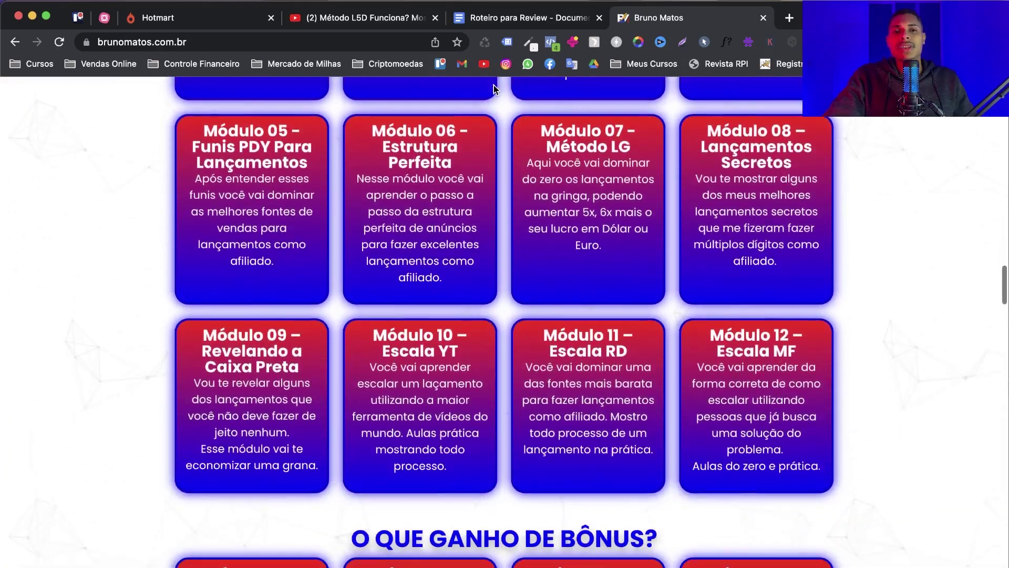
Return to the script document and select the paragraph describing the Método L5D training
click(523, 18)
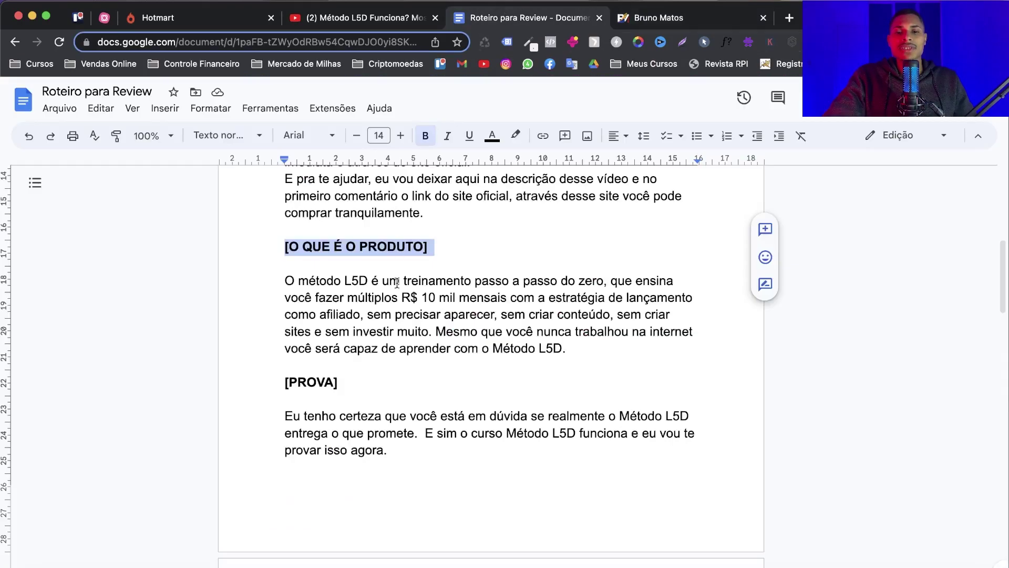
drag(577, 353, 284, 284)
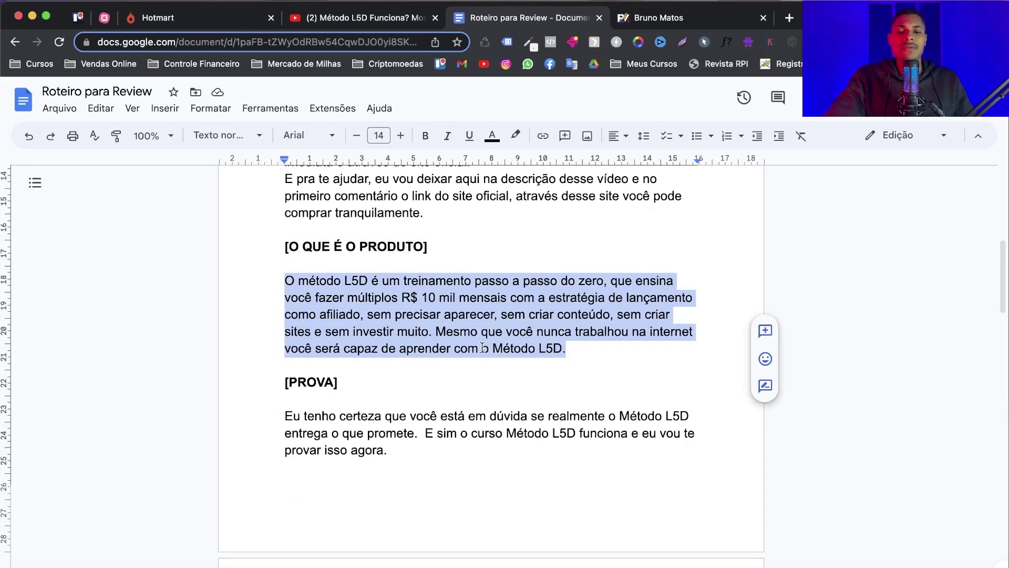
scroll(496, 349, down, 3)
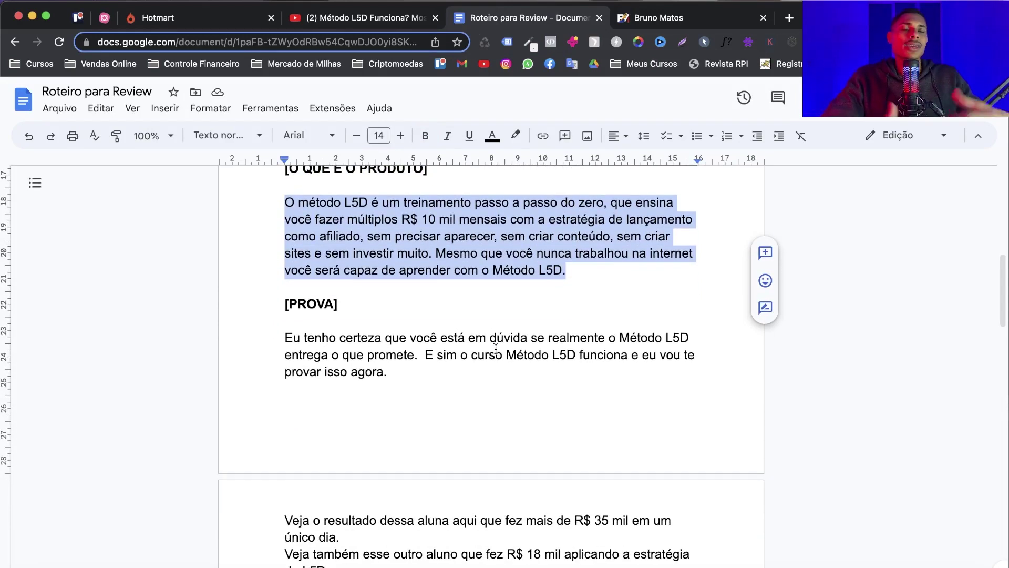
Select the [PROVA] heading and read the section's text through the student results on the second page
scroll(495, 349, down, 2)
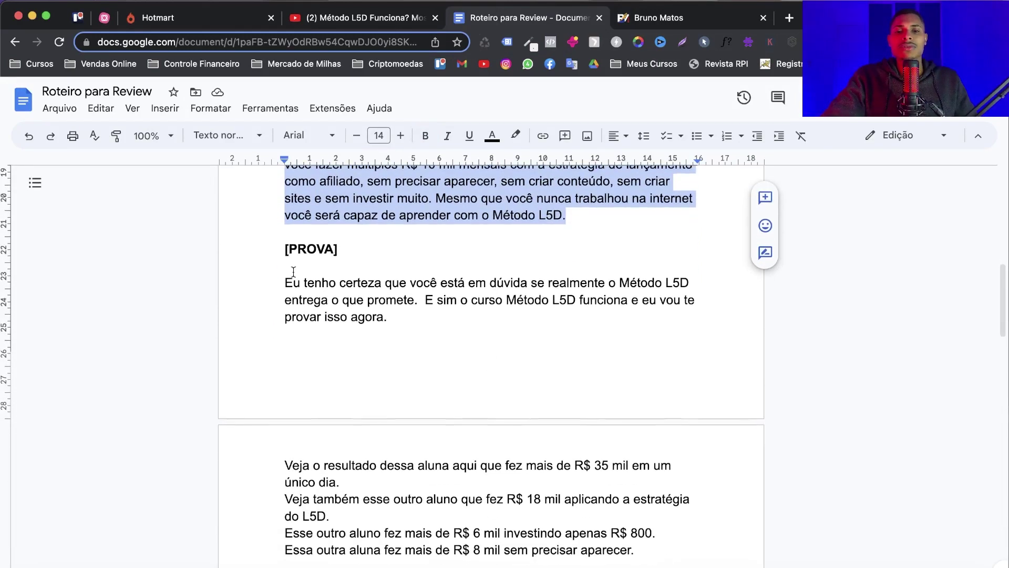
drag(249, 242, 349, 249)
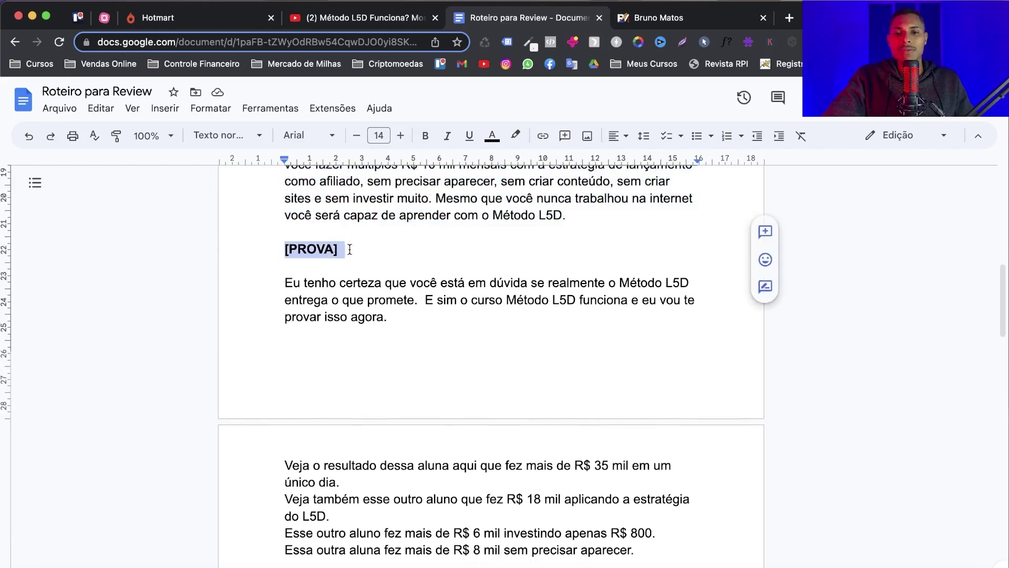
click(402, 315)
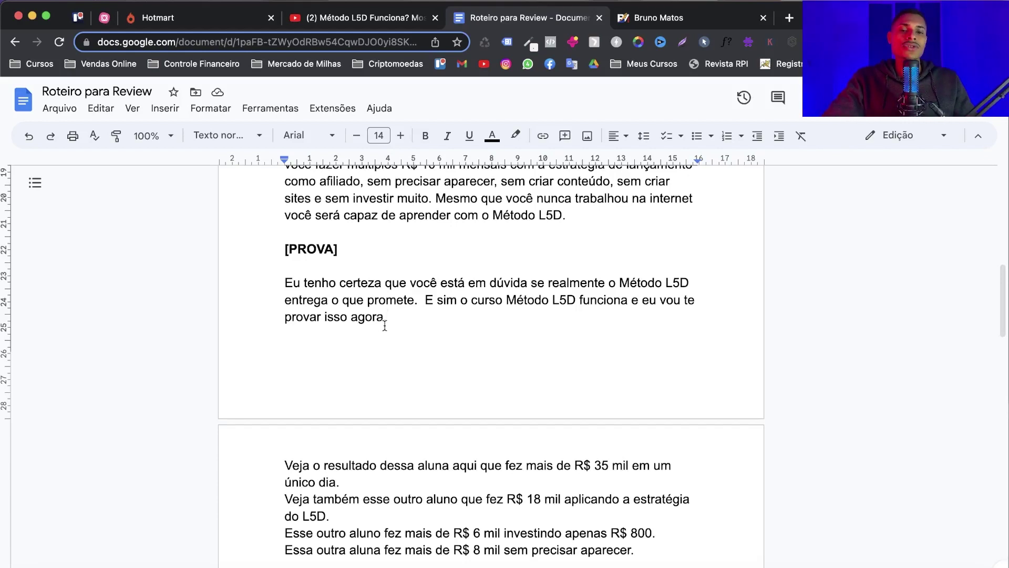
scroll(394, 336, down, 3)
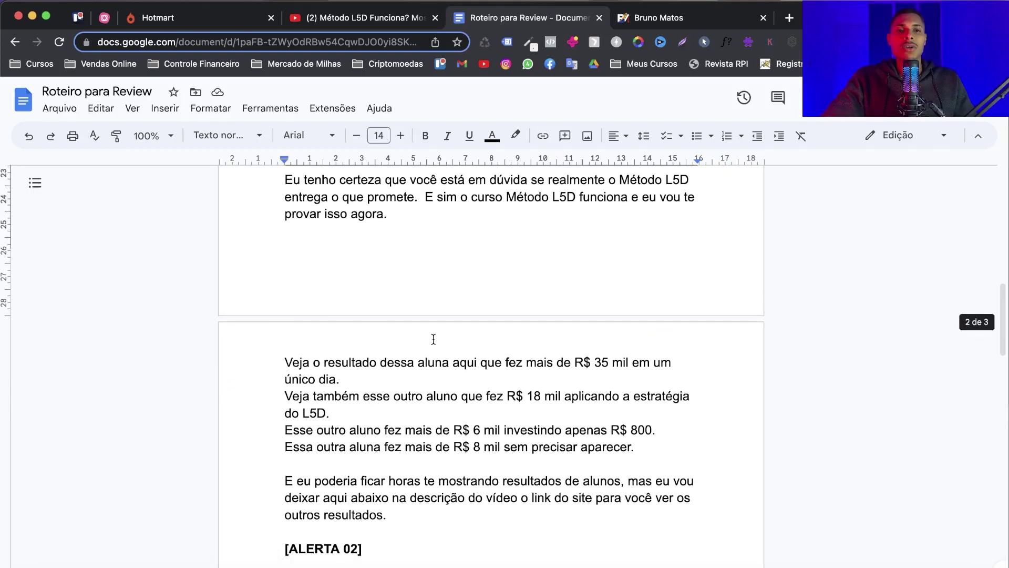
scroll(421, 337, up, 2)
Examine the RESULTADOS DOS ALUNOS section and student testimonials on the course sales page, and return to the script document
click(662, 23)
scroll(516, 304, up, 3)
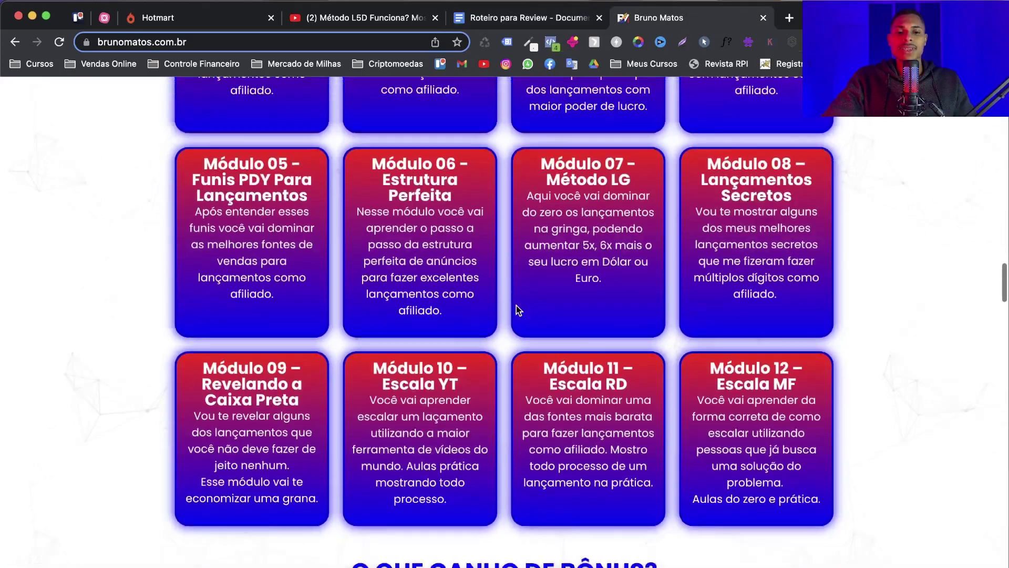
scroll(516, 305, down, 10)
scroll(516, 305, up, 15)
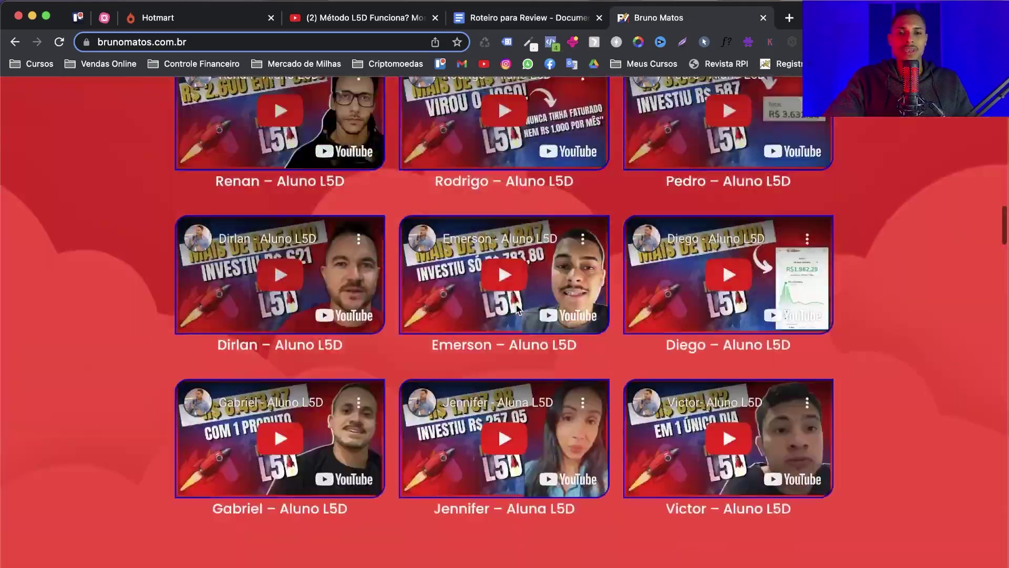
scroll(516, 305, up, 6)
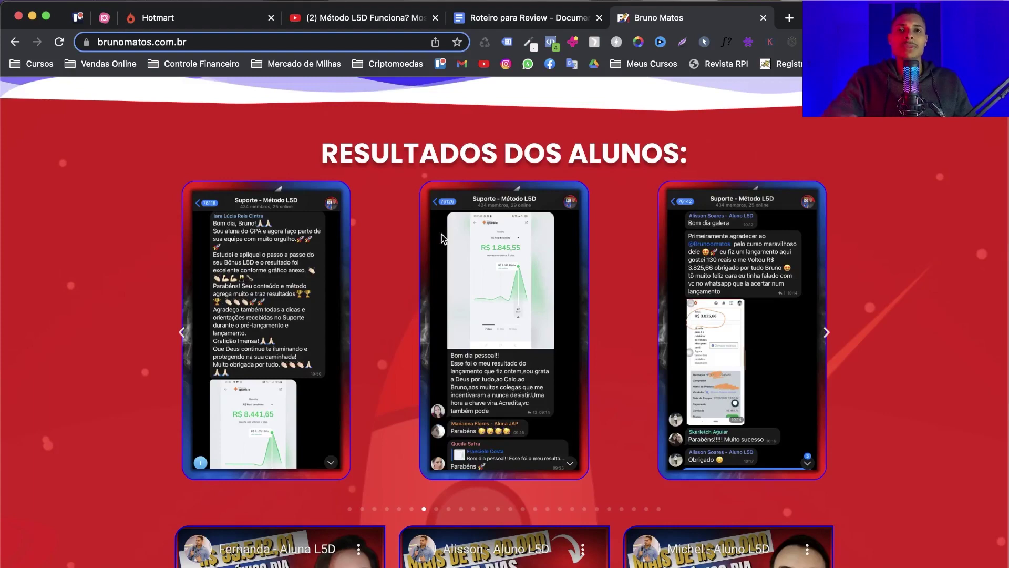
click(520, 18)
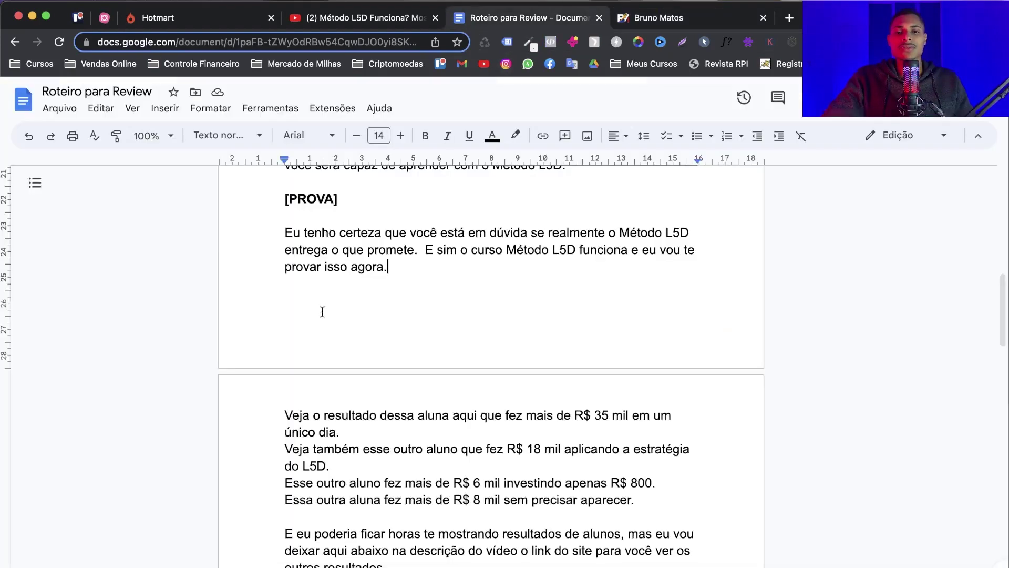
Review the rest of the [PROVA] section, then select the [ALERTA 02] heading and read through that section's text
drag(256, 200, 360, 198)
drag(421, 287, 417, 279)
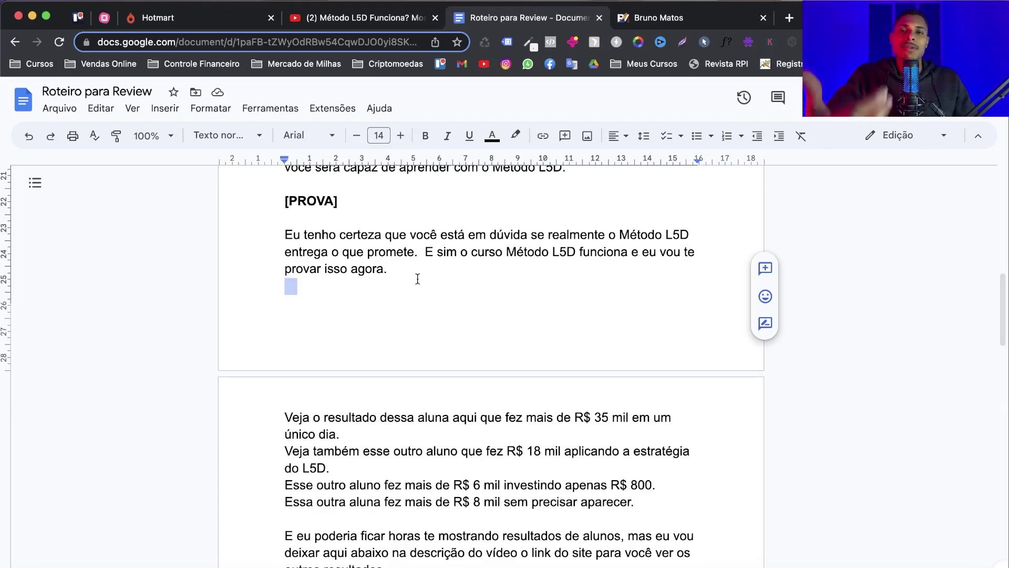
scroll(366, 305, down, 6)
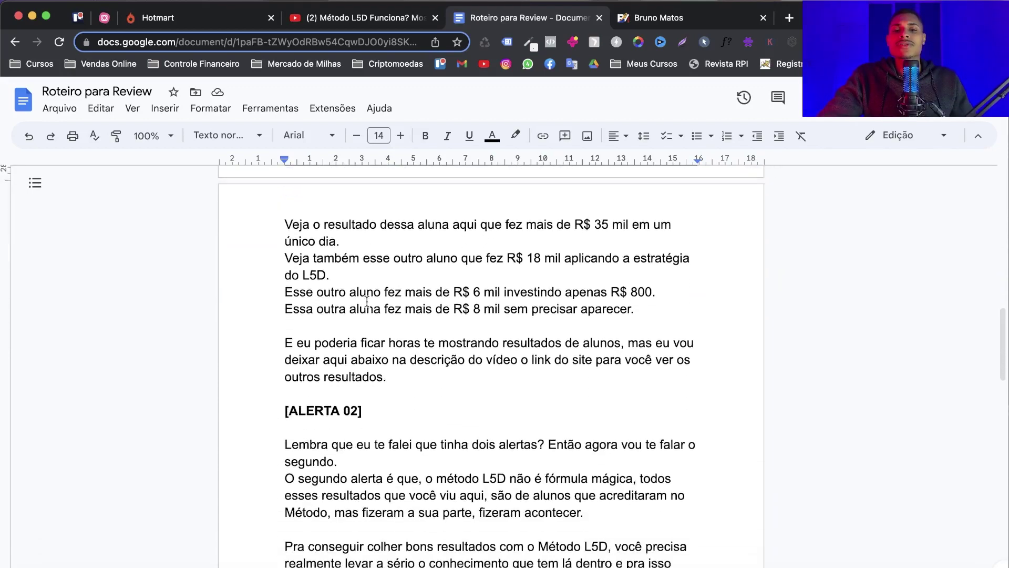
drag(383, 293, 263, 287)
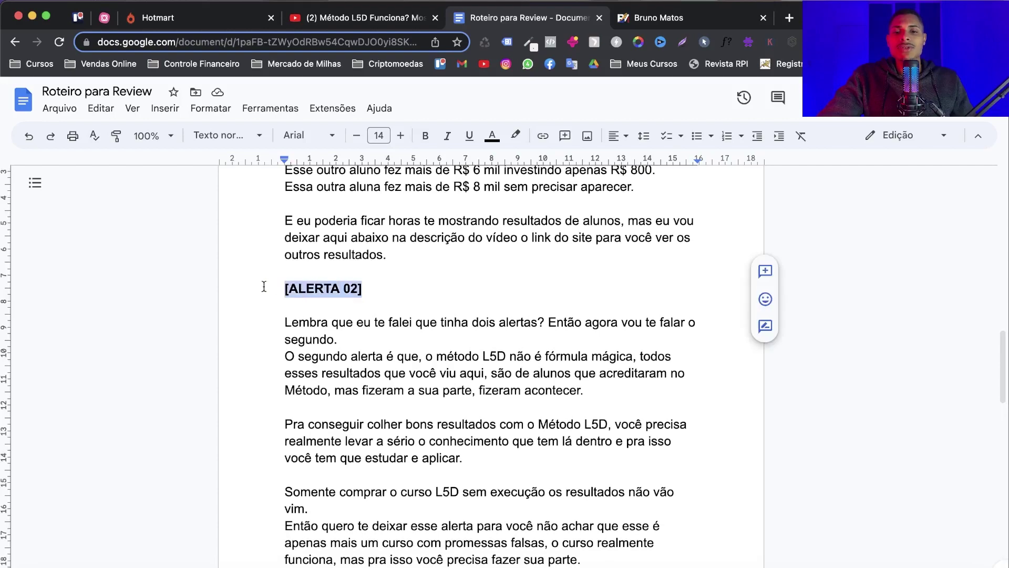
scroll(368, 315, down, 3)
scroll(356, 351, down, 2)
Select the heading above the 7-day guarantee text and the [FECHAMENTO] heading, and read both closing sections of the script
drag(368, 379, 273, 379)
scroll(473, 368, down, 2)
scroll(486, 366, down, 5)
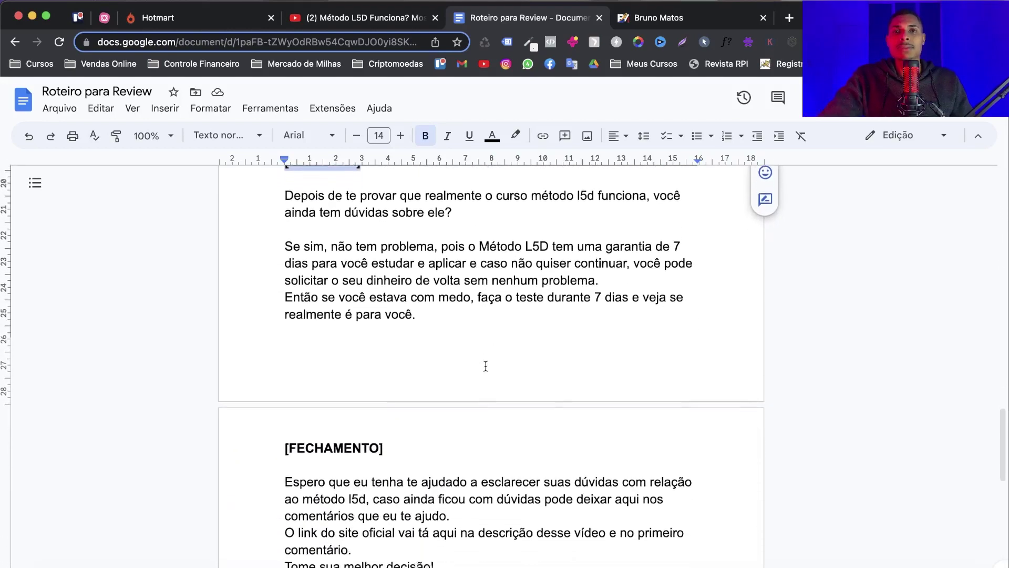
drag(410, 355, 281, 356)
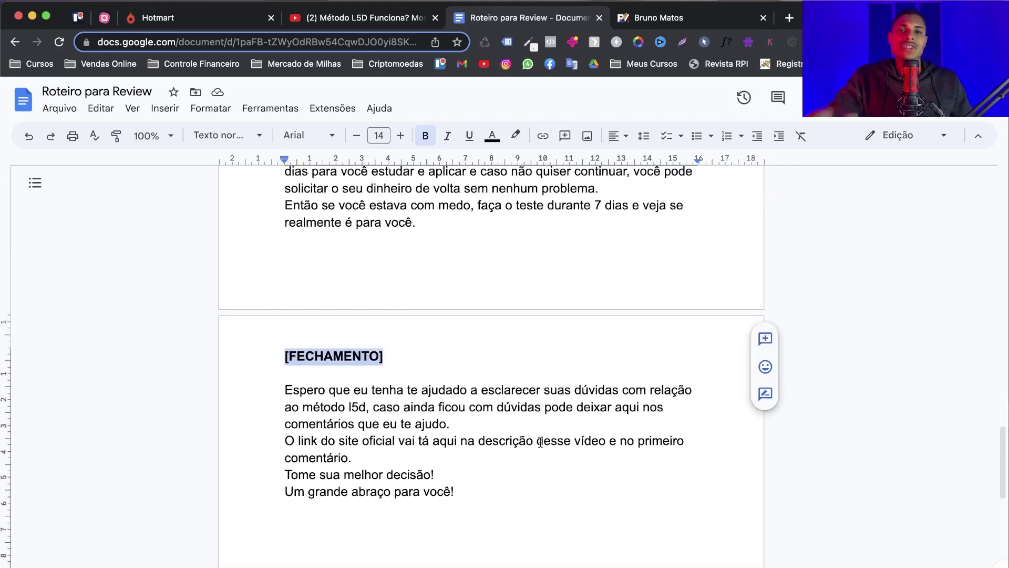
double_click(529, 475)
Return to the start of the script and select the ROTEIRO DE VÍDEO REVIEW title, and finally the paragraph under [CHAMAR ATENÇÃO E PRENDER A PESSOA]
scroll(486, 408, up, 10)
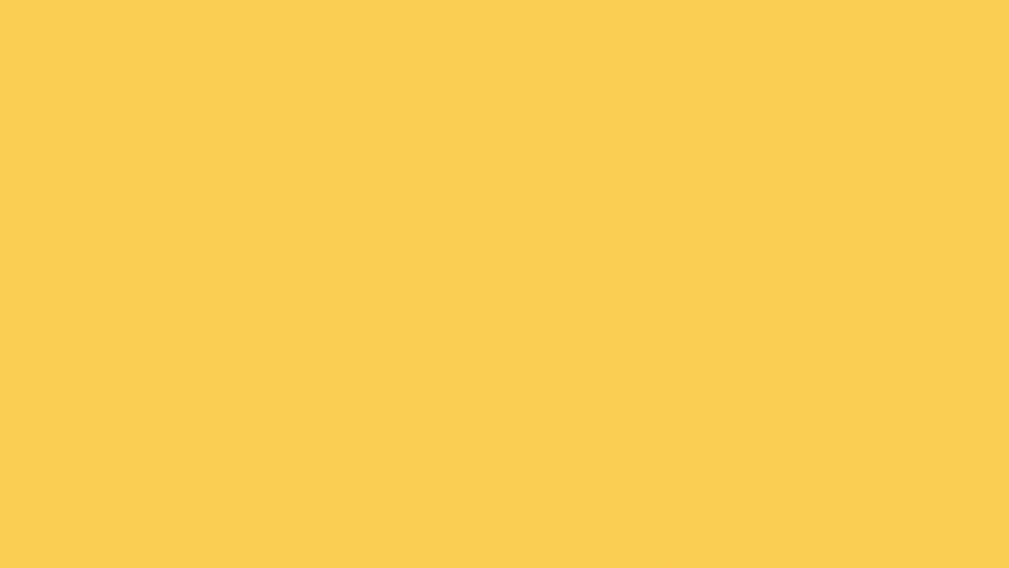
scroll(491, 367, up, 15)
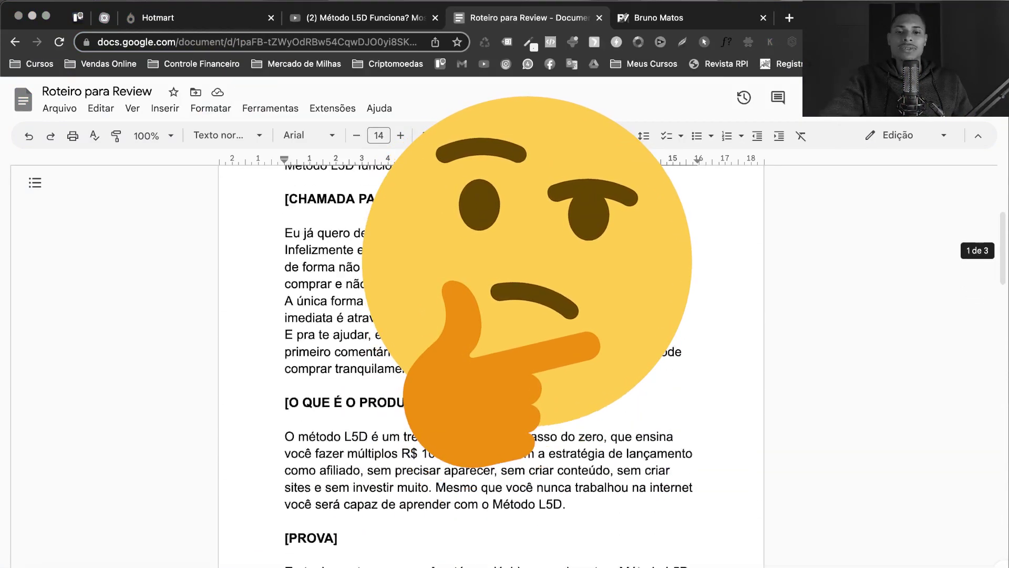
scroll(490, 366, up, 1)
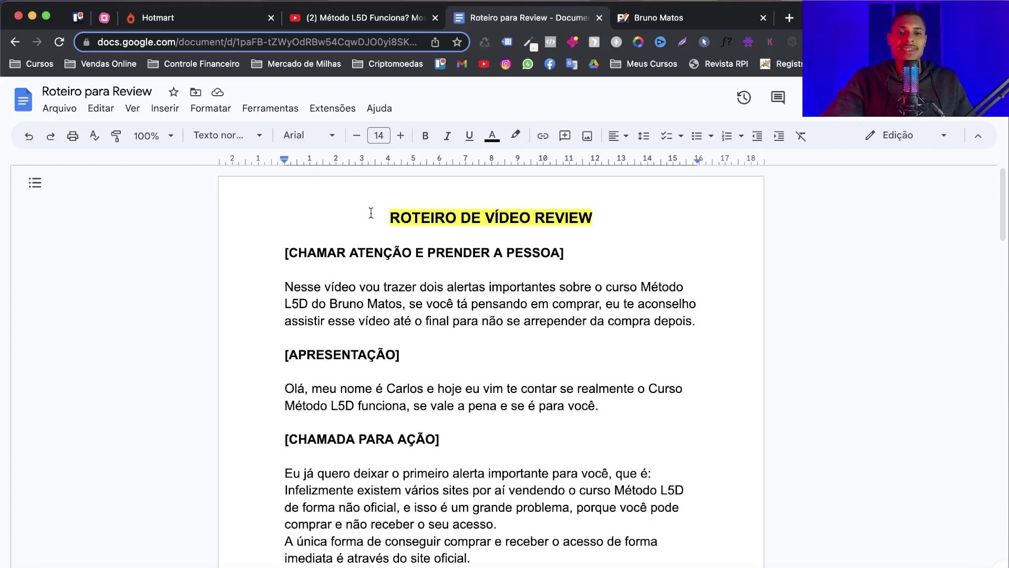
drag(372, 208, 663, 221)
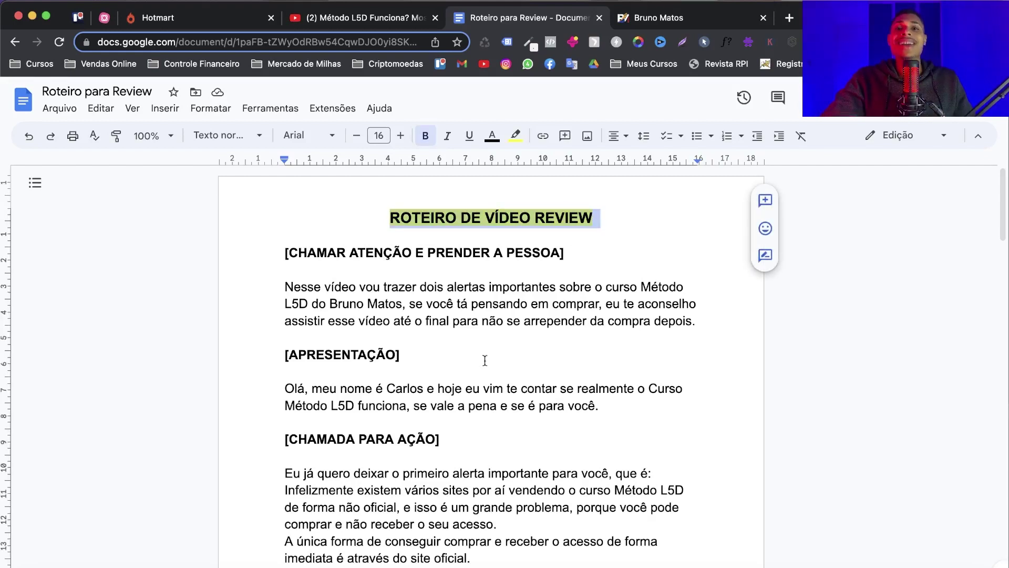
scroll(485, 360, down, 3)
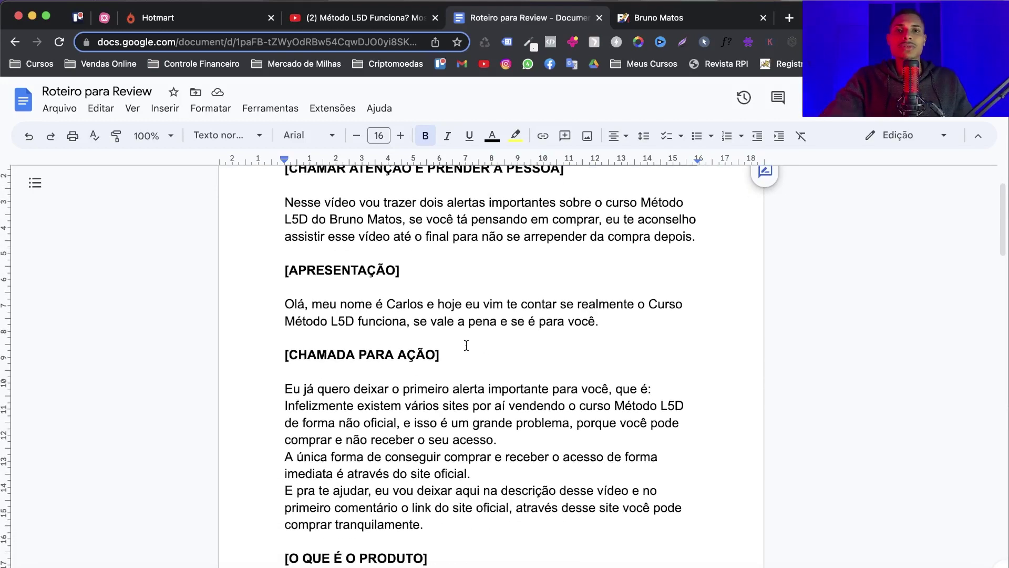
scroll(452, 343, up, 3)
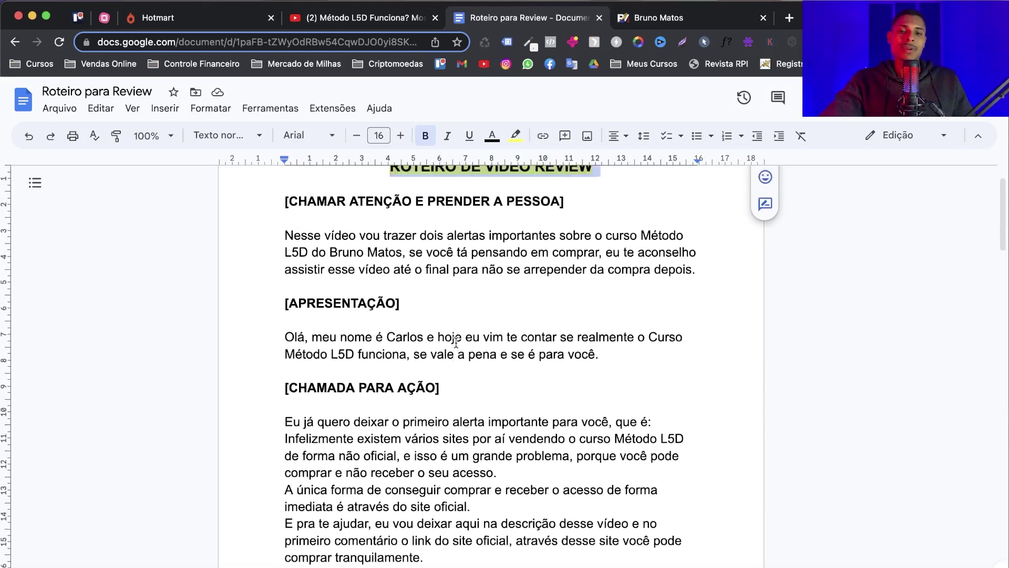
click(669, 314)
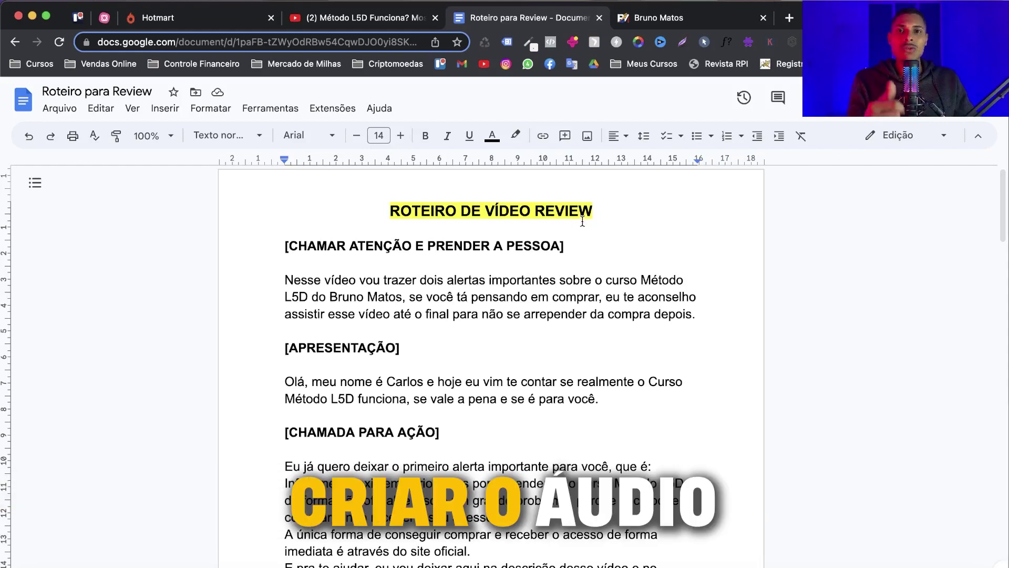
drag(696, 316, 279, 275)
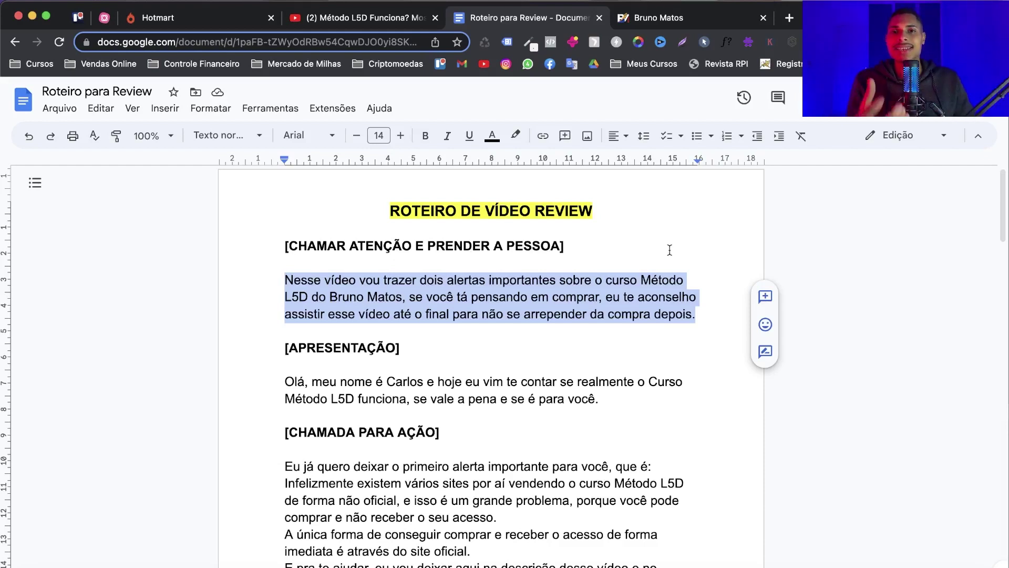
Open Clipchamp's ai-voice-over-generator page in a new tab and dismiss the translation prompt
click(790, 19)
text(cl)
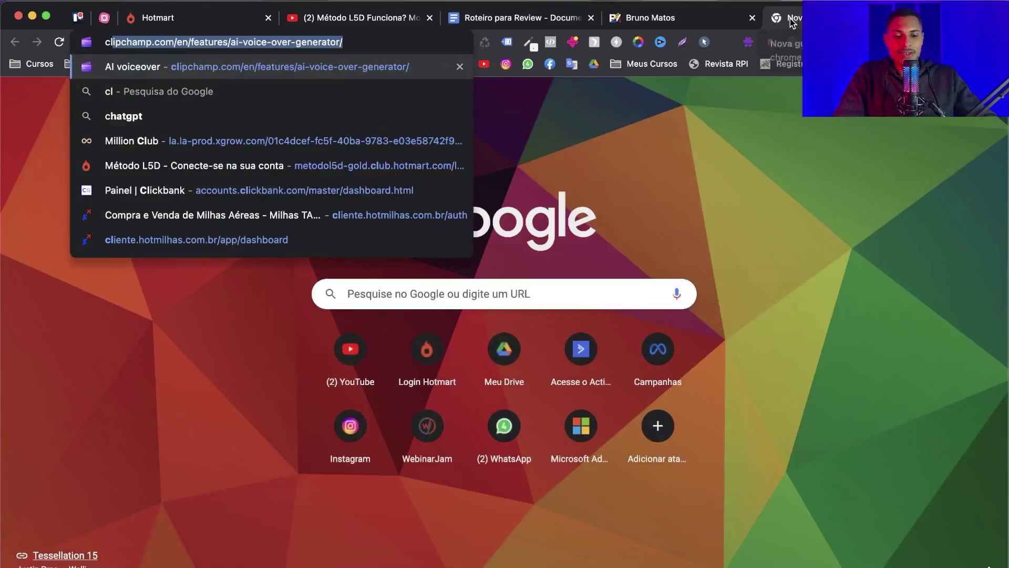
text(ipcha)
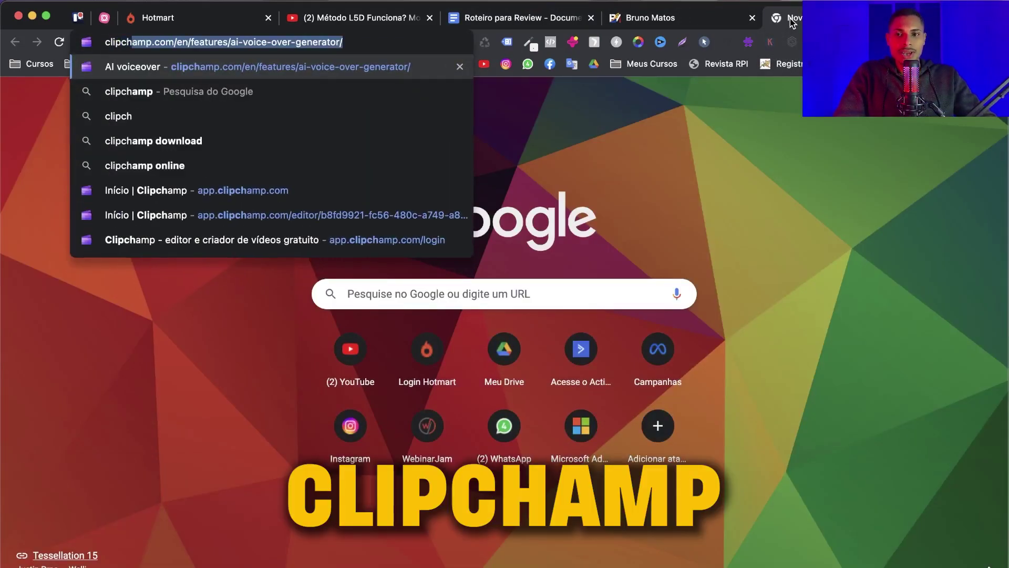
text(mp)
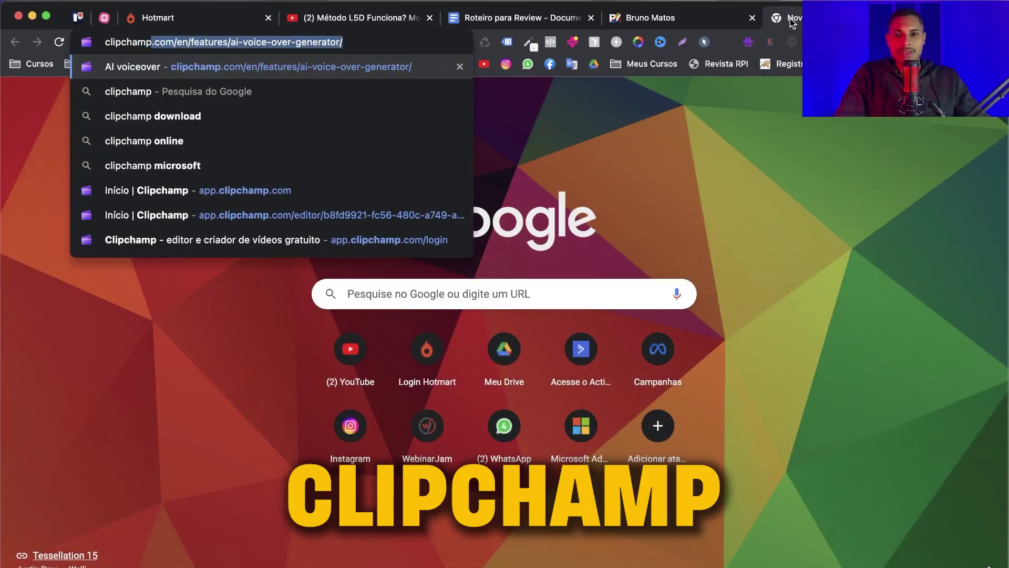
key(Return)
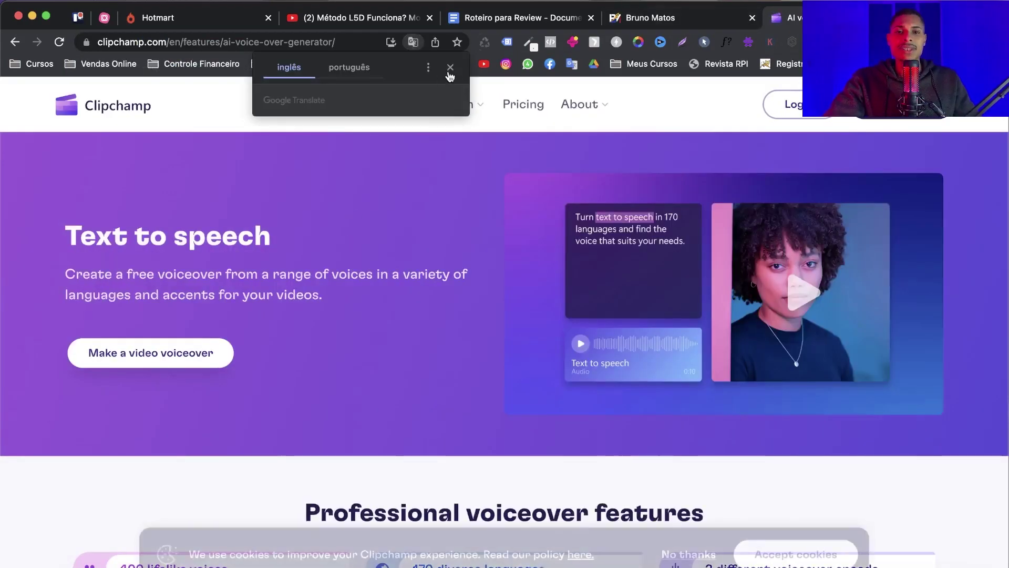
click(450, 67)
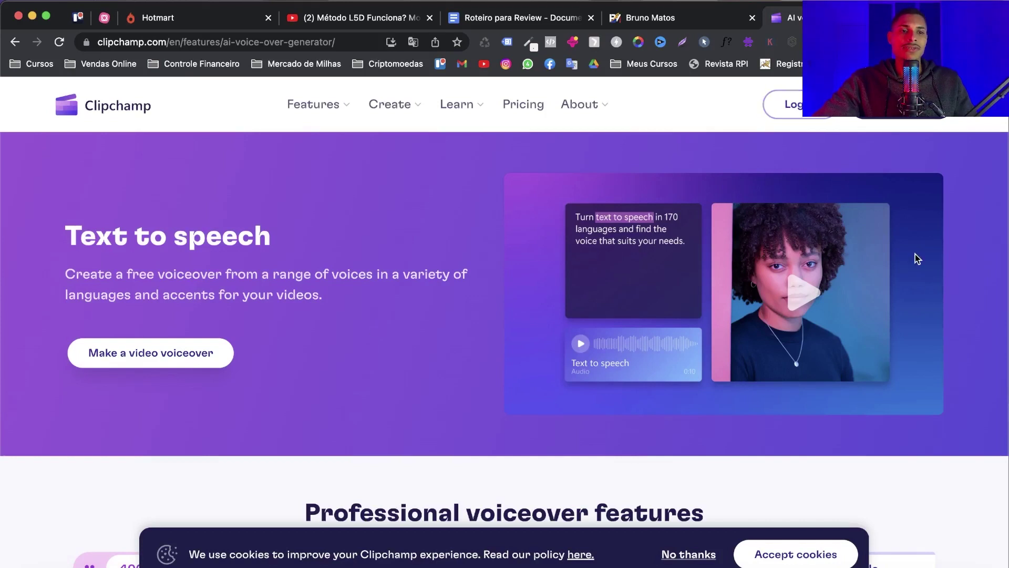
Log in to Clipchamp and delete the "Vídeo sem título" project listed under Seus vídeos
click(793, 108)
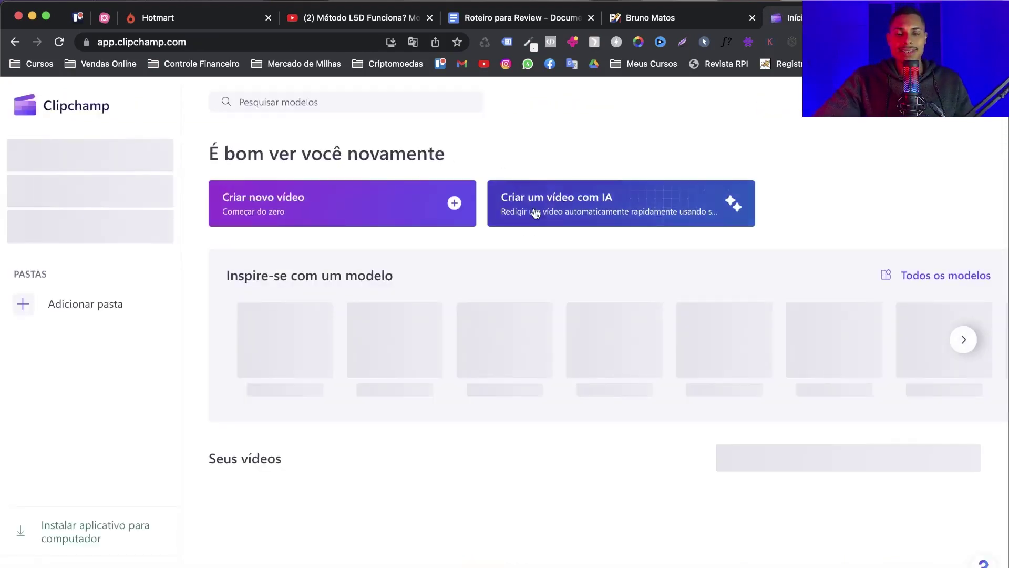
scroll(427, 292, down, 1)
scroll(426, 292, down, 4)
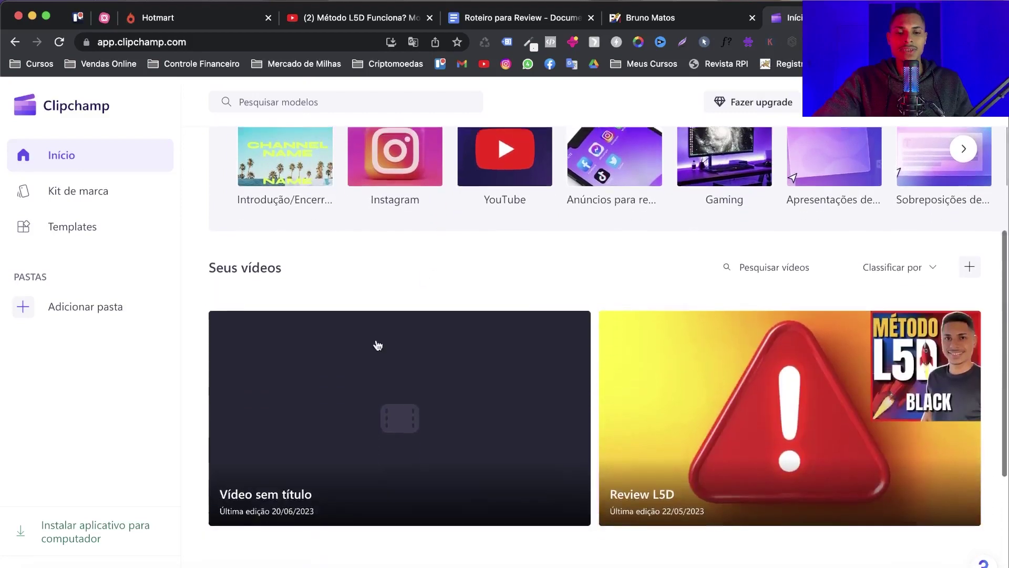
scroll(944, 340, up, 1)
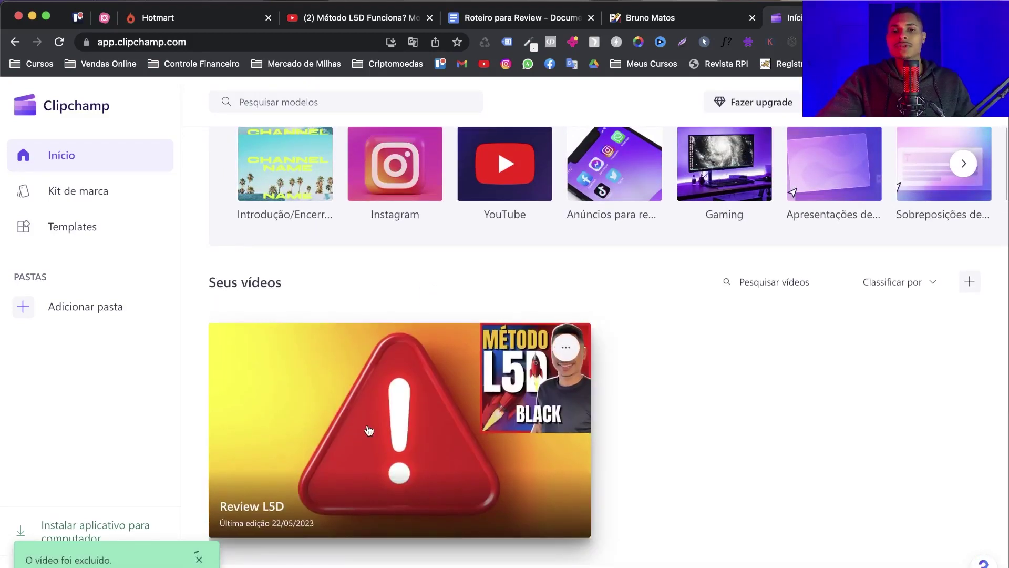
Create a new video from scratch and open the Conversor de texto em fala for it
scroll(369, 430, up, 3)
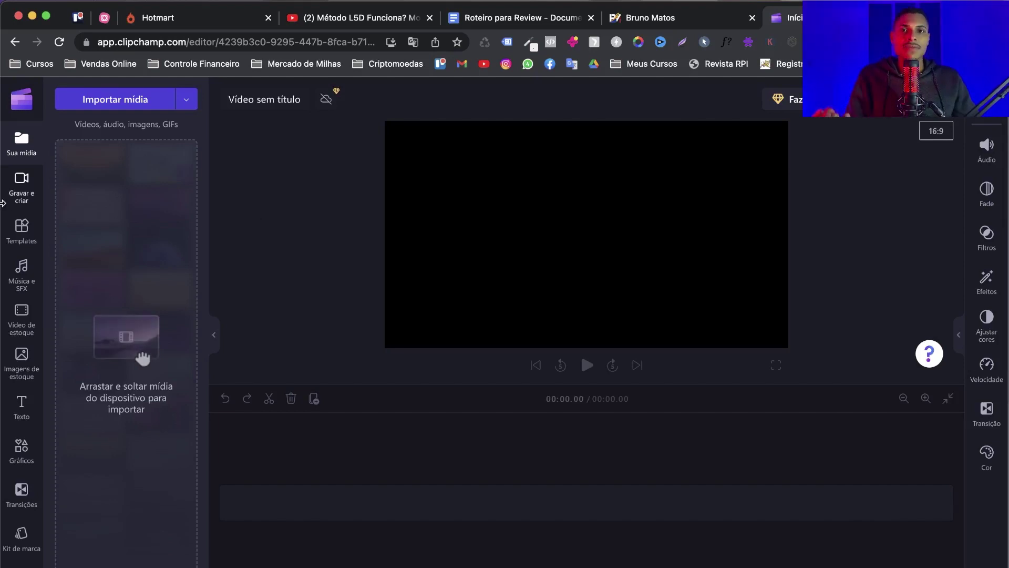
click(23, 181)
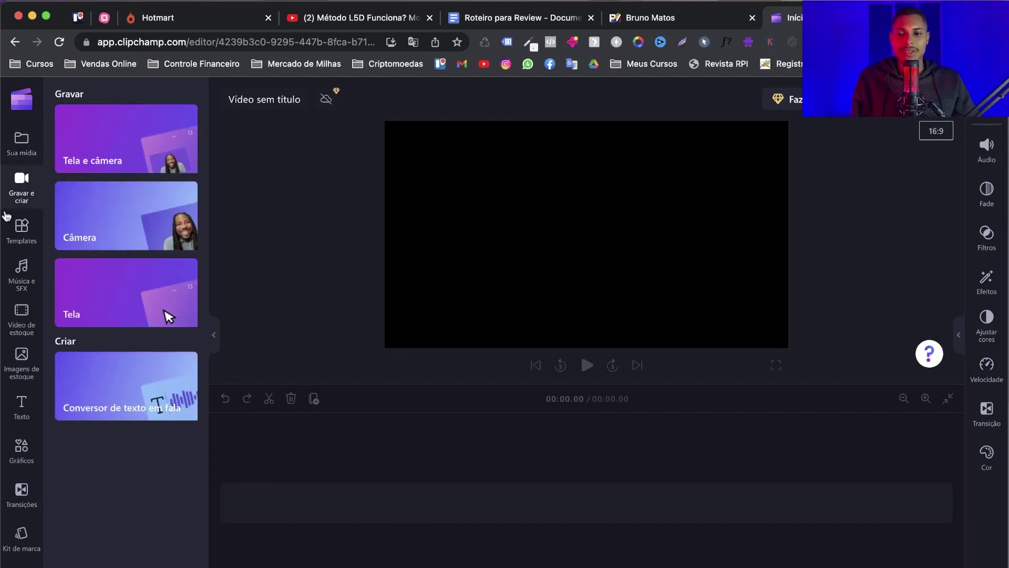
click(132, 388)
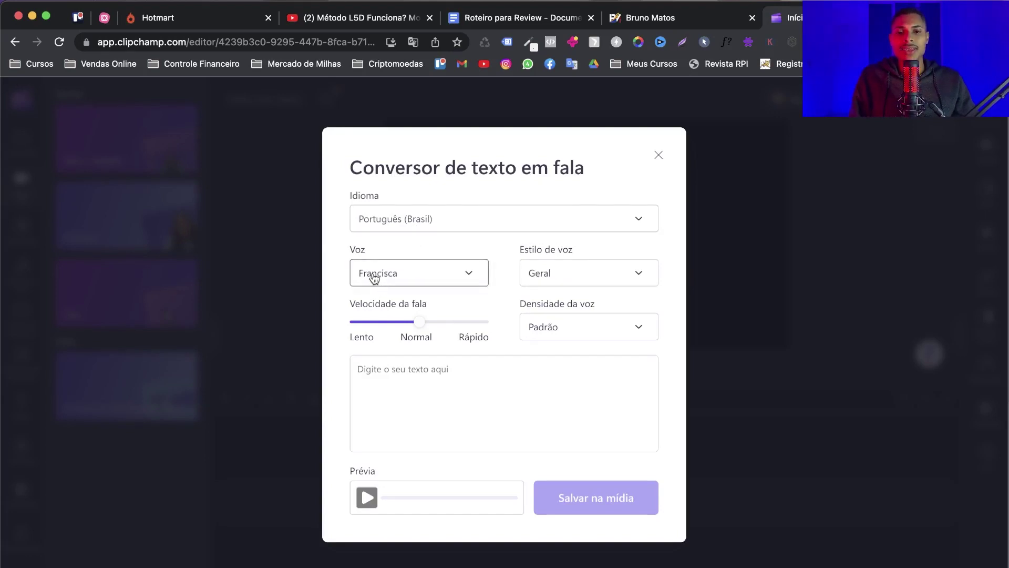
Look through the voices offered for Português (Brasil) without changing the selected one
click(406, 275)
scroll(418, 390, down, 2)
scroll(418, 390, down, 1)
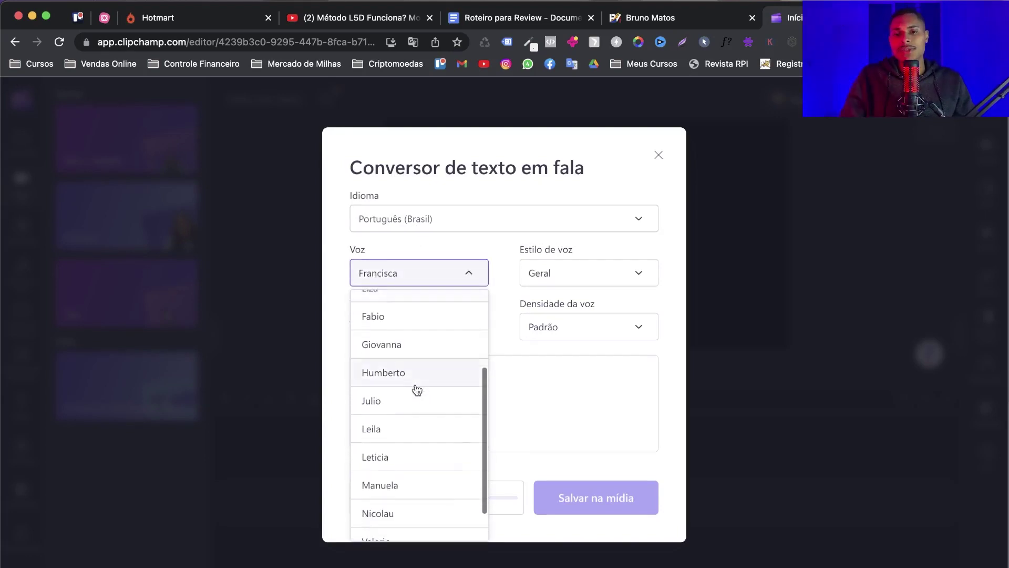
click(679, 300)
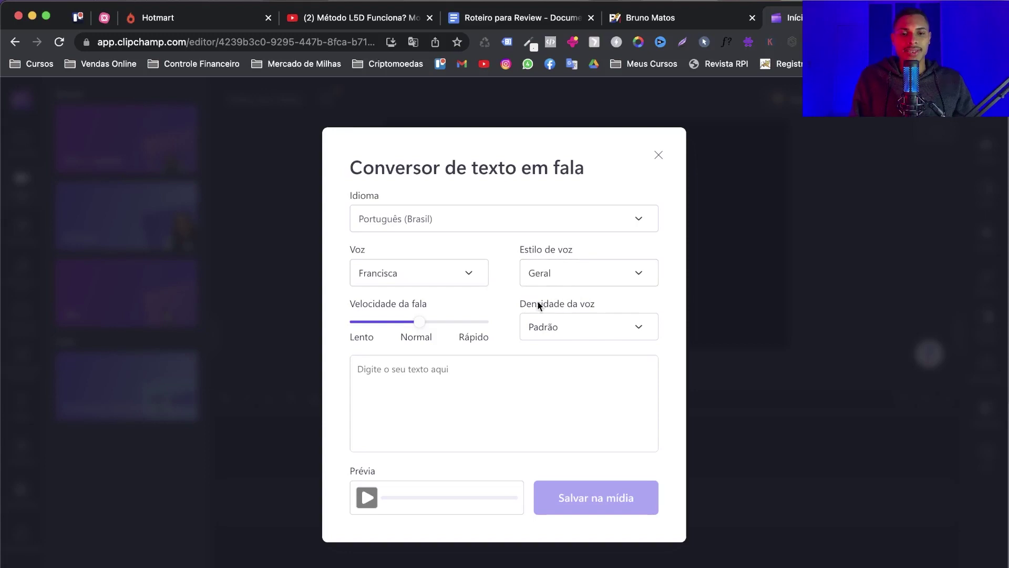
Copy the paragraph under [CHAMAR ATENÇÃO E PRENDER A PESSOA] from the script document and paste it as the converter's text
click(419, 379)
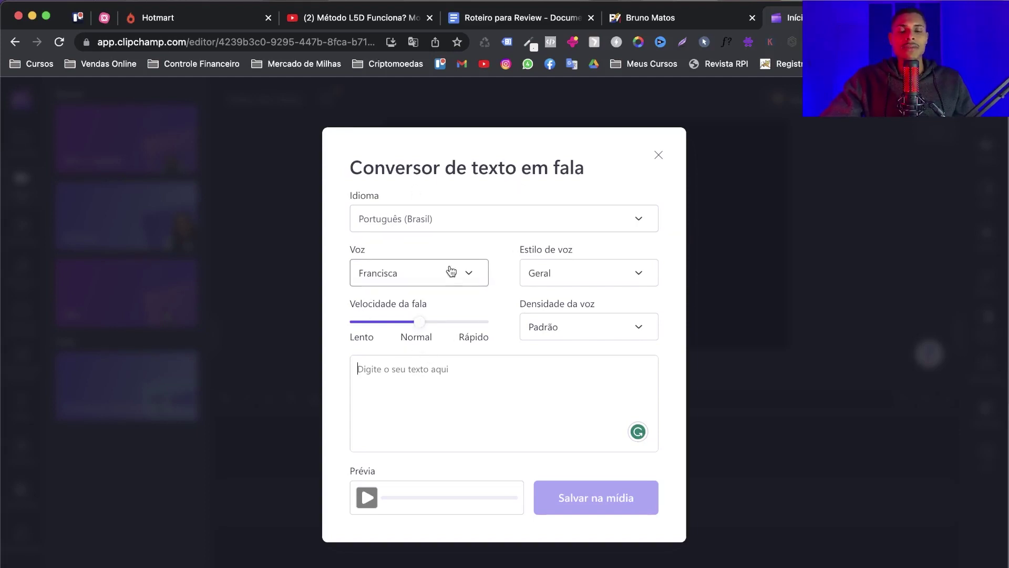
click(501, 18)
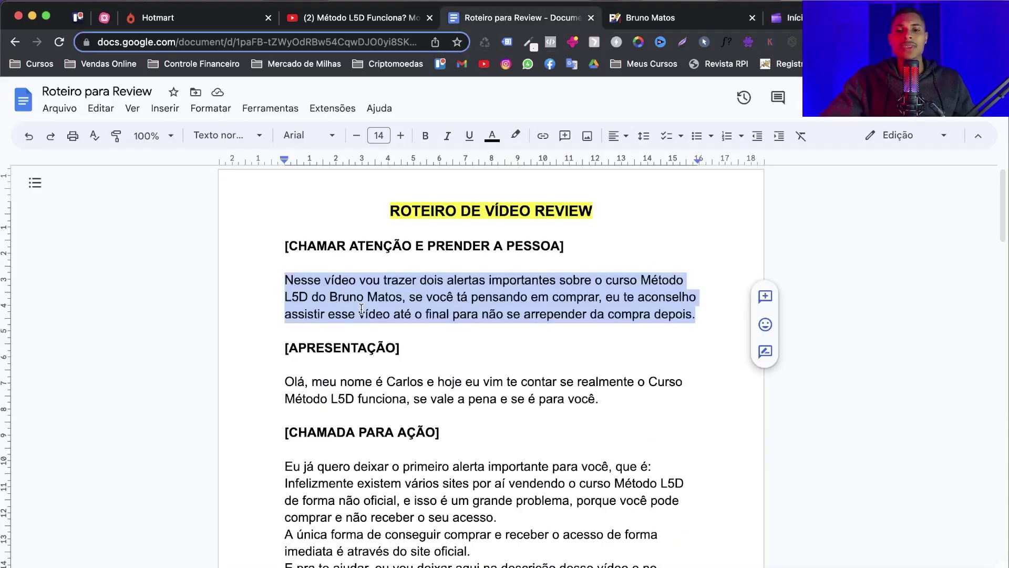
click(328, 293)
drag(284, 279, 692, 315)
key(super+c)
right_click(585, 306)
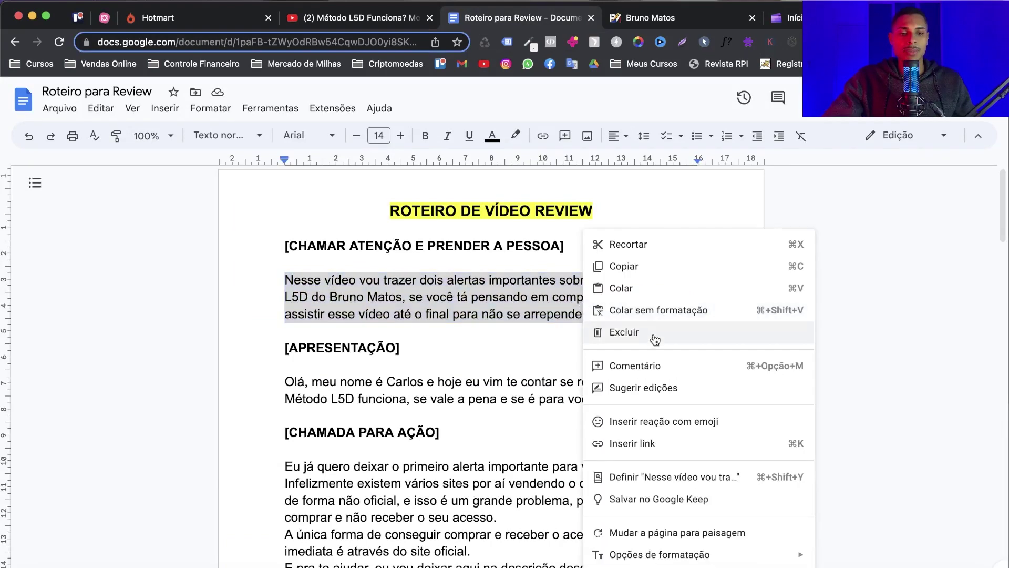
click(656, 270)
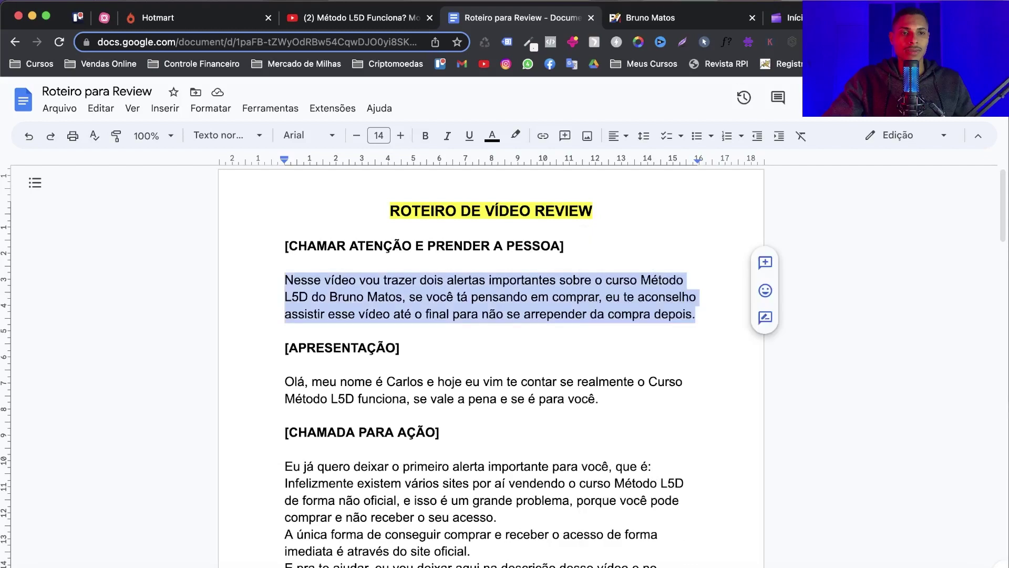
key(ctrl+Tab)
right_click(397, 378)
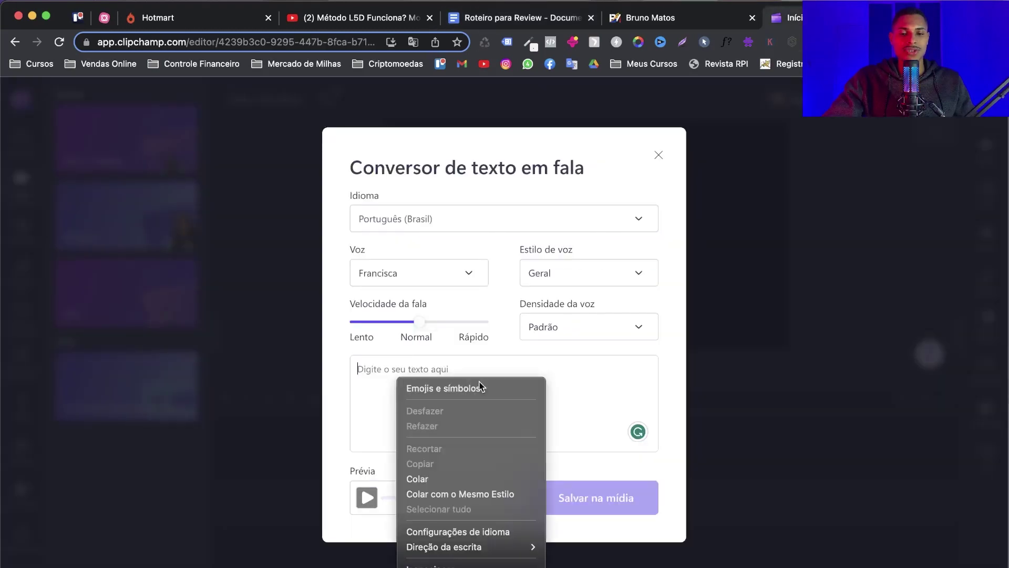
click(428, 481)
Set the voice to Nicolau, play the preview and check the pasted text
click(417, 275)
scroll(391, 425, down, 5)
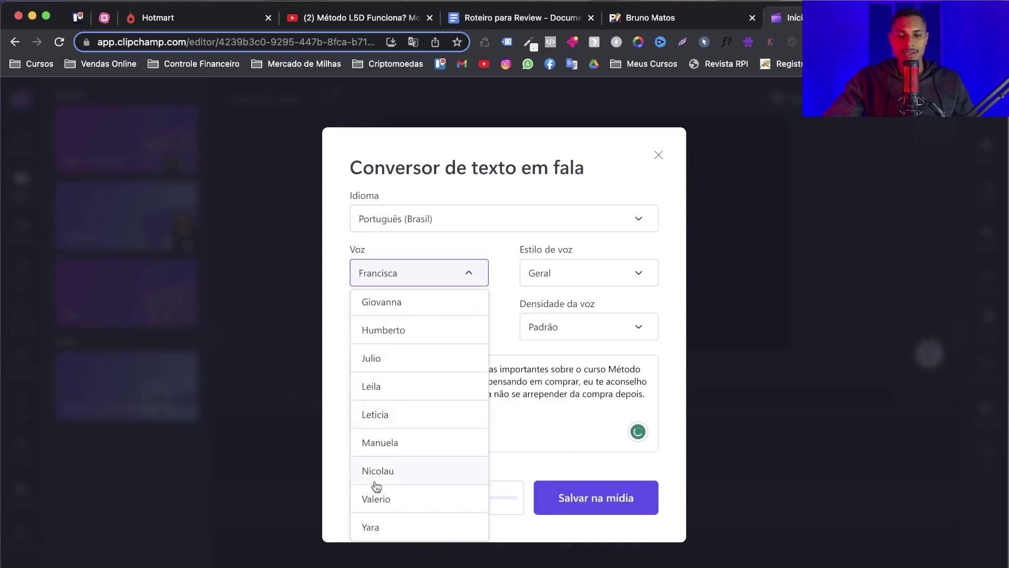
click(406, 472)
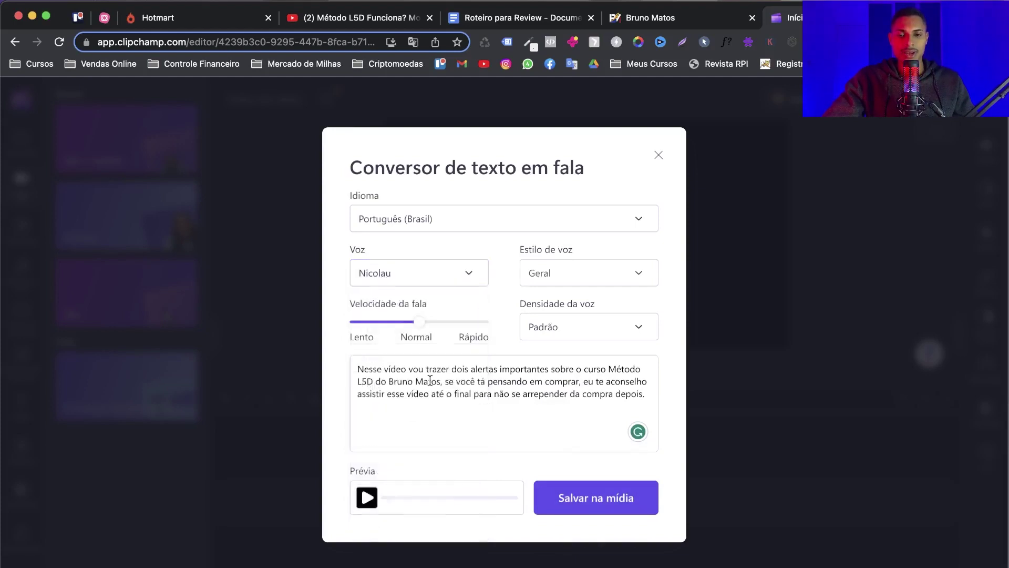
click(367, 497)
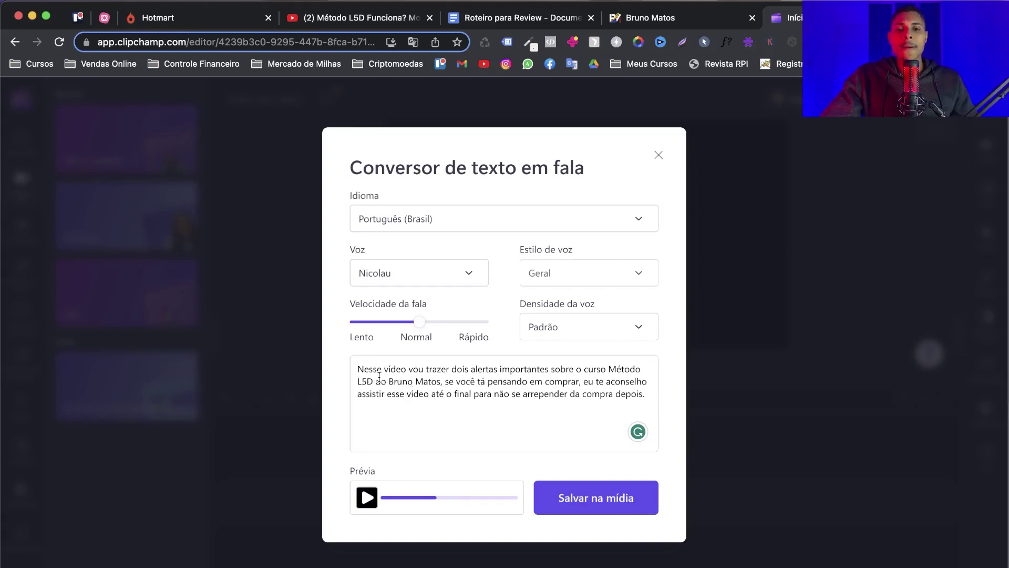
drag(355, 369, 630, 402)
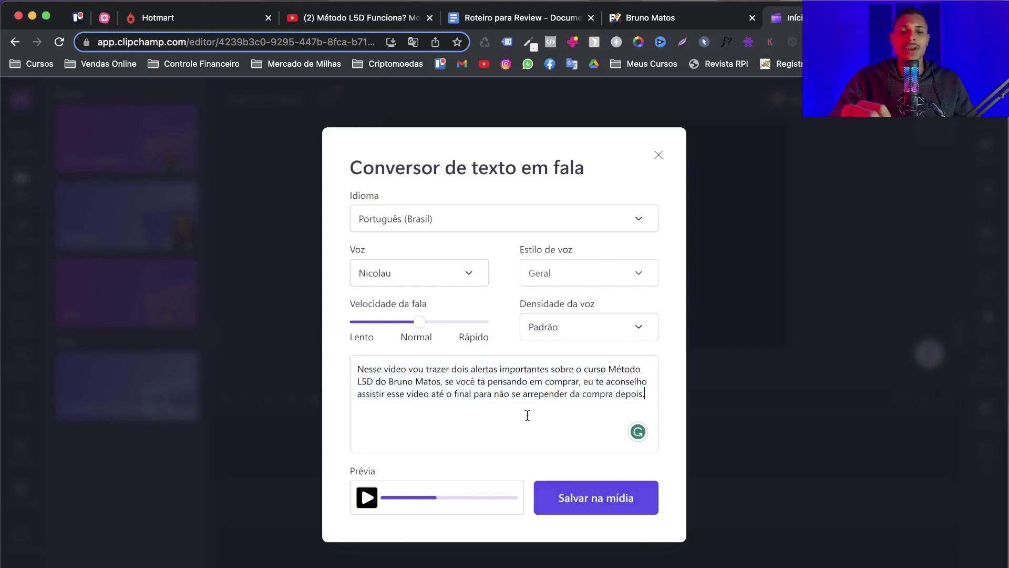
Go through the sections of the script document from [APRESENTAÇÃO] to [PROVA] and beyond, marking the paragraphs to convert
click(492, 17)
scroll(487, 315, down, 3)
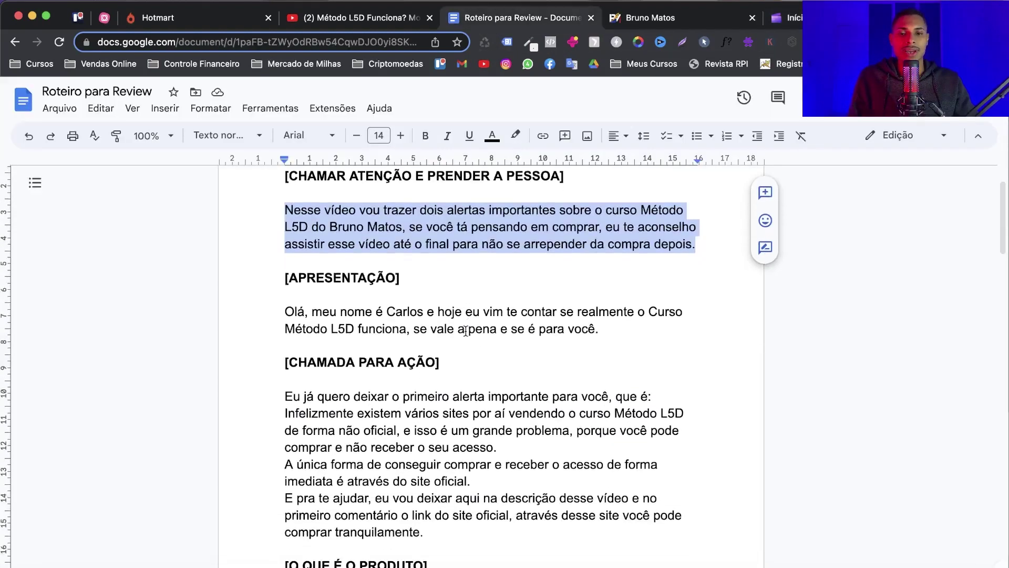
drag(599, 284, 284, 269)
drag(267, 351, 435, 488)
scroll(435, 487, down, 5)
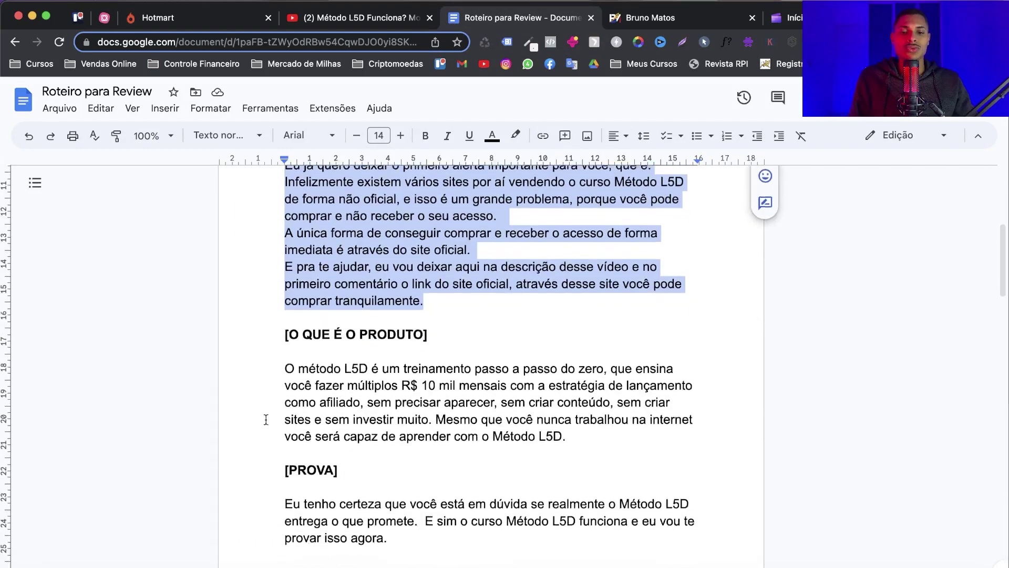
drag(298, 337, 535, 388)
scroll(560, 397, down, 1)
scroll(559, 397, down, 3)
scroll(557, 397, up, 10)
Copy the paragraph under [APRESENTAÇÃO] and paste it, followed by the remaining script paragraphs, below the converter's existing text
drag(620, 352, 277, 335)
key(super+c)
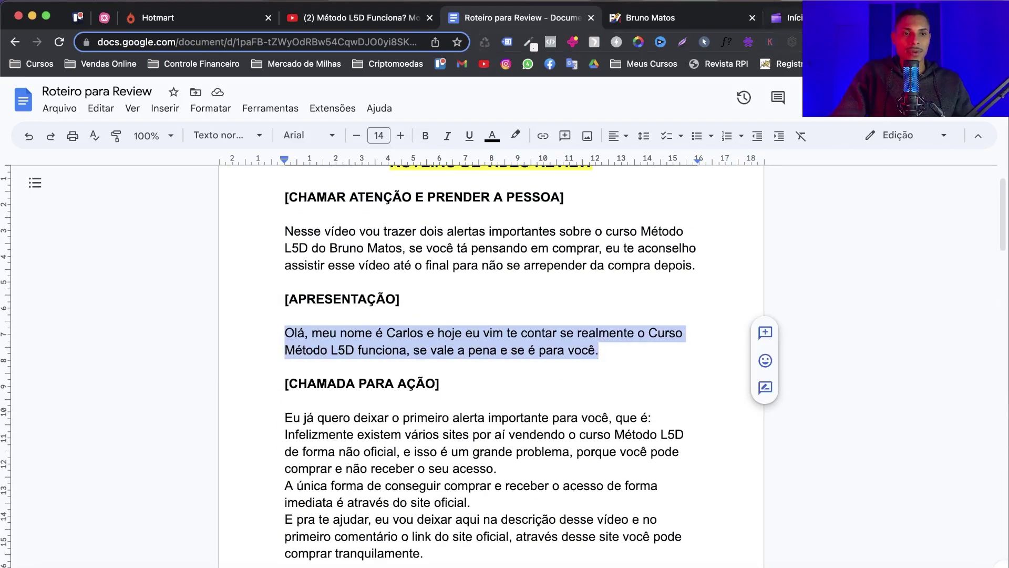
key(ctrl+Tab)
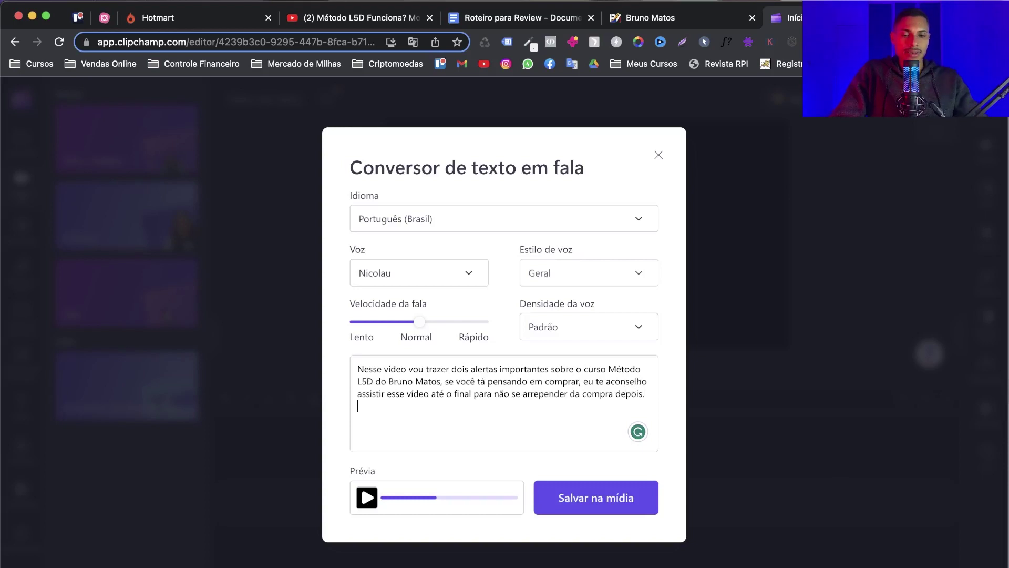
key(Return)
key(Return)
key(super+v)
key(Return)
key(super+v)
Check the full pasted script in the converter and save the generated speech to the project media
scroll(465, 415, up, 3)
scroll(466, 415, up, 10)
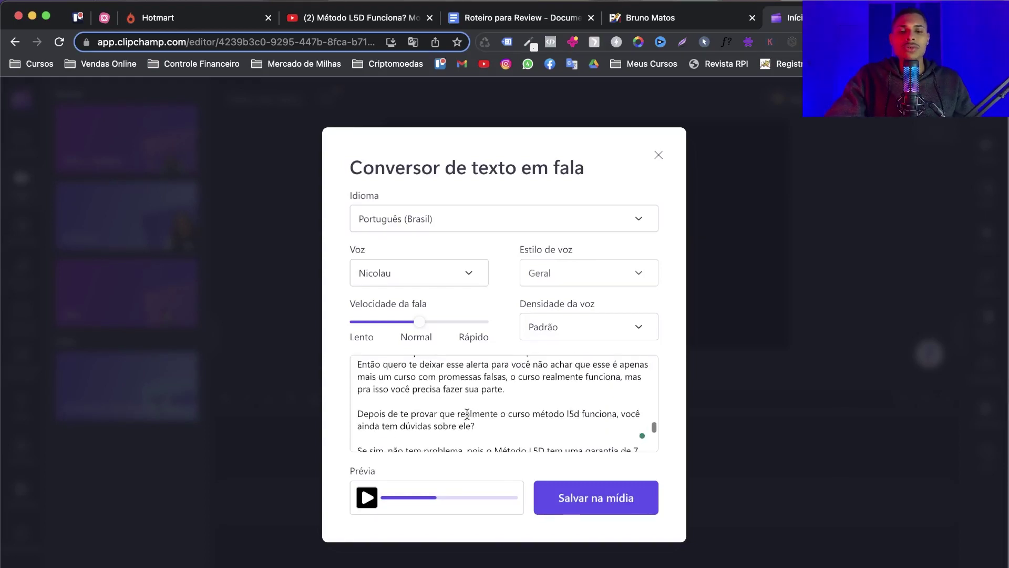
scroll(467, 414, up, 10)
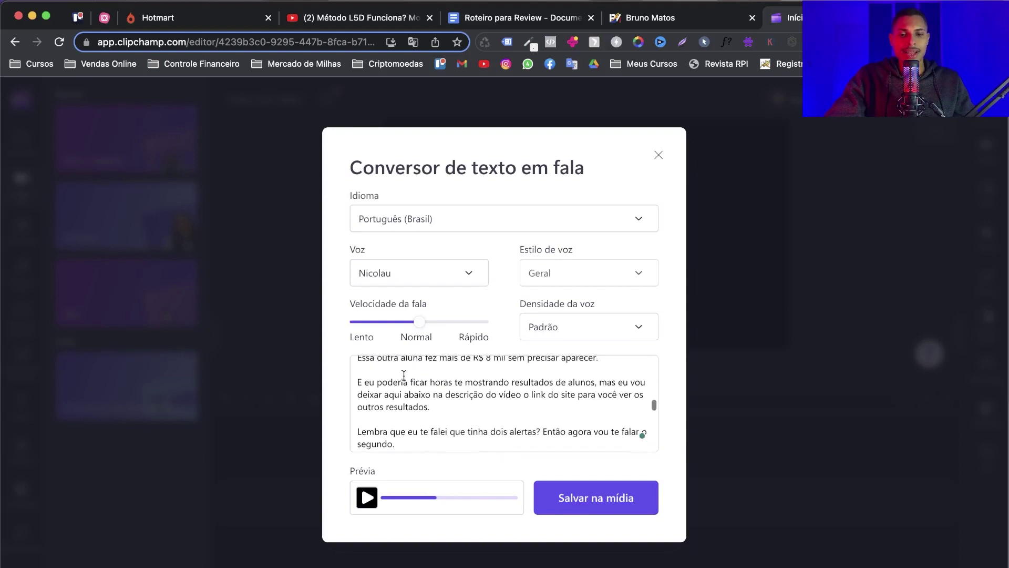
scroll(393, 378, up, 8)
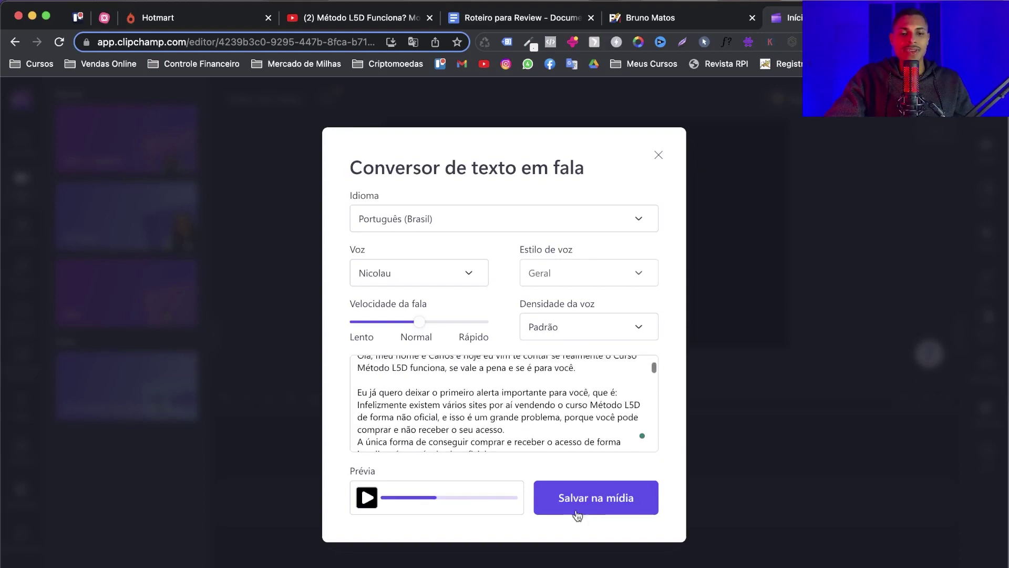
click(591, 499)
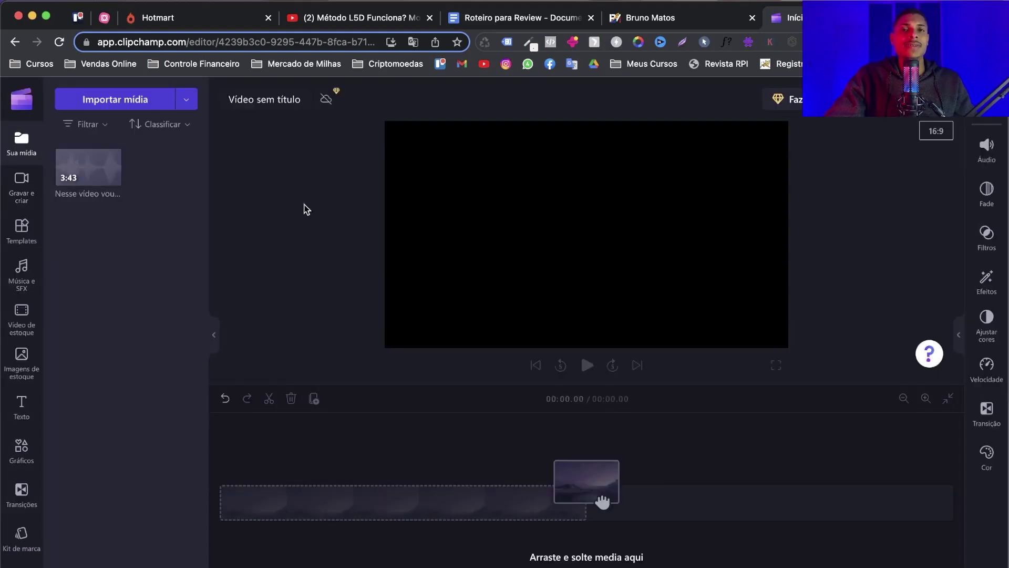
Place the voiceover clip on the timeline, play its opening seconds and return the playhead to the start
mouse_move(71, 152)
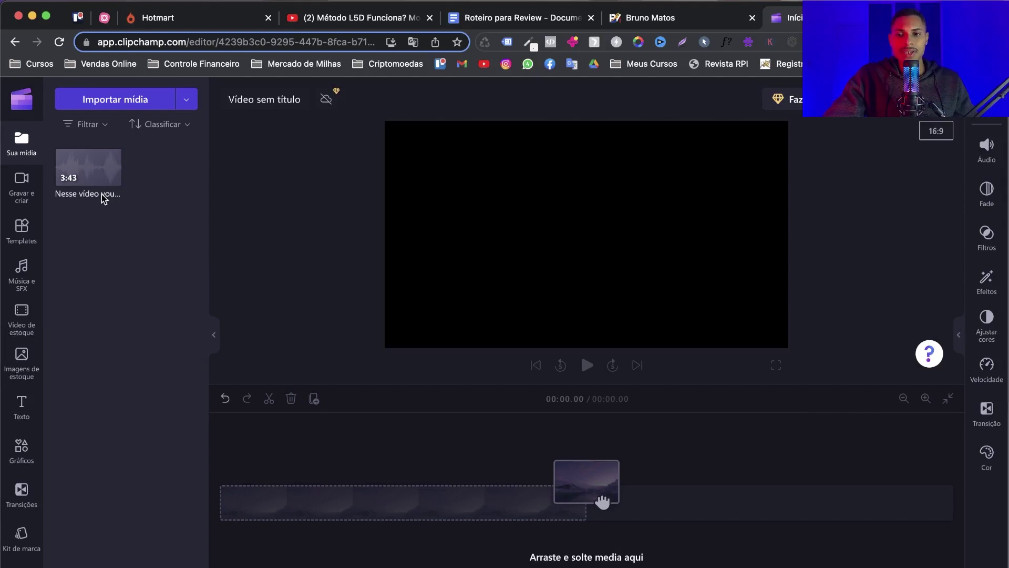
mouse_move(82, 177)
drag(602, 501, 318, 504)
key(space)
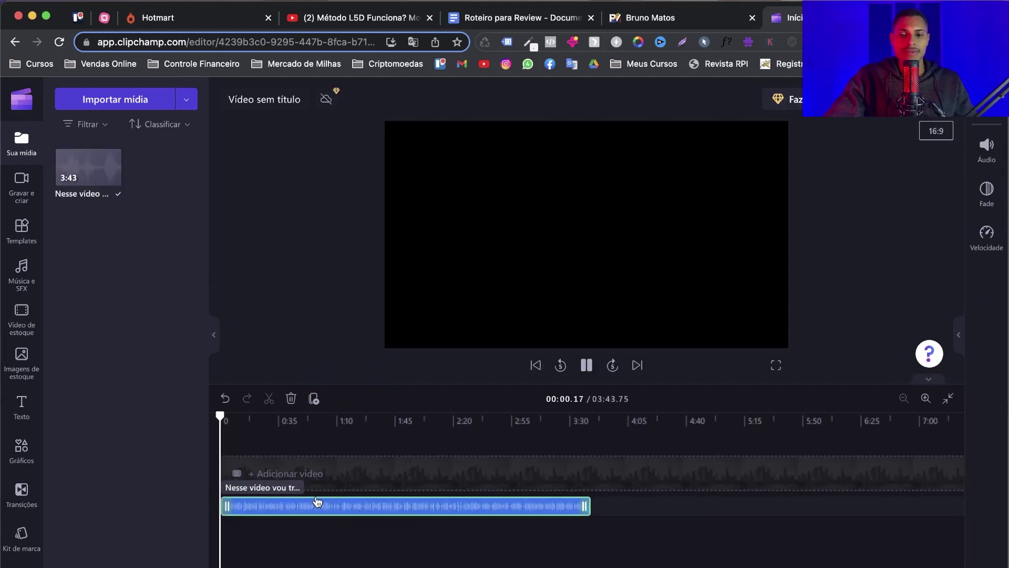
key(space)
key(space)
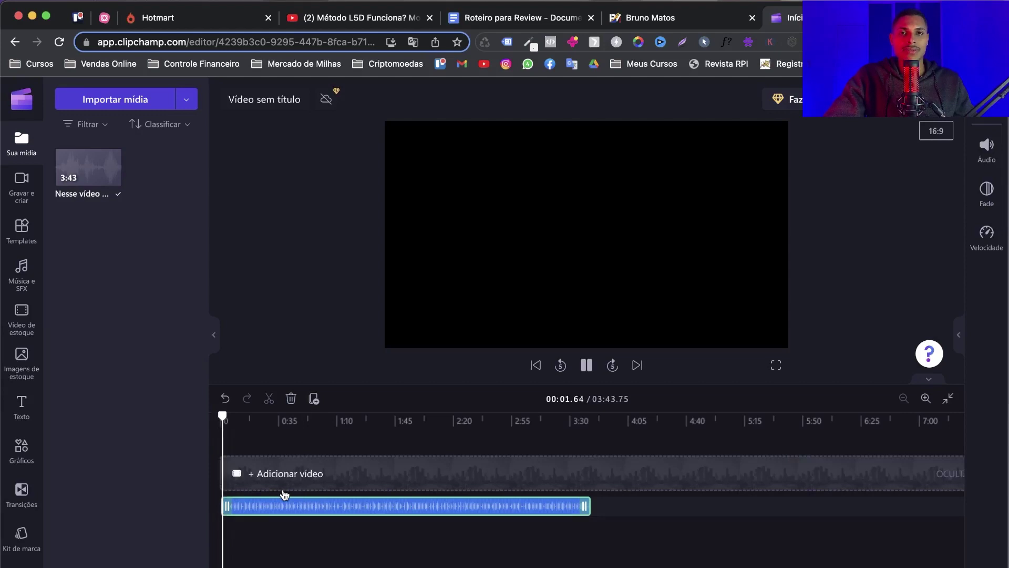
key(space)
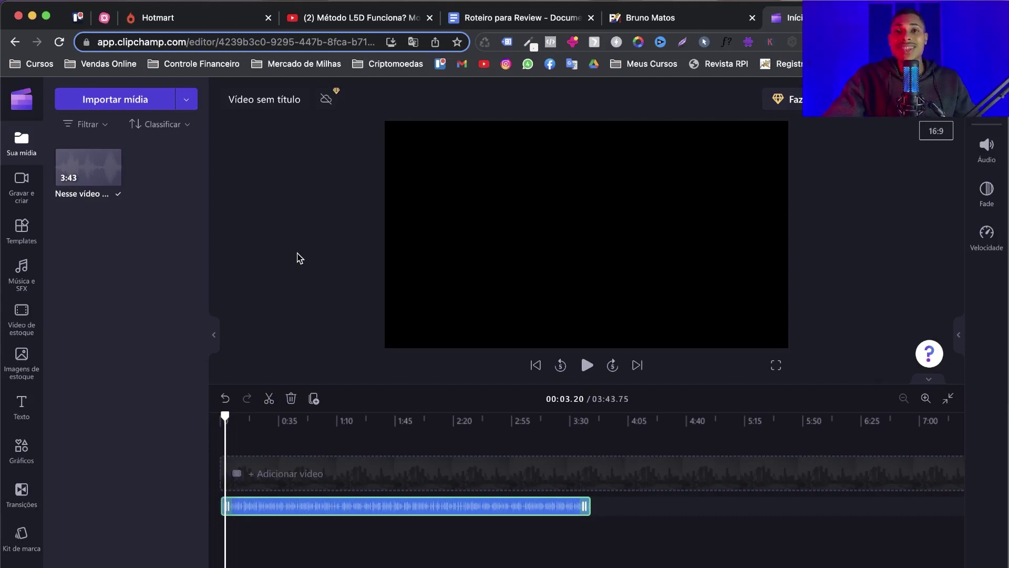
drag(225, 429, 174, 459)
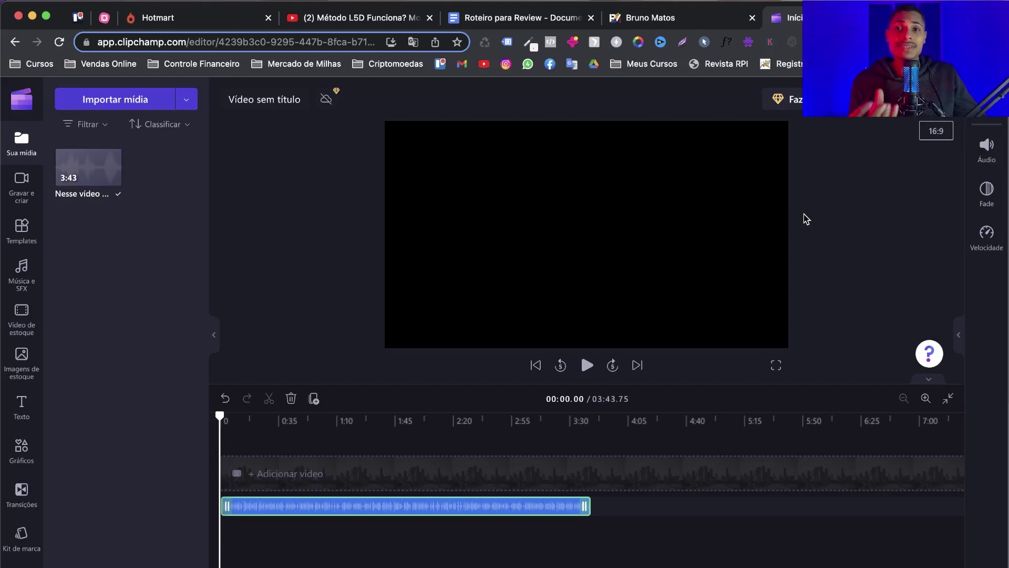
Open the product's Página de Vendas from the Hotmart hotlinks and look over its headline, student results and testimonials
click(211, 20)
scroll(310, 274, down, 2)
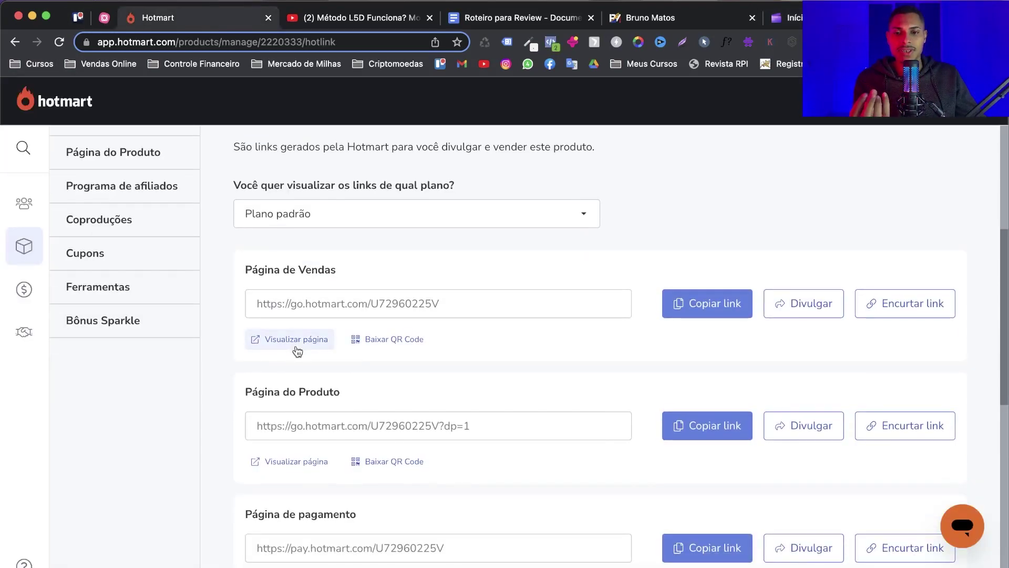
click(294, 339)
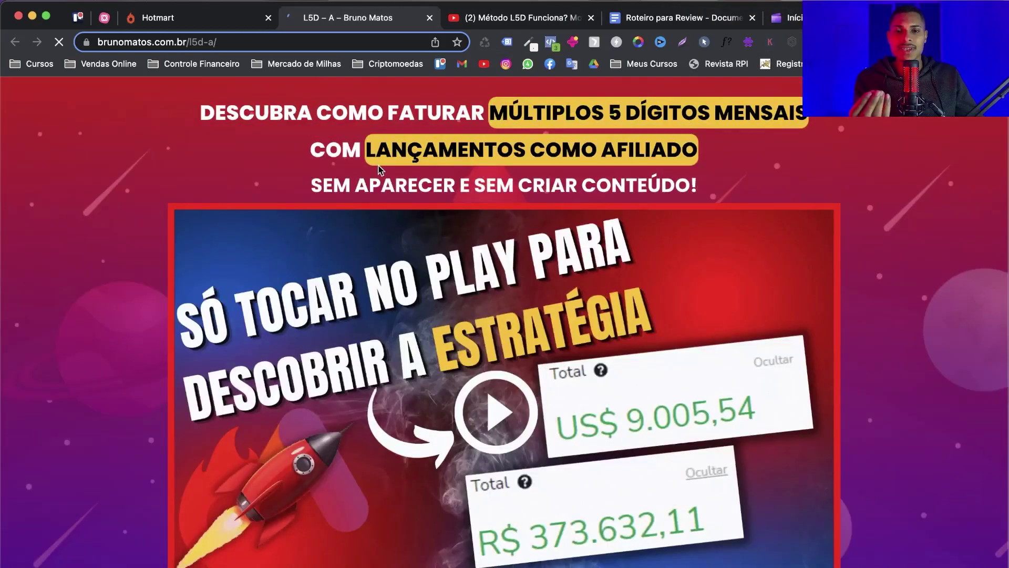
scroll(381, 171, down, 2)
scroll(381, 171, down, 15)
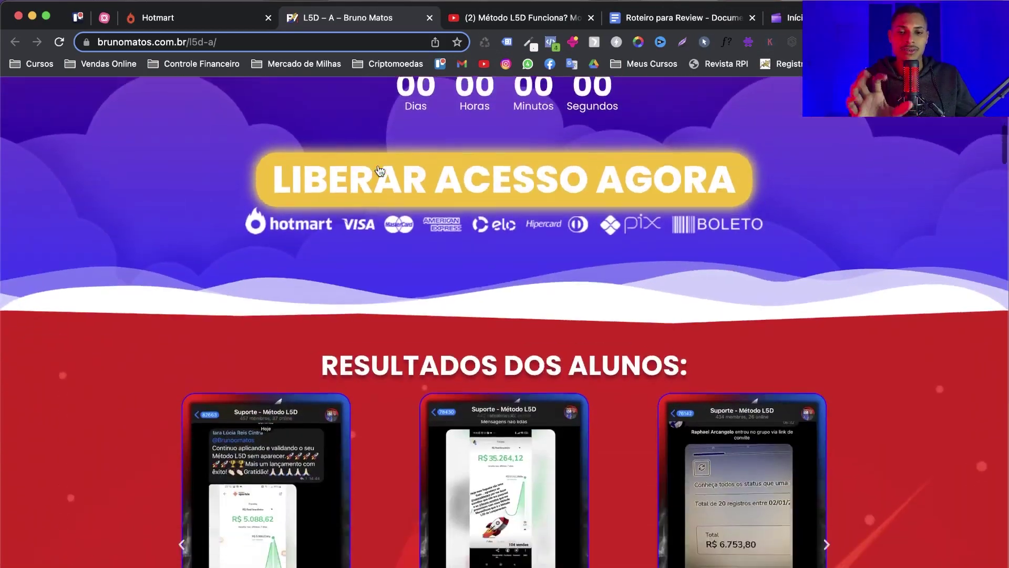
scroll(381, 170, down, 12)
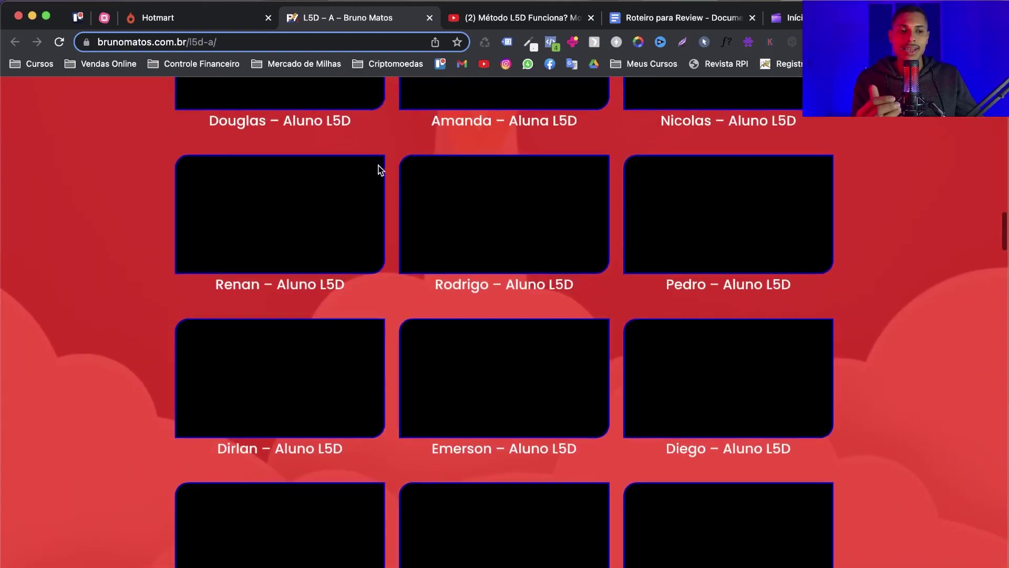
scroll(381, 171, up, 20)
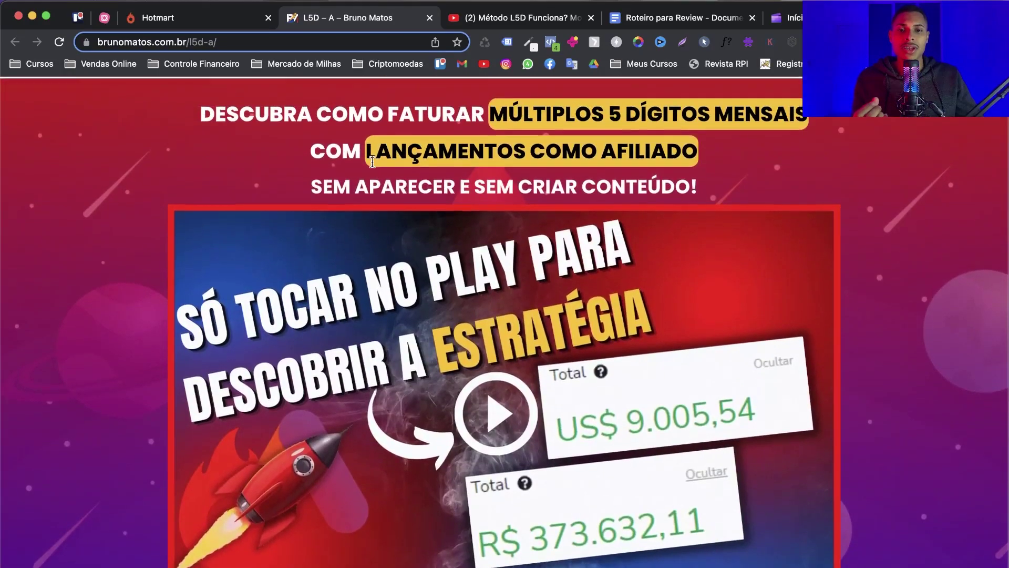
Return to Clipchamp, set up a recording of the screen only and turn off its microphone
click(802, 24)
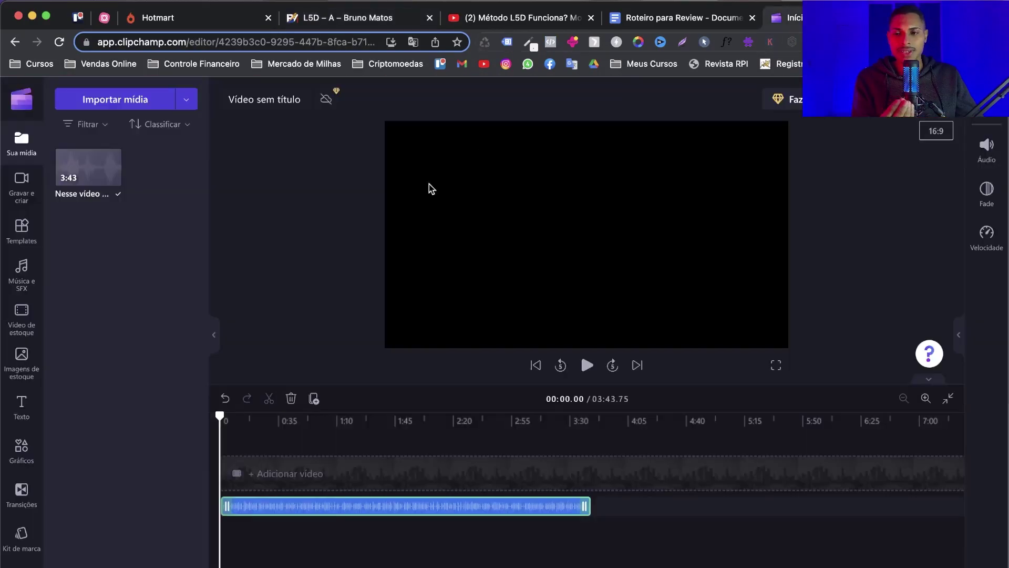
click(17, 188)
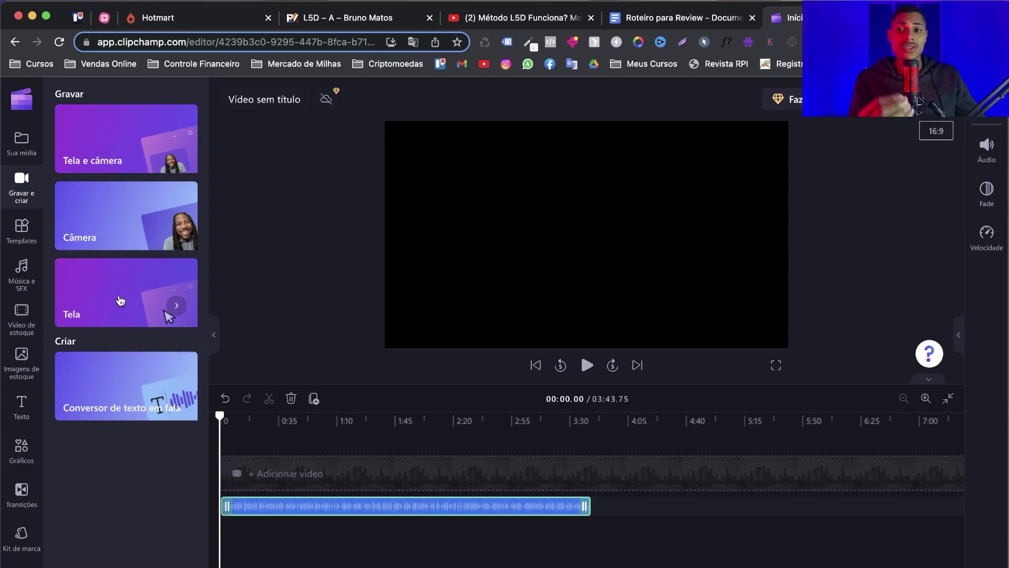
click(164, 298)
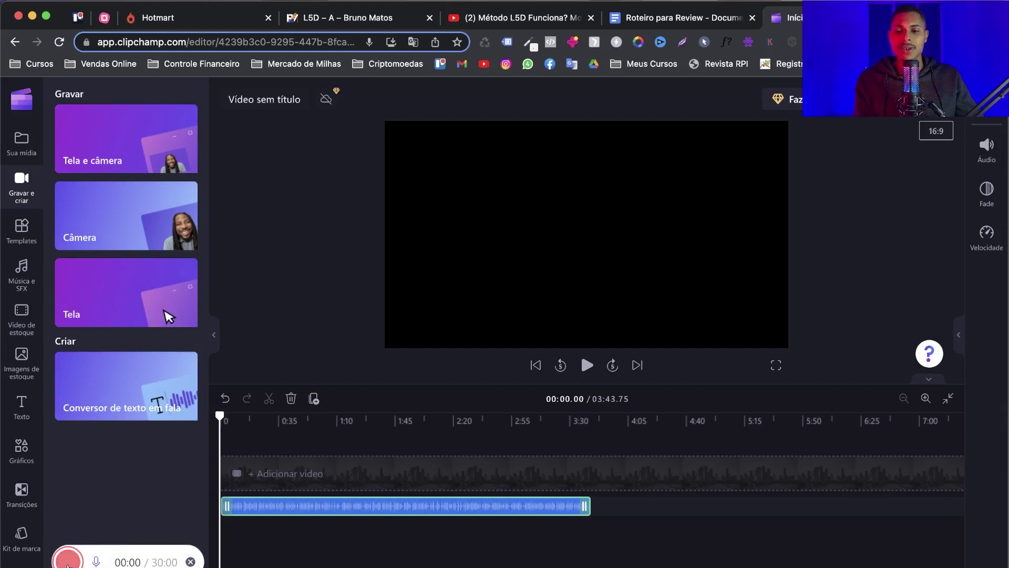
click(98, 564)
click(117, 523)
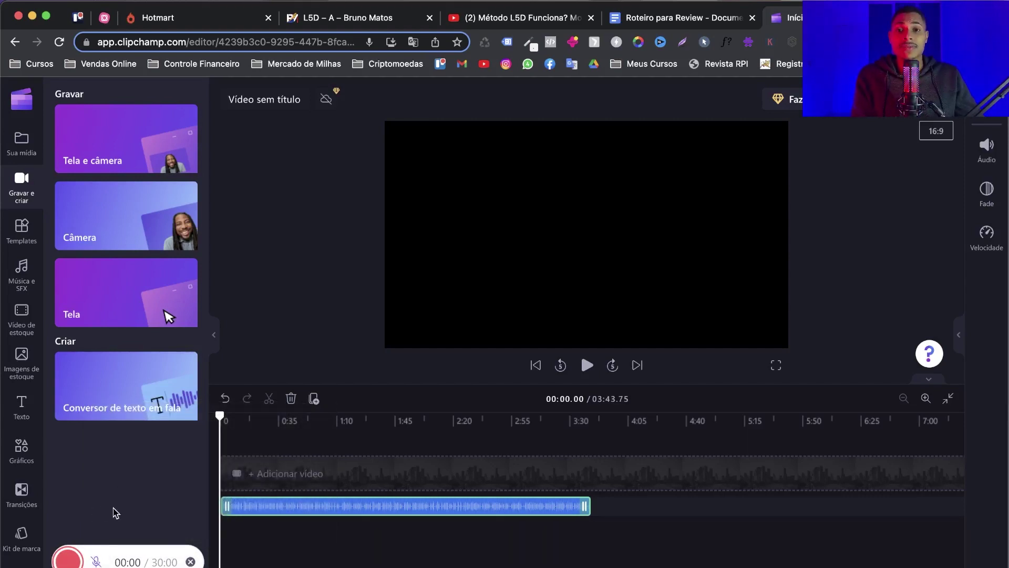
Preview the L5D sales page, then start the Clipchamp screen recording with that Chrome tab shared
click(326, 17)
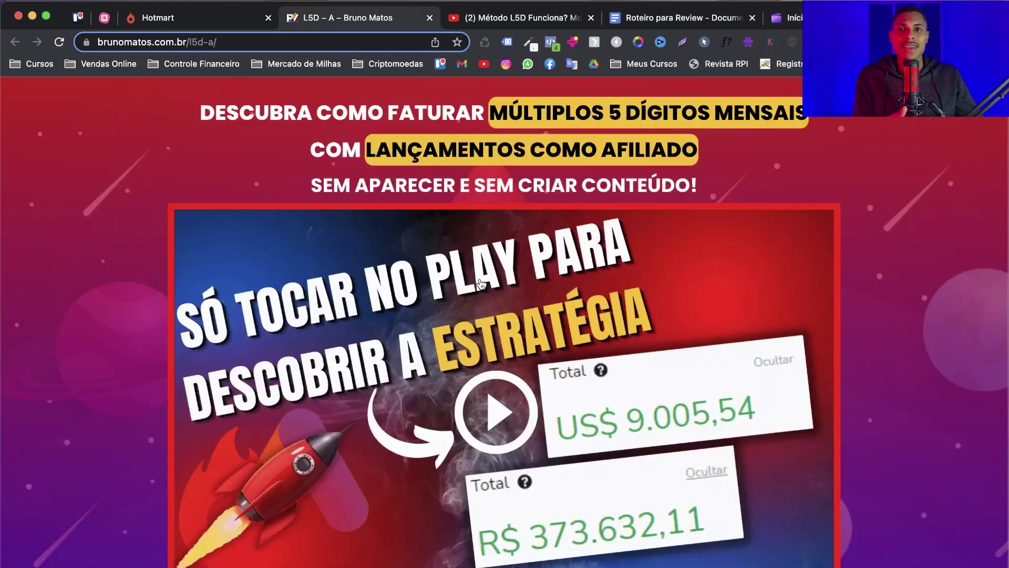
drag(200, 107, 798, 176)
scroll(799, 175, down, 2)
scroll(800, 181, down, 10)
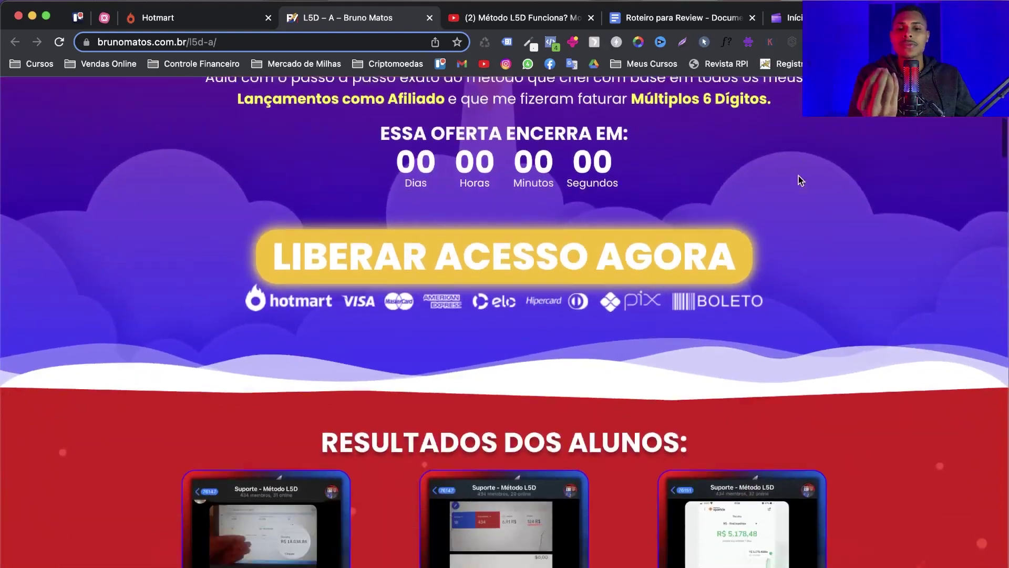
scroll(465, 332, up, 15)
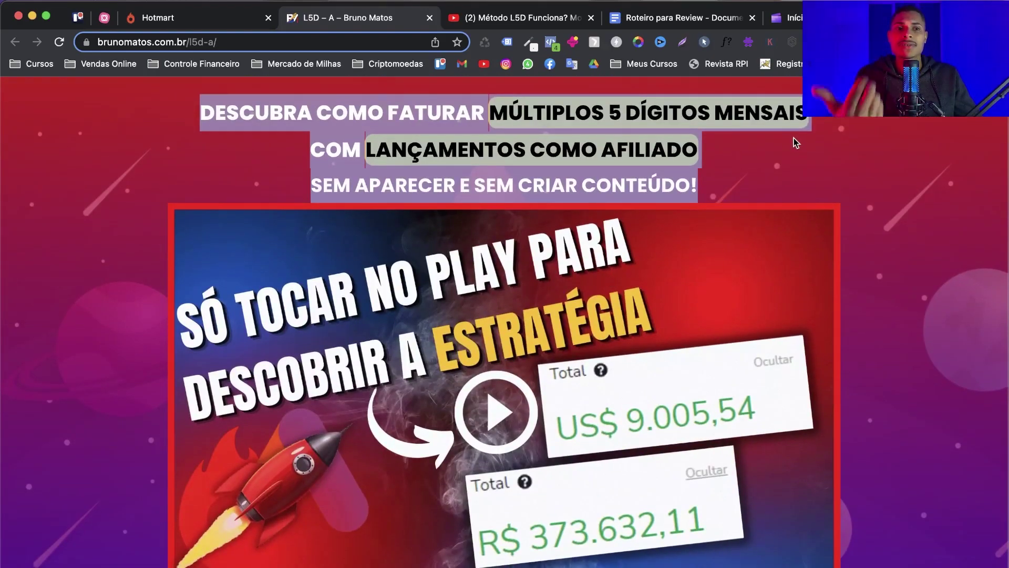
click(788, 18)
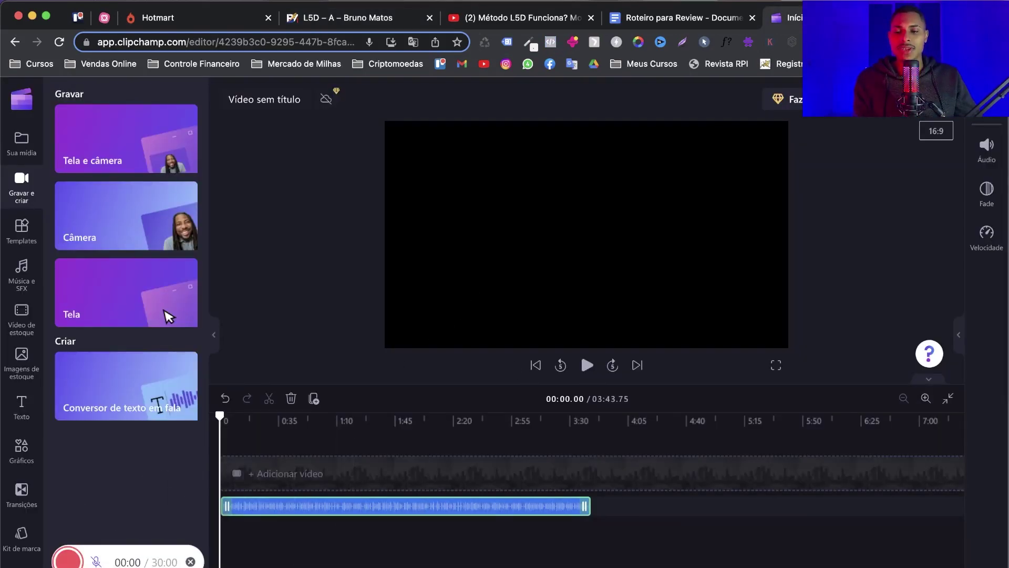
click(68, 563)
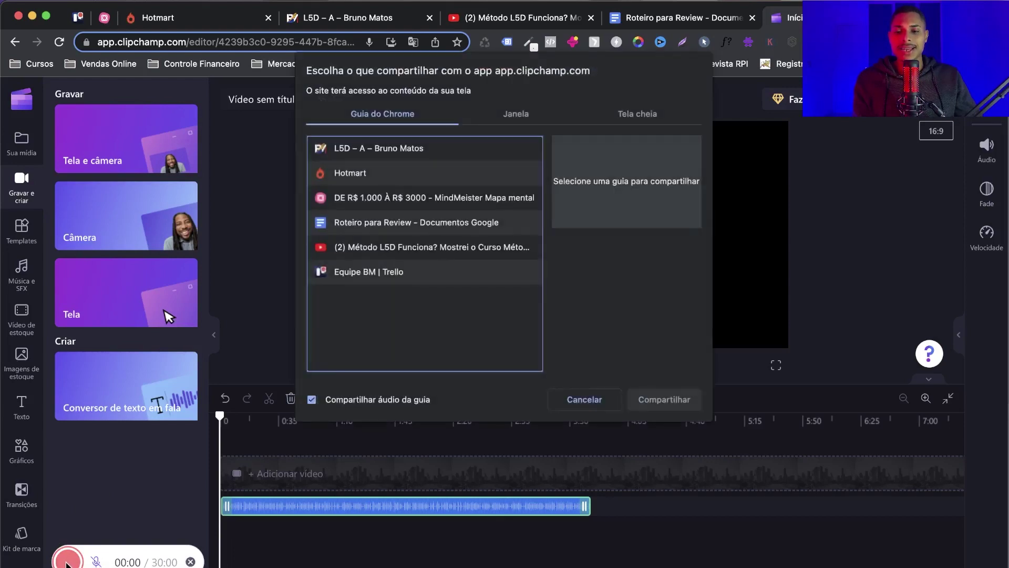
click(357, 153)
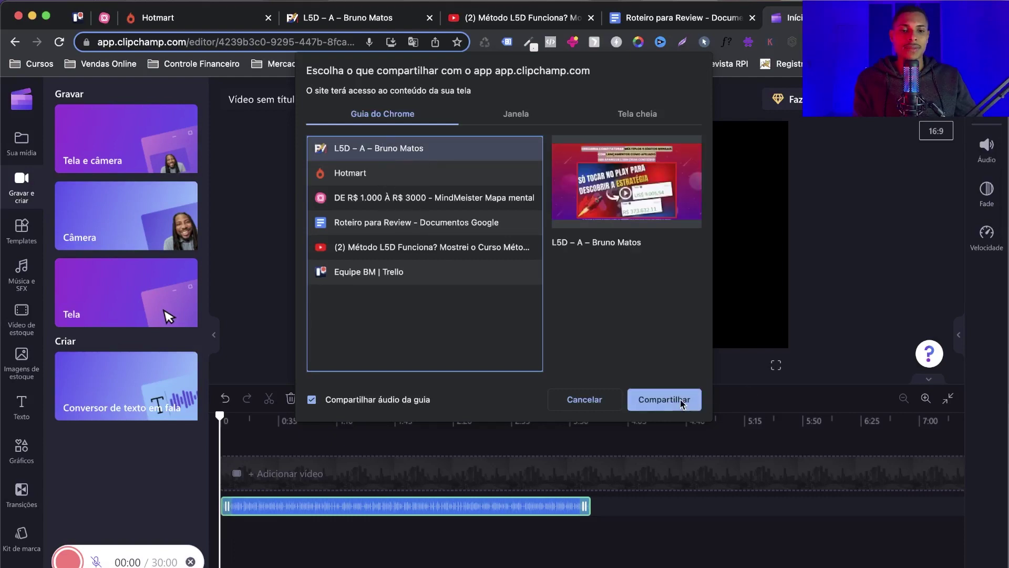
click(664, 402)
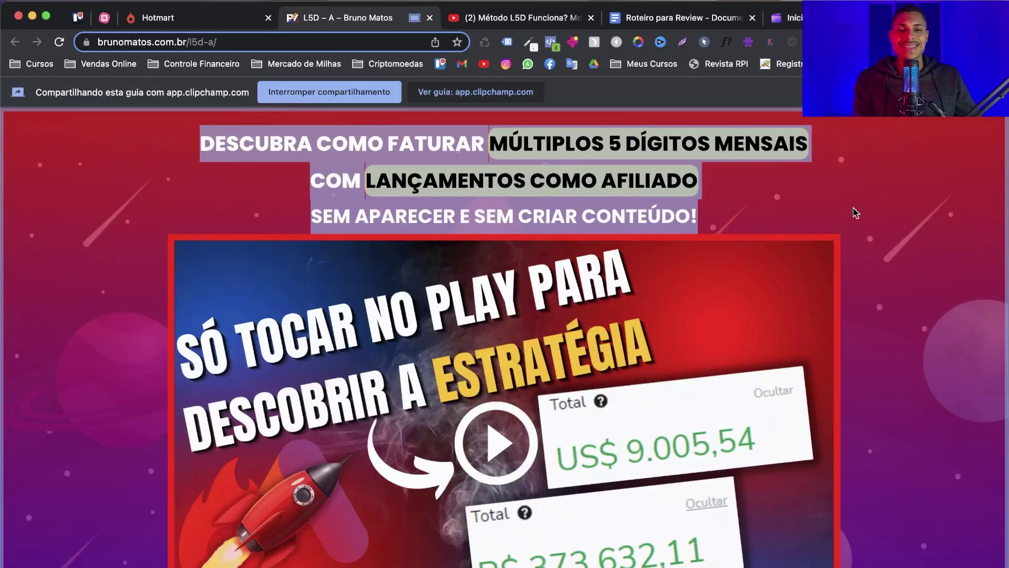
Record the sales page's opening: highlight the headline briefly, then show the video, student results and testimonial videos
click(723, 204)
drag(212, 145, 736, 210)
click(786, 219)
scroll(732, 245, down, 4)
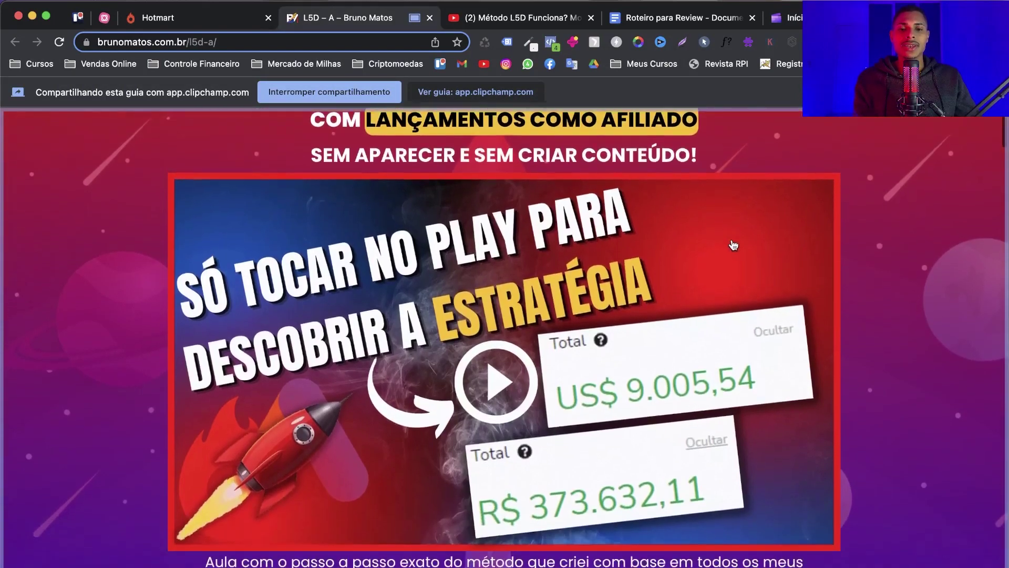
scroll(733, 245, down, 6)
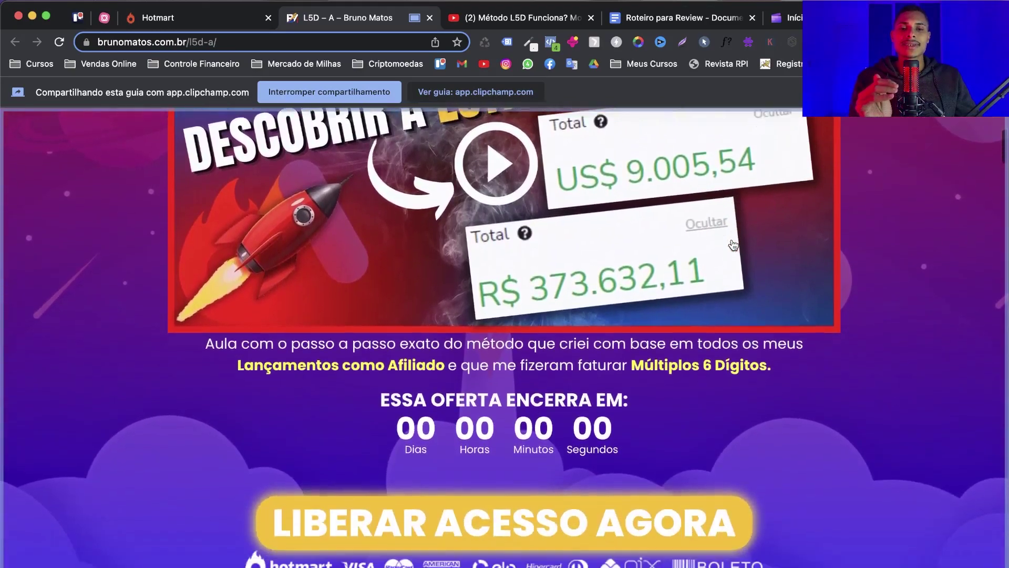
scroll(732, 238, down, 5)
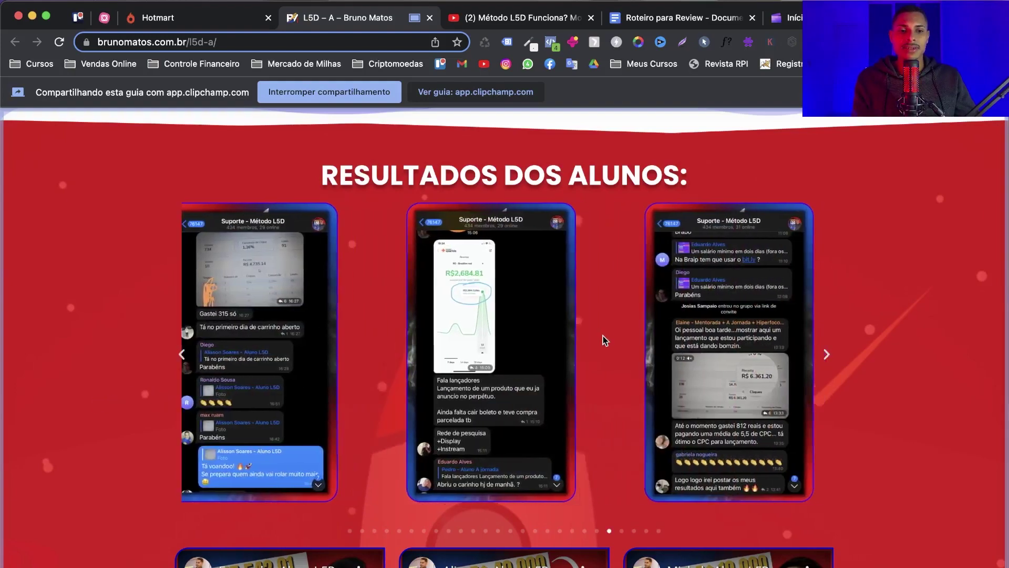
scroll(507, 389, down, 2)
scroll(507, 389, down, 14)
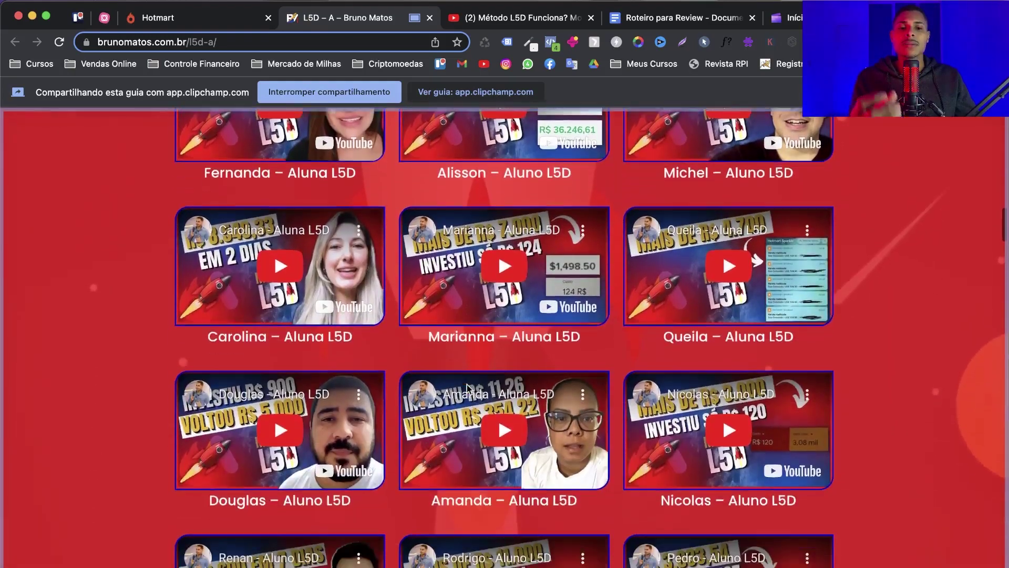
Continue the recording through the course modules, the bonuses and the section on what L5D offers
scroll(467, 387, down, 13)
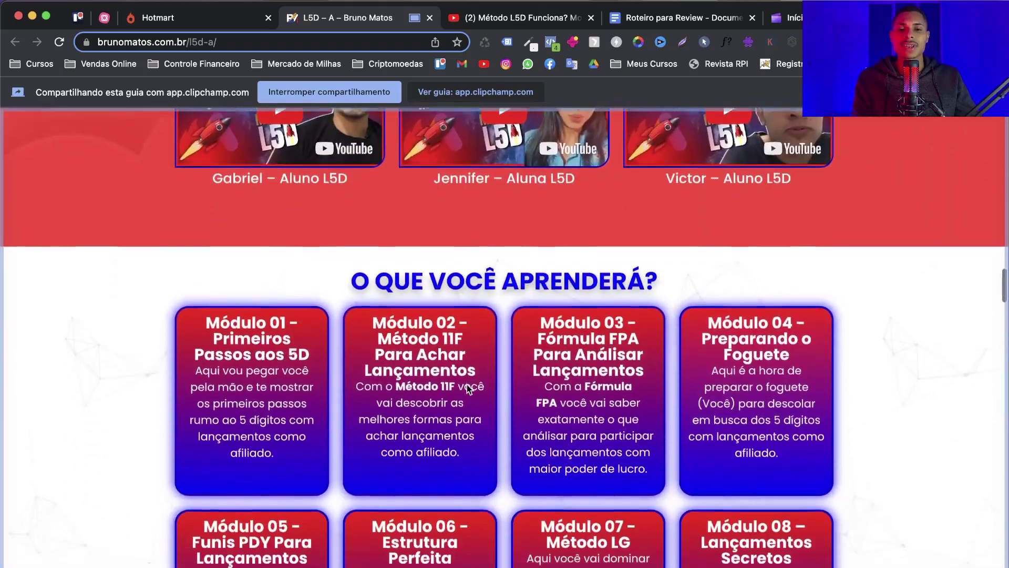
scroll(383, 293, down, 10)
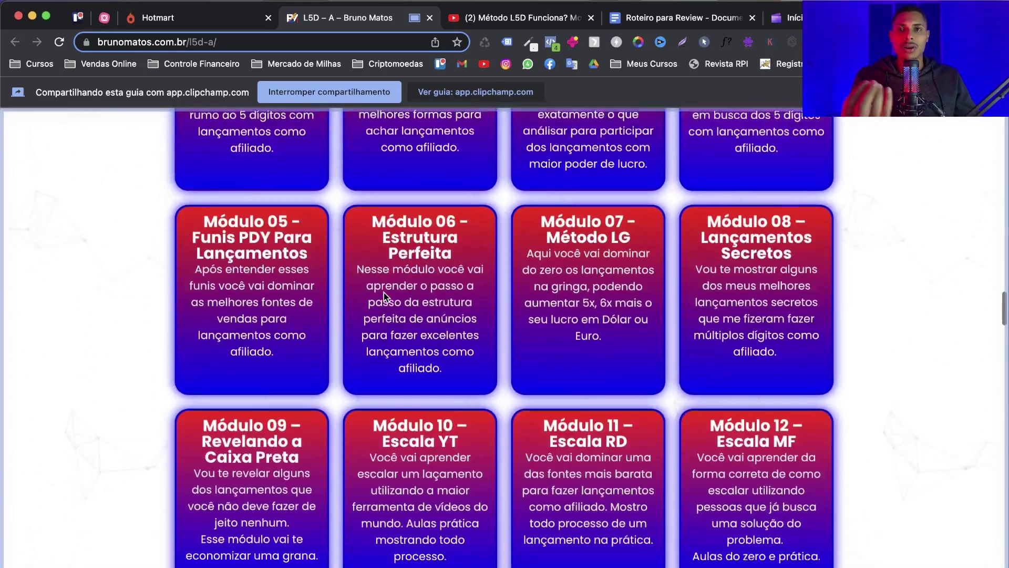
scroll(383, 292, down, 1)
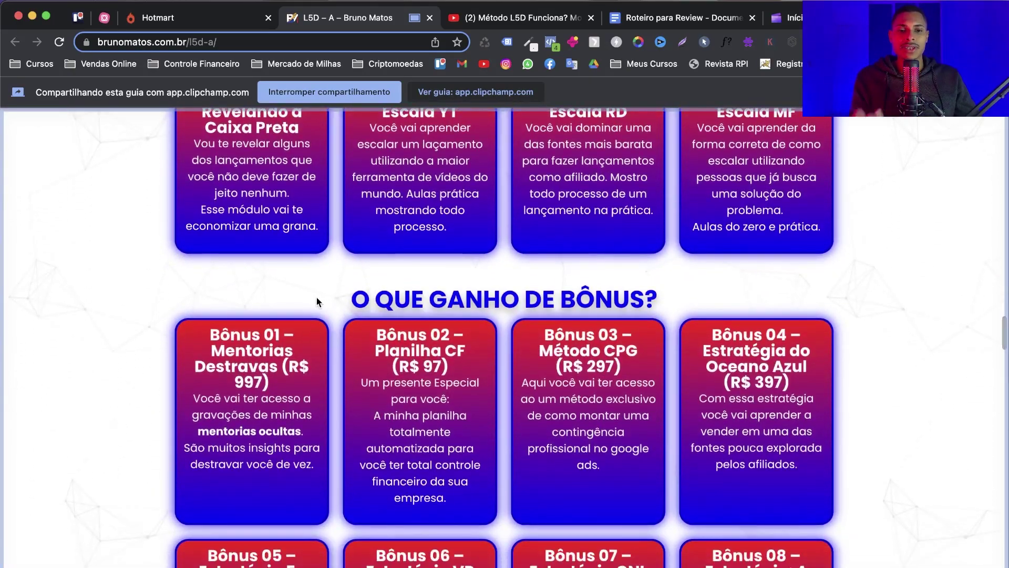
scroll(314, 296, down, 1)
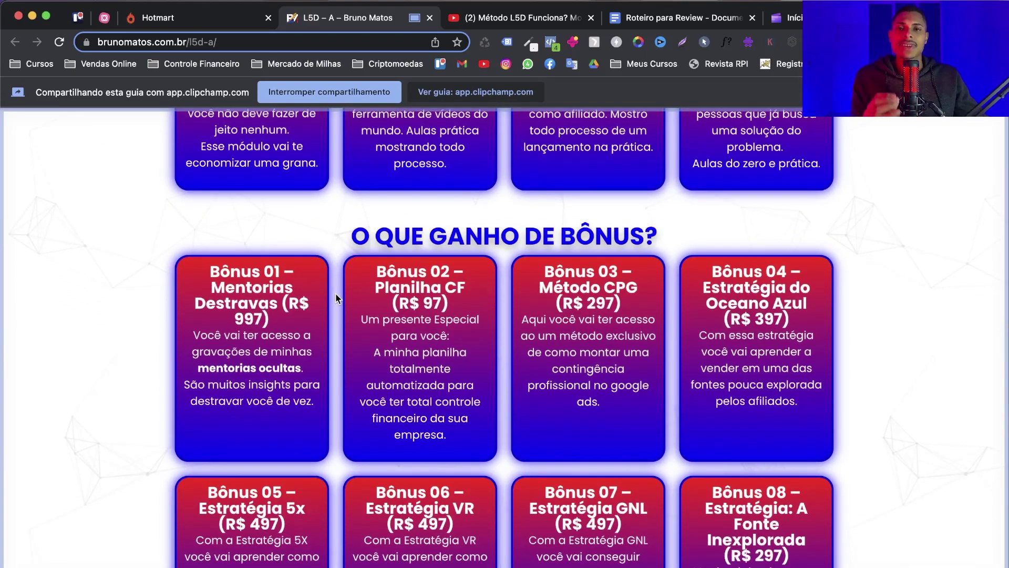
scroll(519, 351, down, 8)
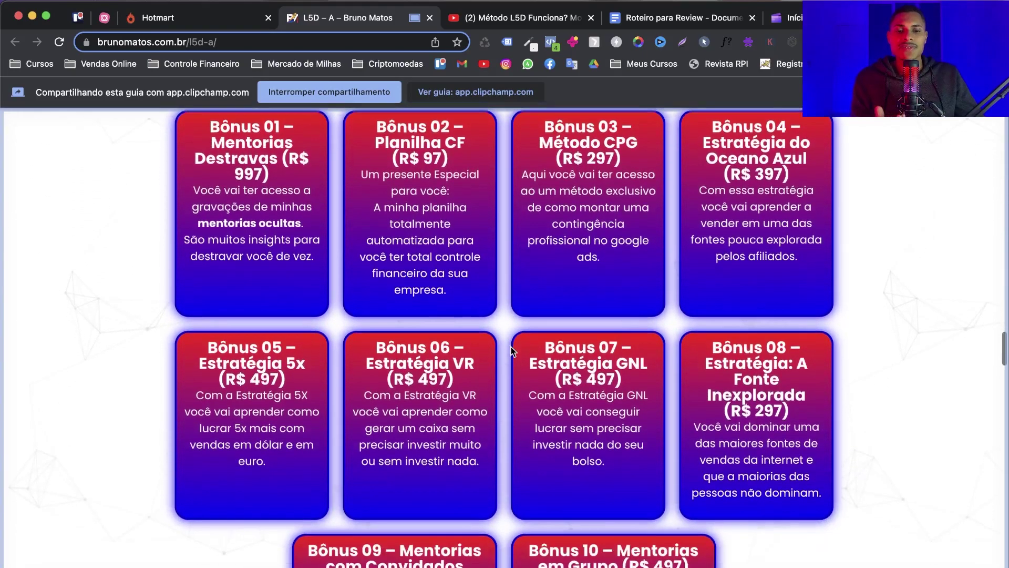
scroll(516, 351, down, 15)
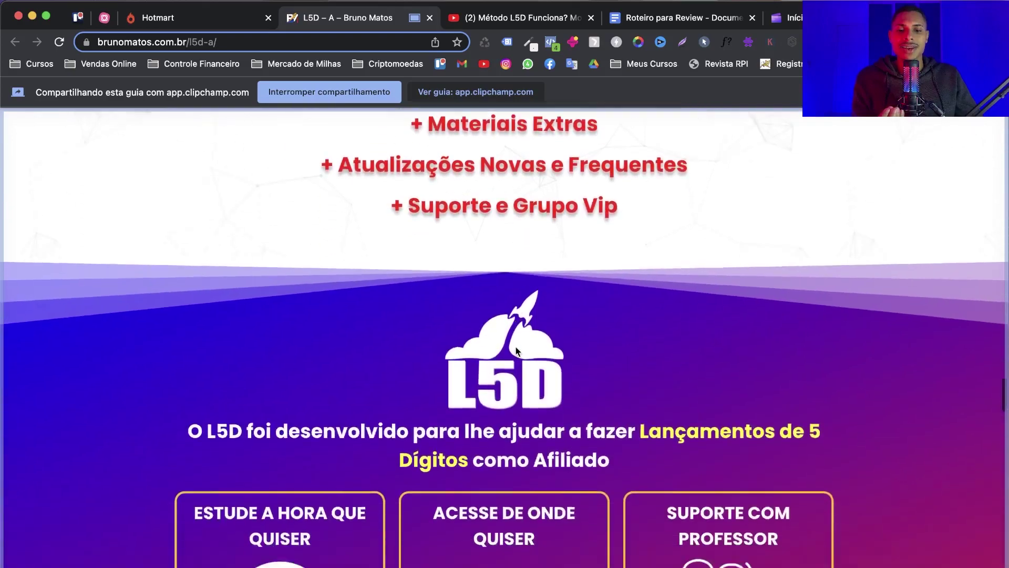
scroll(516, 352, down, 9)
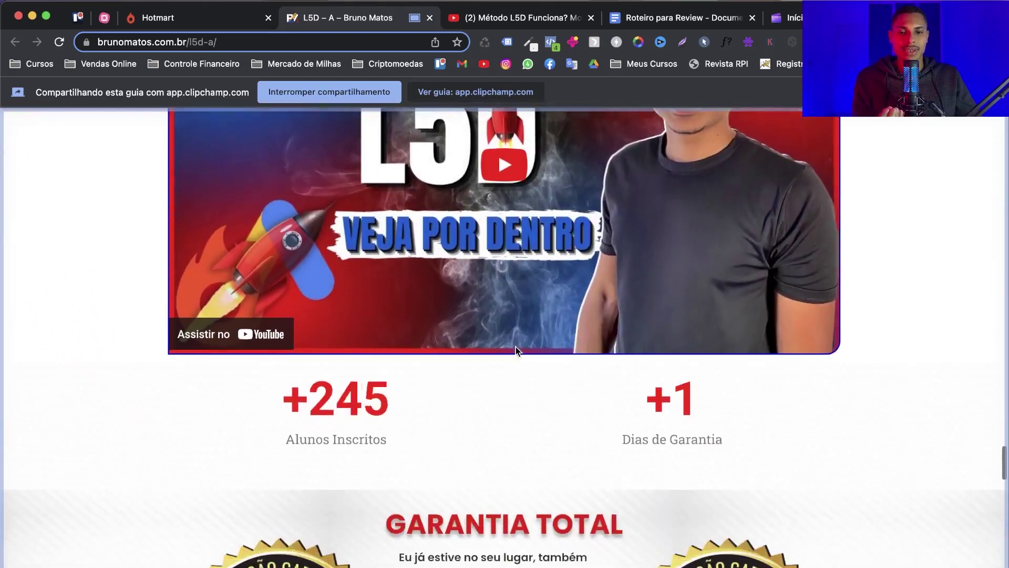
Record the inside-look video, the Garantia Total section and the Acesso Anual and Acesso Vitalício offers
scroll(547, 357, up, 2)
scroll(491, 301, up, 4)
scroll(491, 302, down, 11)
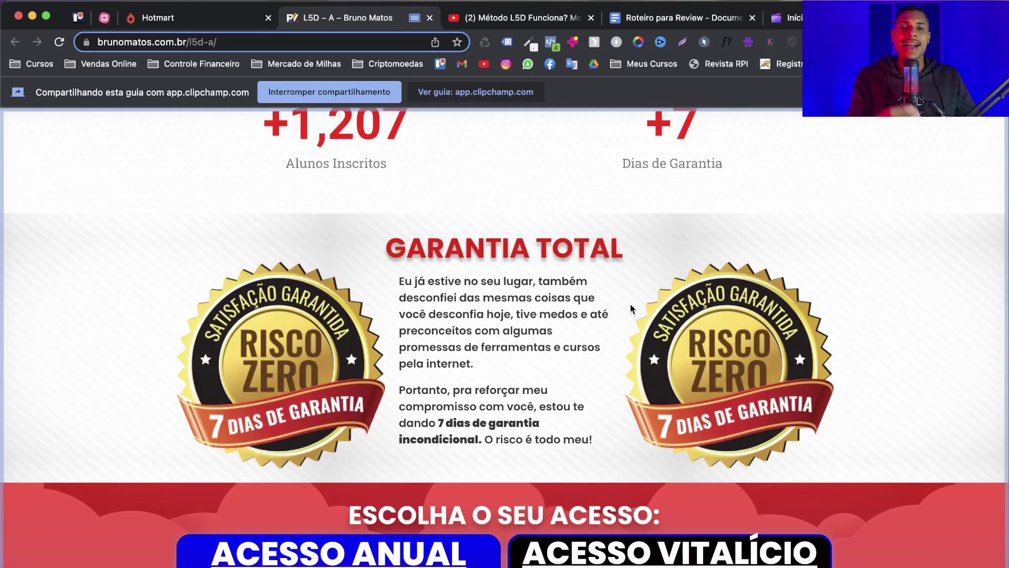
scroll(455, 346, down, 6)
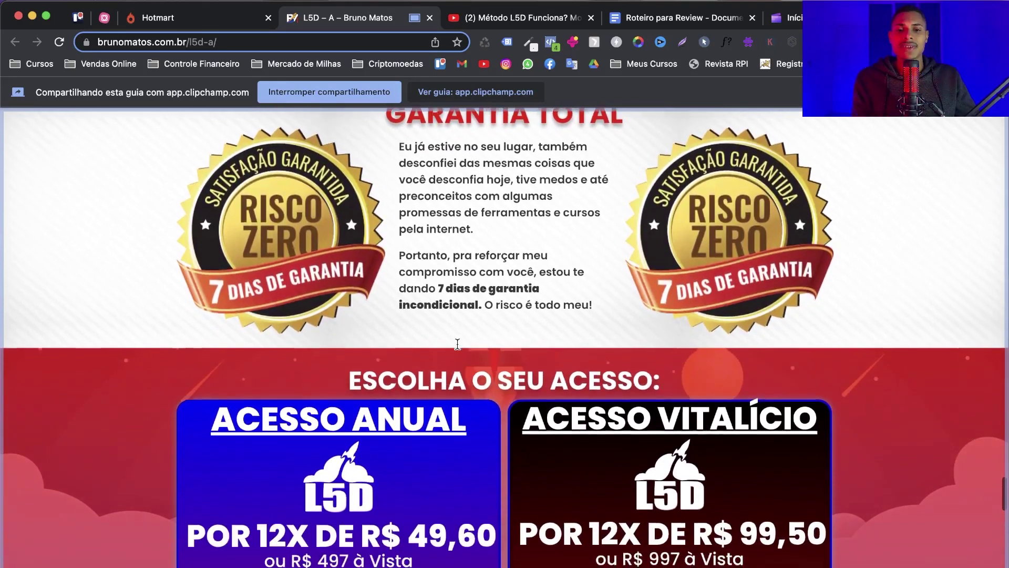
scroll(231, 285, down, 1)
scroll(793, 378, down, 2)
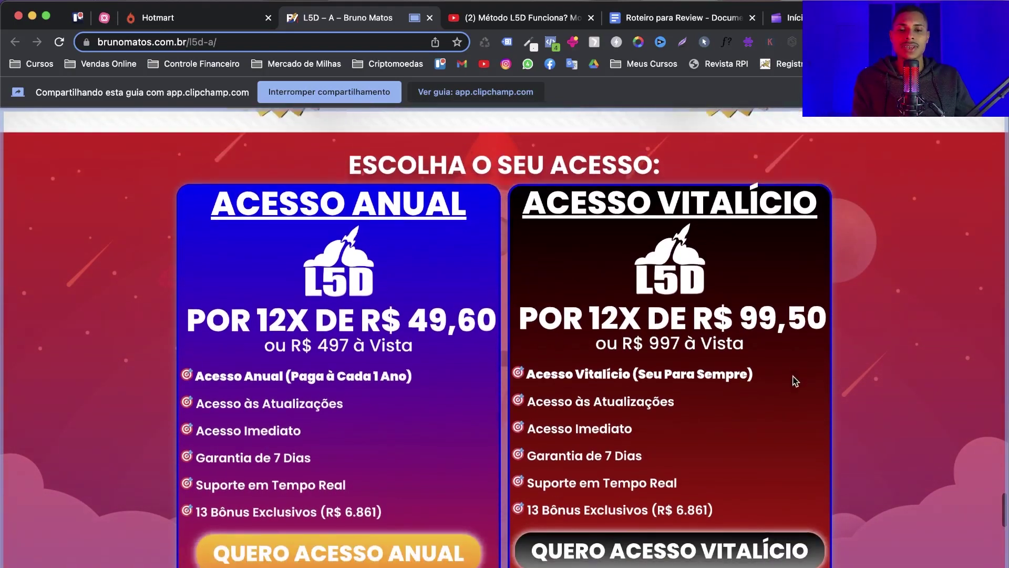
scroll(521, 360, down, 5)
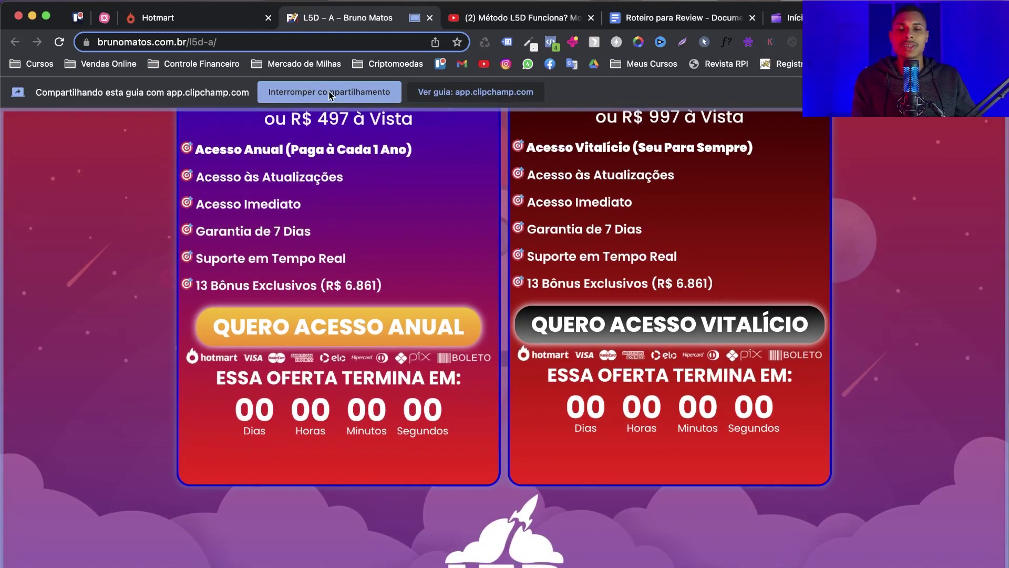
Stop sharing the sales page, return to Clipchamp and save the screen recording for editing
click(330, 93)
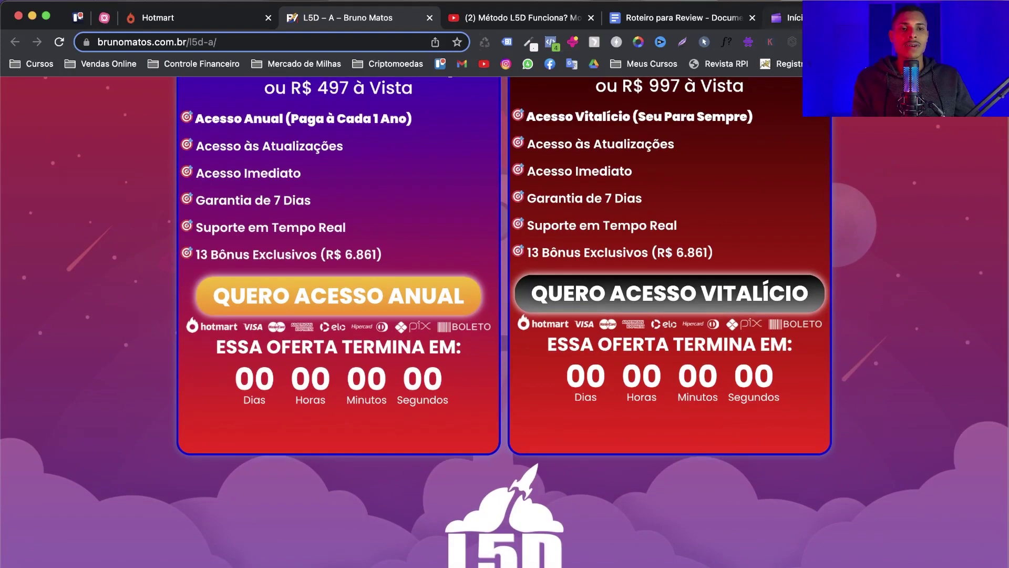
click(830, 17)
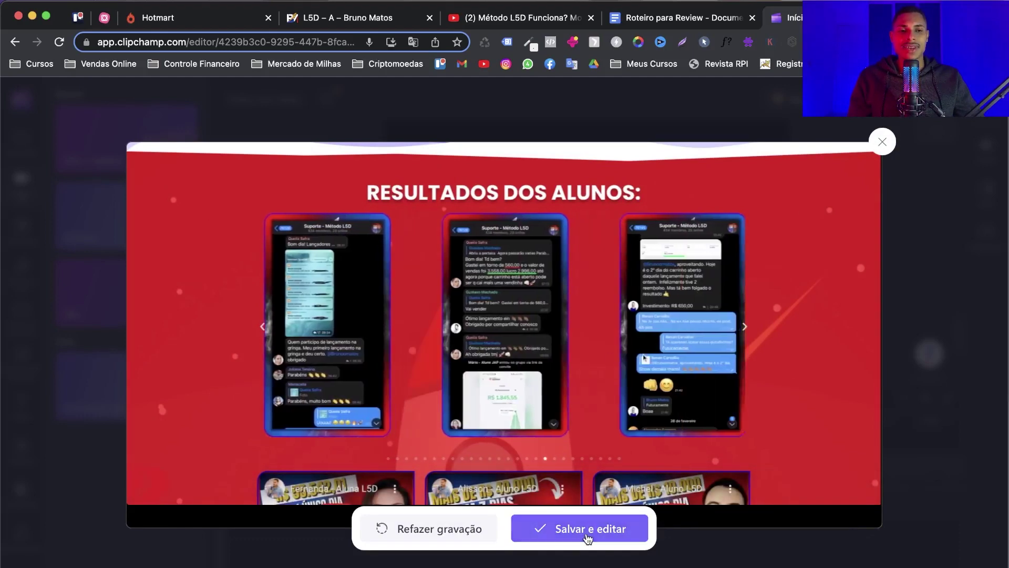
click(612, 530)
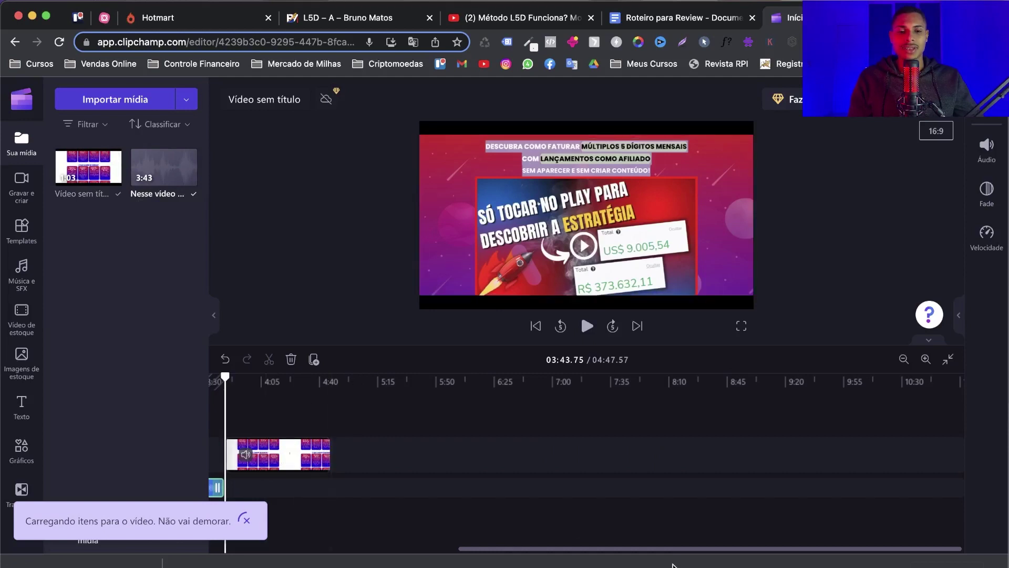
Move the screen recording clip to the start of the timeline, directly above the beginning of the voiceover
drag(637, 553, 373, 545)
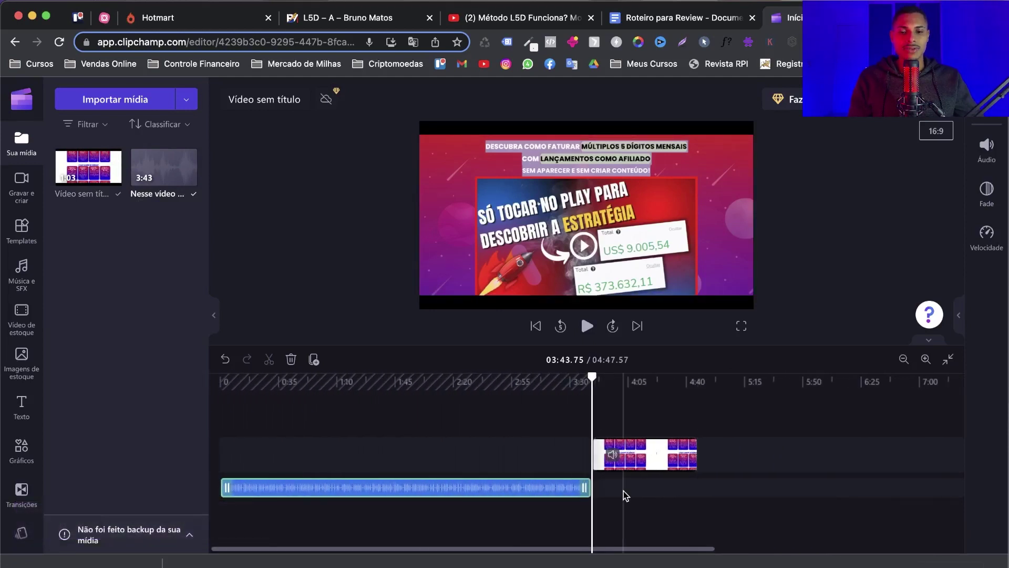
click(926, 359)
click(925, 359)
click(706, 454)
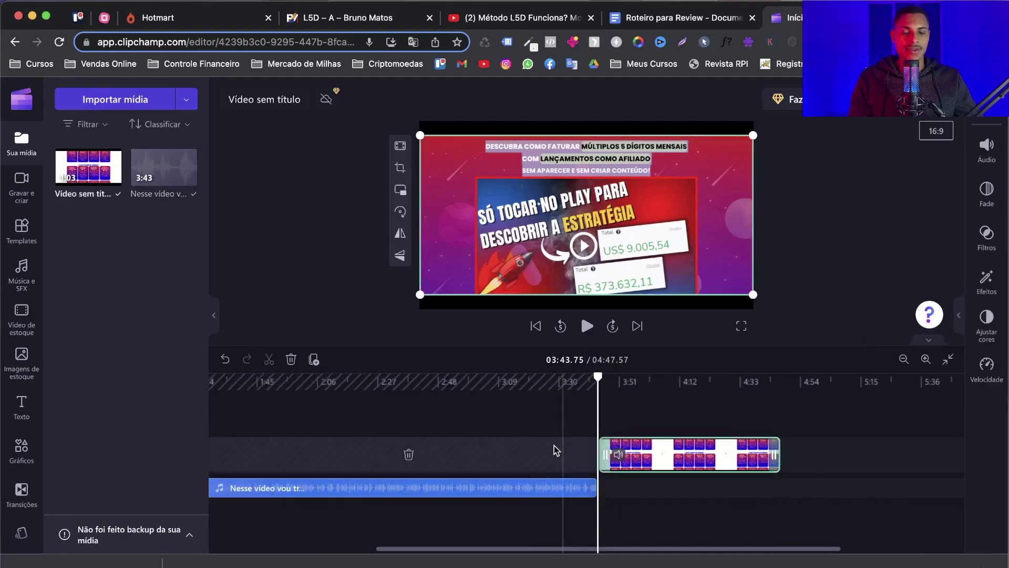
drag(689, 457, 221, 455)
click(250, 505)
drag(375, 552, 254, 551)
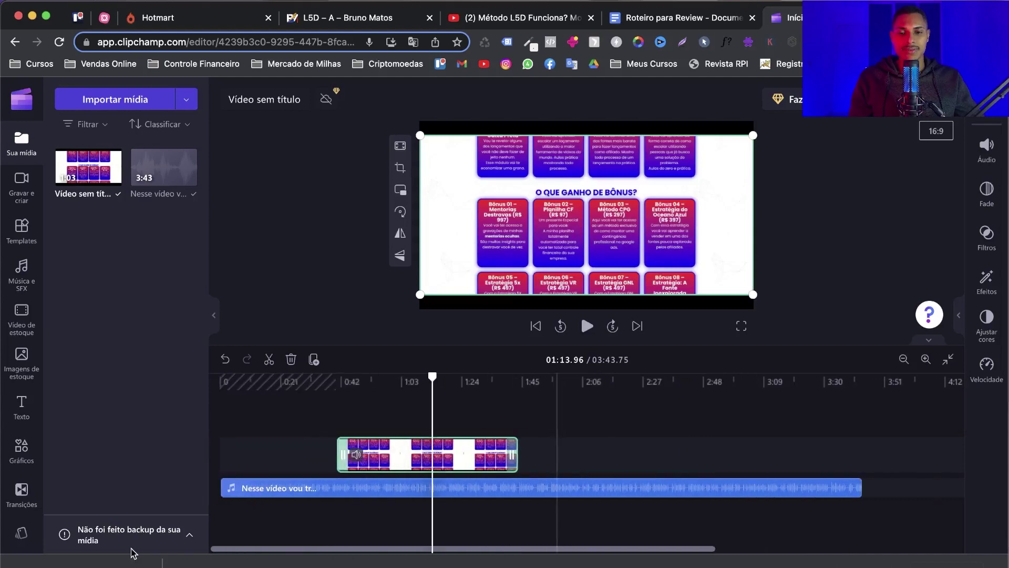
drag(473, 462, 313, 463)
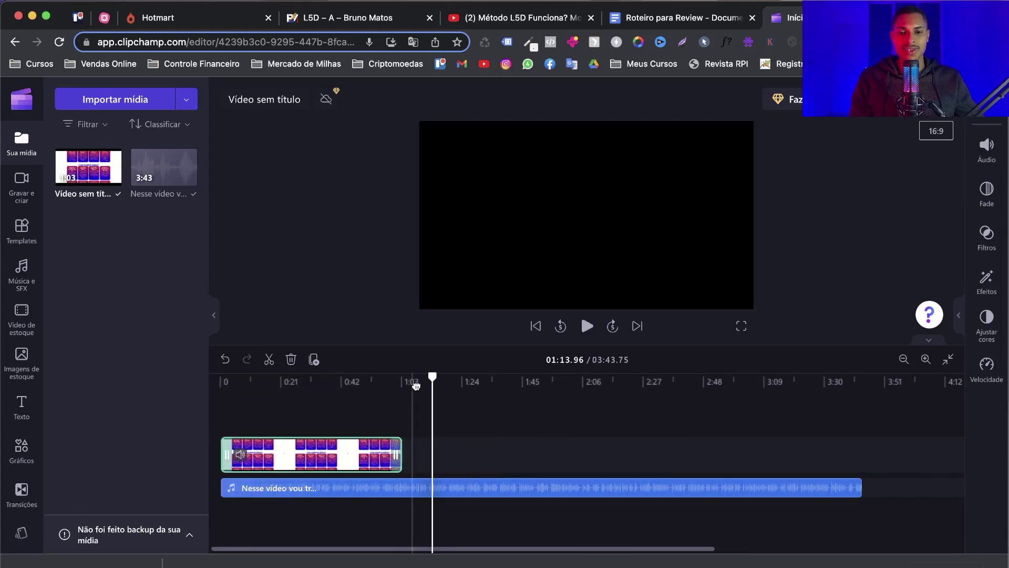
Enlarge the recording at the start of the timeline to cover the black bars of the 16:9 frame, and play its opening seconds
drag(433, 378, 220, 379)
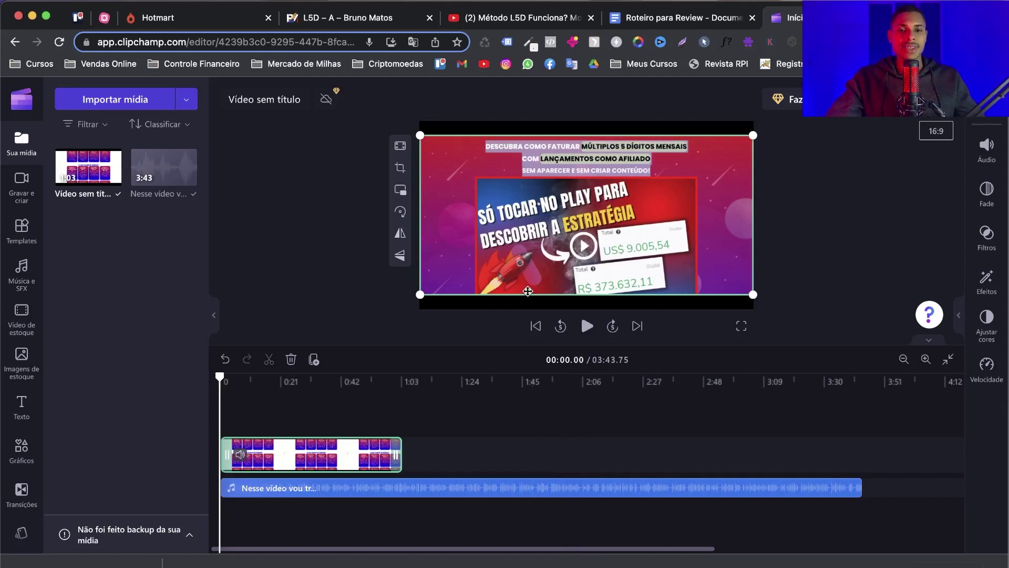
drag(419, 135, 390, 103)
drag(755, 296, 786, 315)
click(863, 261)
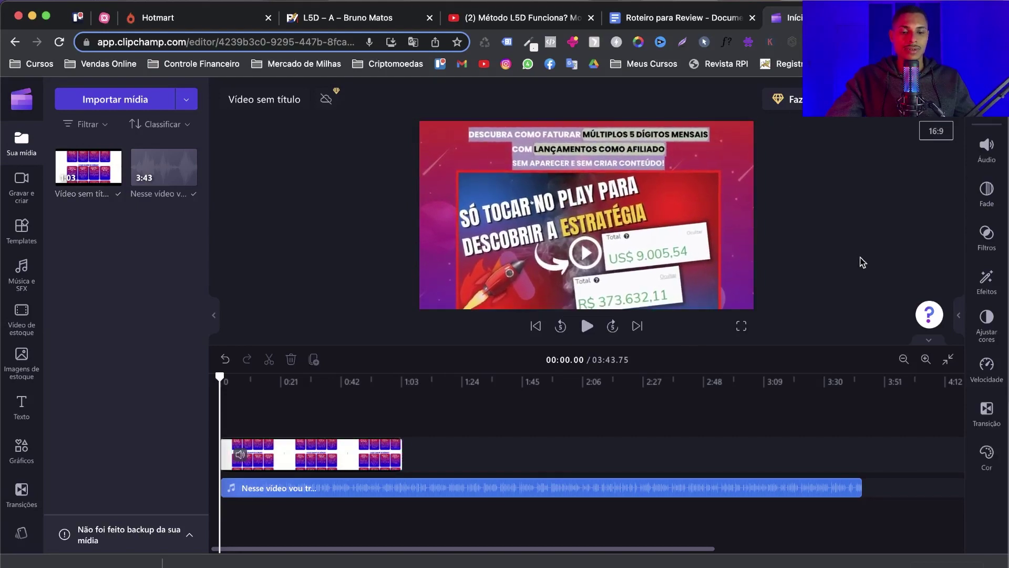
key(space)
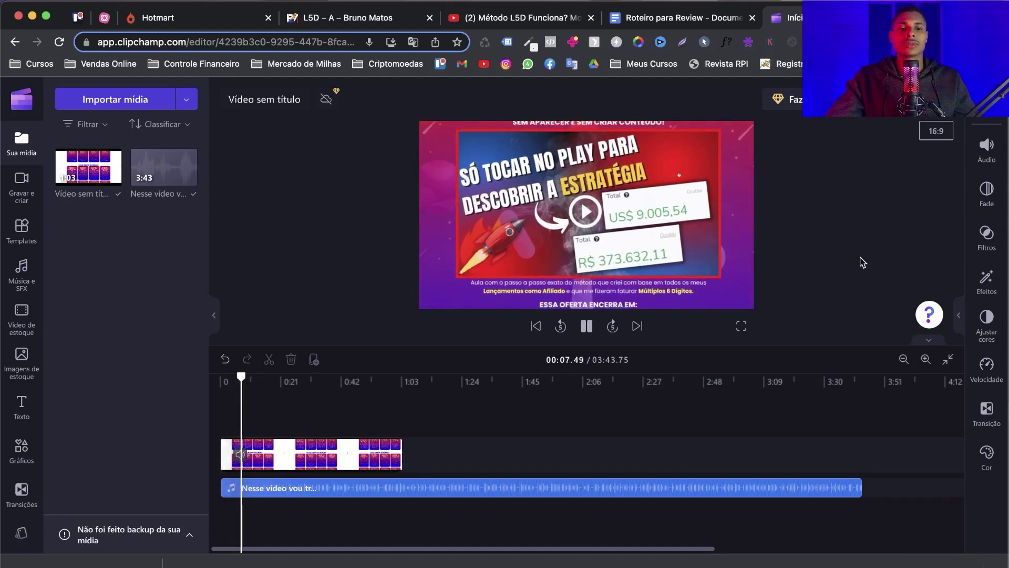
key(space)
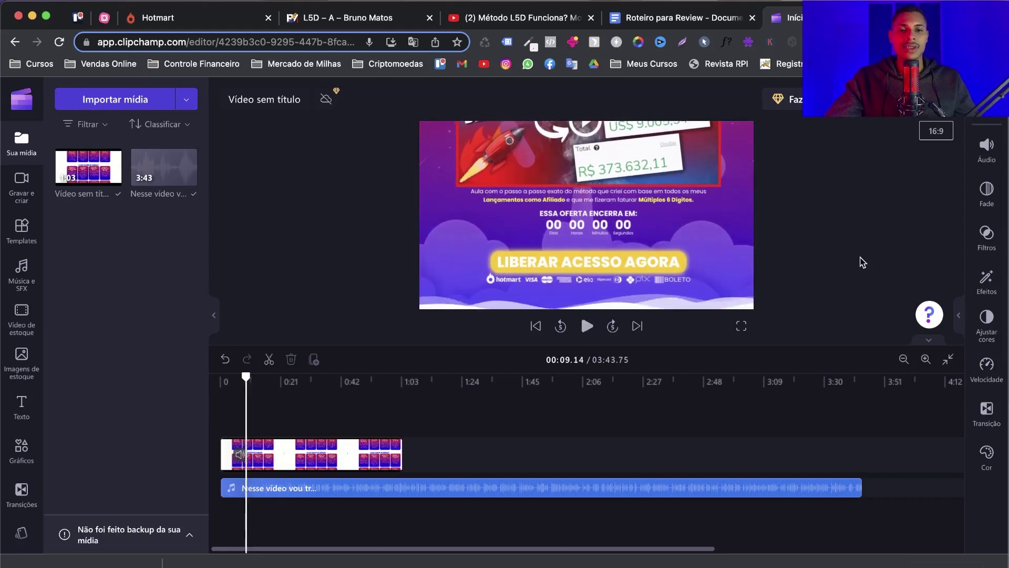
Shift the screen recording slightly later to leave a short gap before it, and return the playhead to the start
click(276, 453)
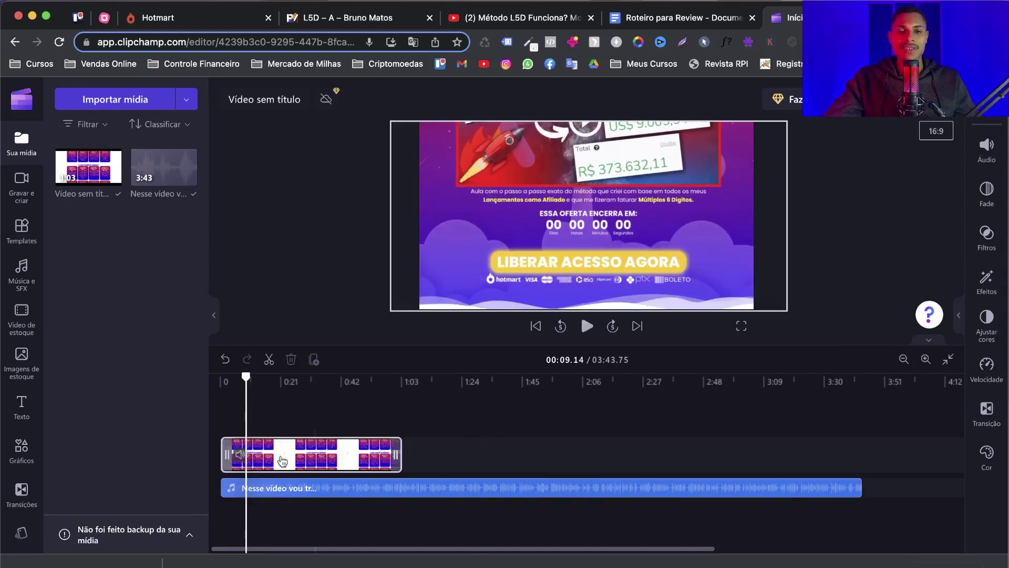
click(315, 489)
click(317, 469)
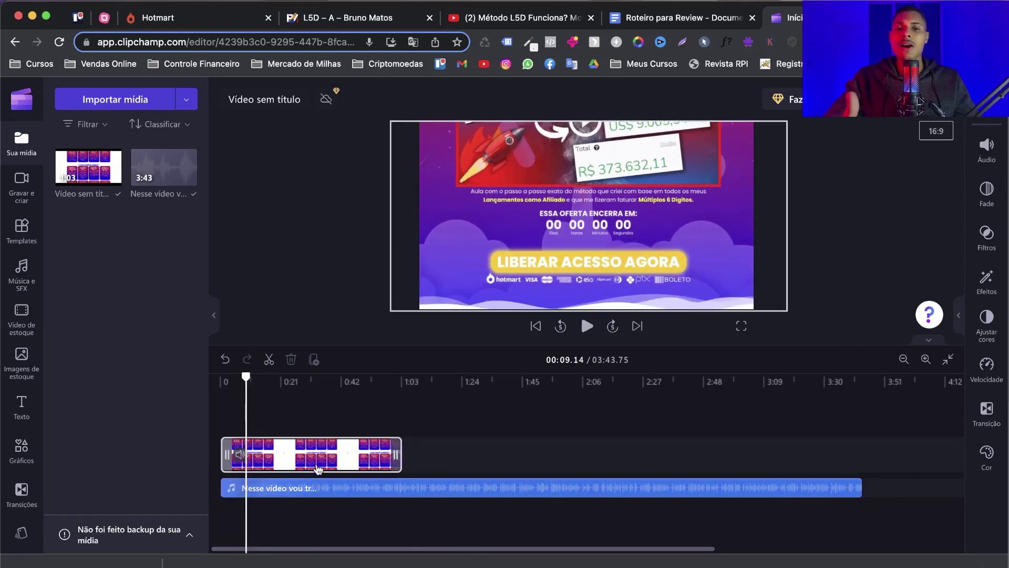
drag(301, 461, 322, 461)
click(319, 382)
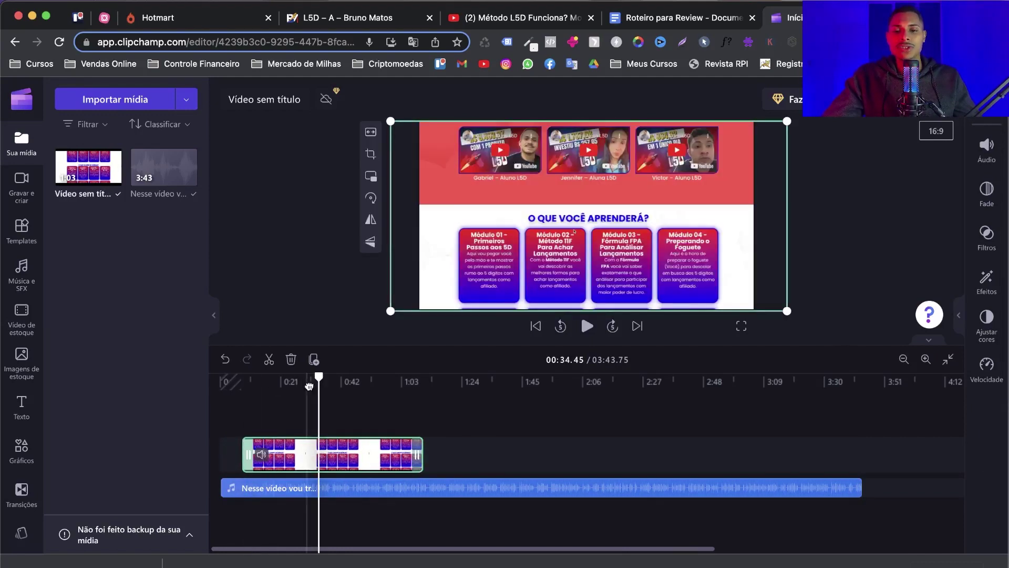
drag(321, 379, 180, 390)
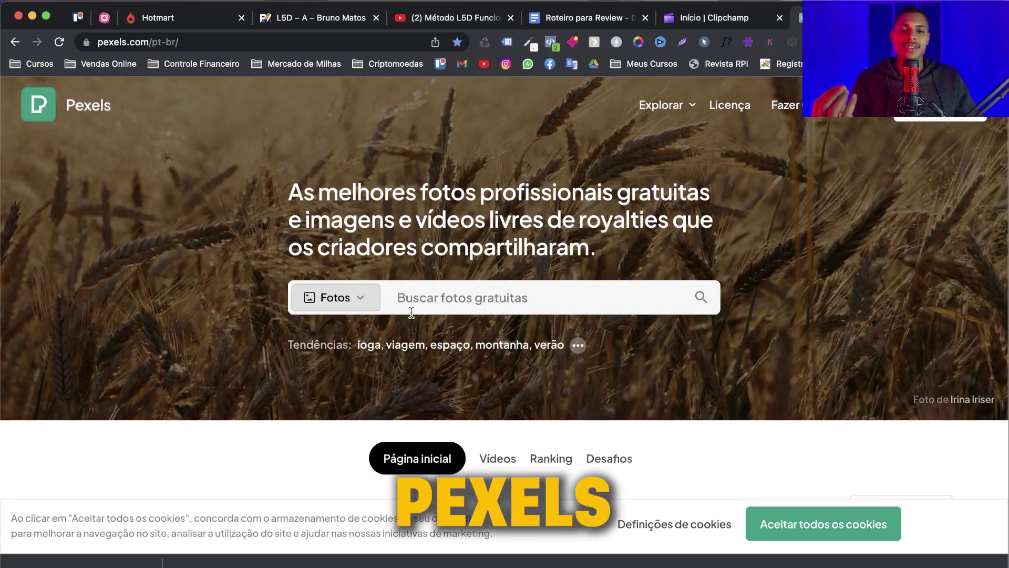
Search the free photos on Pexels for "alerta" and browse the results for a suitable warning image
click(442, 295)
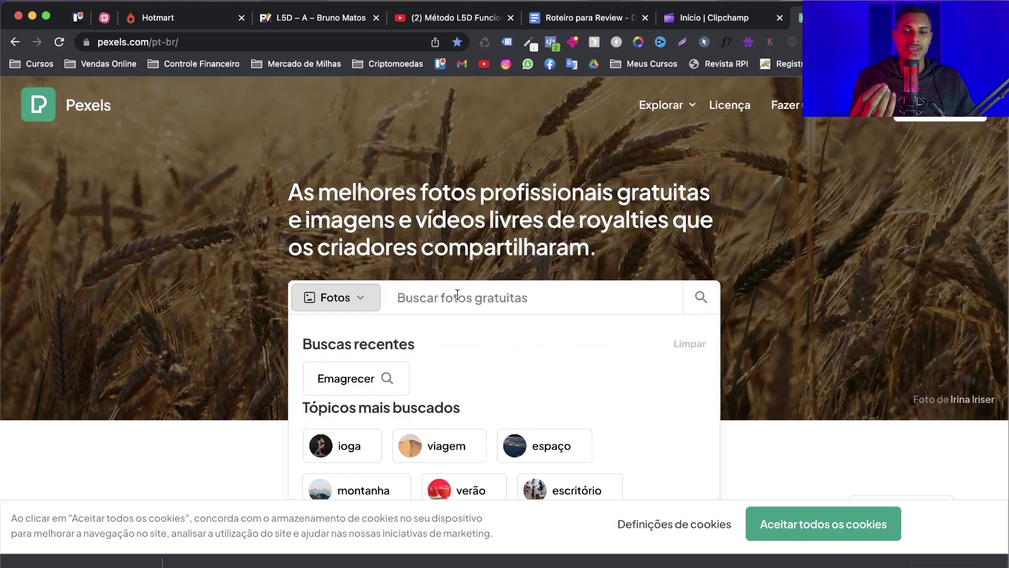
text(alerta)
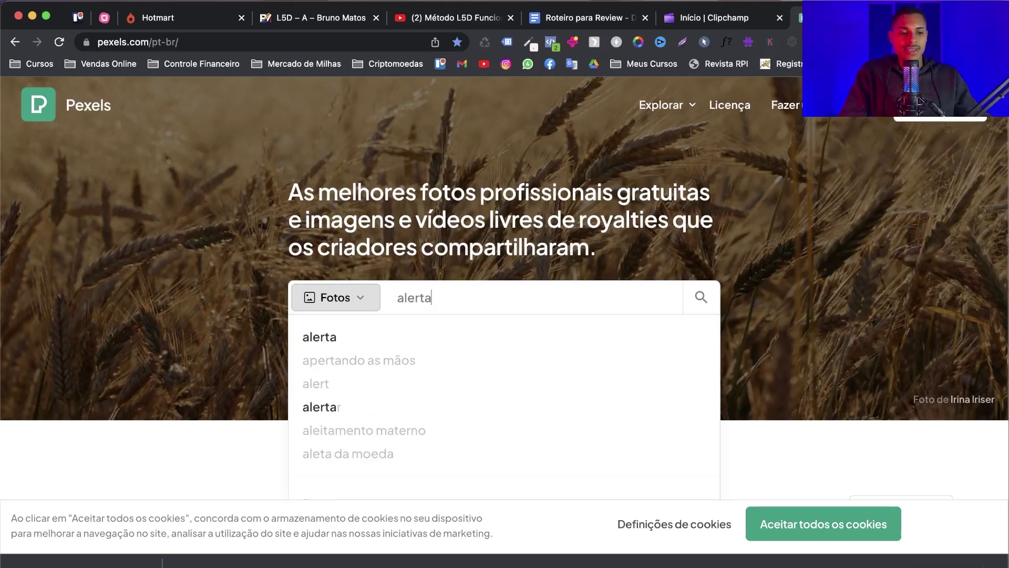
key(Return)
scroll(385, 304, down, 12)
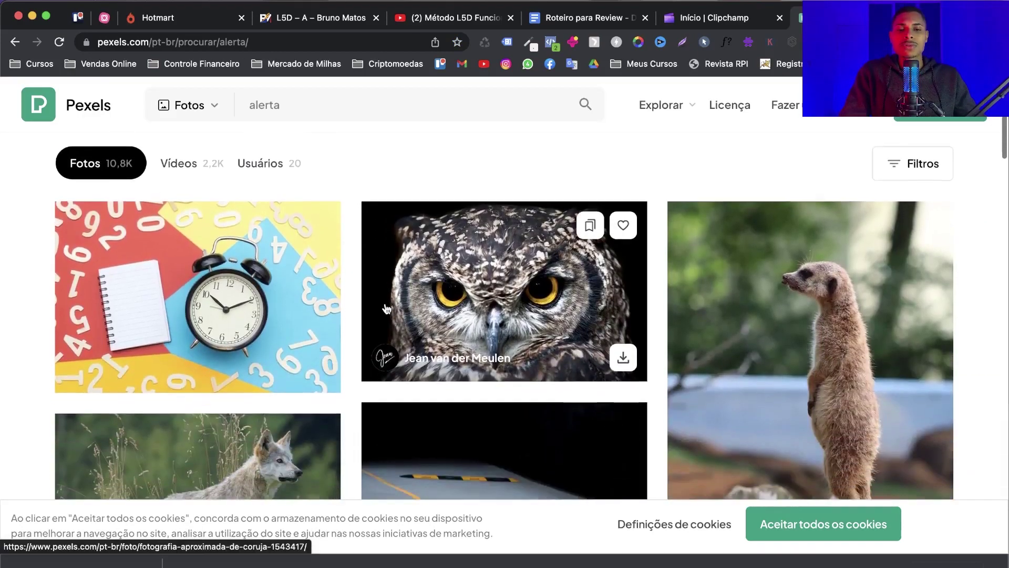
scroll(386, 309, down, 5)
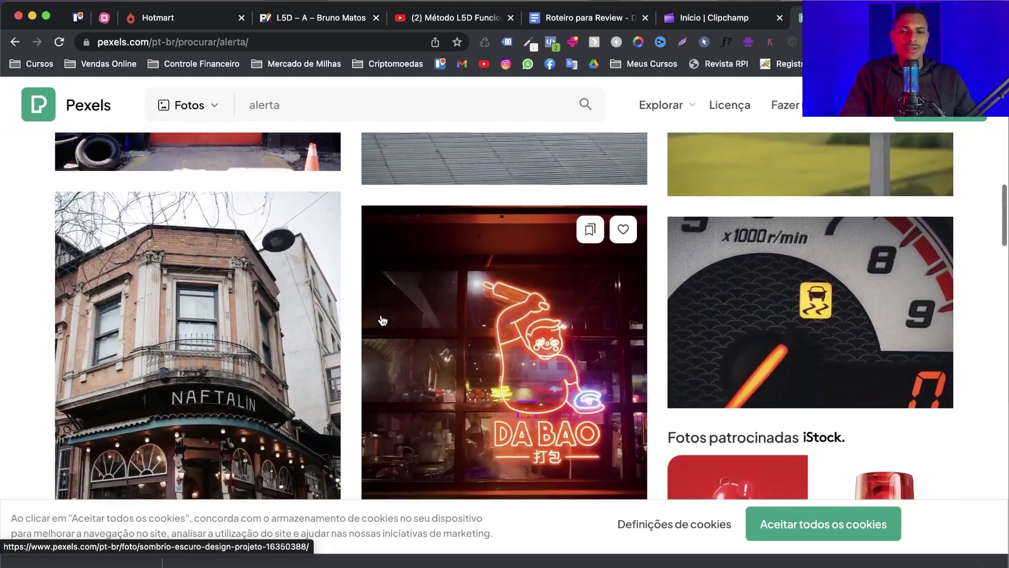
scroll(868, 315, down, 2)
scroll(827, 268, up, 3)
scroll(826, 268, up, 2)
scroll(827, 268, down, 10)
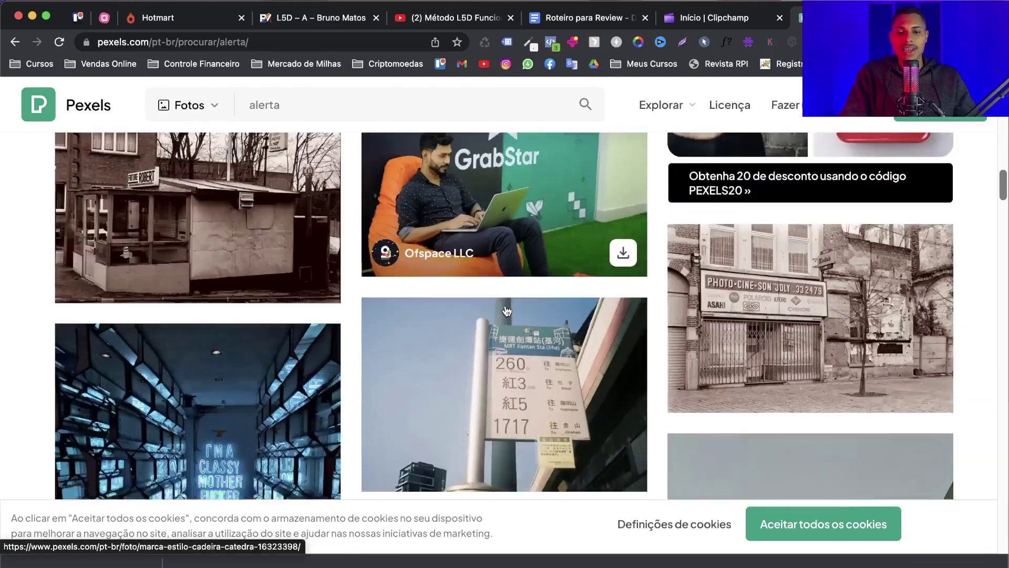
scroll(510, 312, down, 8)
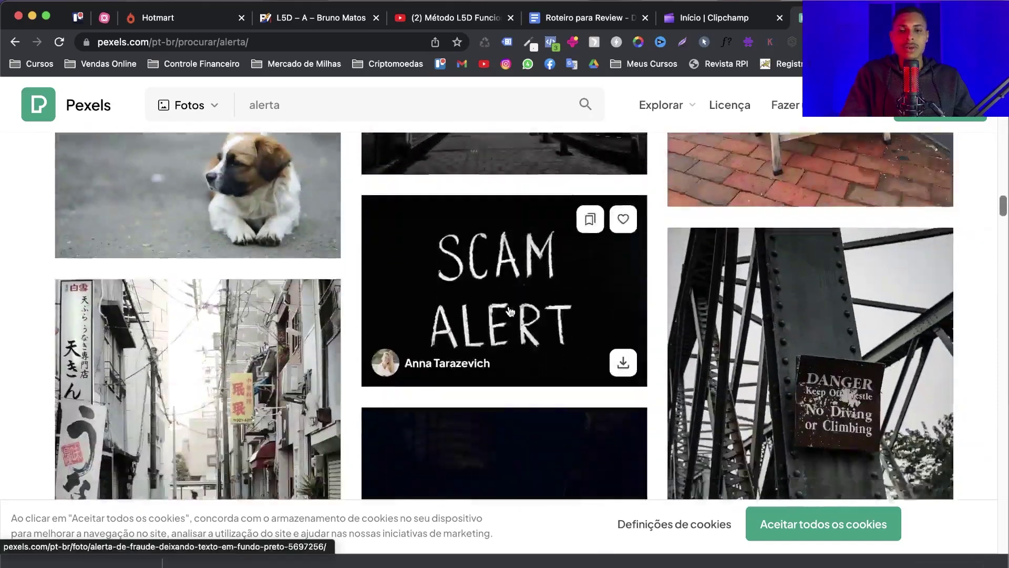
scroll(508, 311, up, 10)
scroll(508, 312, up, 5)
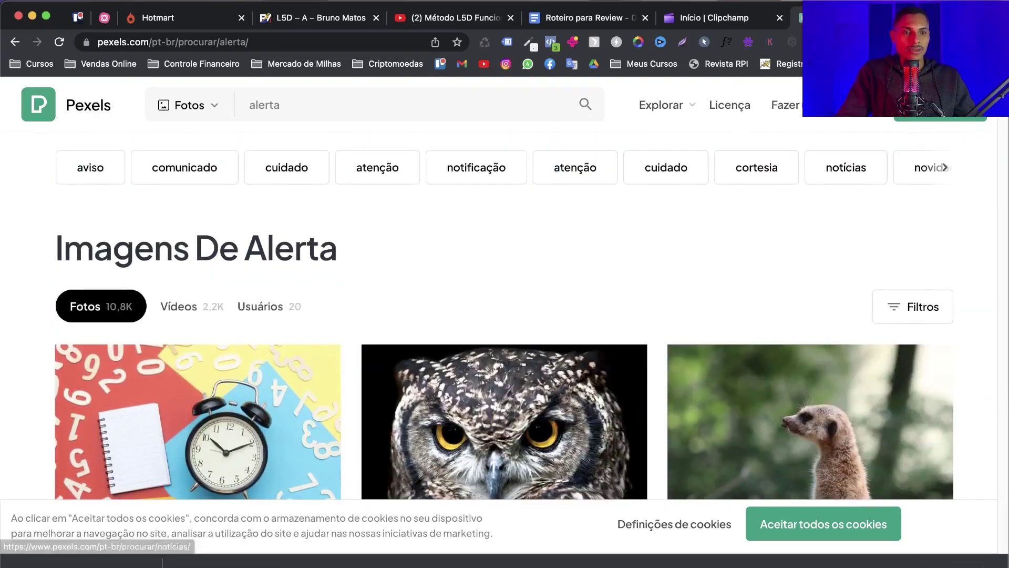
Search Google in a new browser tab for "alerta imagem"
key(super+t)
text(ale)
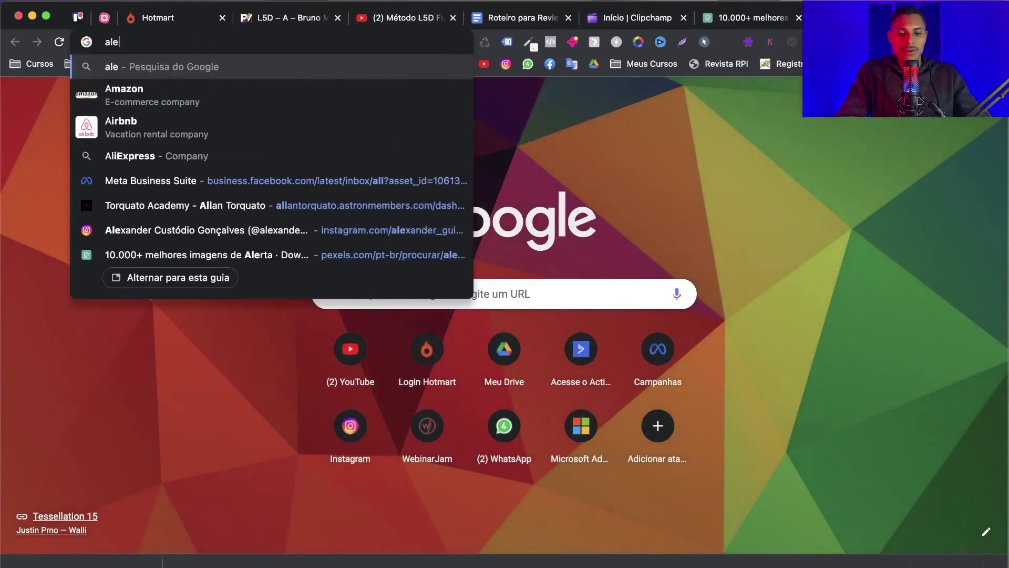
text(rta imagem)
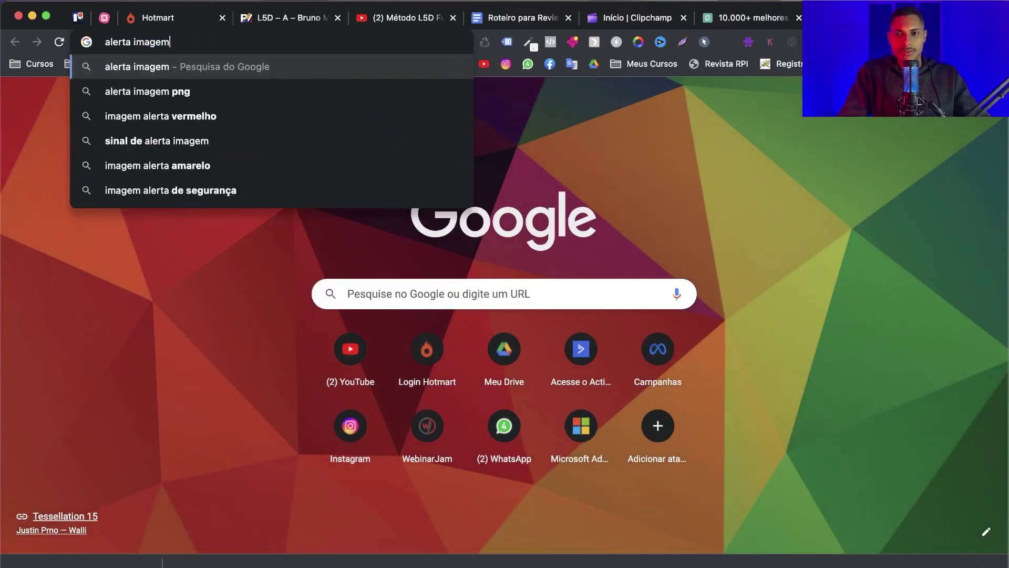
key(Return)
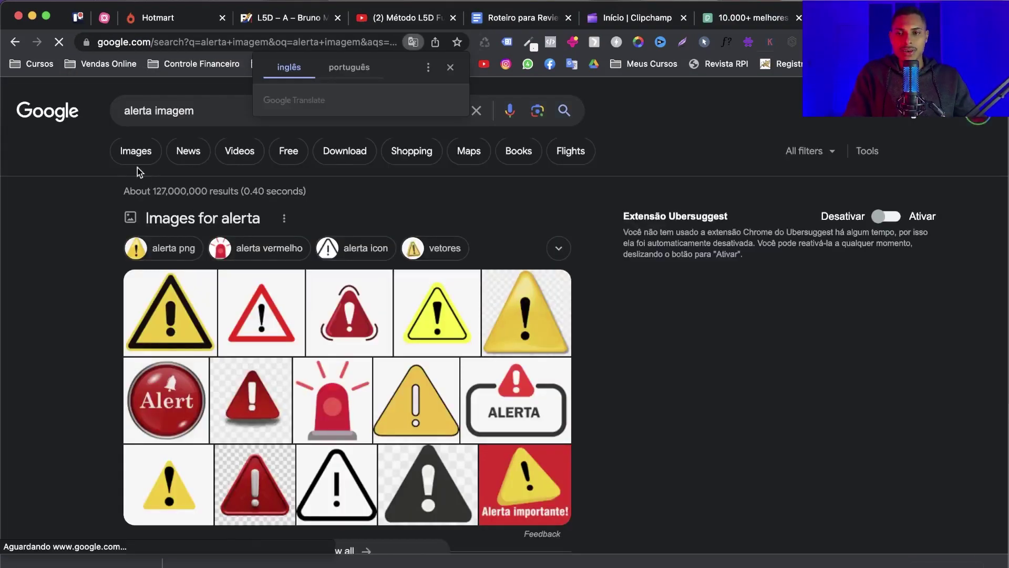
Find the red circular ALERTA stamp from CRF-ES among the image results and save it to Downloads as alerta-1 (1)
click(135, 150)
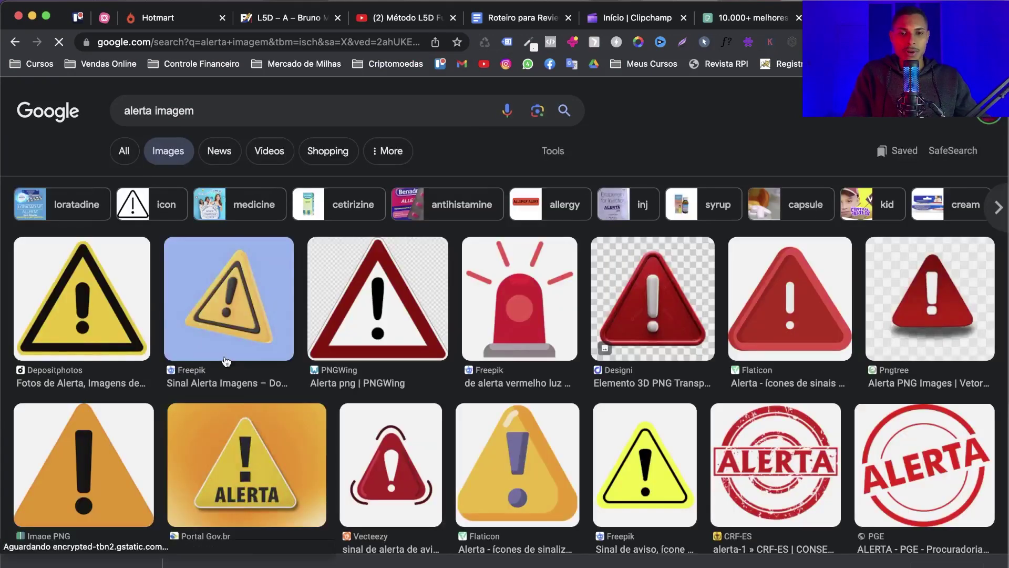
scroll(224, 365, down, 3)
scroll(514, 415, down, 2)
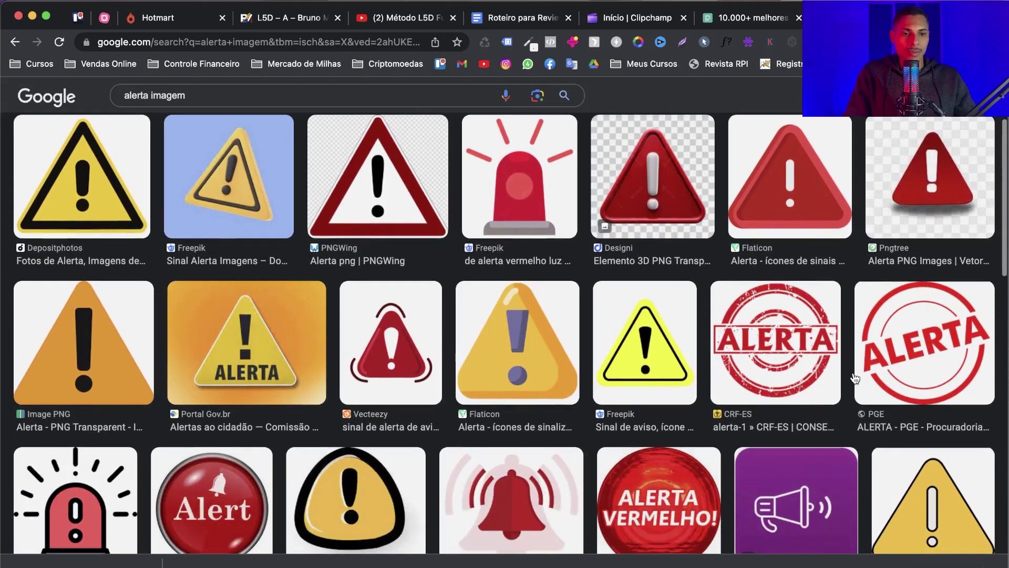
click(818, 339)
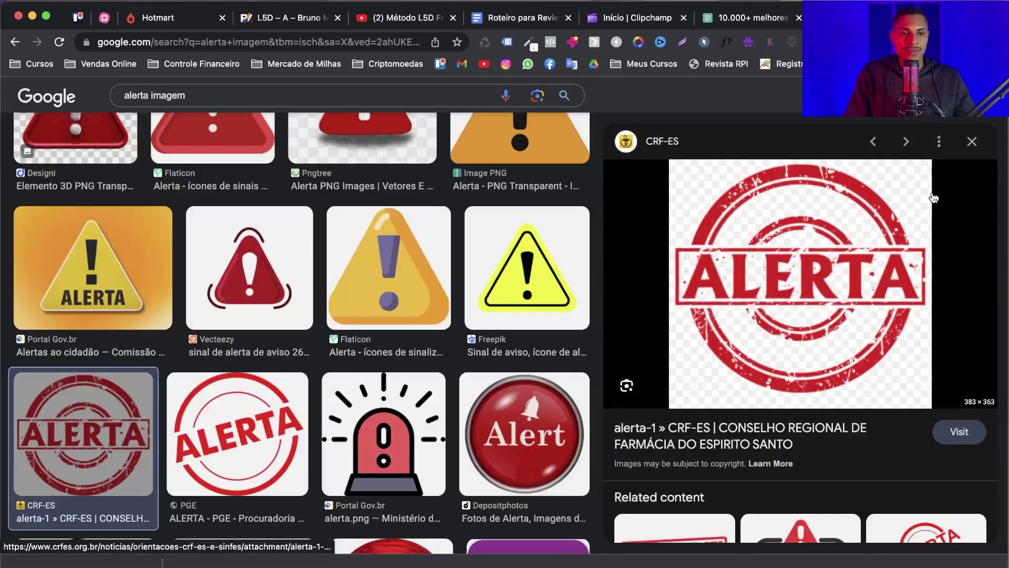
right_click(794, 247)
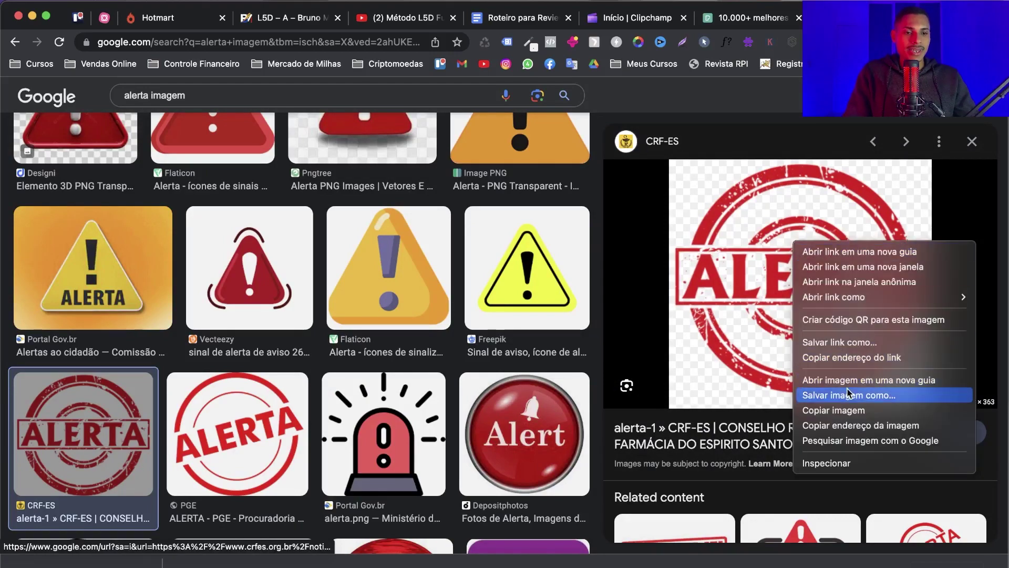
click(666, 415)
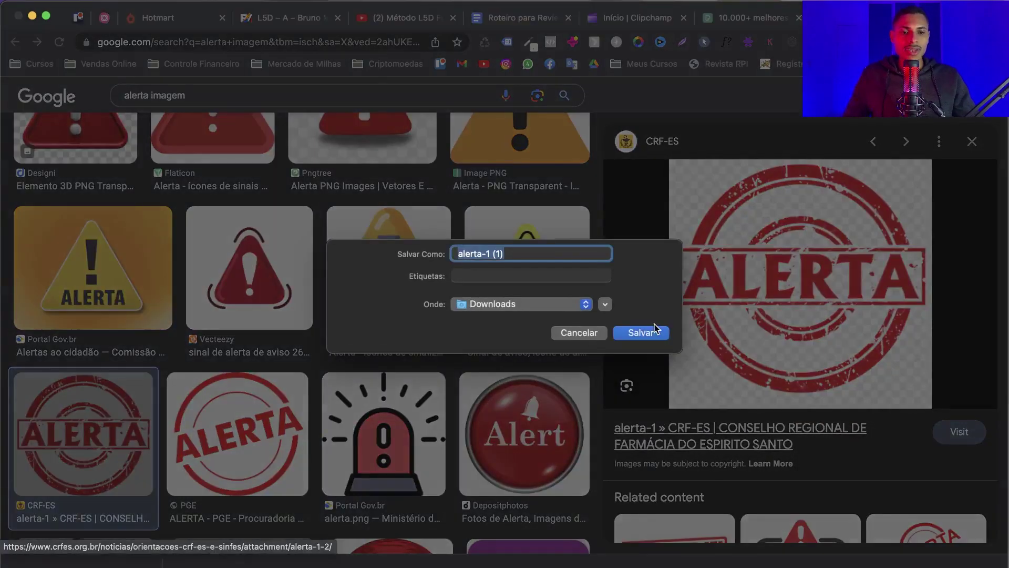
click(644, 334)
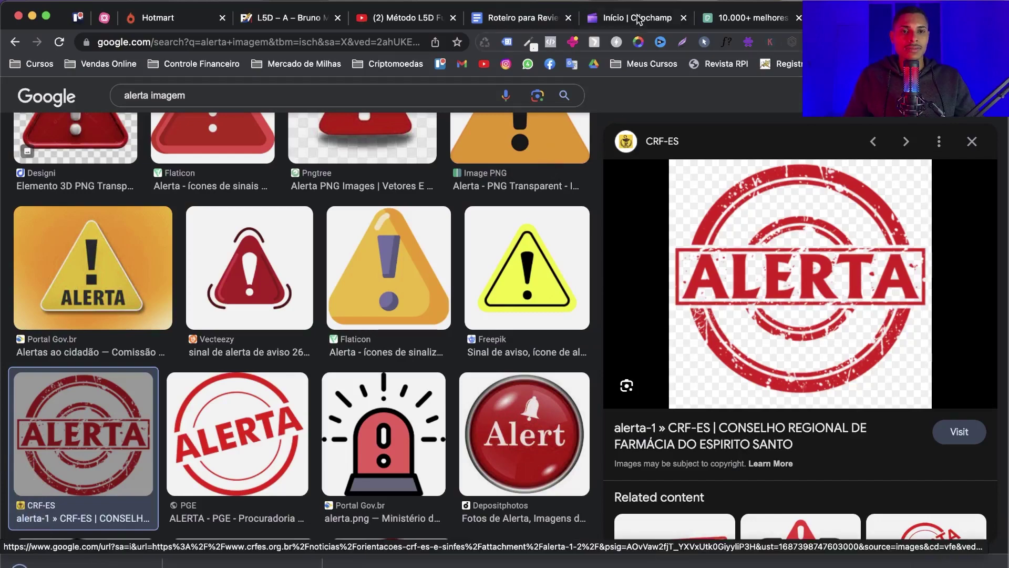
Switch to the Clipchamp project and import alerta-1 (1).png from Downloads
click(624, 21)
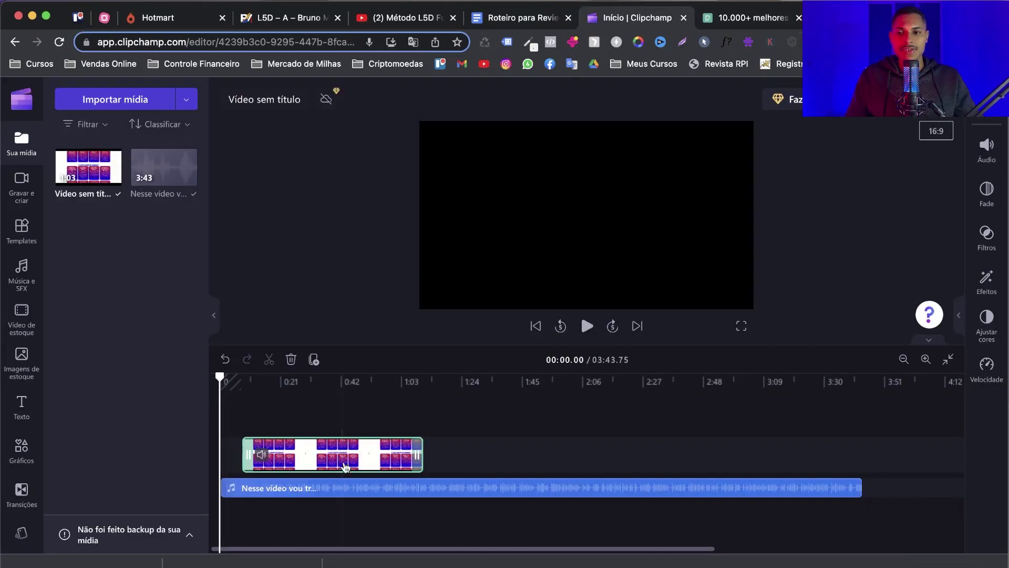
click(128, 109)
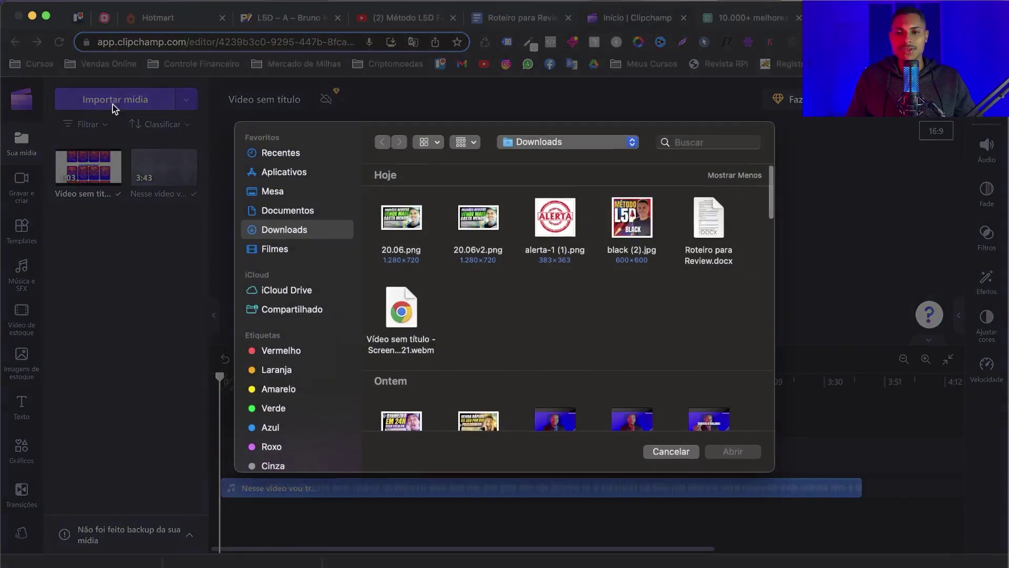
click(566, 235)
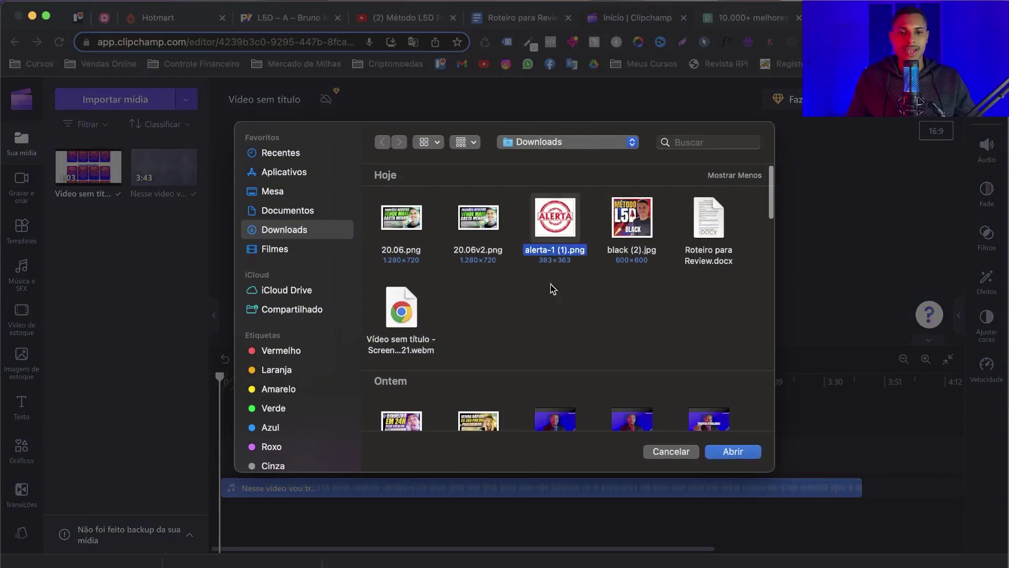
click(733, 452)
Shift the results video to about 0:23, place the alert image at the timeline's start, and preview it
click(339, 455)
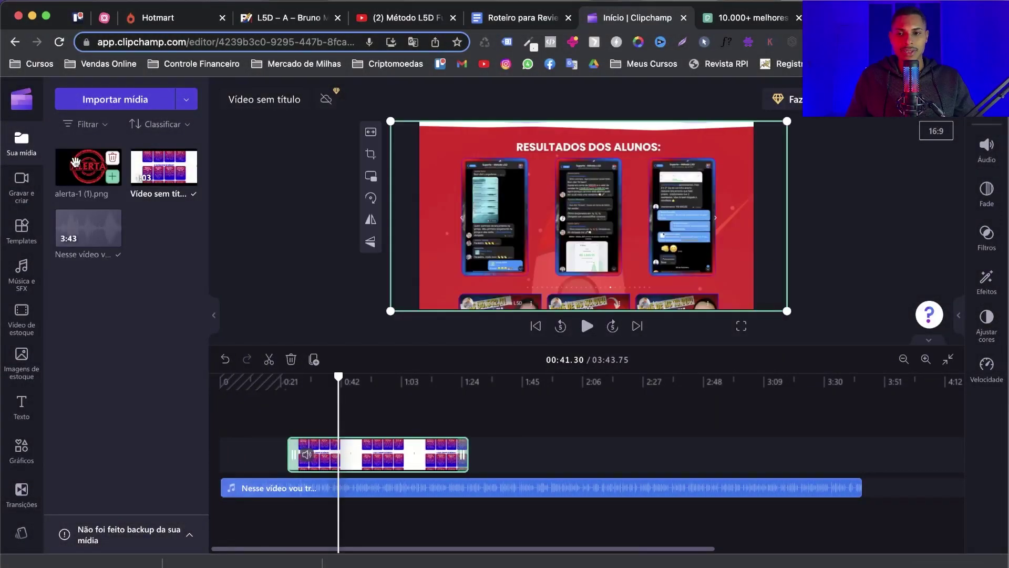
drag(83, 180, 242, 467)
drag(341, 376, 209, 387)
key(space)
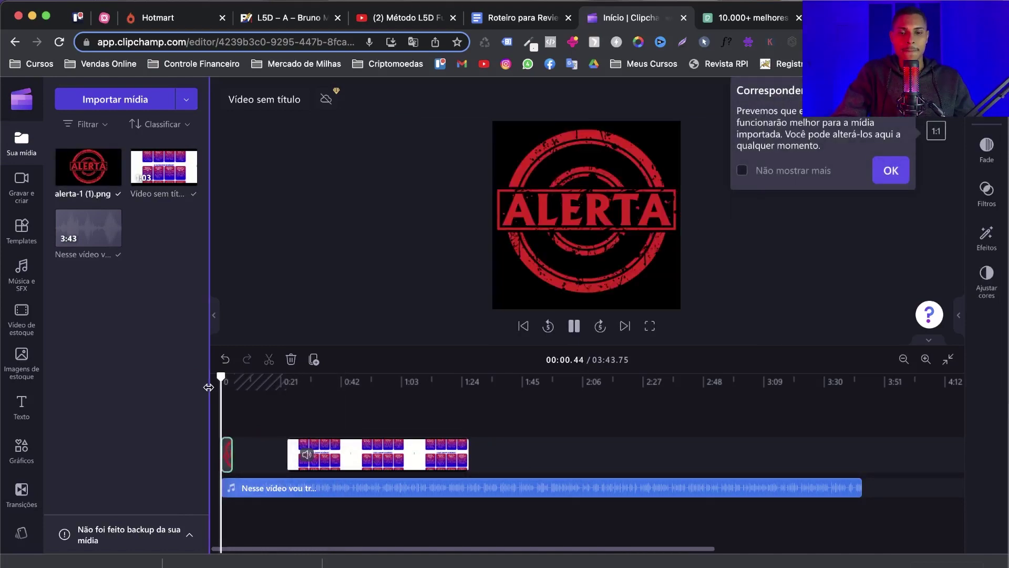
key(space)
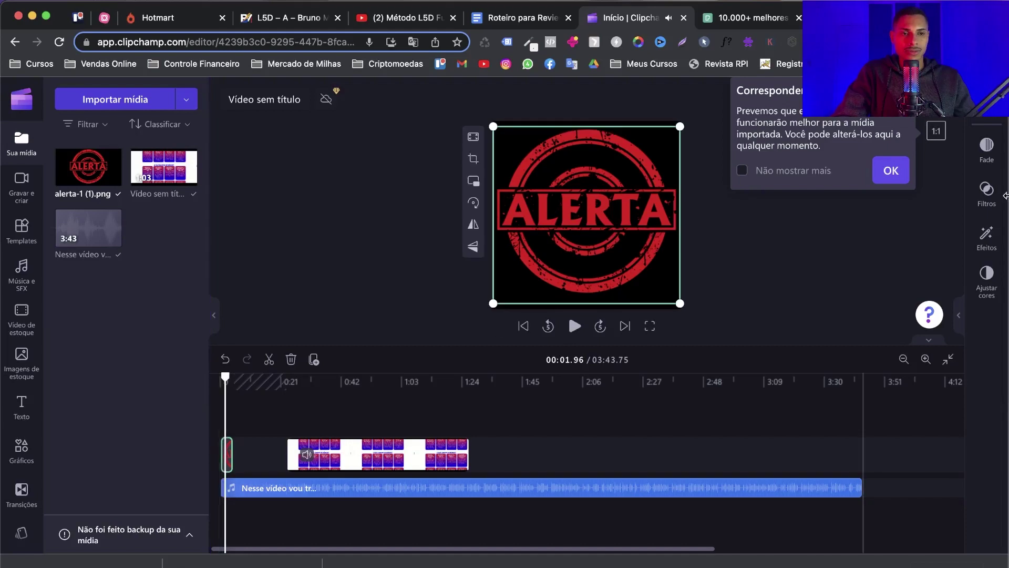
Dismiss the suggested aspect ratio and set the project to 16:9
click(891, 170)
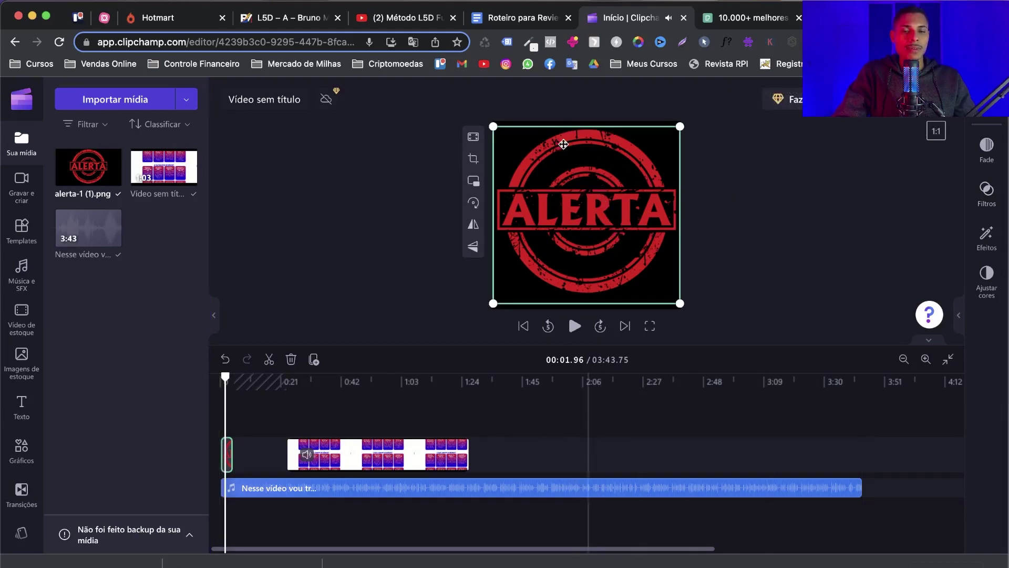
click(937, 134)
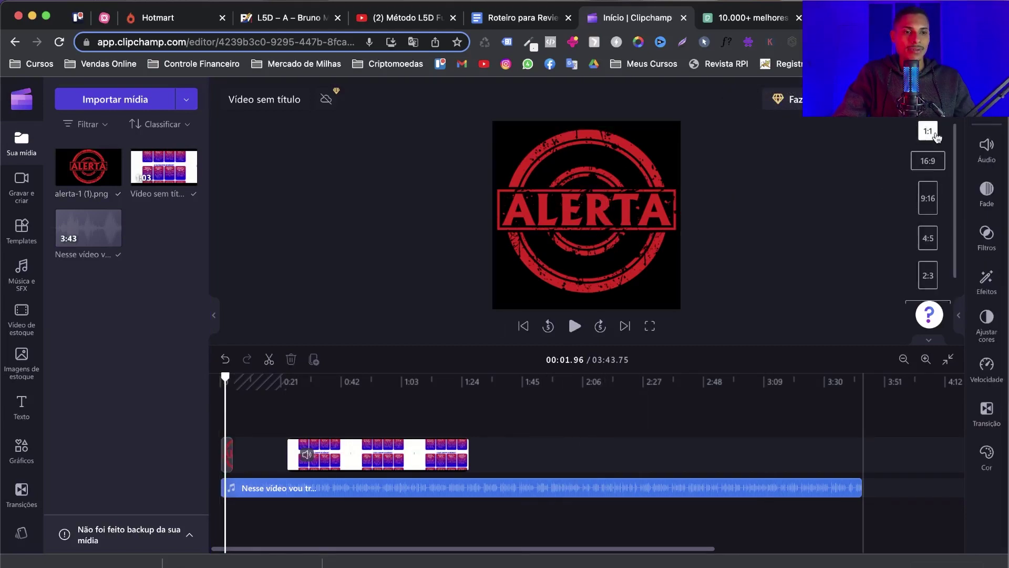
click(929, 163)
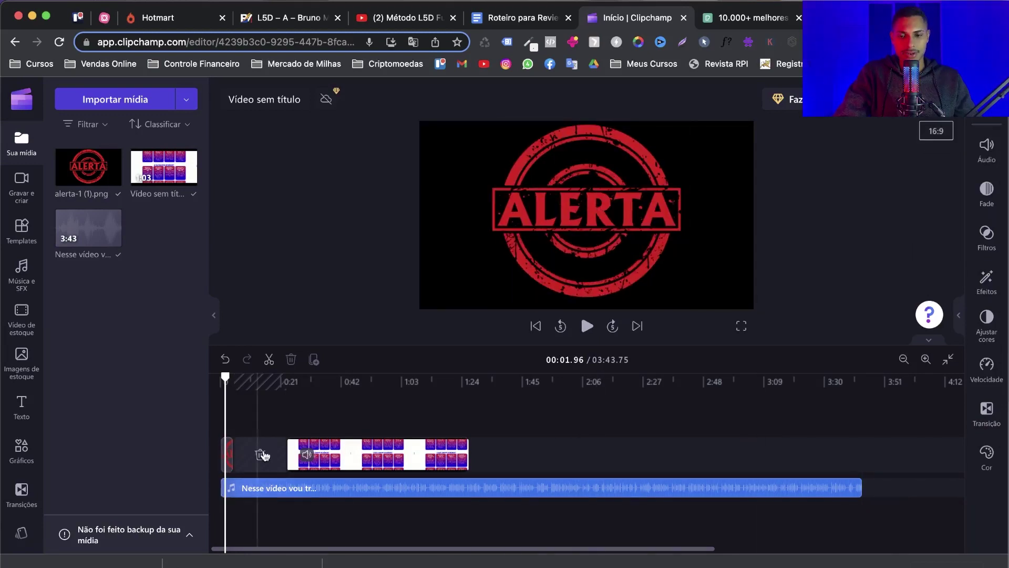
Play the opening narration and extend the alert image clip to about 10 seconds
drag(221, 377, 207, 377)
key(space)
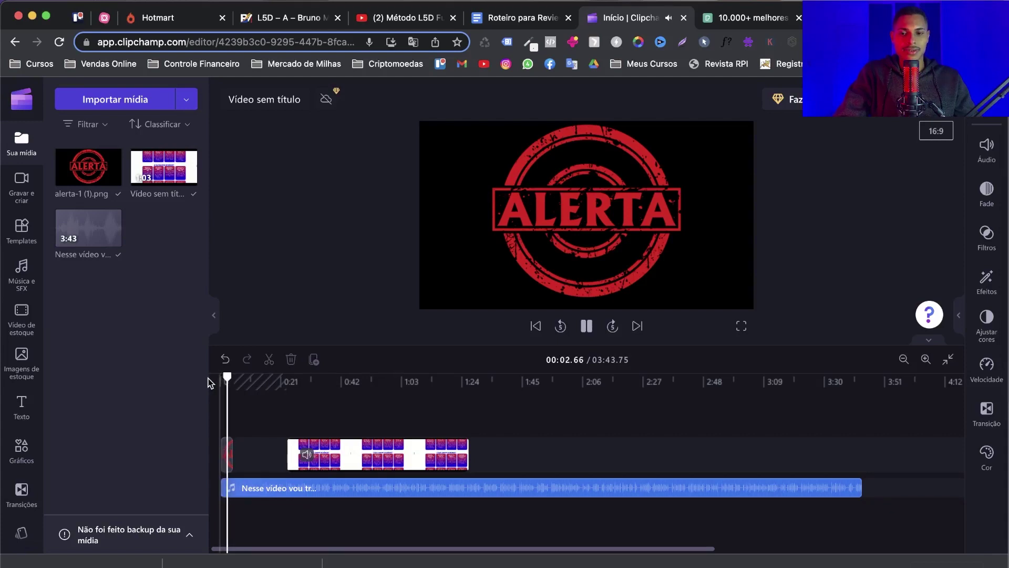
click(230, 456)
drag(232, 456, 248, 468)
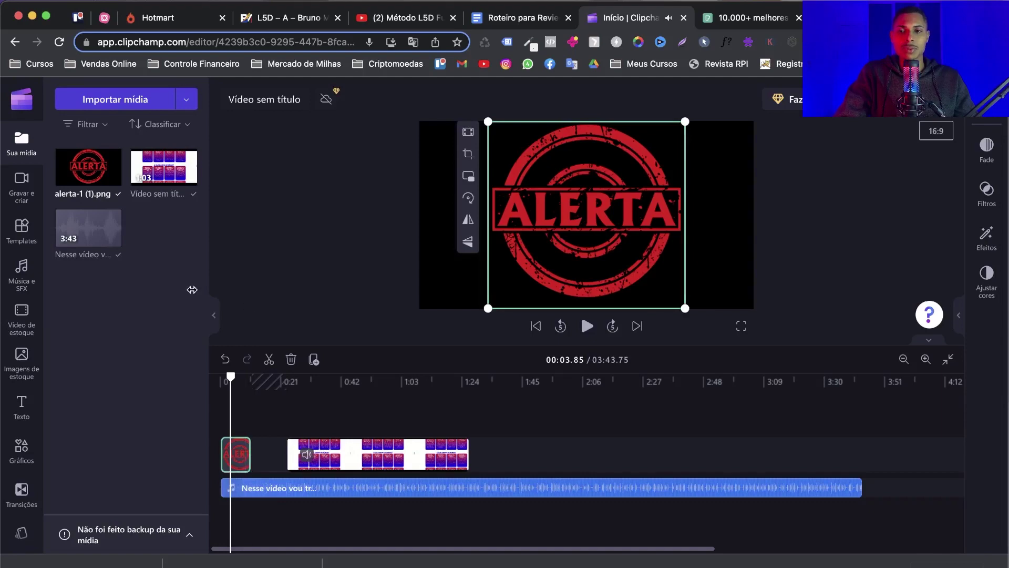
Import black (2).jpg from Downloads and place it on a track above the alert image, starting at about 3 seconds
click(105, 100)
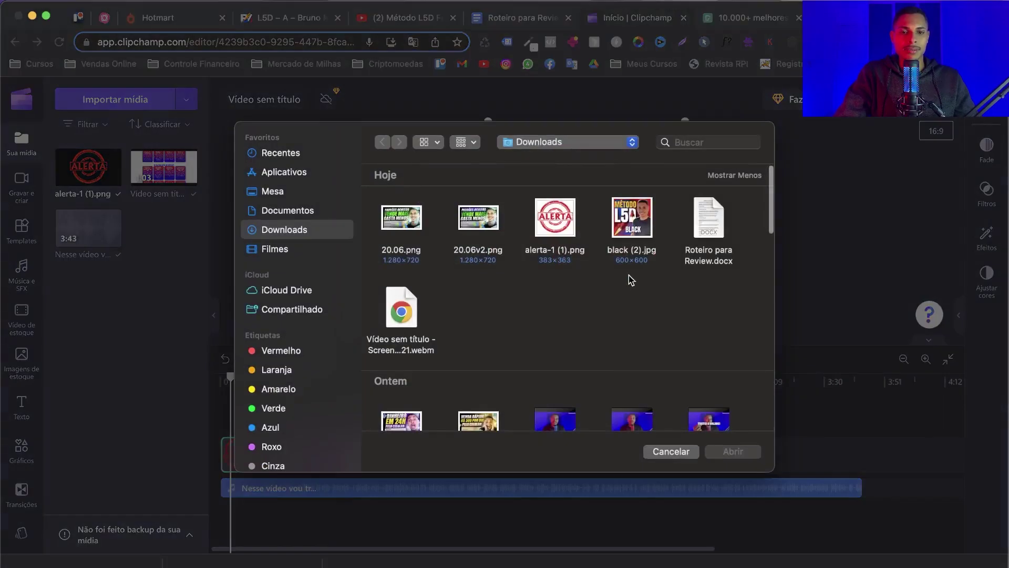
click(626, 227)
click(736, 453)
drag(92, 175, 235, 421)
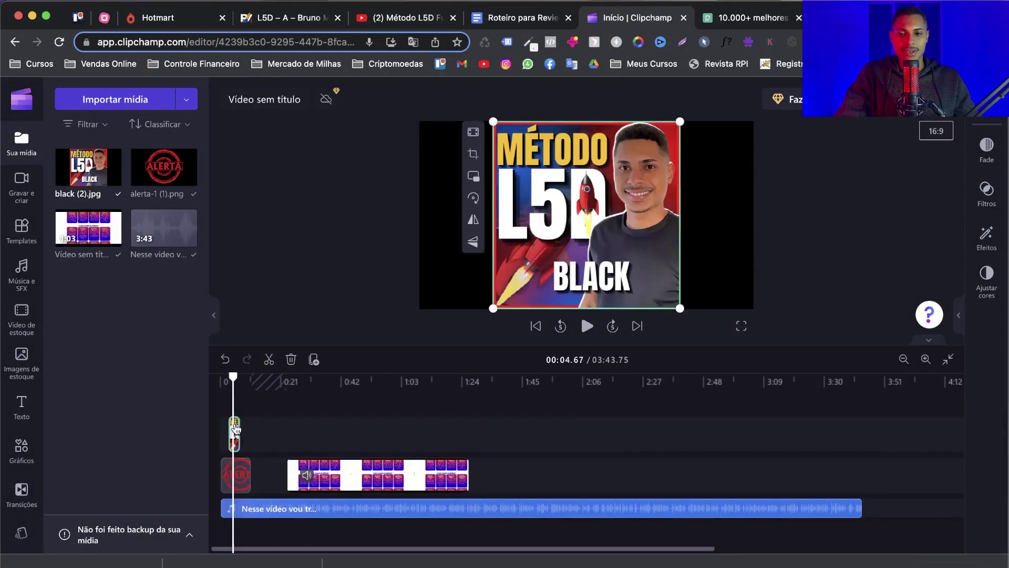
Shrink the Método L5D Black image and move it into the upper-right corner of the video frame
drag(229, 385, 232, 377)
key(space)
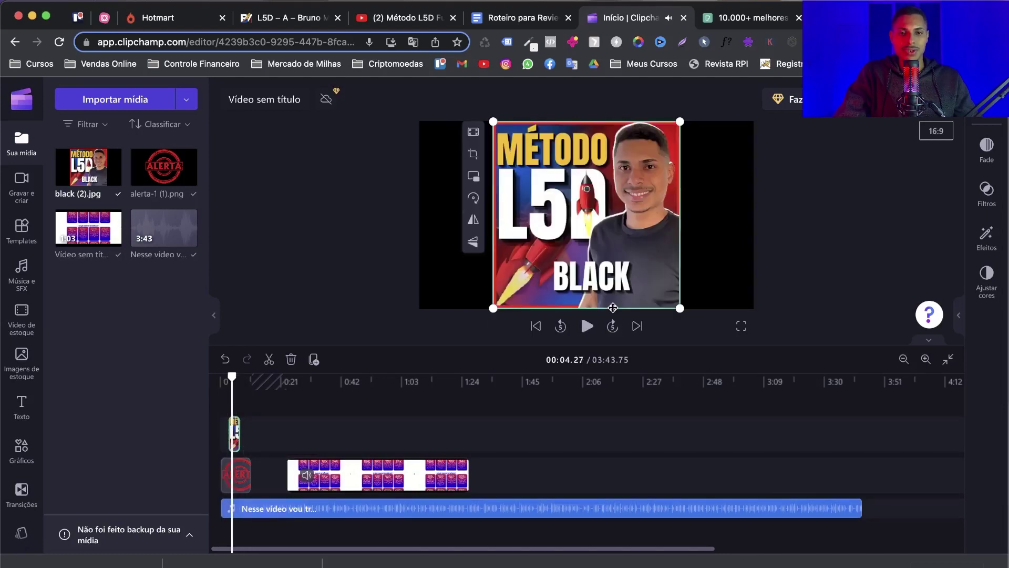
drag(492, 309, 605, 213)
drag(626, 173, 701, 171)
click(815, 221)
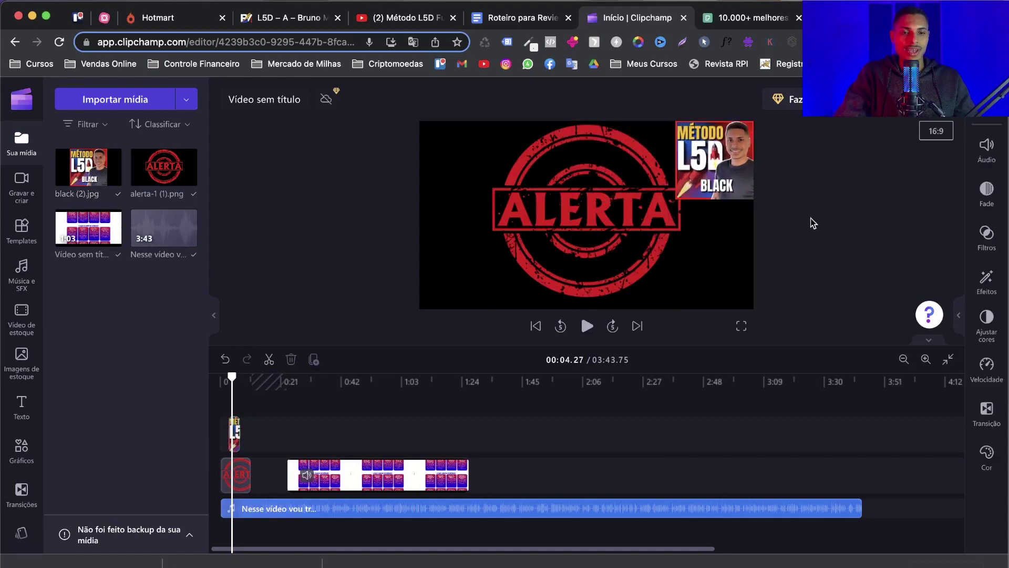
Lengthen the Método L5D Black clip to about 6 seconds and play the opening to check it
click(235, 433)
drag(232, 377, 222, 379)
key(space)
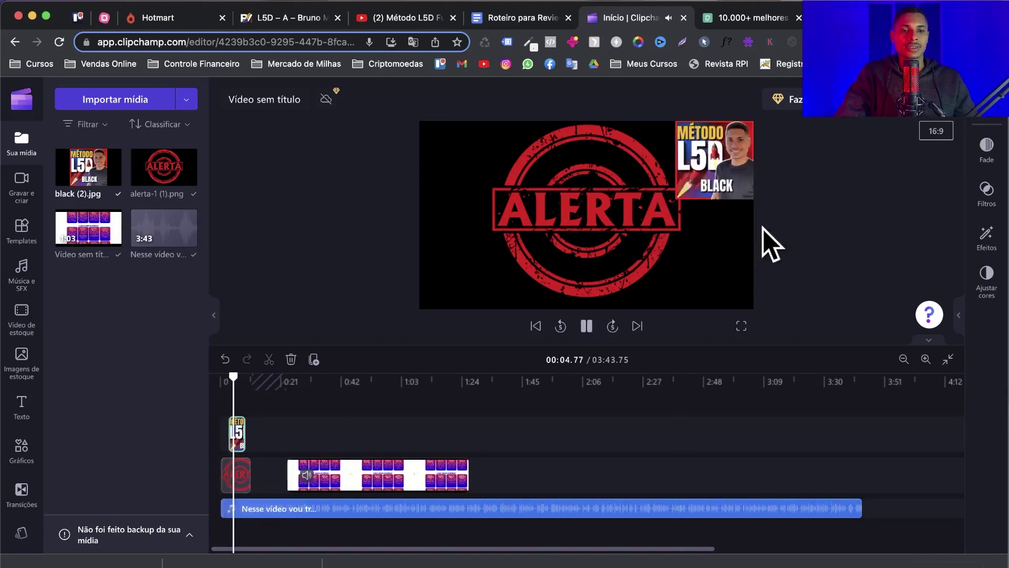
key(space)
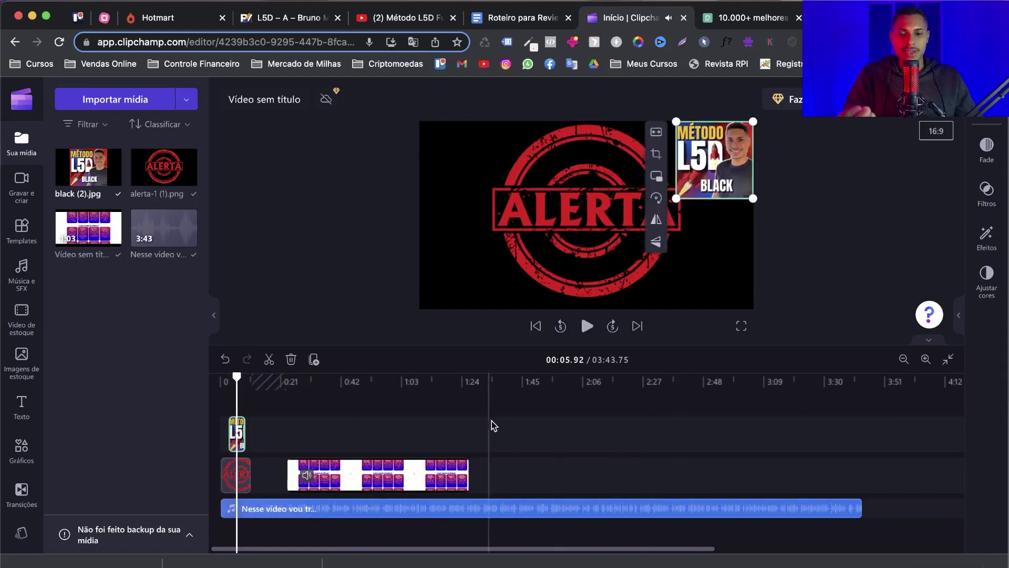
Move the results video to just after the alert image and split it at 00:26.60
click(387, 488)
drag(365, 483, 318, 481)
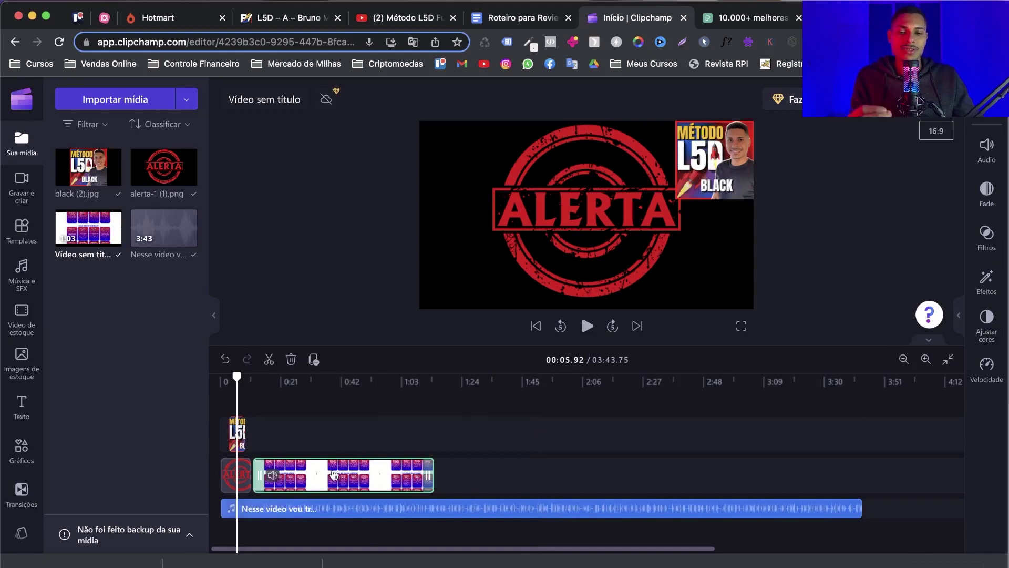
click(296, 389)
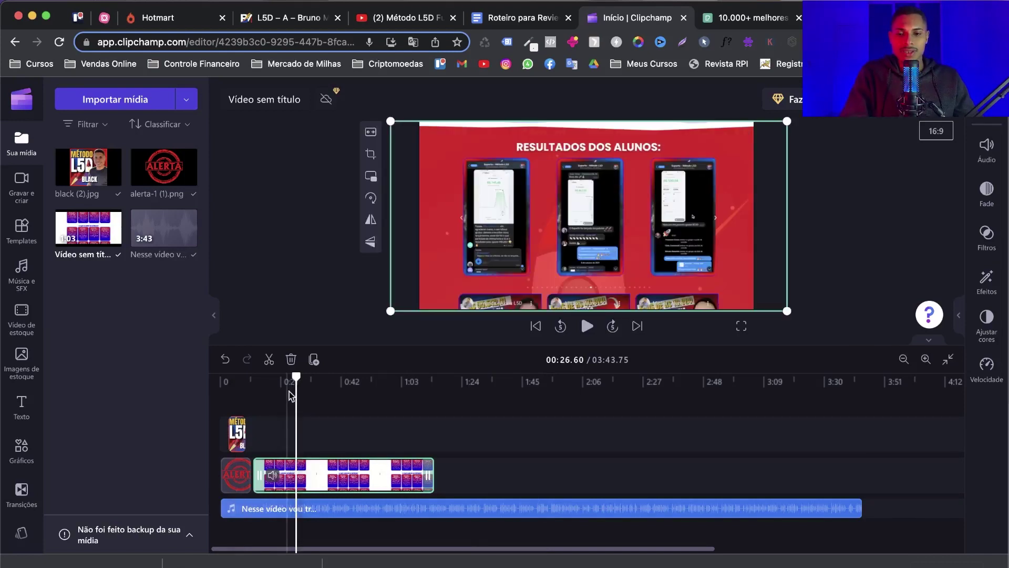
click(268, 359)
Move the second part of the results video to about 1:22 and split it at 01:31.12
drag(357, 483, 521, 477)
drag(516, 378, 481, 382)
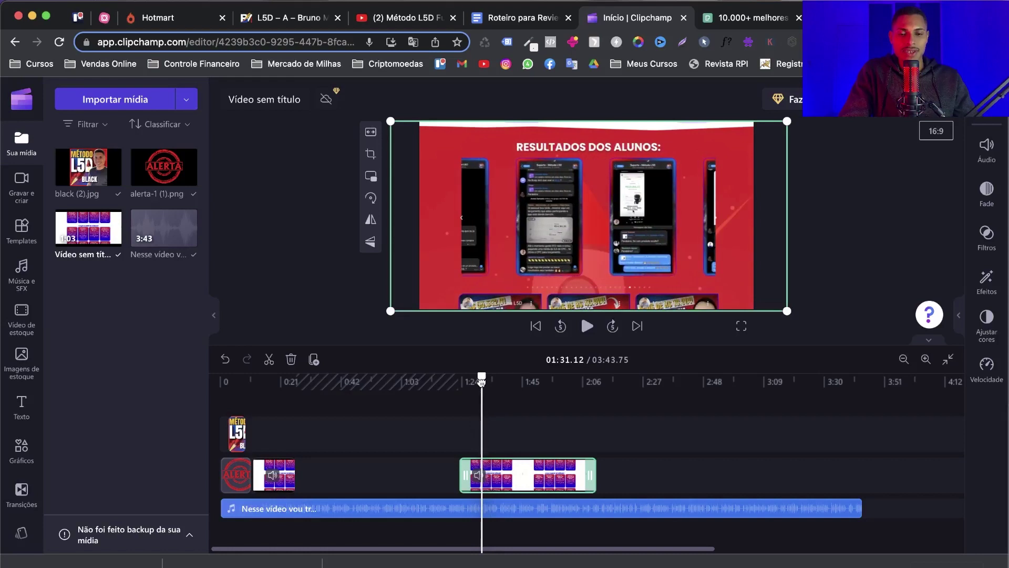
click(268, 360)
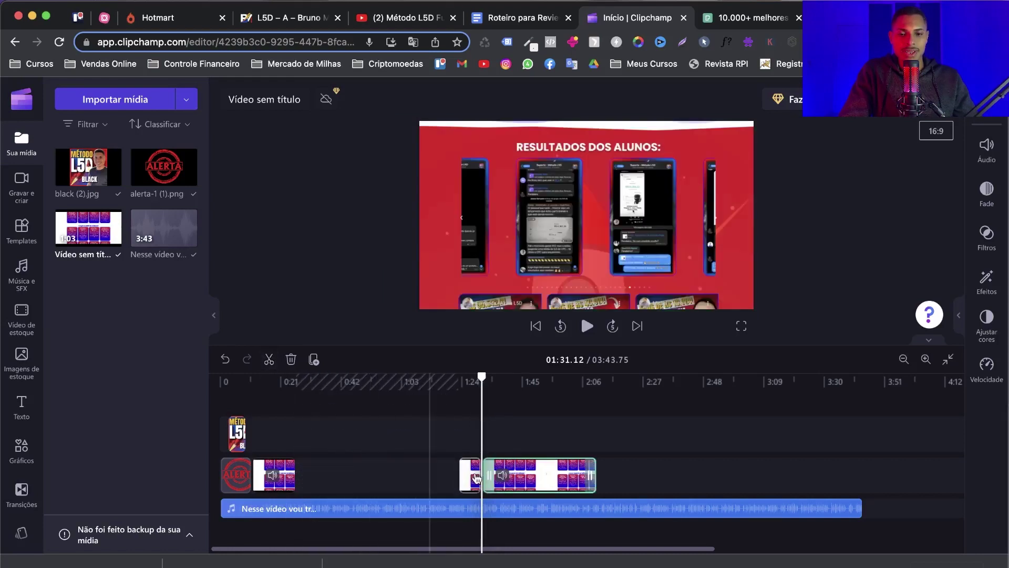
Listen to the narration at several points between about 0:39 and 1:30 to find where the results footage fits
click(331, 419)
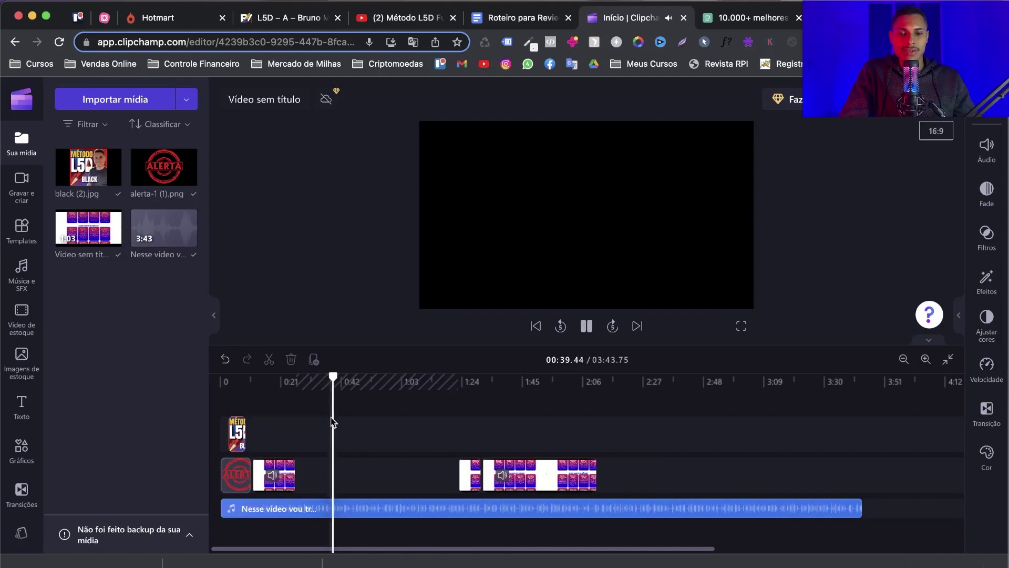
click(372, 413)
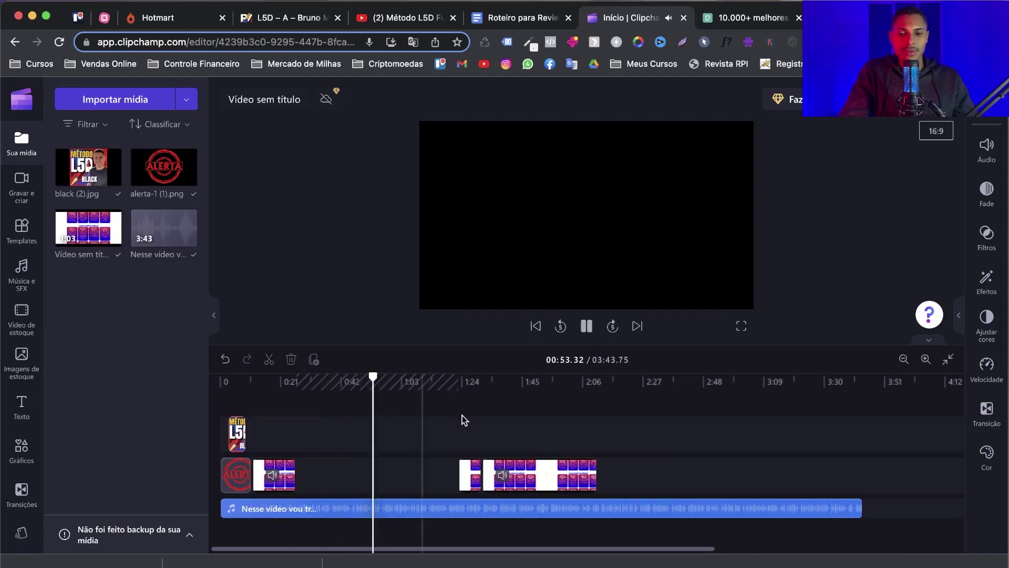
click(402, 408)
key(space)
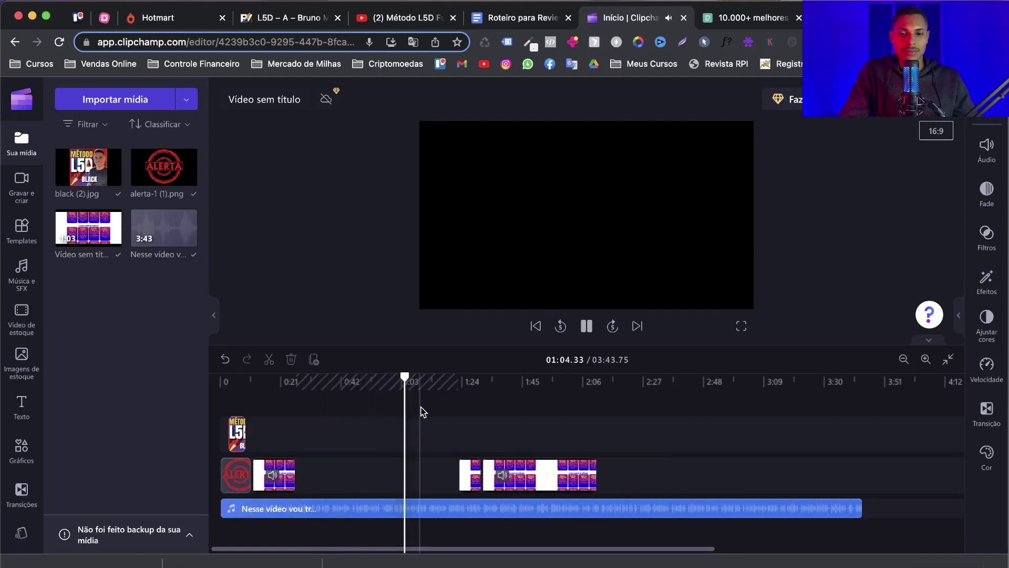
click(422, 409)
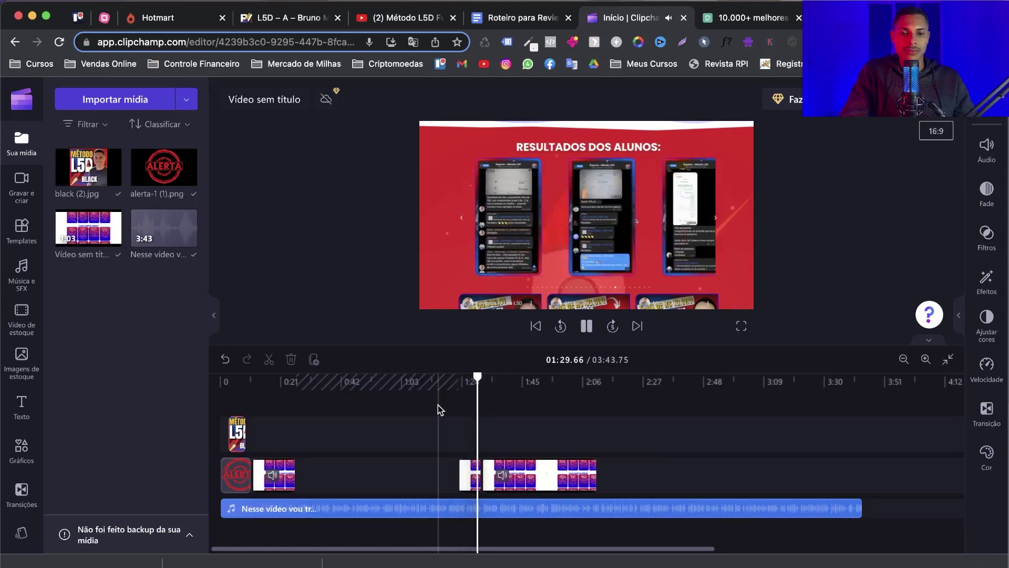
key(space)
Move the last results segment to about 1:43 and the short middle segment to about 1:29, then preview the middle one
drag(541, 475, 579, 476)
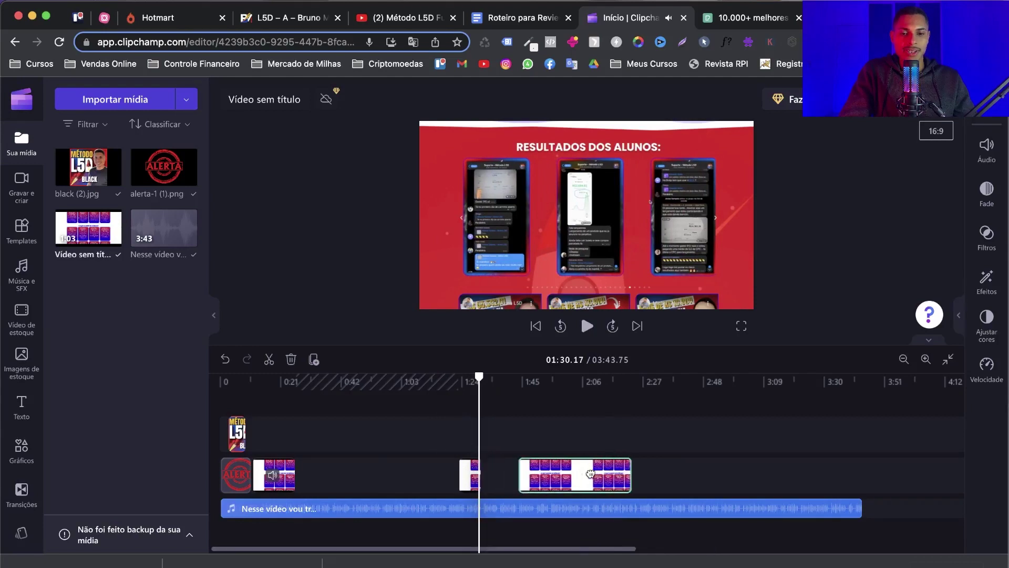
click(472, 481)
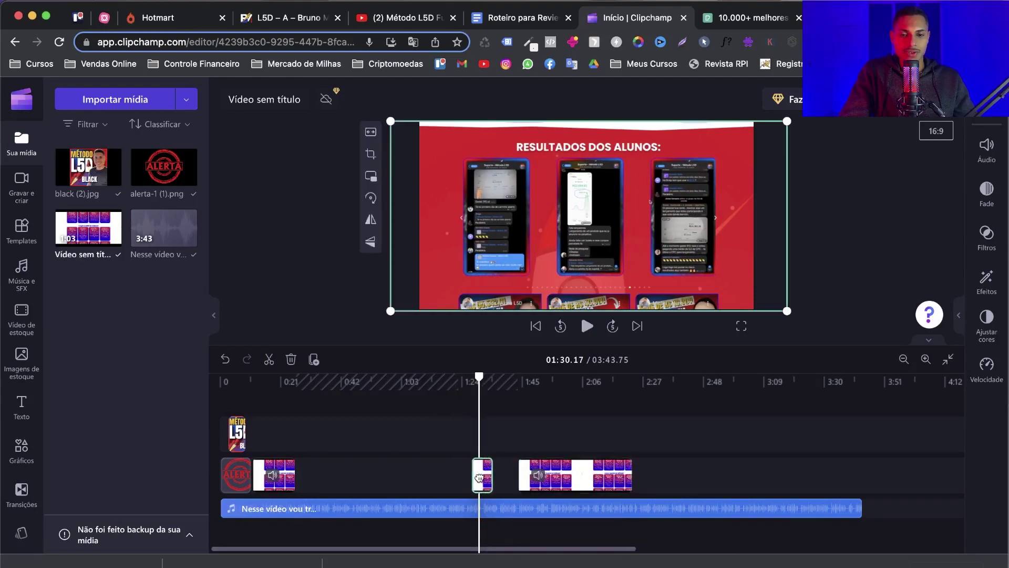
key(space)
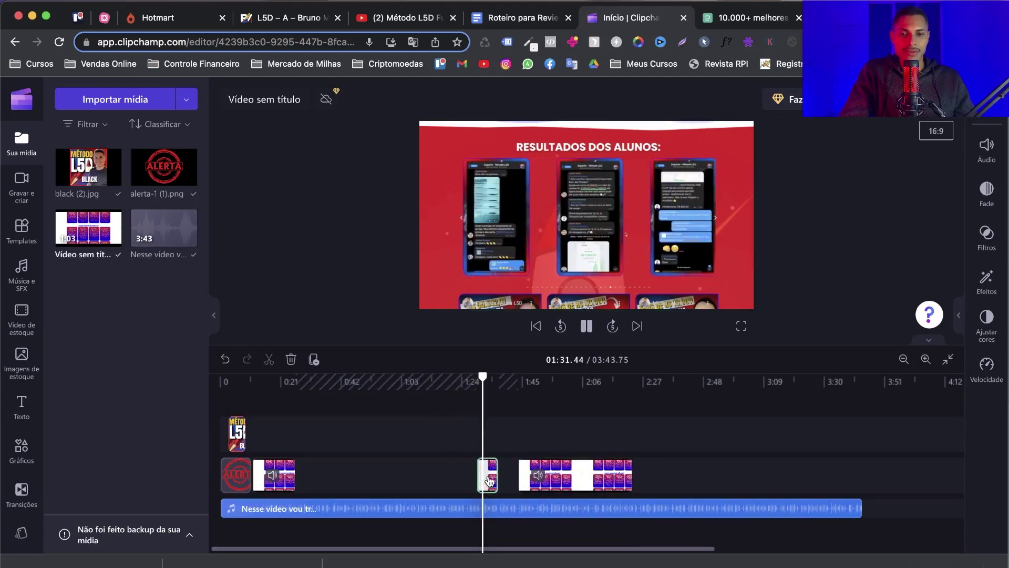
key(space)
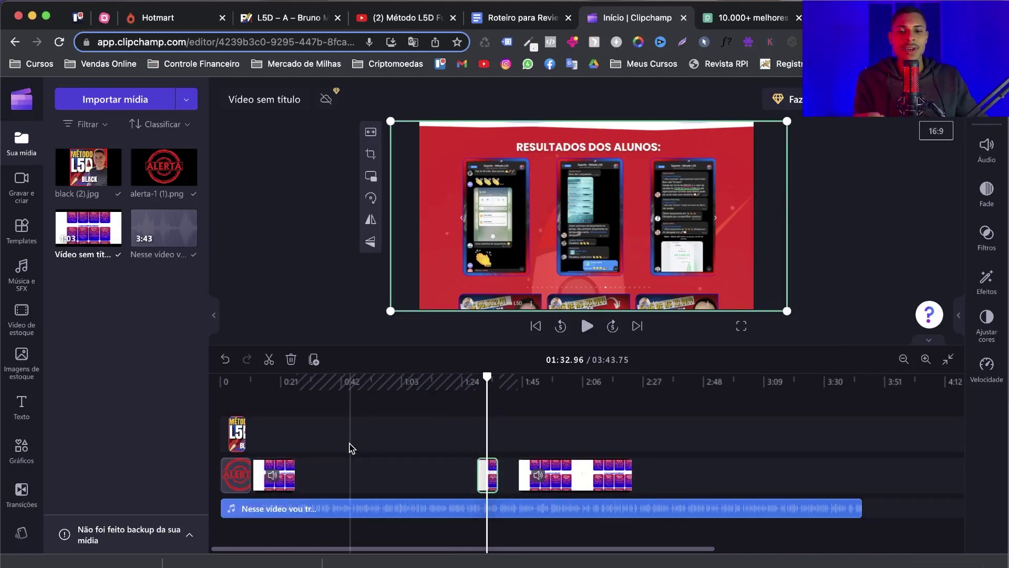
Move the last results segment to about 1:58 on the timeline, and look over the alert photos on Pexels
drag(581, 481, 624, 481)
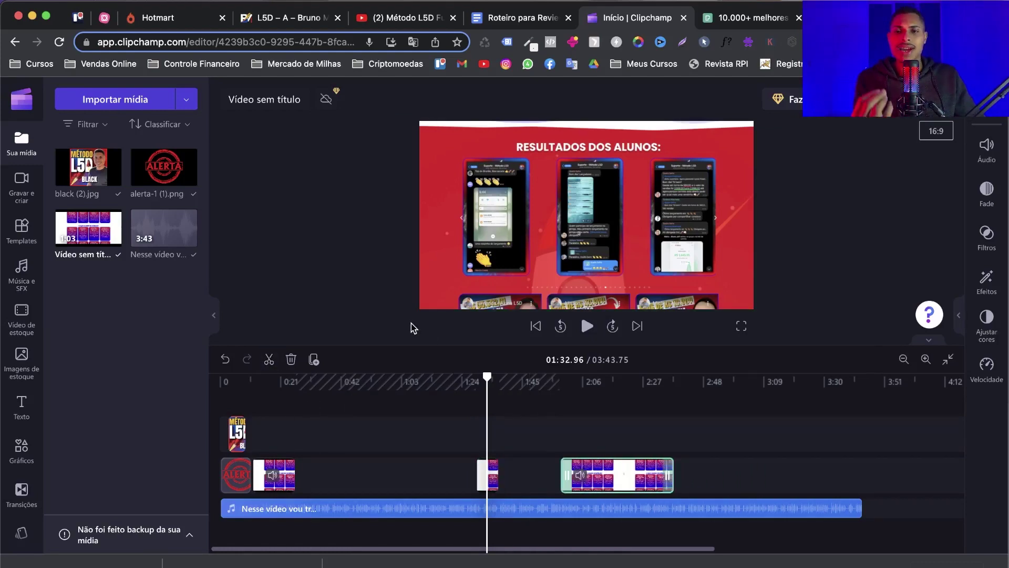
click(742, 25)
scroll(457, 281, down, 5)
scroll(458, 287, up, 5)
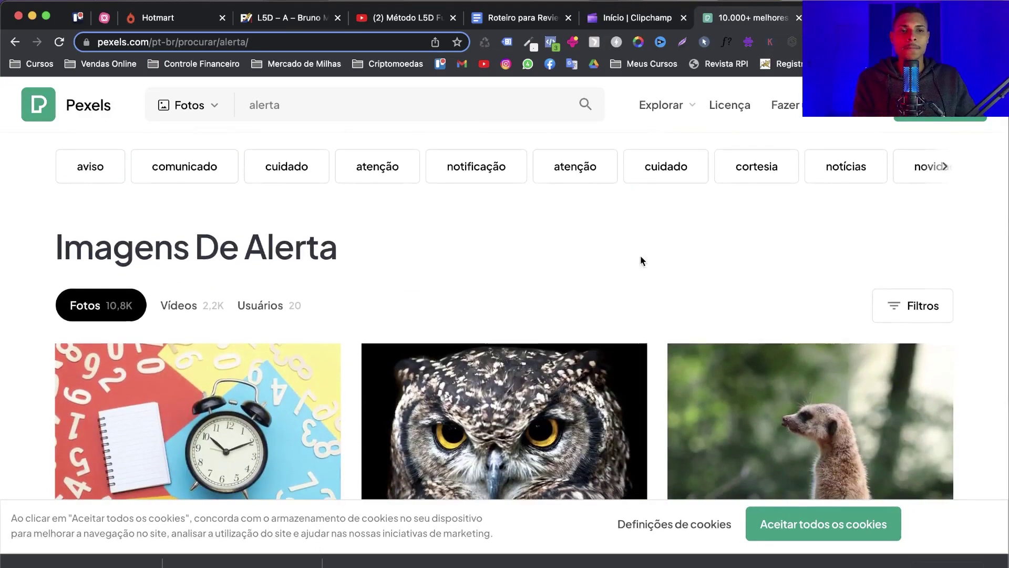
click(643, 24)
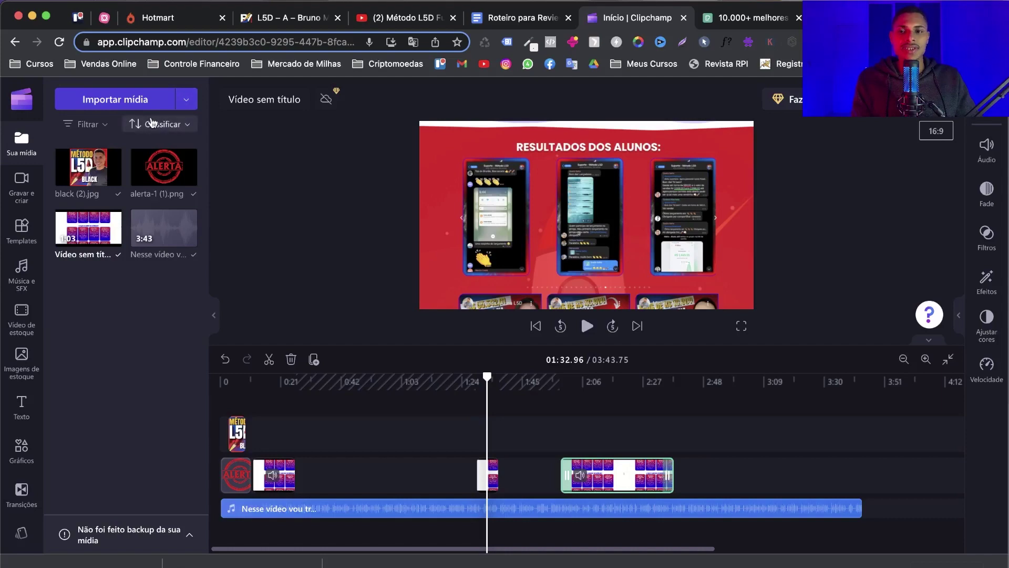
Start exporting the untitled video at 1080p, leaving the visual gaps in place
click(987, 113)
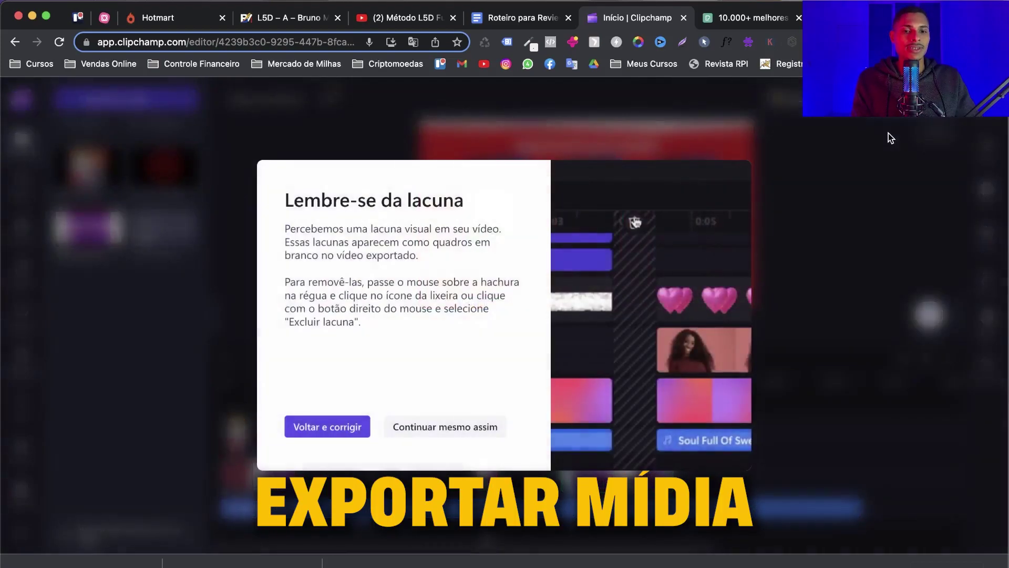
click(451, 428)
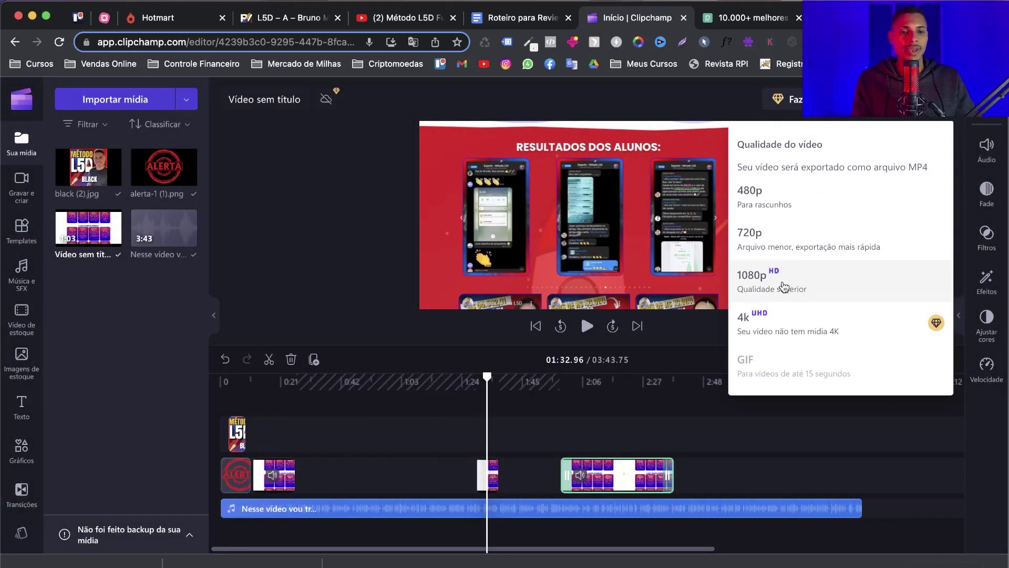
click(787, 287)
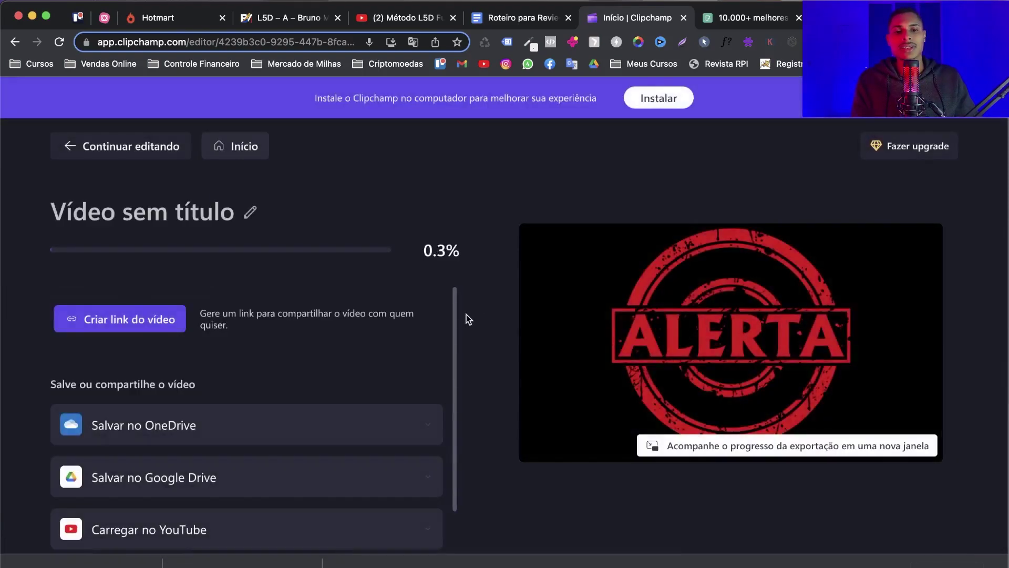
scroll(341, 226, down, 2)
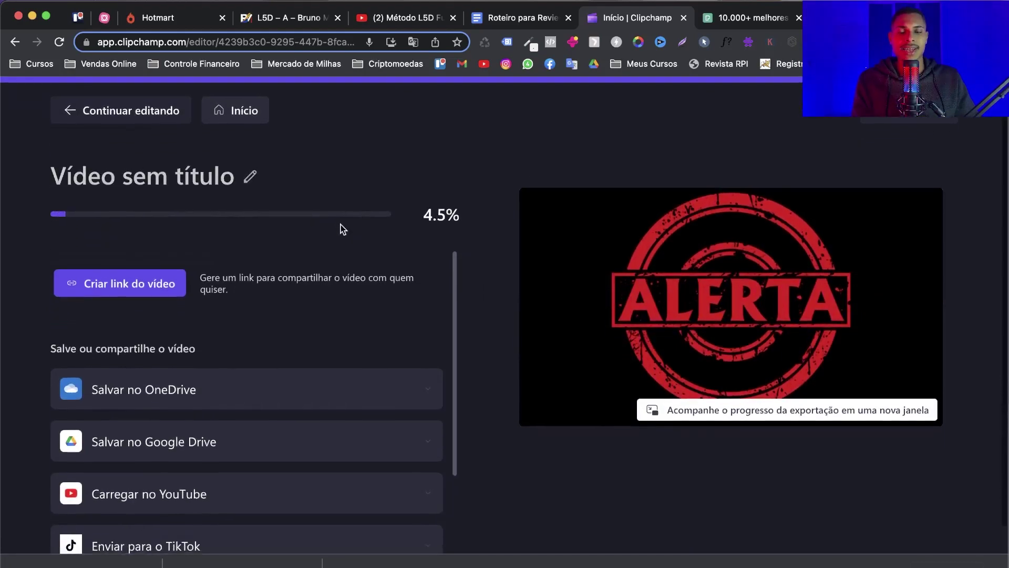
Cancel the running export and open the Review L5D project from the saved videos
click(237, 147)
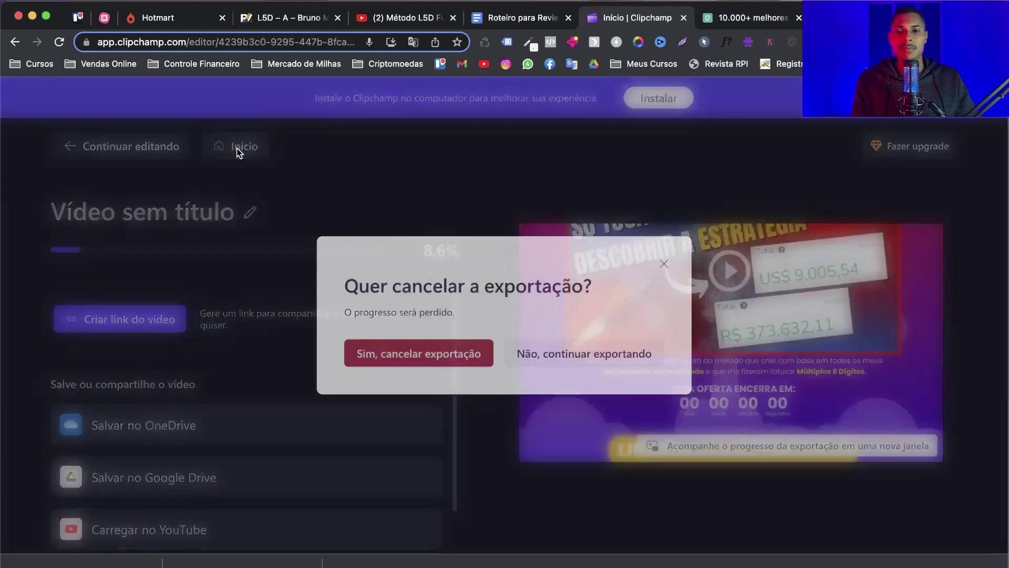
click(415, 368)
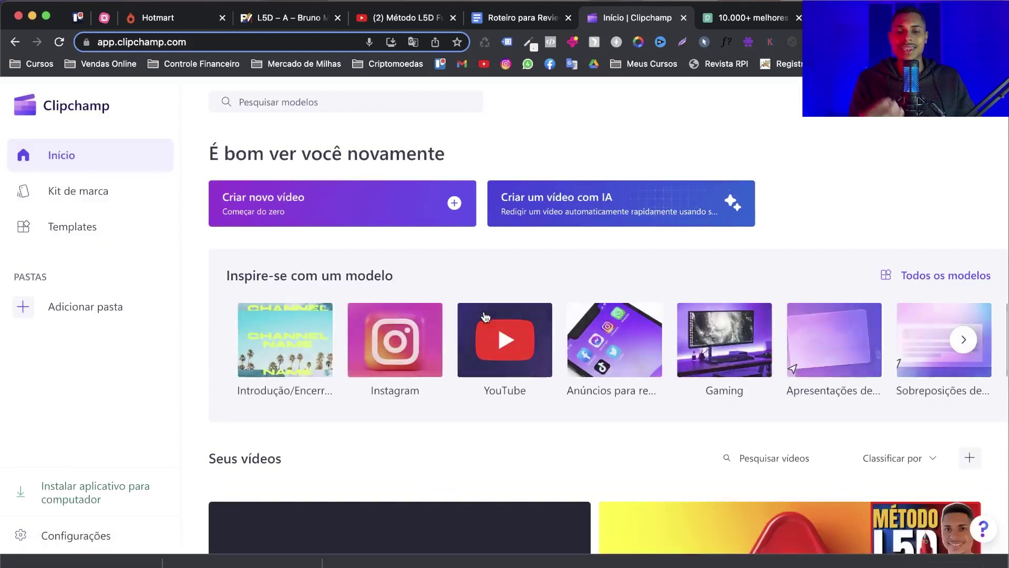
scroll(484, 310, down, 3)
scroll(486, 314, down, 4)
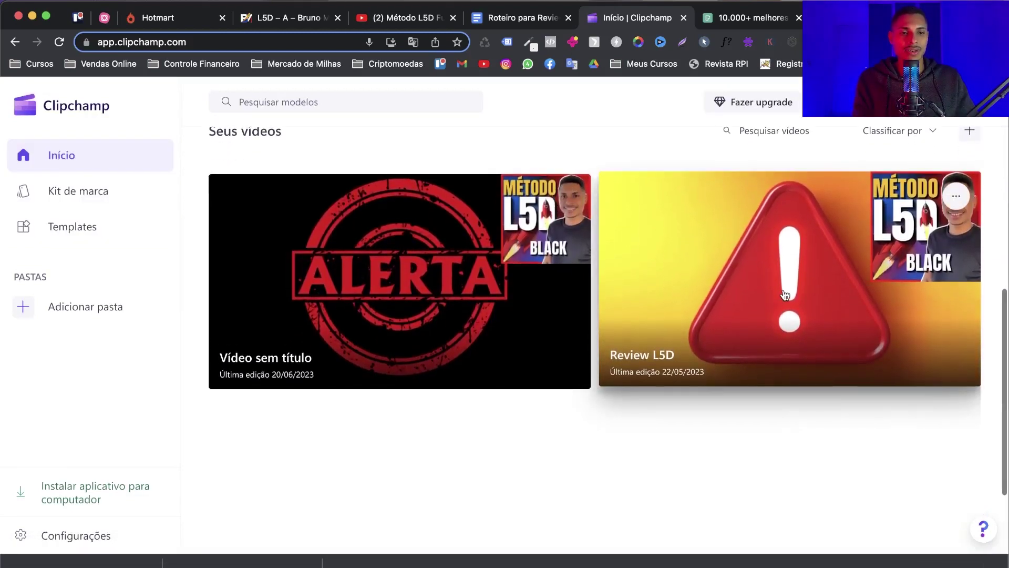
click(784, 294)
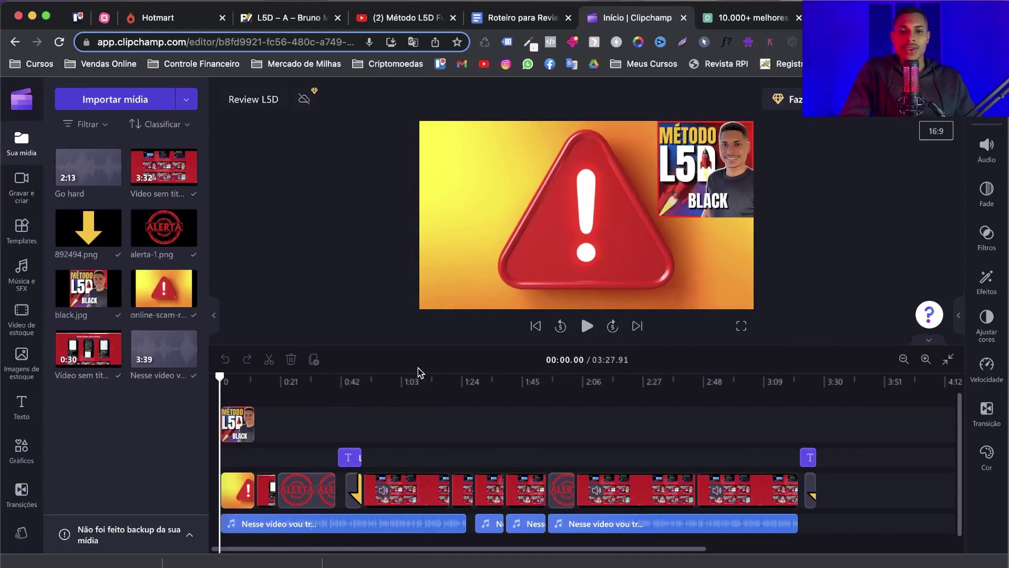
Preview the opening and the "LINK NA DESCRIÇÃO DO VÍDEO" arrow scene at 00:44.76, and view the available text styles
key(space)
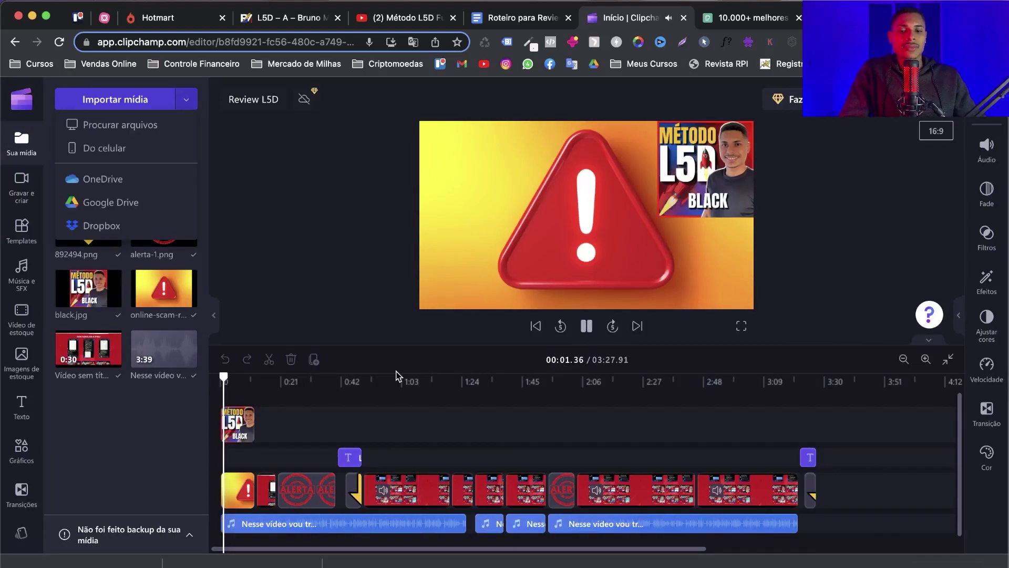
key(space)
key(Escape)
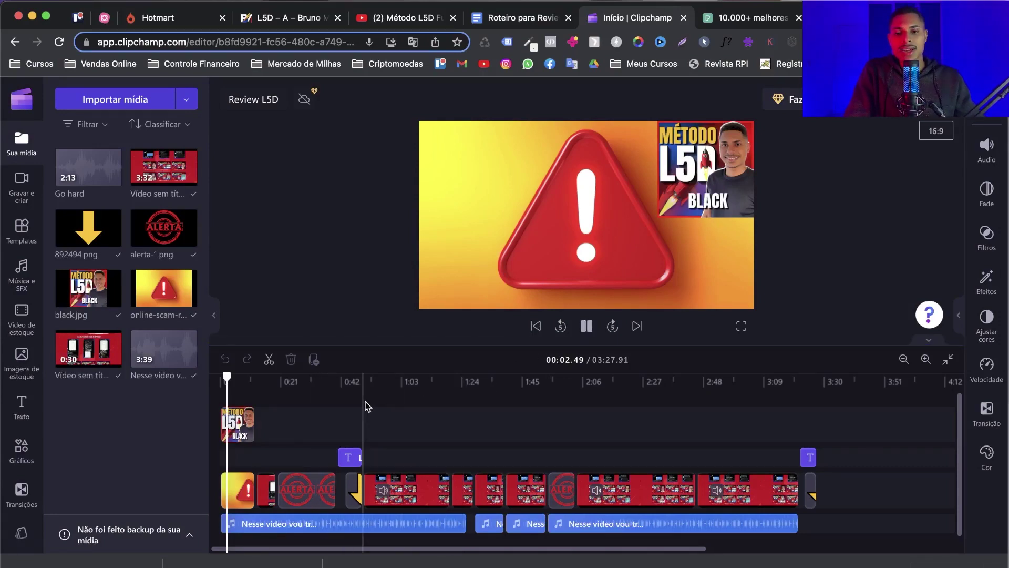
key(space)
key(Escape)
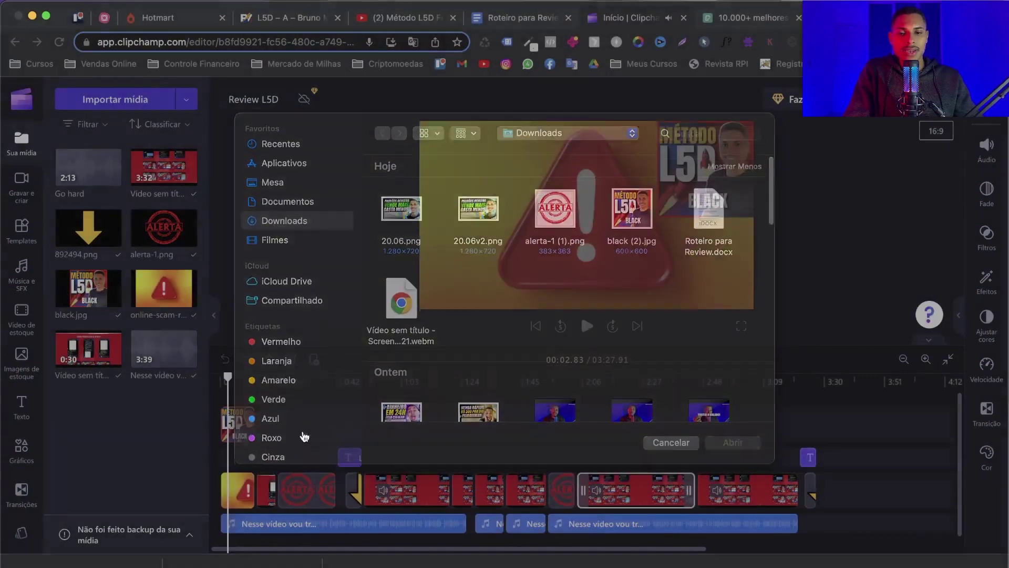
drag(227, 376, 348, 393)
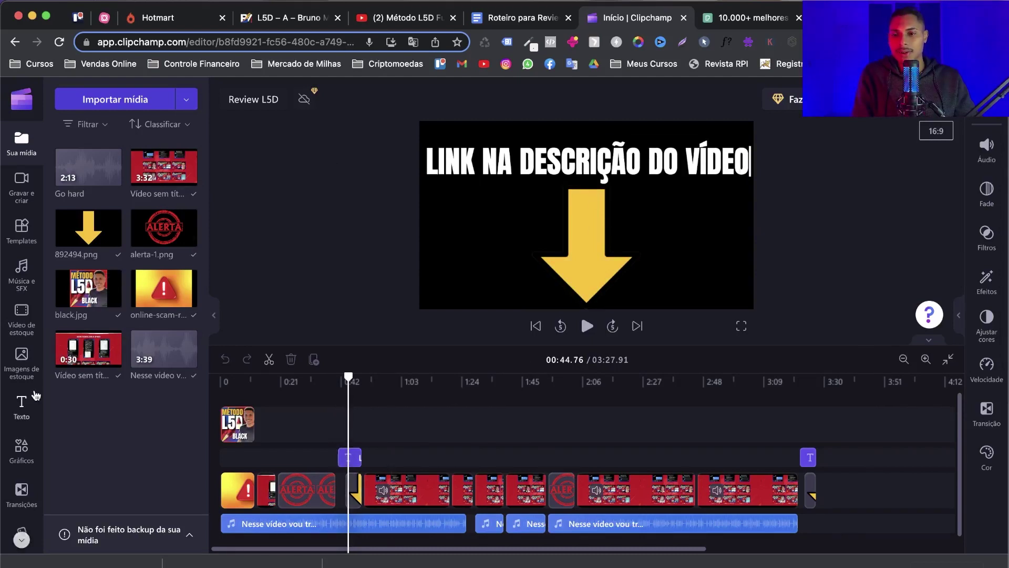
click(22, 408)
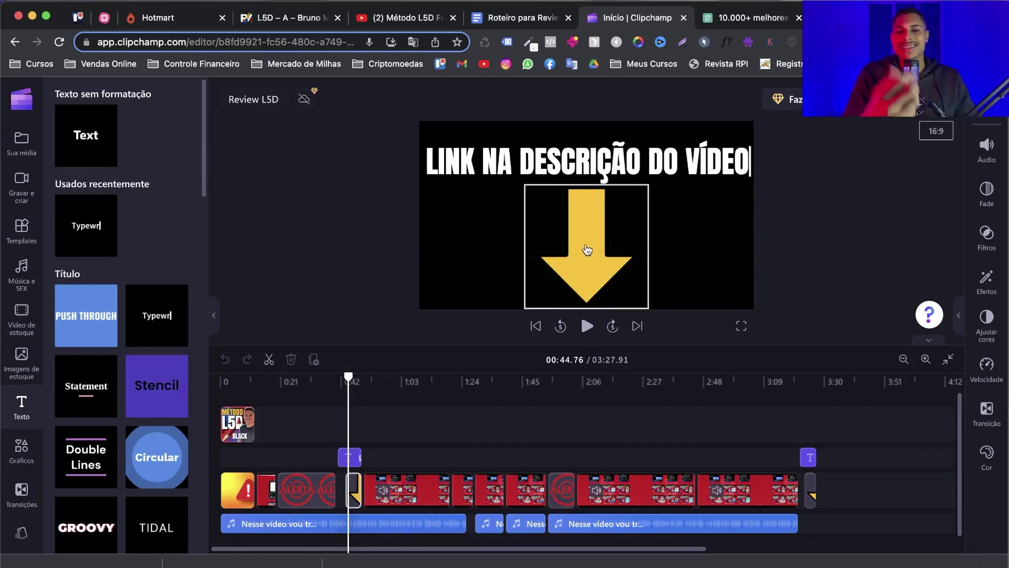
Search Google Images for "seta imagem", browse the arrow images and return to the Clipchamp project
click(841, 17)
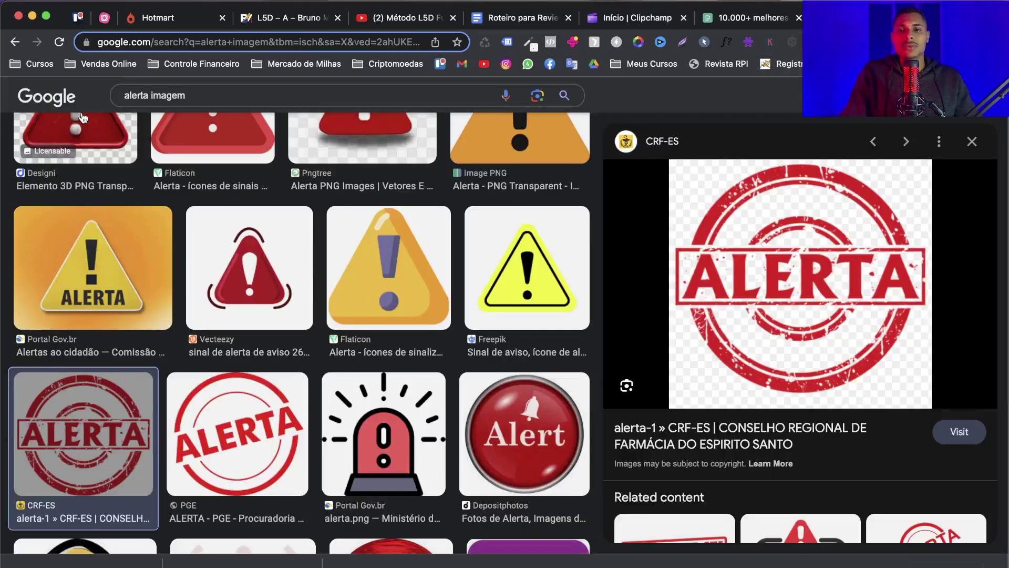
double_click(149, 94)
text(seta)
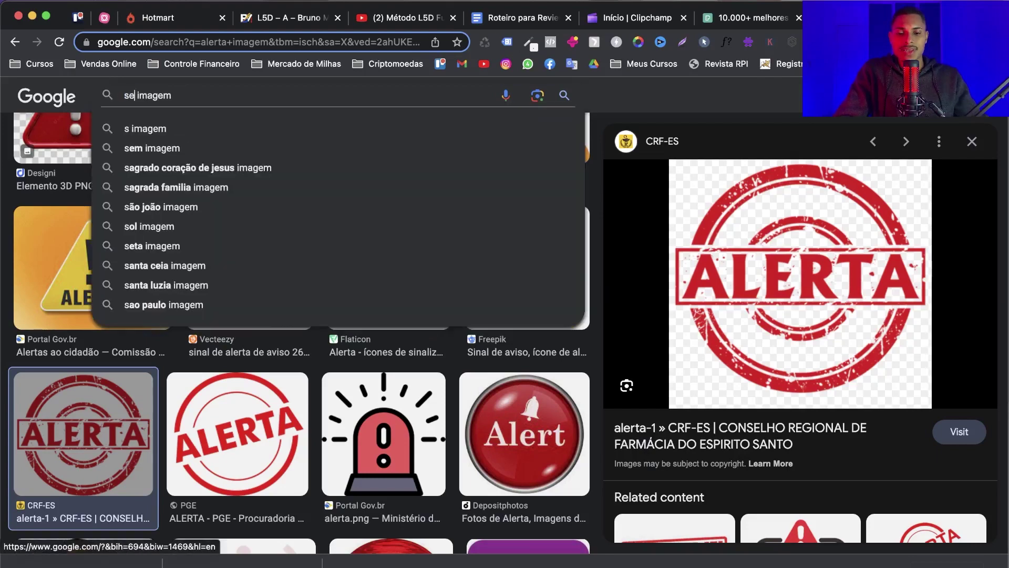
key(Return)
scroll(578, 341, down, 6)
scroll(577, 342, down, 10)
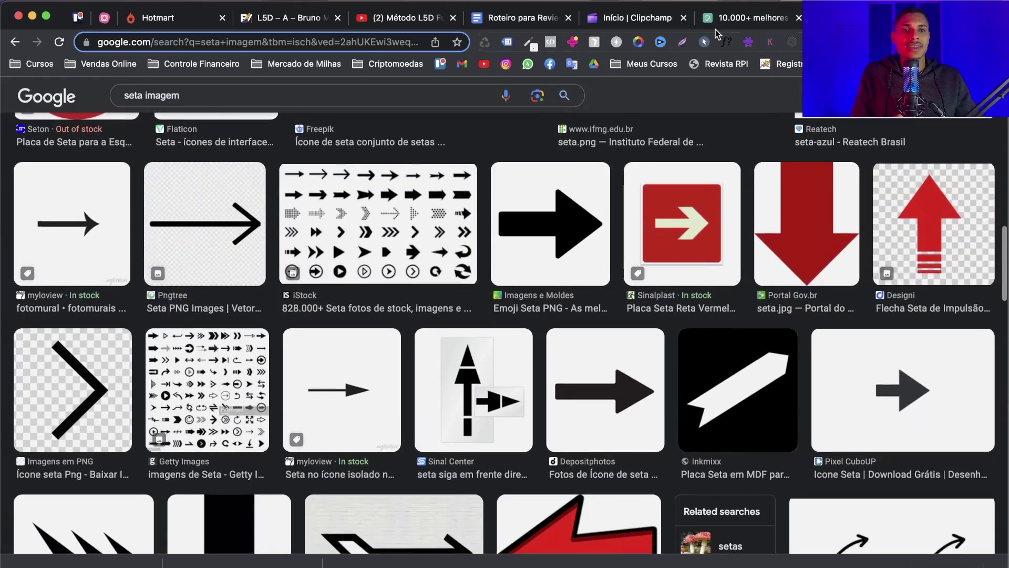
click(633, 17)
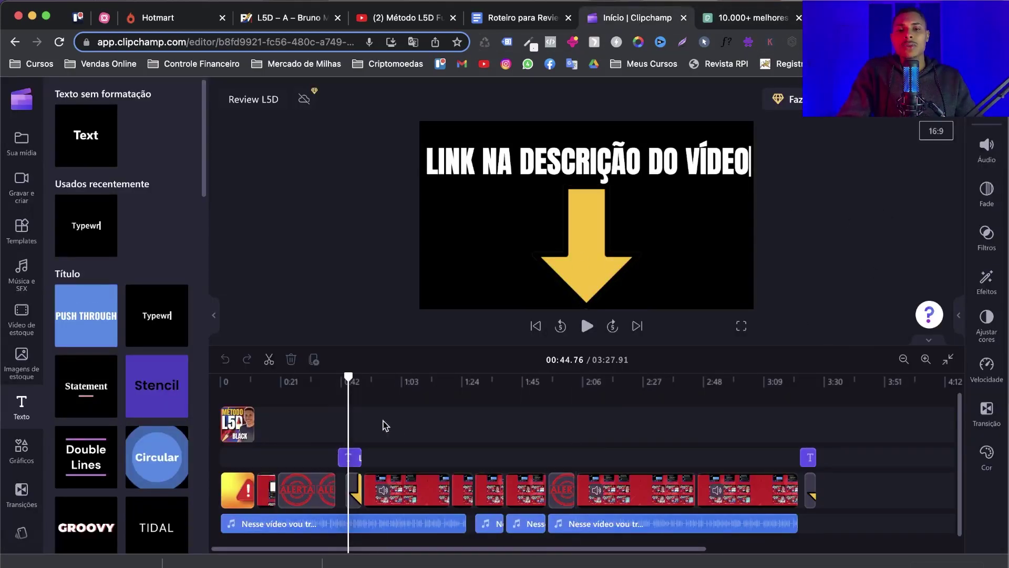
Play the description-link scene from about 0:41 and the student results footage from about 1:22
drag(343, 378, 337, 377)
key(space)
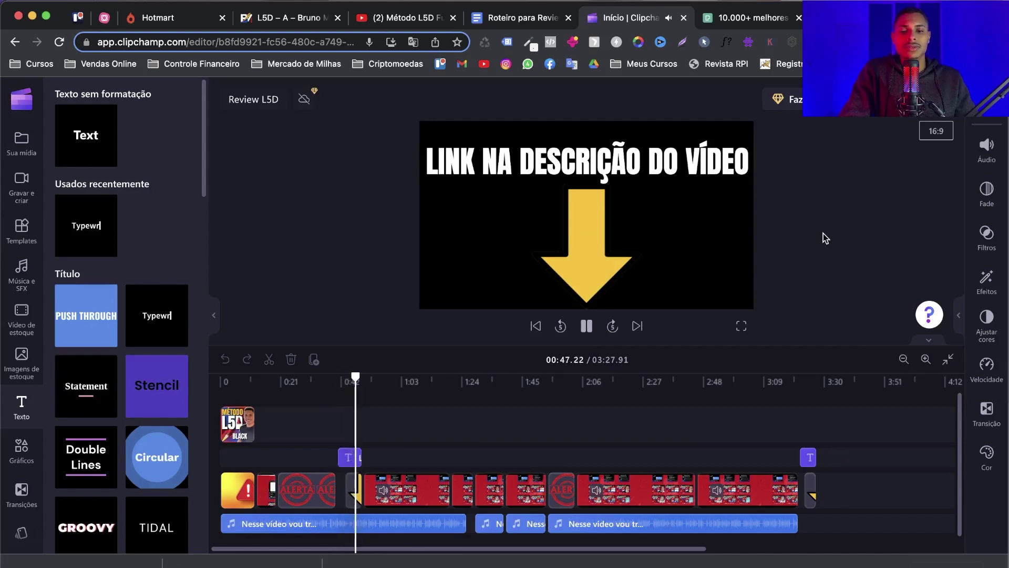
key(space)
drag(362, 376, 455, 381)
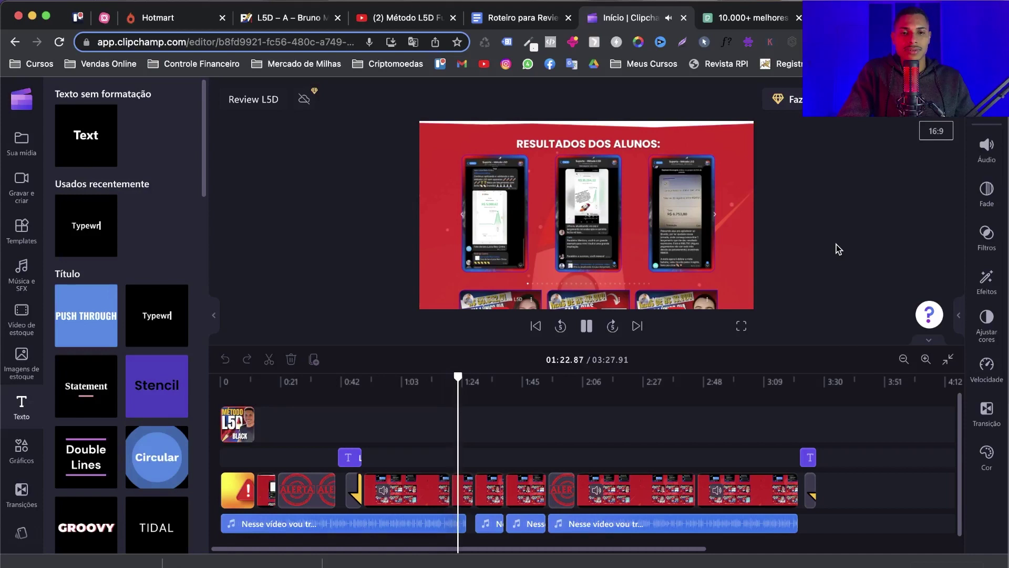
key(space)
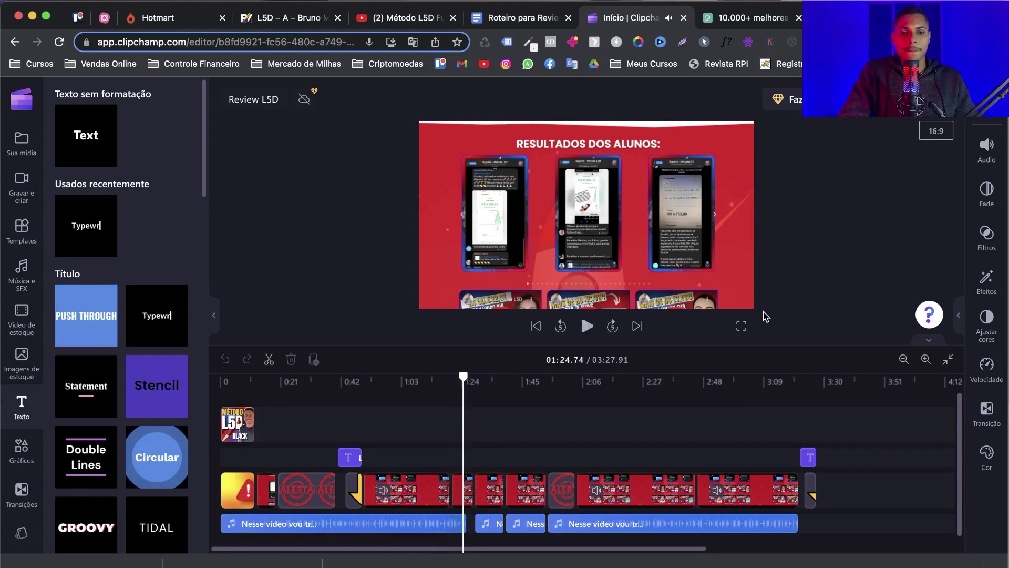
click(568, 205)
click(851, 233)
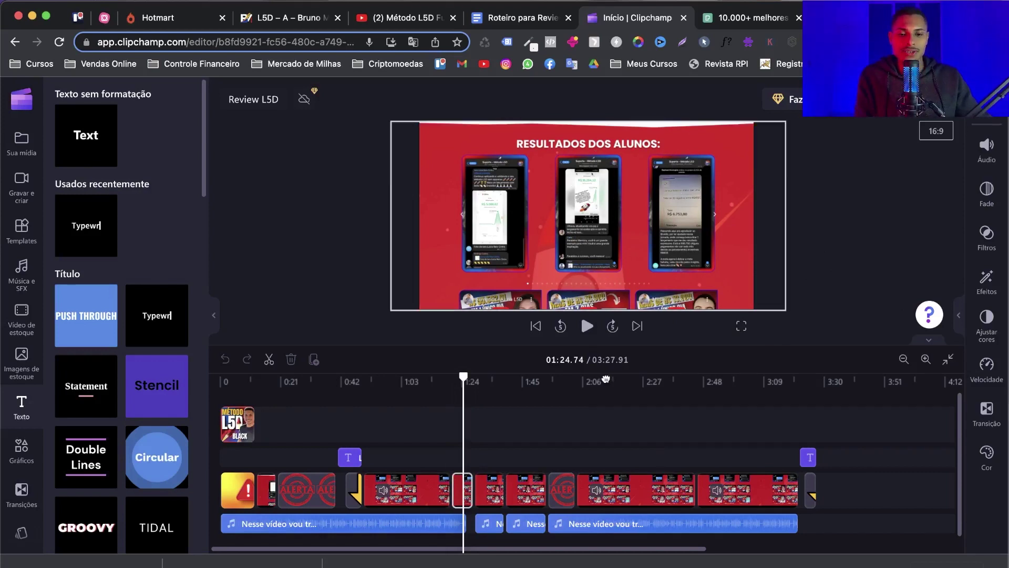
Inspect the results clip at 02:22.67 on the timeline
drag(463, 376, 626, 406)
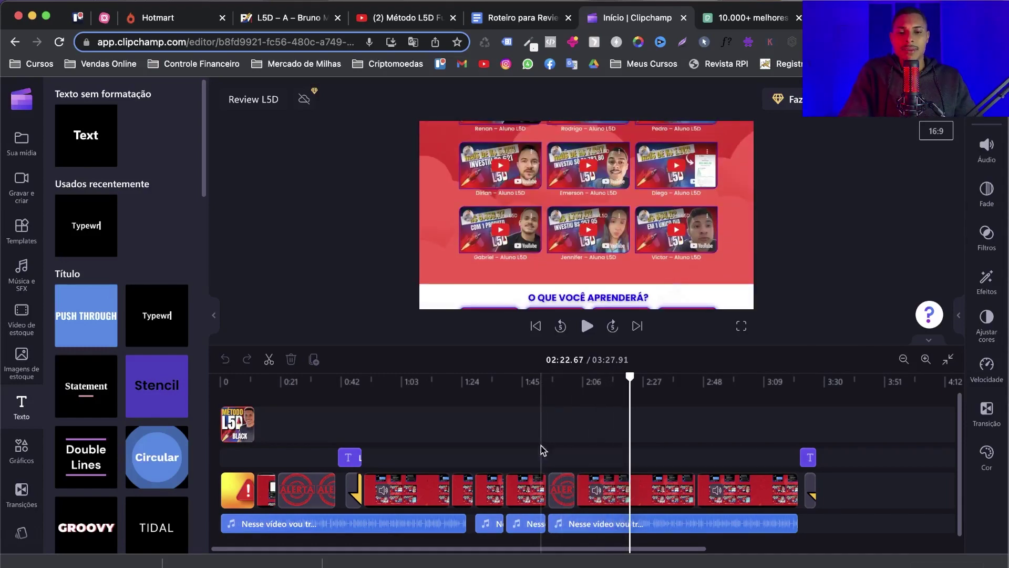
click(642, 491)
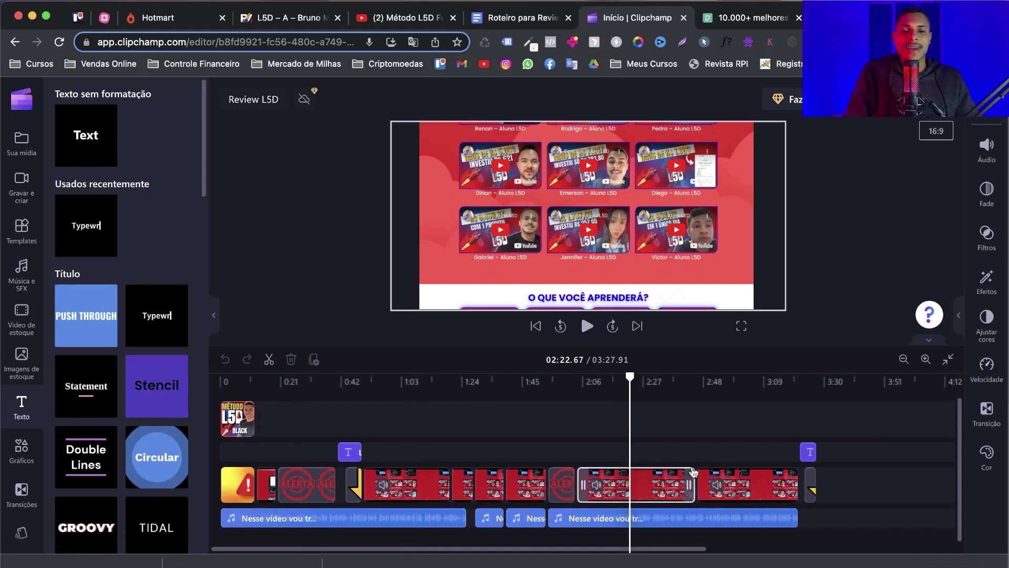
click(688, 439)
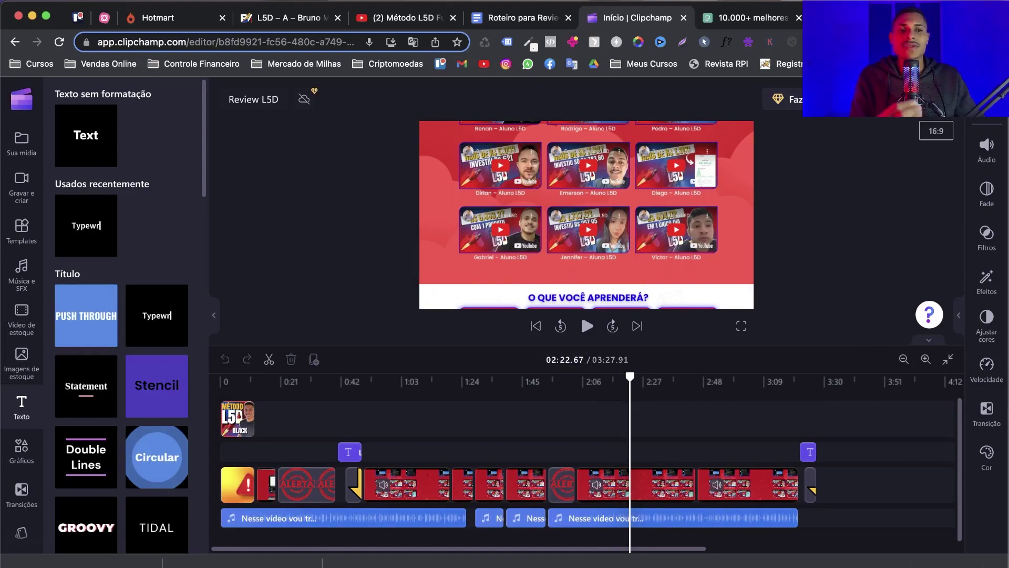
Export the Review L5D video at 1080p
click(970, 98)
click(802, 278)
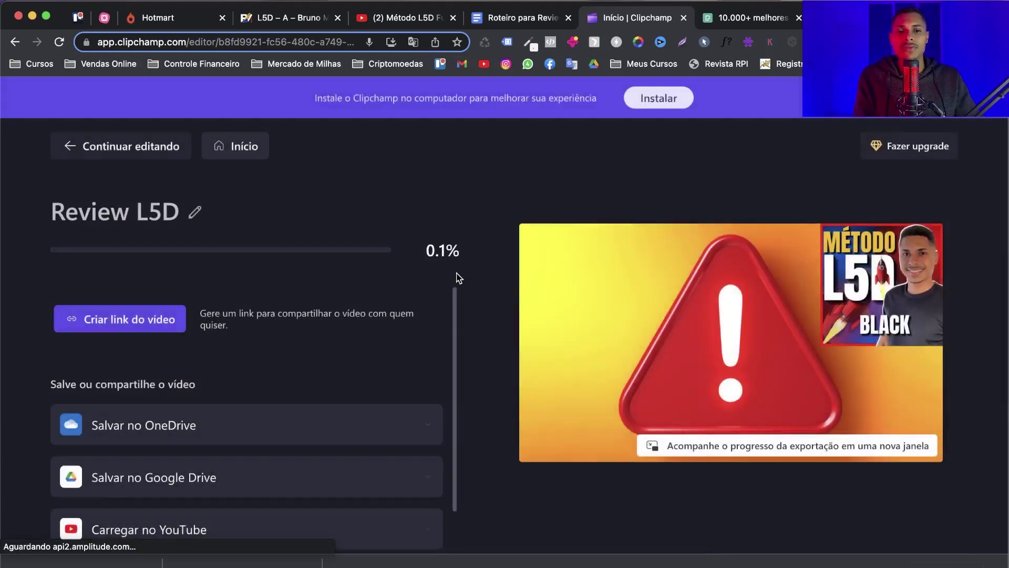
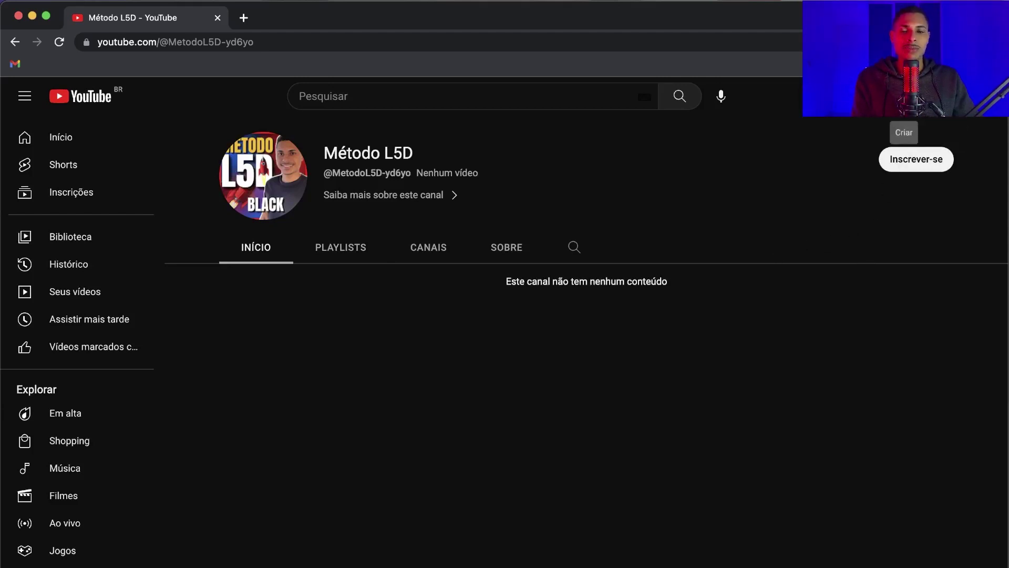
Upload the "Review L5D - Feito com o Clipchamp" MP4 from Downloads to the Método L5D channel
scroll(442, 189, down, 1)
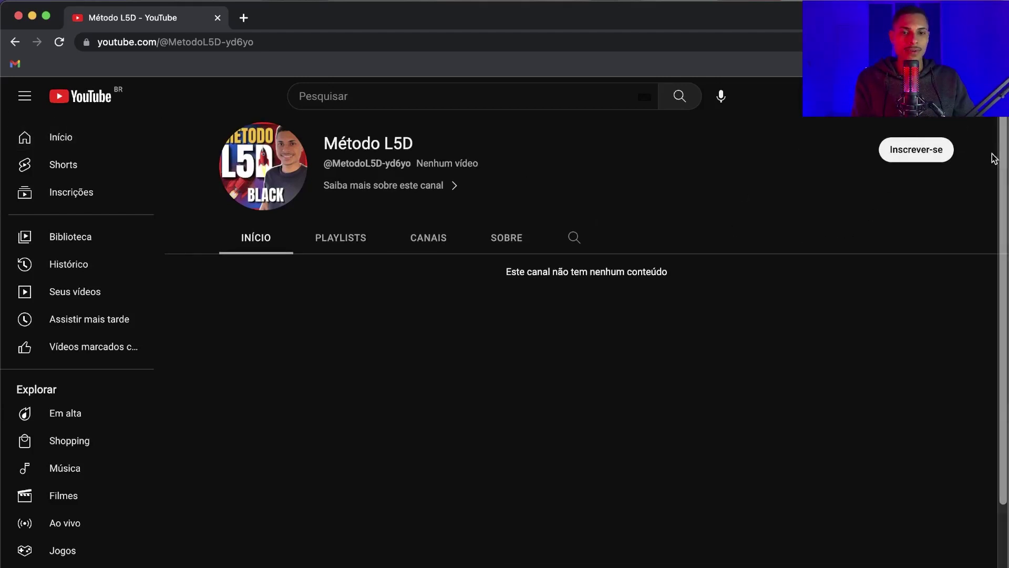
scroll(349, 318, up, 1)
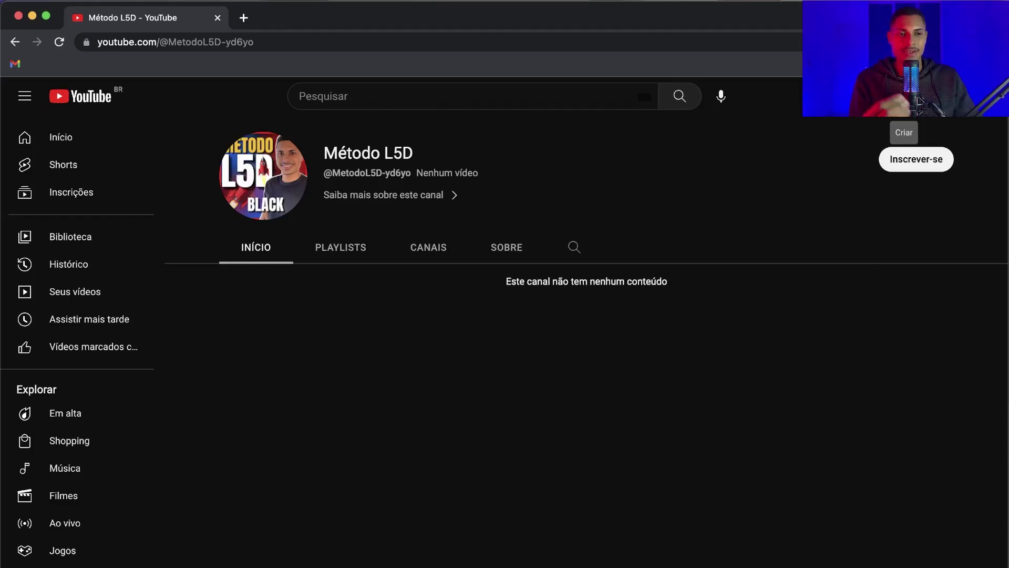
click(904, 96)
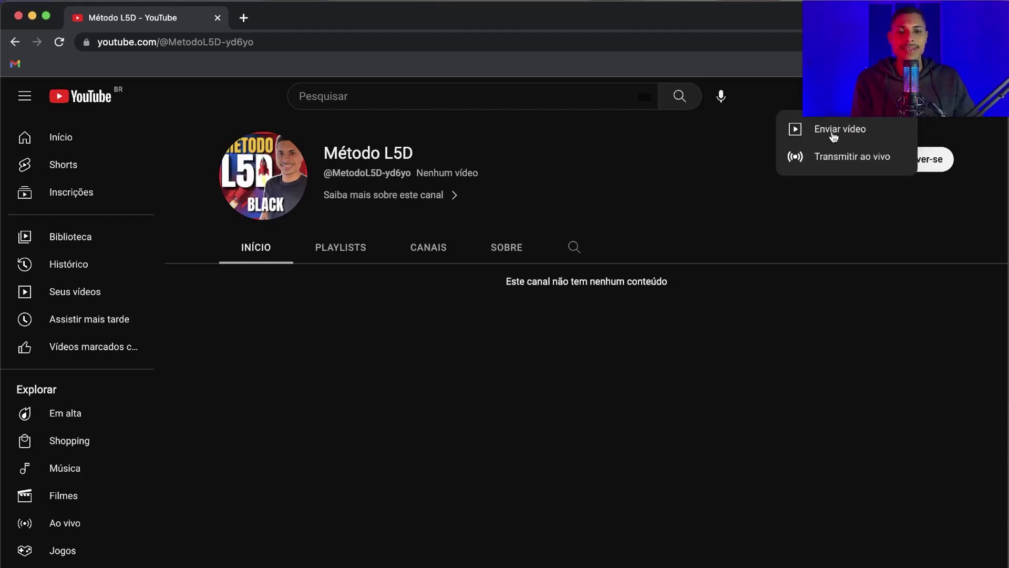
click(867, 130)
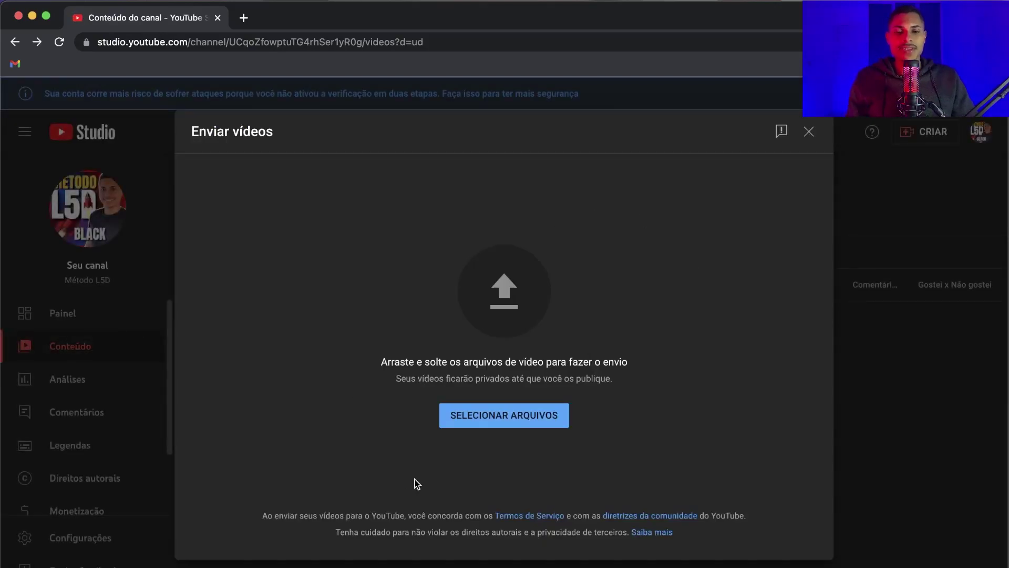
click(503, 419)
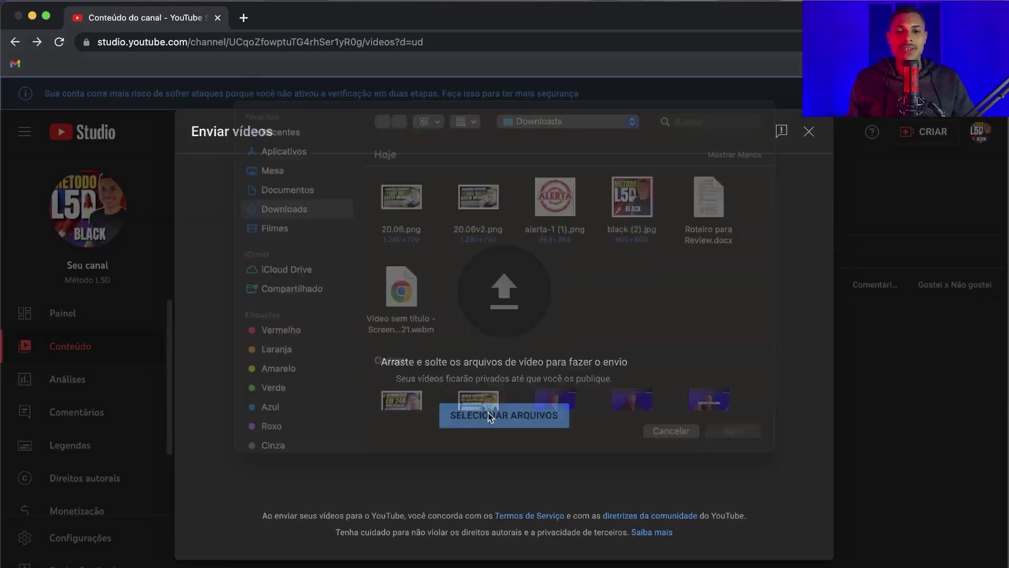
click(730, 233)
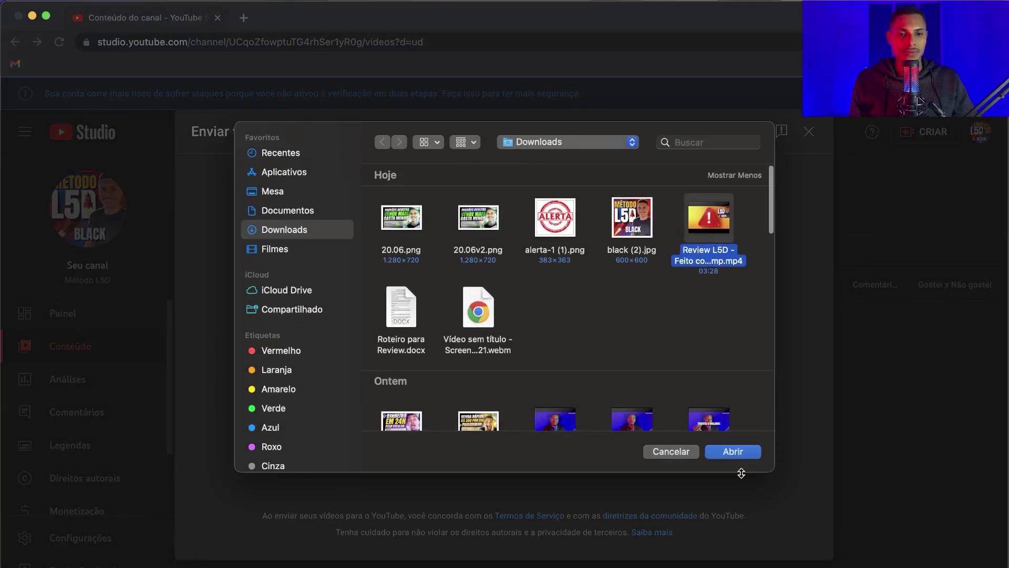
click(733, 452)
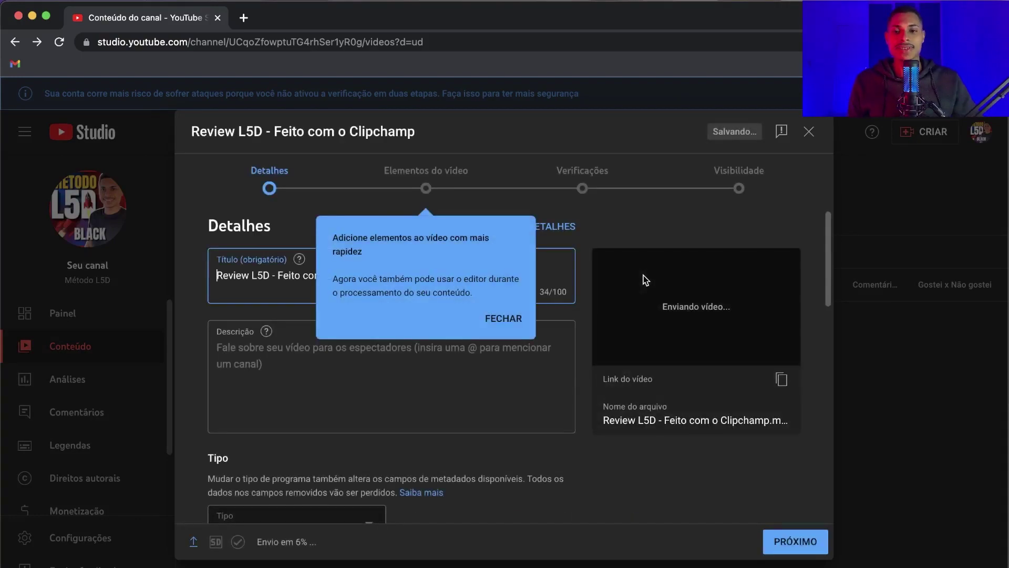
Dismiss the video elements tip and shorten the video title to "Review L5D -"
click(497, 319)
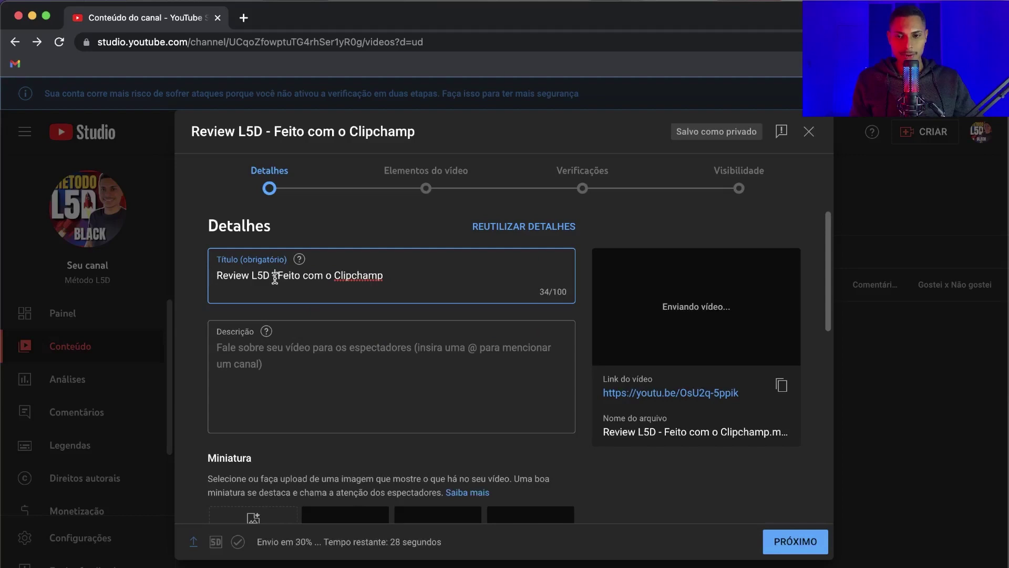
drag(274, 279, 383, 276)
key(BackSpace)
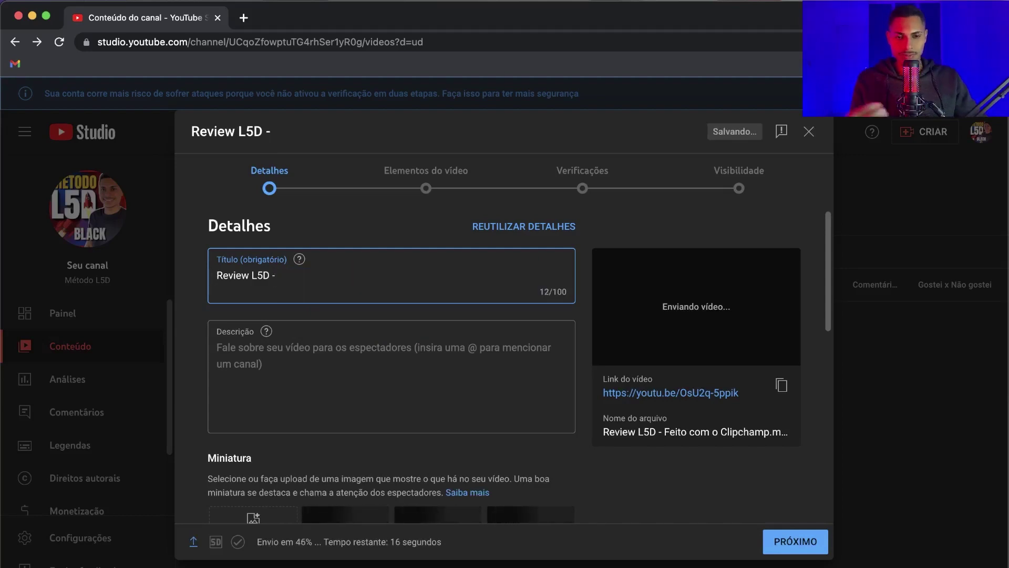
Look over the description and thumbnail sections of the video's upload details
scroll(324, 488, down, 2)
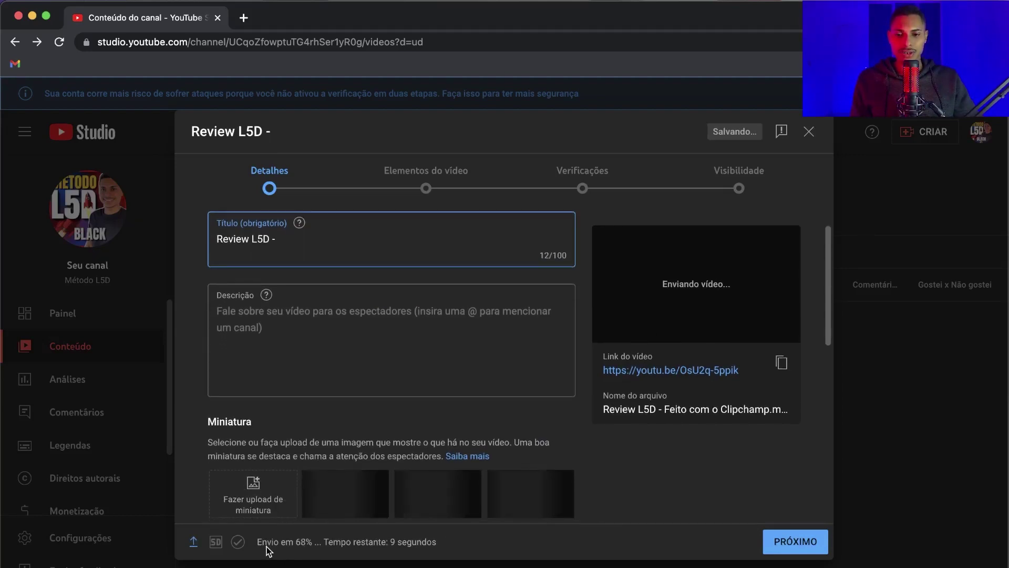
scroll(356, 383, up, 2)
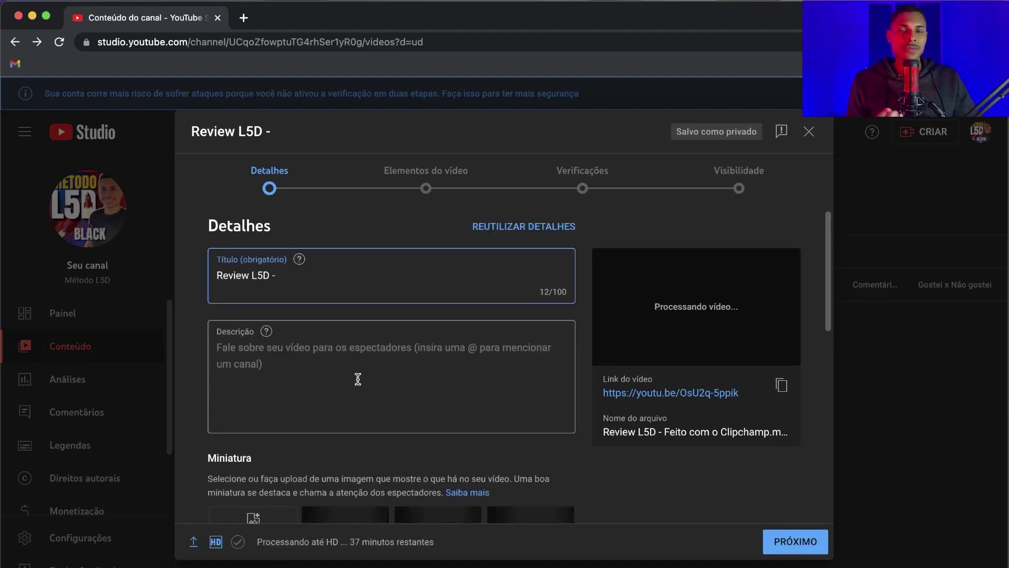
scroll(352, 362, down, 5)
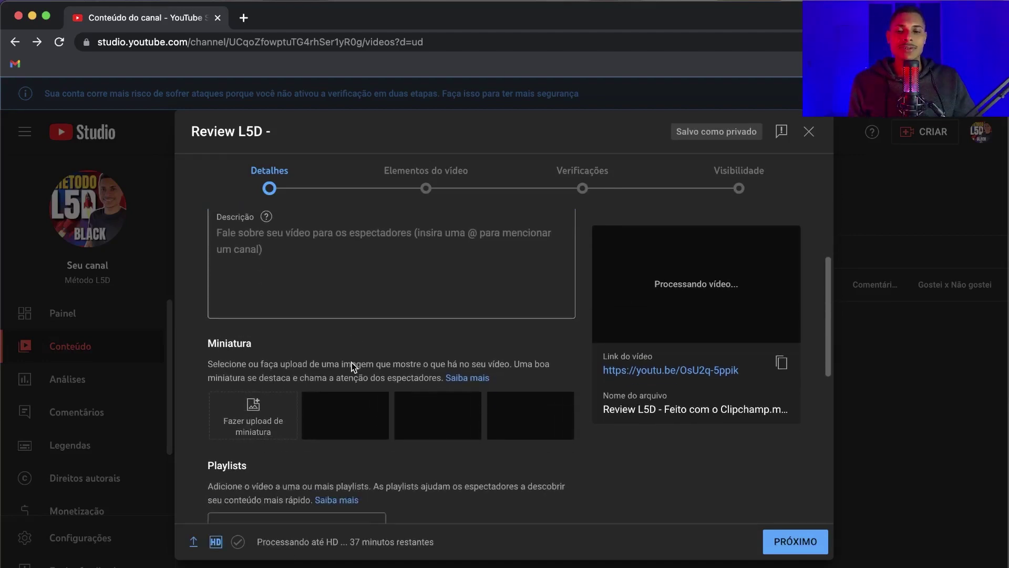
scroll(349, 322, up, 1)
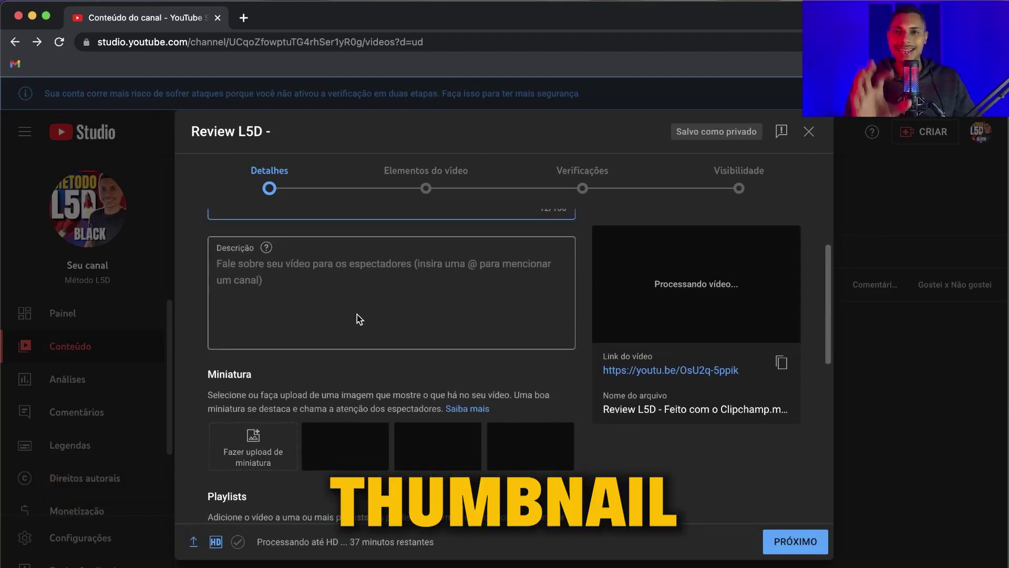
scroll(326, 284, up, 1)
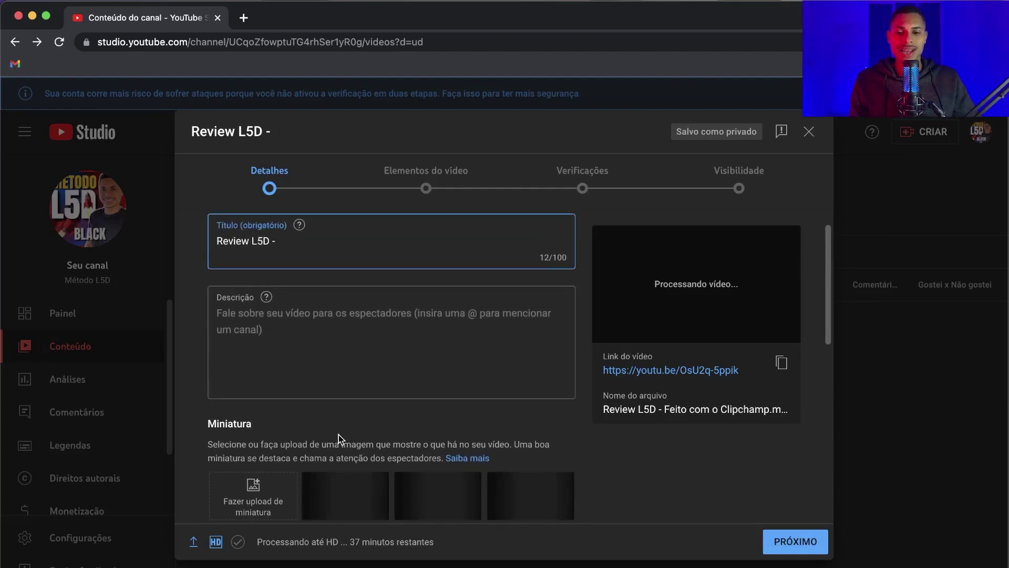
scroll(257, 468, down, 1)
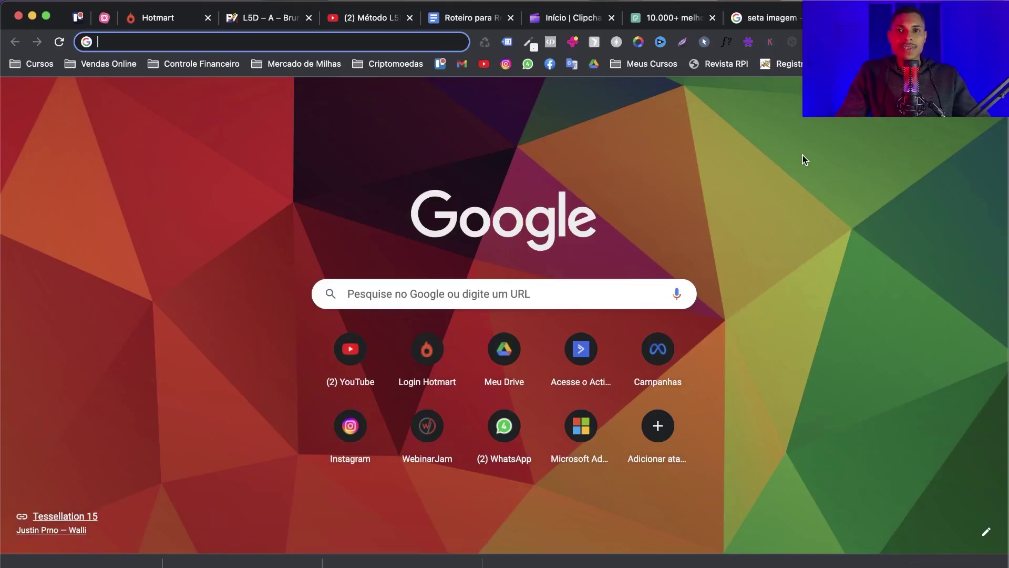
Switch to Canva at canva.com, dismiss the Canva Pro trial offer and look over the home page
text(canva.com)
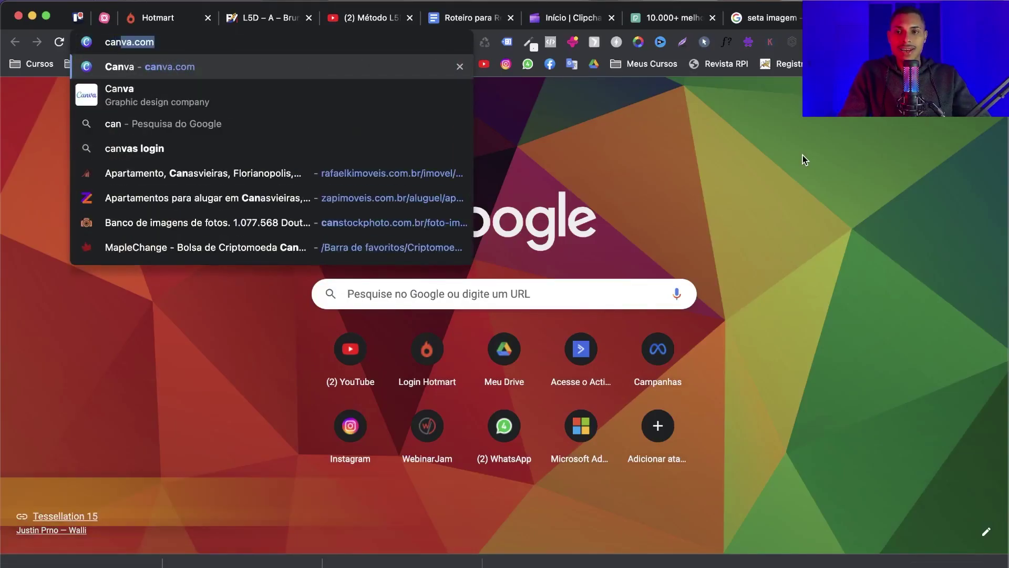
key(Return)
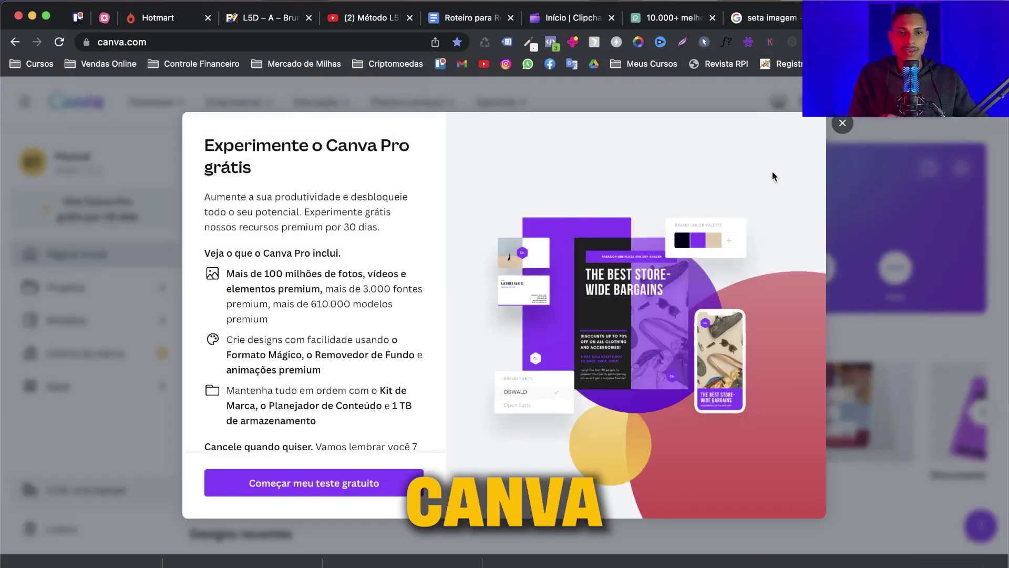
click(841, 124)
scroll(580, 336, down, 3)
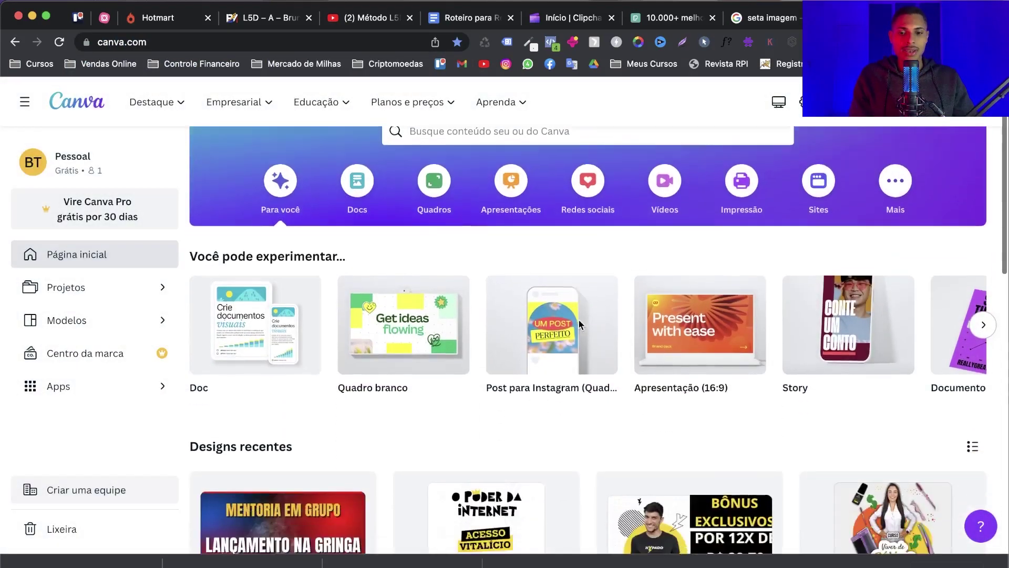
scroll(735, 221, up, 1)
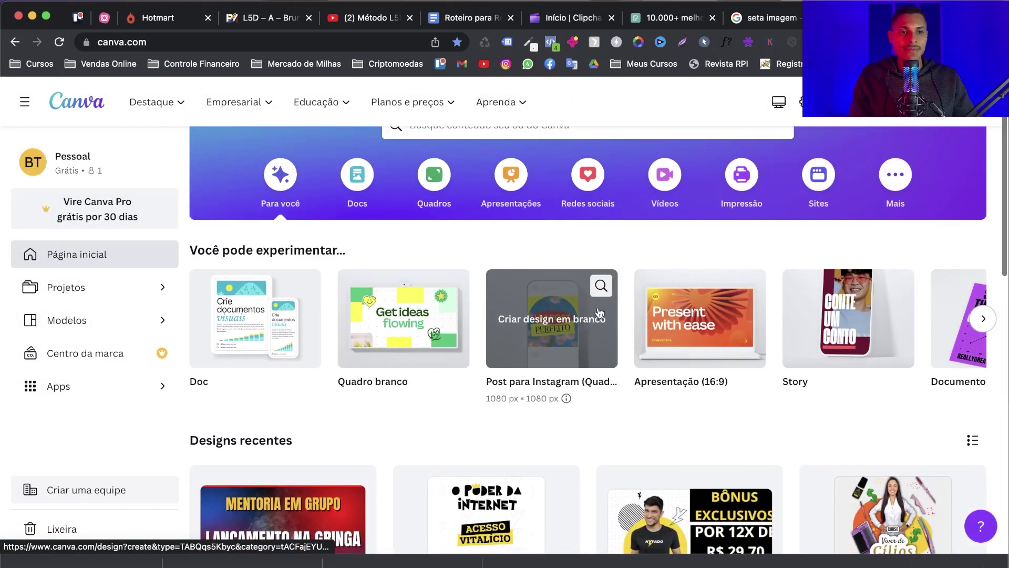
Search the design types for "youtu" and create a blank YouTube thumbnail of 1280 × 720 px
click(888, 118)
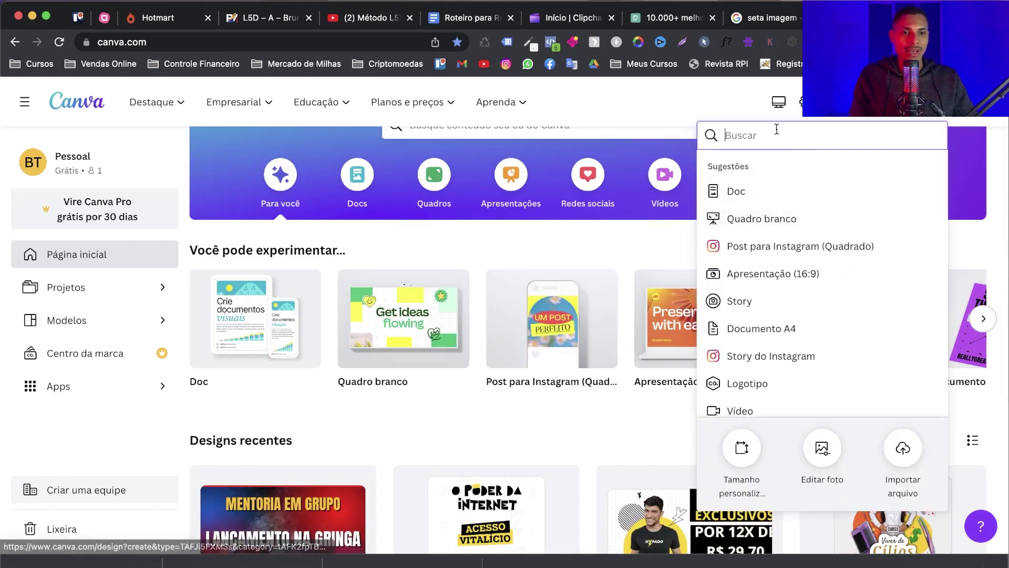
text(youtu)
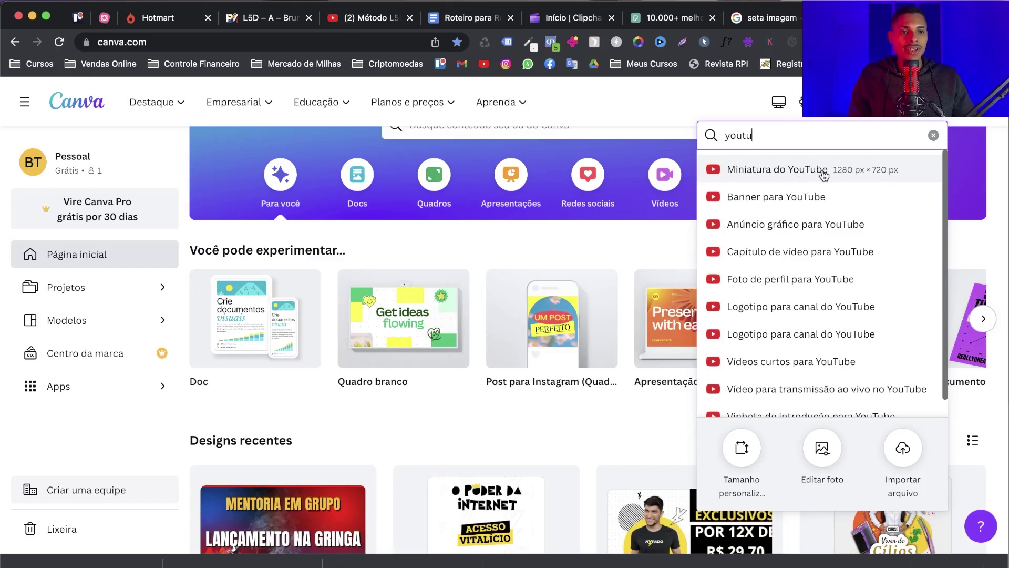
click(791, 176)
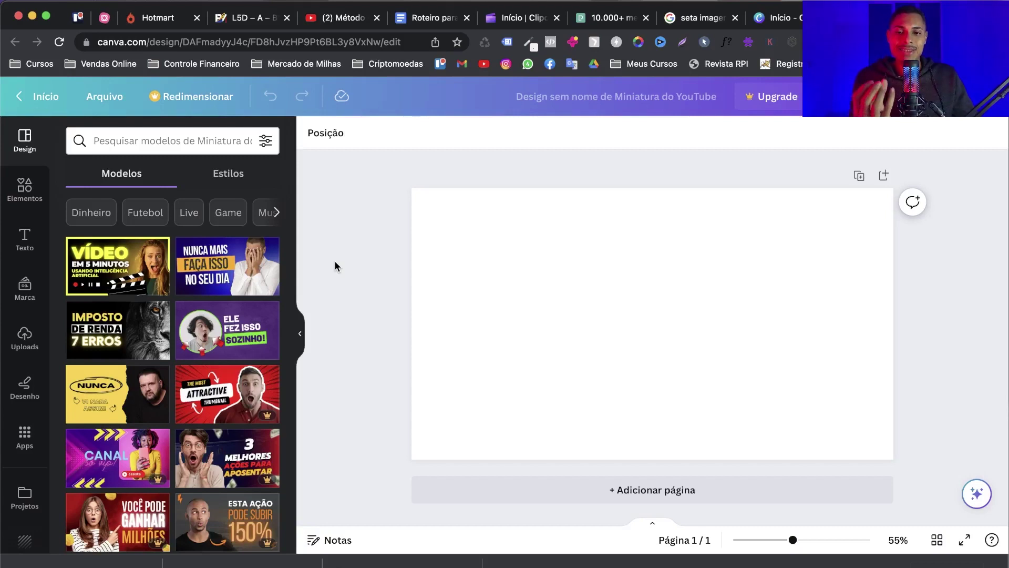
Browse the thumbnail templates and apply the orange and purple "Novas funções escondidas" template to the blank page
scroll(179, 405, down, 3)
scroll(179, 405, down, 5)
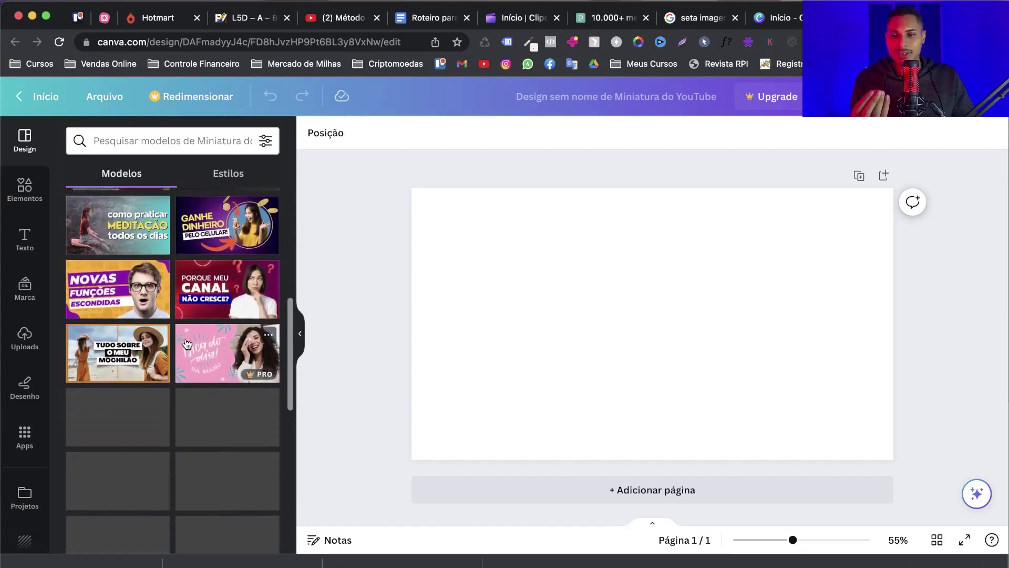
scroll(187, 344, up, 1)
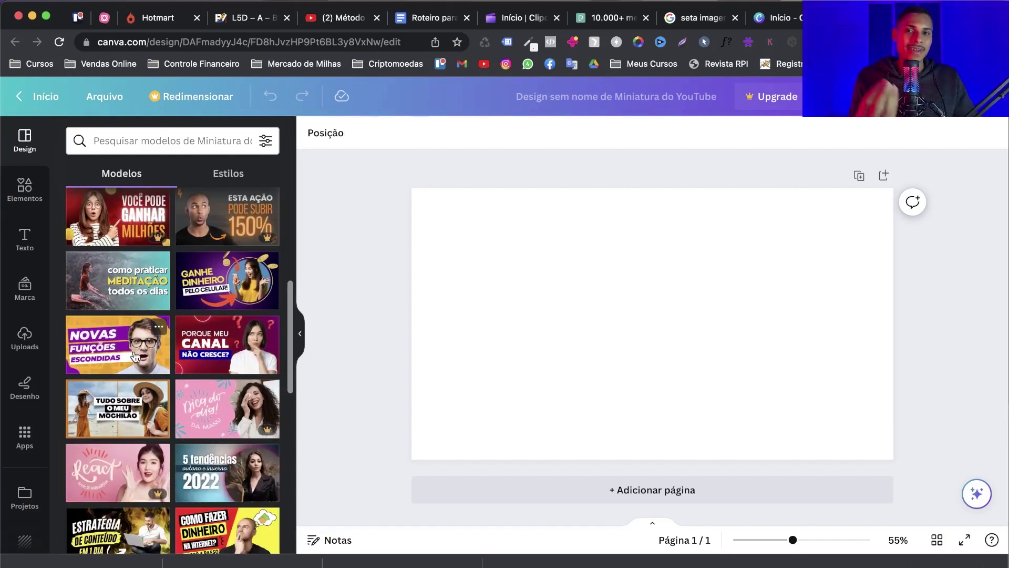
click(131, 354)
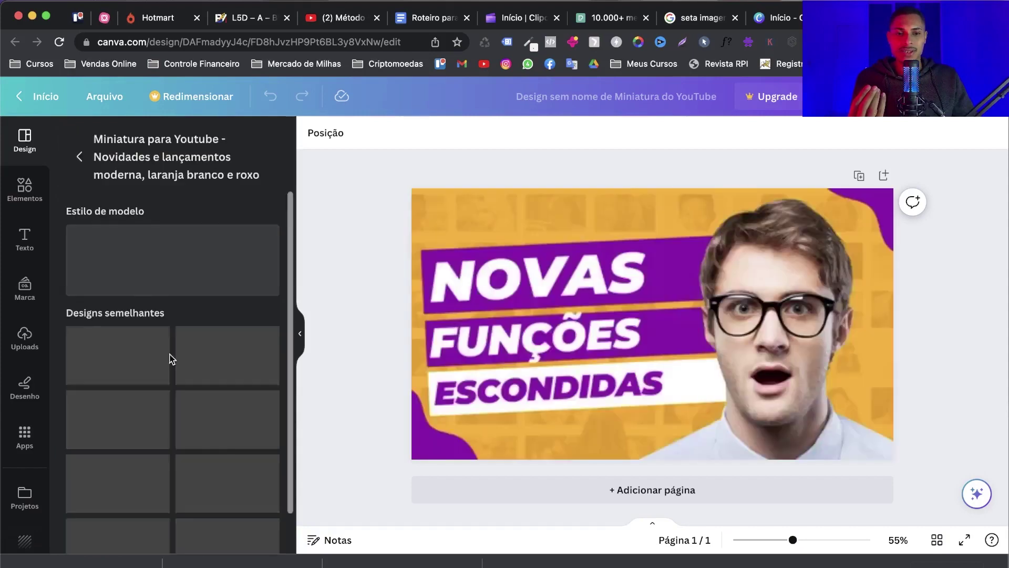
Replace the thumbnail's first text line, "NOVAS", with "02 ALERTAS"
click(597, 228)
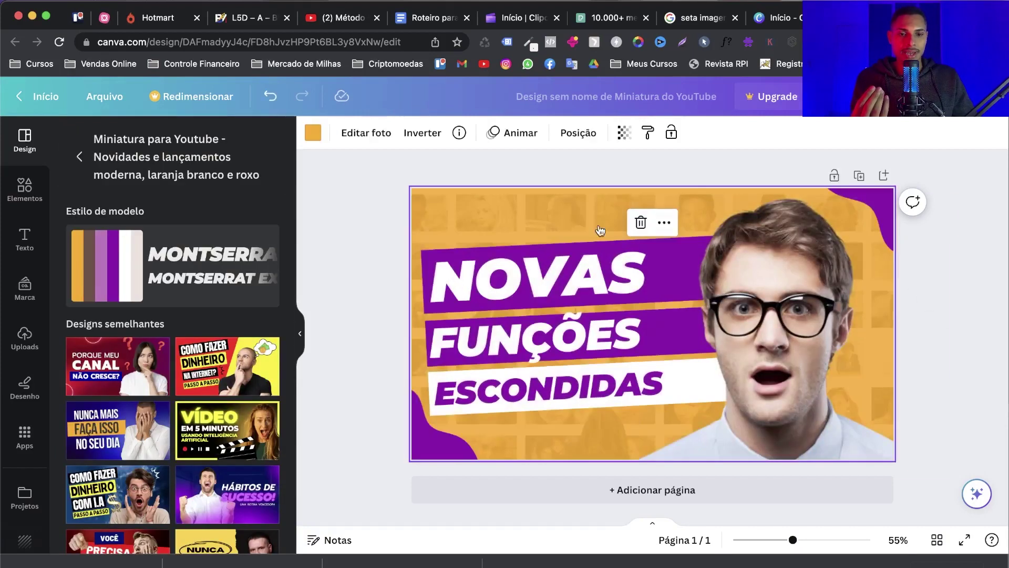
click(542, 283)
double_click(654, 271)
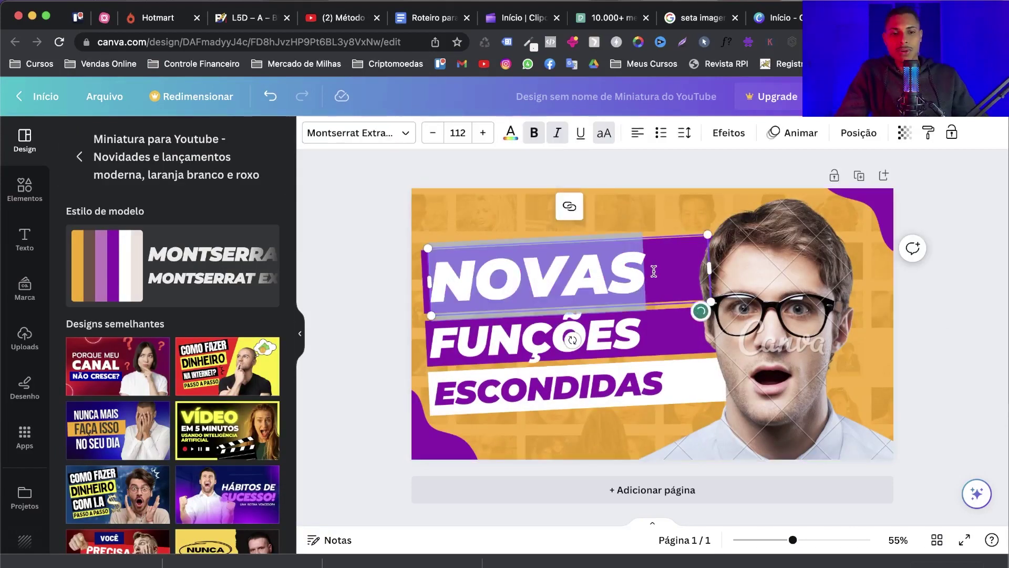
text(02 ALERTAS)
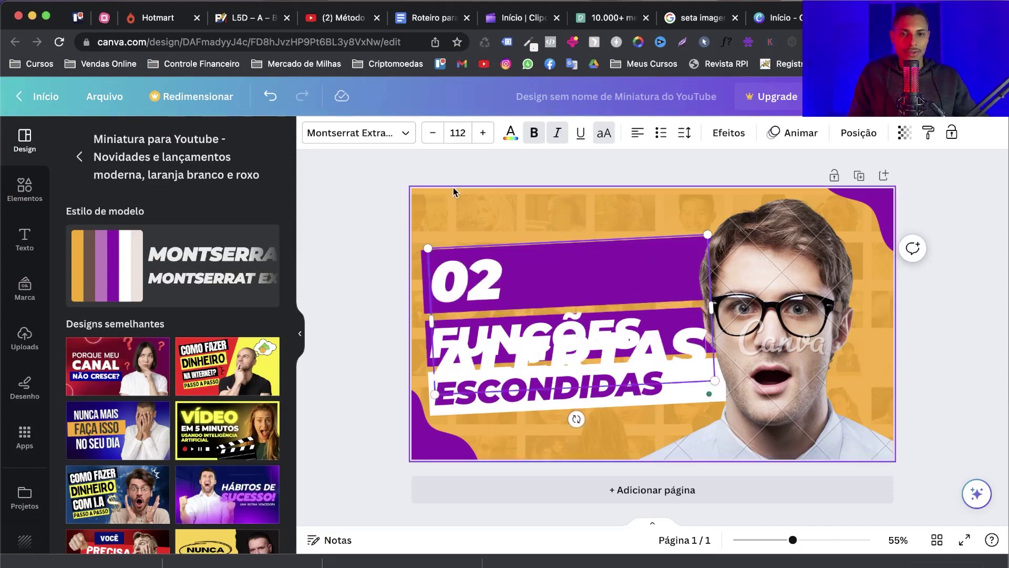
Reduce the "02 ALERTAS" font size to 88.9 and widen its text box so the text fits on one line
click(438, 137)
click(438, 137)
click(439, 138)
click(439, 137)
click(433, 133)
click(433, 132)
click(433, 133)
click(434, 133)
click(434, 133)
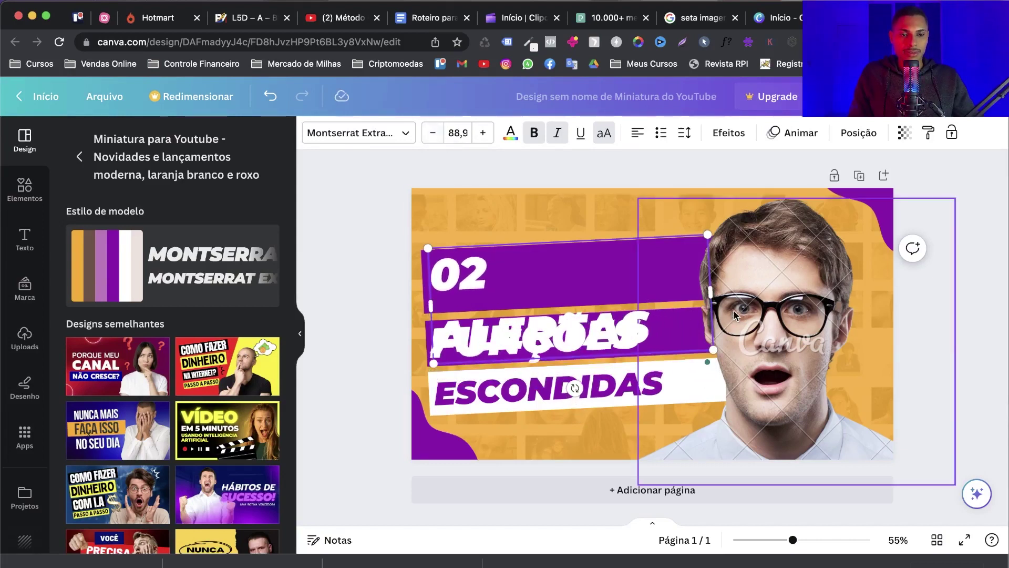
mouse_move(711, 293)
mouse_down()
mouse_move(750, 287)
mouse_move(728, 287)
mouse_up()
mouse_move(646, 288)
key(Escape)
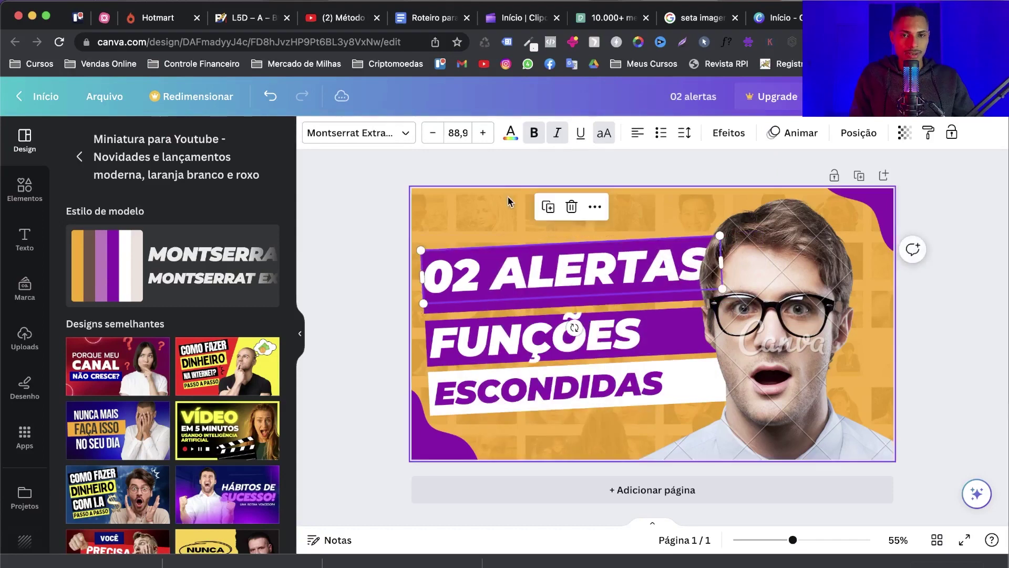
Set the "02 ALERTAS" font size to 85 and nudge the text within its purple bar
click(459, 134)
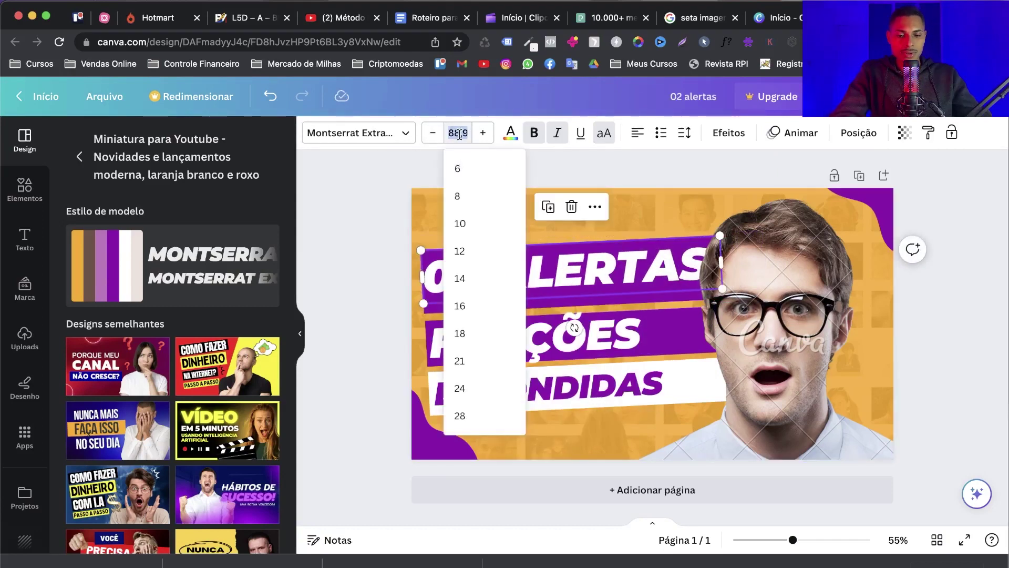
text(85)
key(Return)
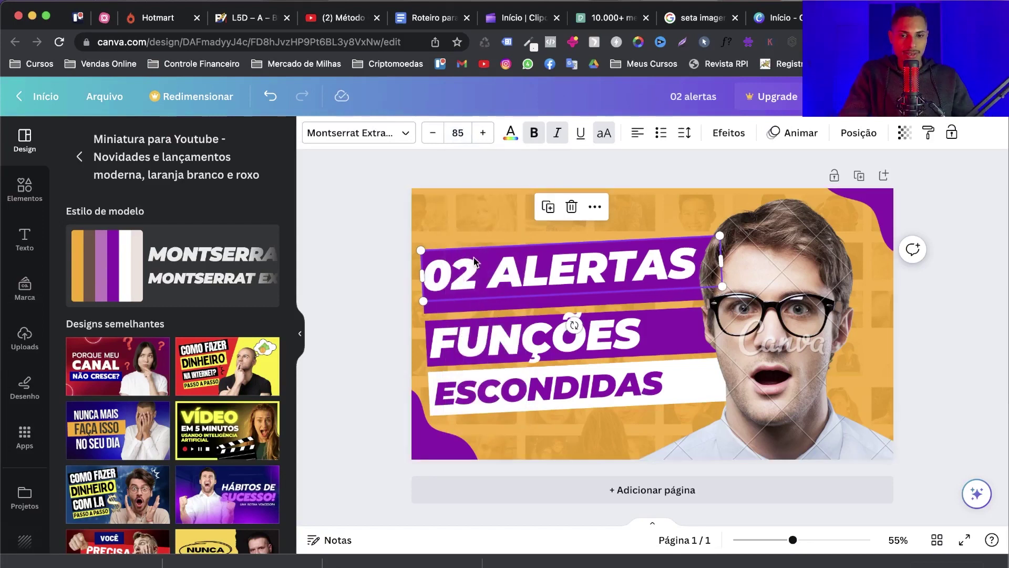
drag(590, 269, 593, 273)
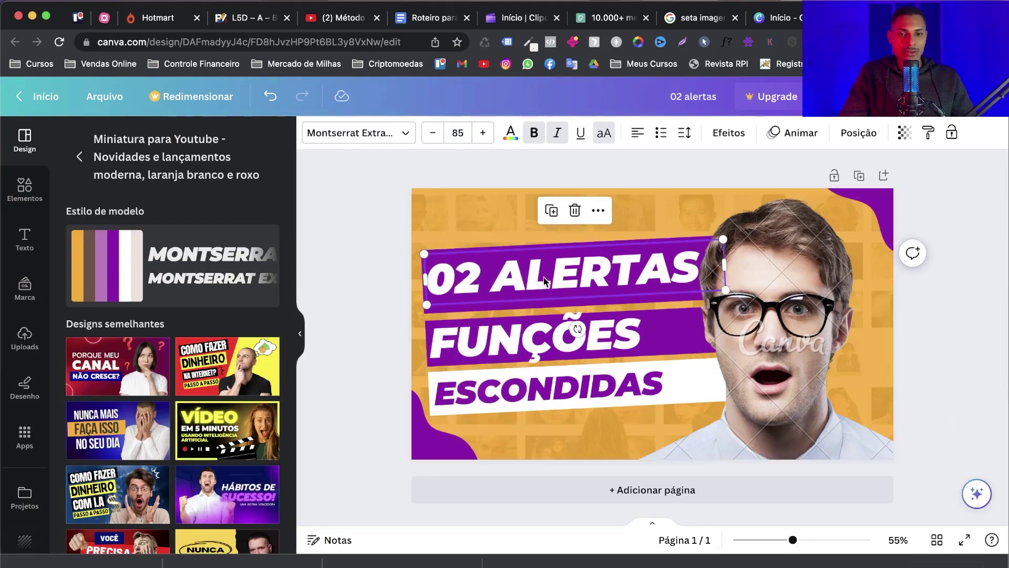
click(961, 306)
Replace the thumbnail's second text line, "FUNÇÕES", with "NÃO COMPRE"
double_click(545, 341)
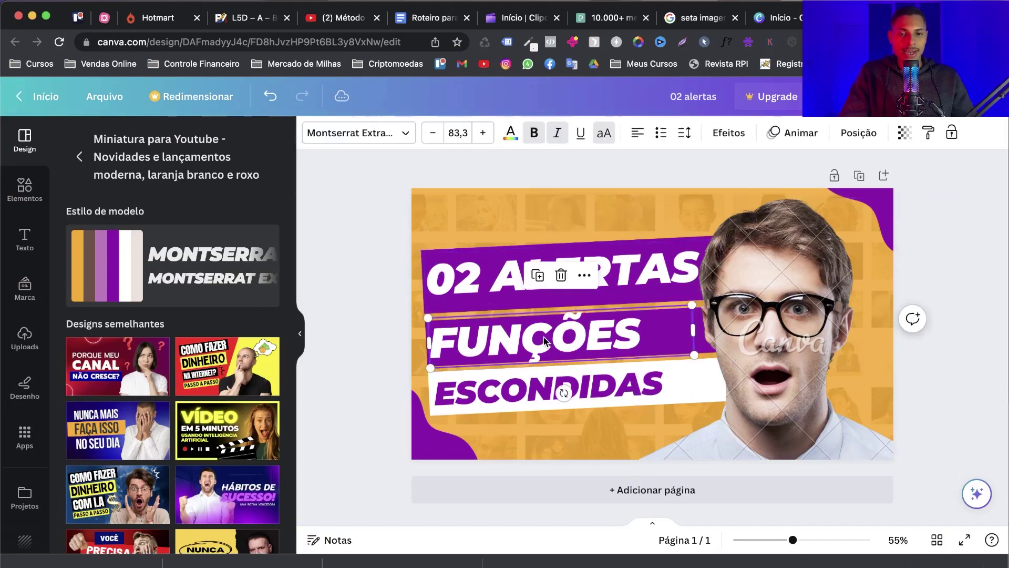
text(N)
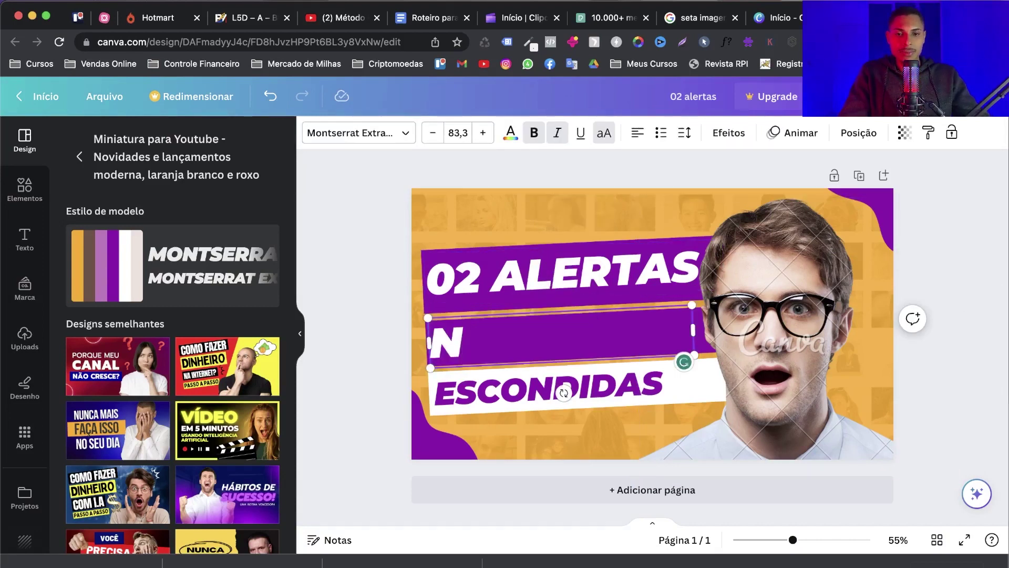
text(ÃO COMPRE)
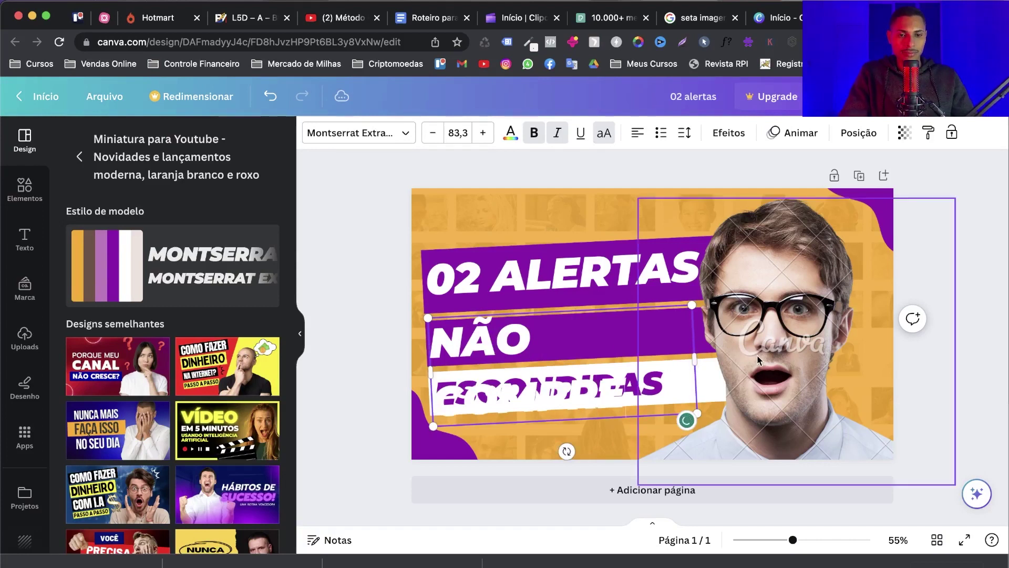
Reduce the "NÃO COMPRE" font size to 75 and widen its text box so the text fits on one line
click(433, 132)
click(433, 133)
click(433, 133)
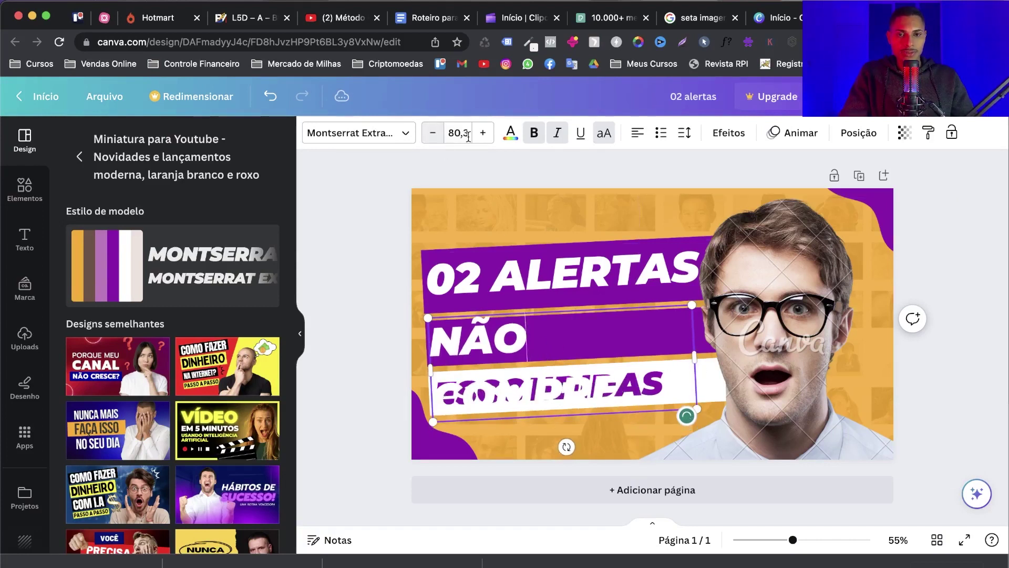
click(467, 135)
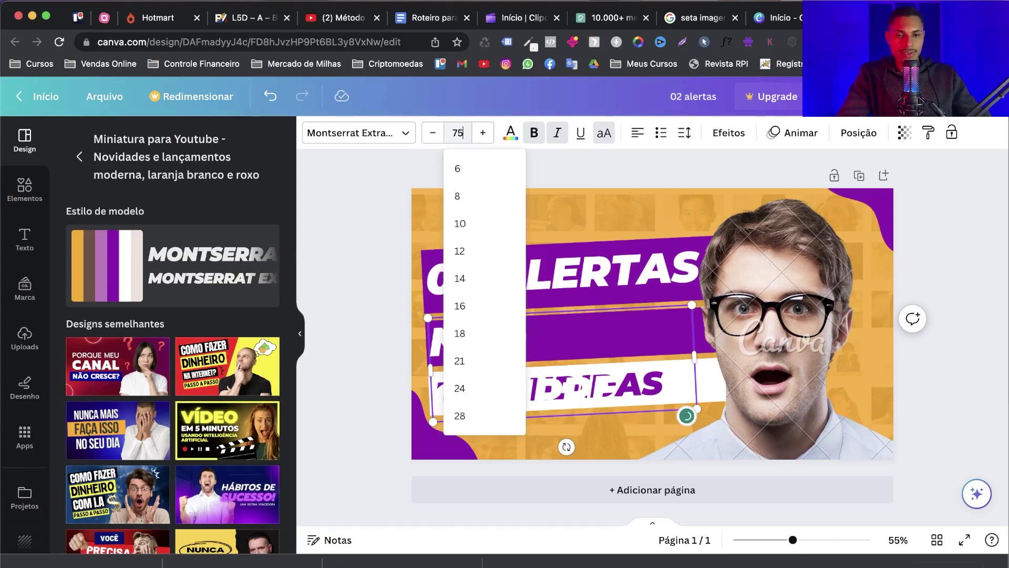
text(75)
key(Return)
drag(696, 355, 777, 358)
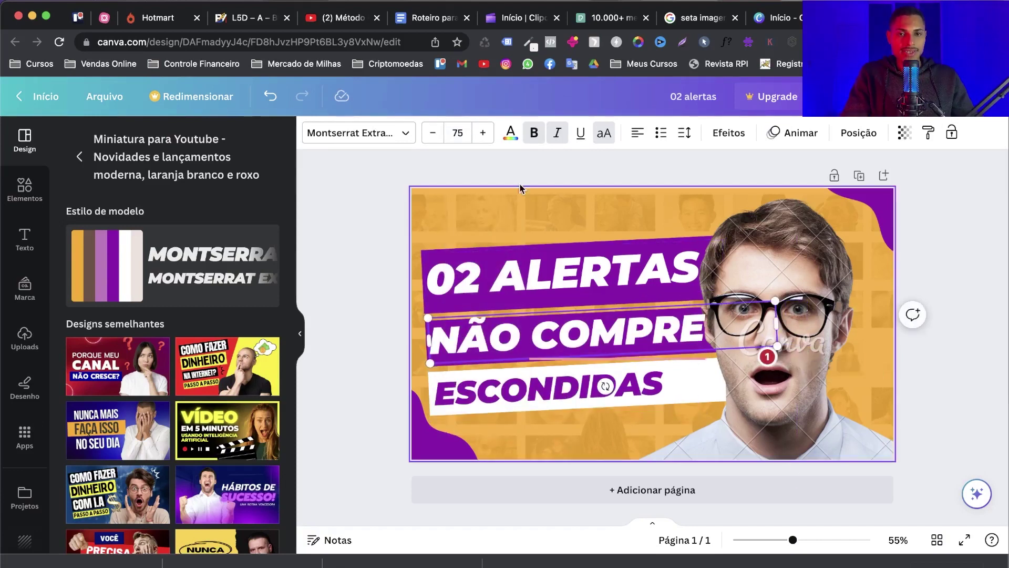
Reduce the "NÃO COMPRE" font size to 72 and nudge the text within its purple bar
click(433, 133)
click(433, 132)
click(432, 133)
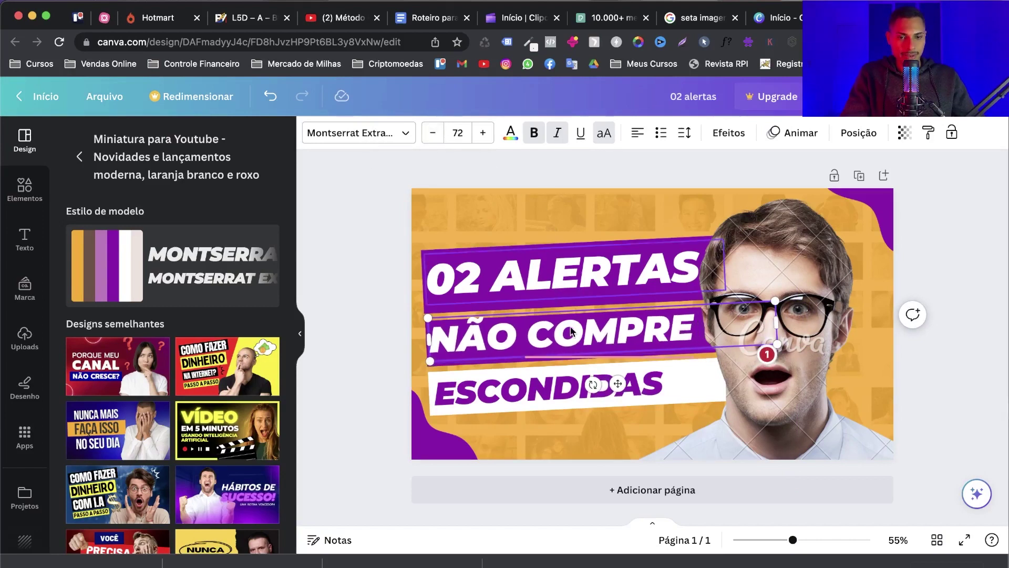
drag(617, 384, 622, 389)
Replace the thumbnail's third text line, "ESCONDIDAS", with "ANTES DE ASSISTIR"
click(657, 399)
double_click(524, 394)
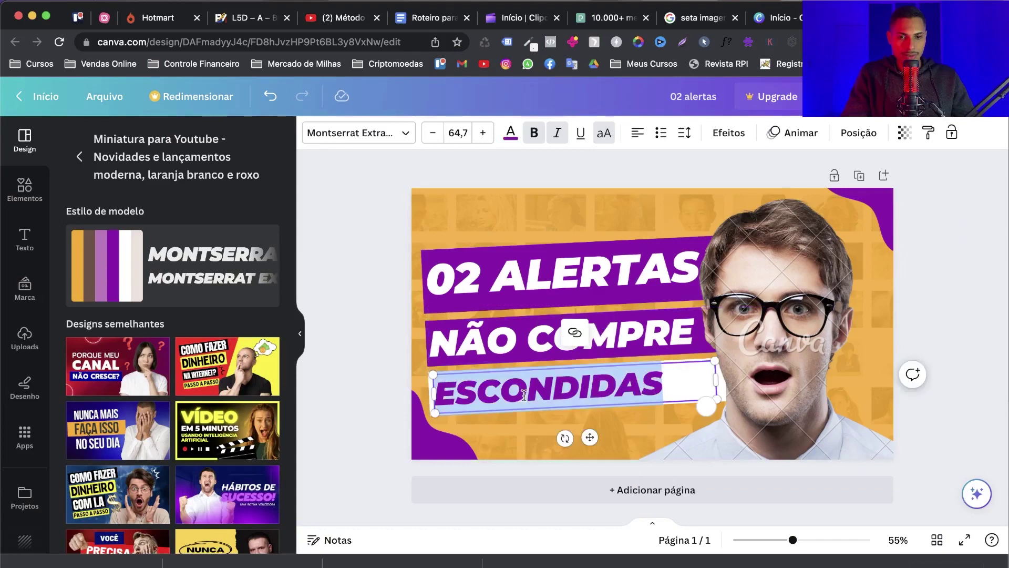
text(ANTES DE)
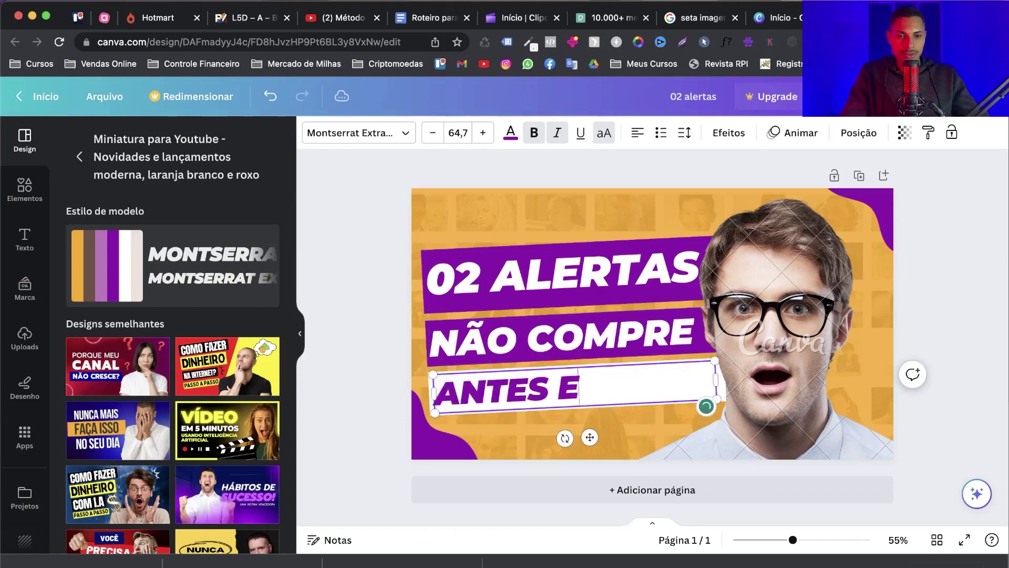
key(BackSpace)
text(DE ASSISTIR)
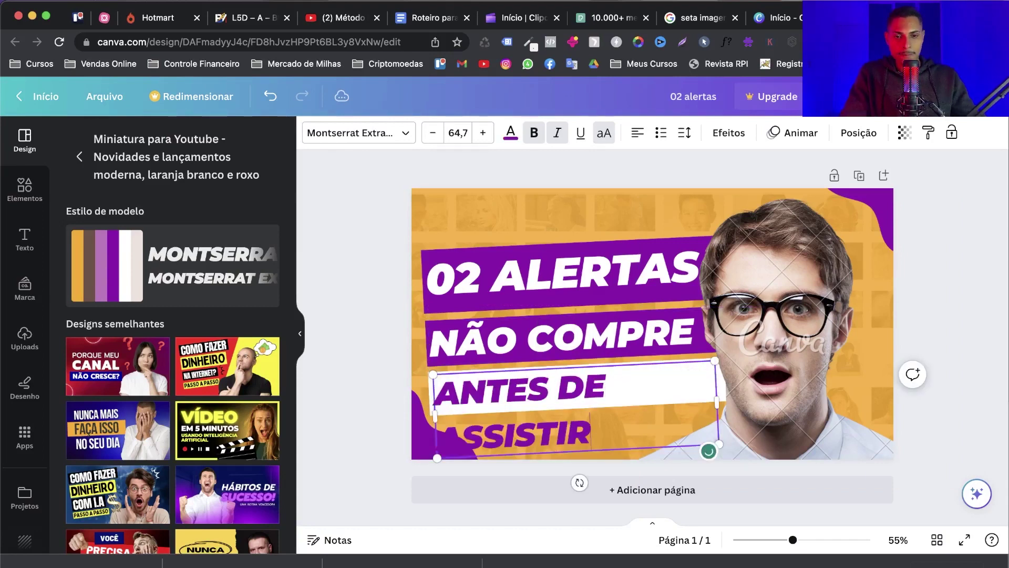
Fit "ANTES DE ASSISTIR" on one line within the white bar by widening its text box, setting the font size to 55 and nudging it down
click(455, 134)
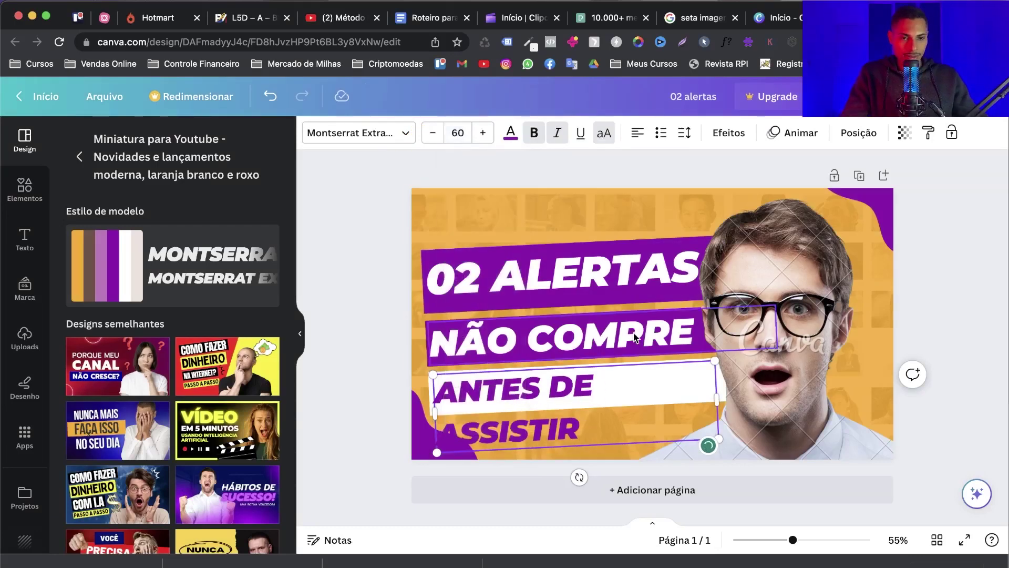
drag(744, 394, 786, 400)
click(457, 133)
text(5)
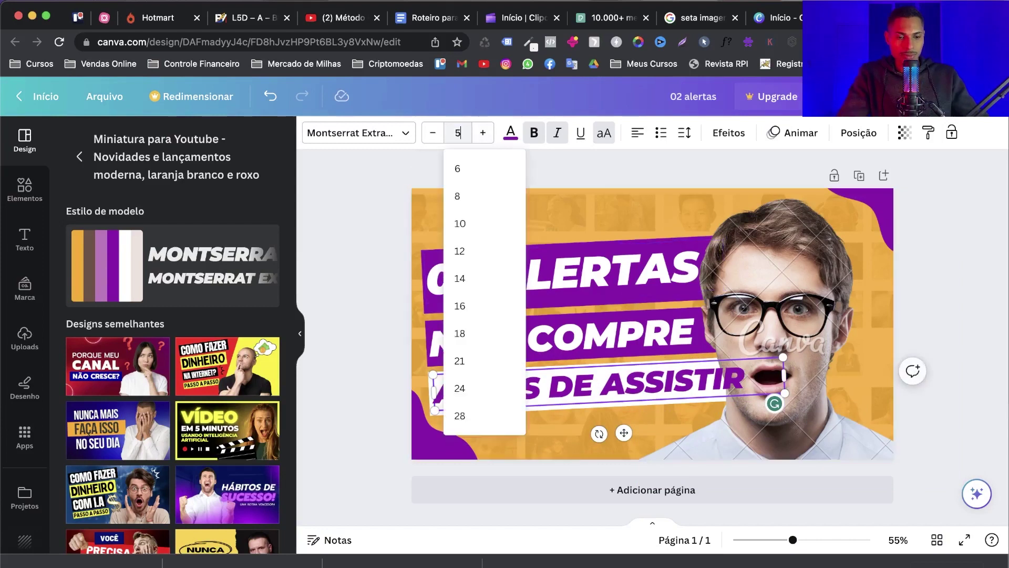
text(5)
key(Return)
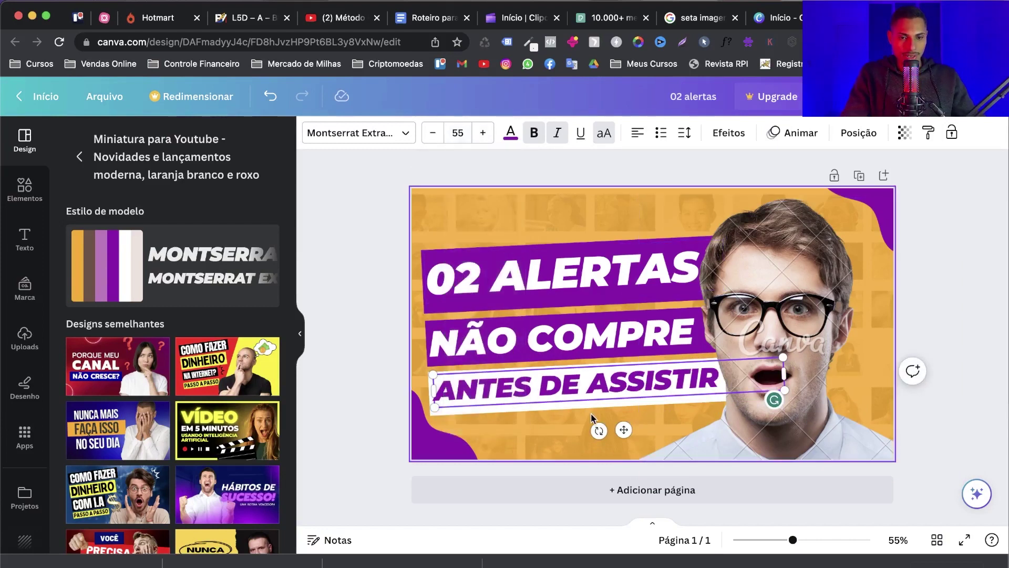
drag(624, 430, 621, 437)
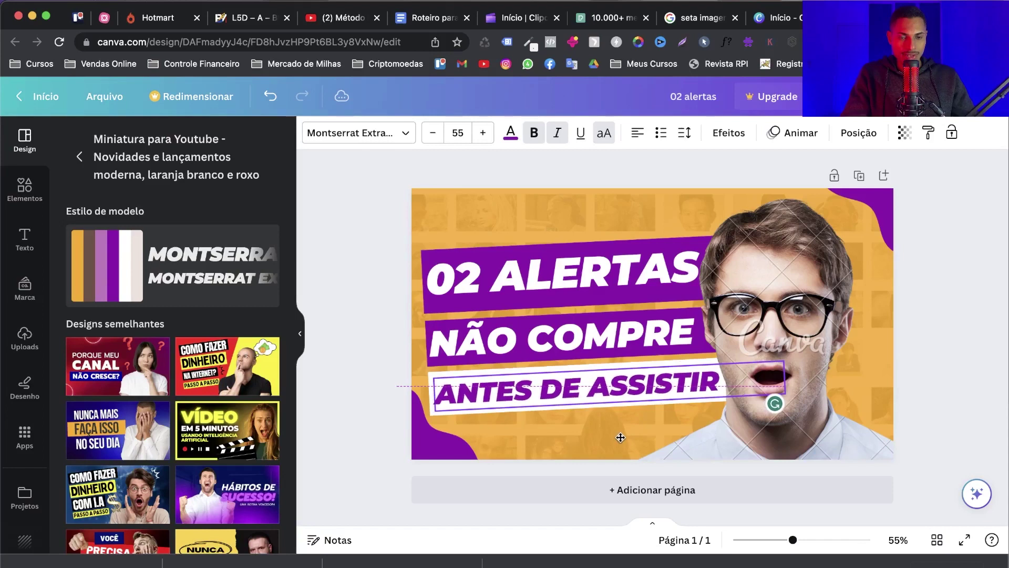
Try applying the orange and then the black document colour to the "ANTES DE ASSISTIR" text
click(508, 138)
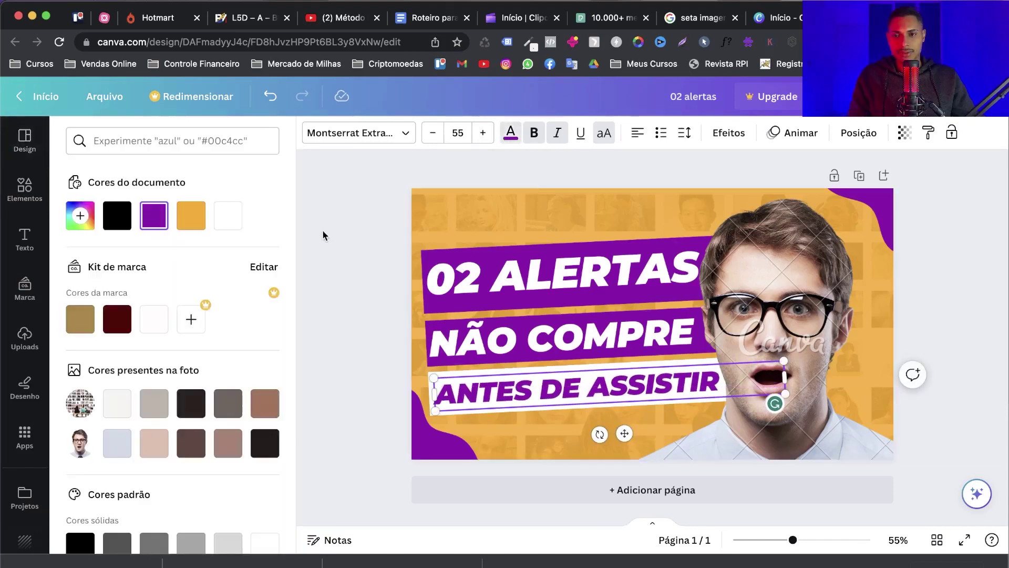
click(179, 219)
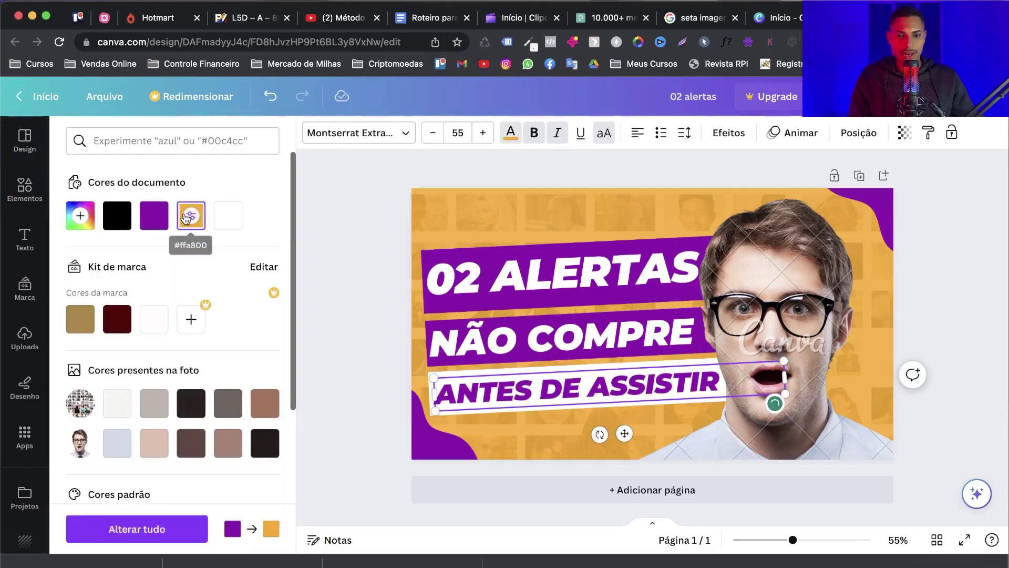
click(187, 216)
click(120, 219)
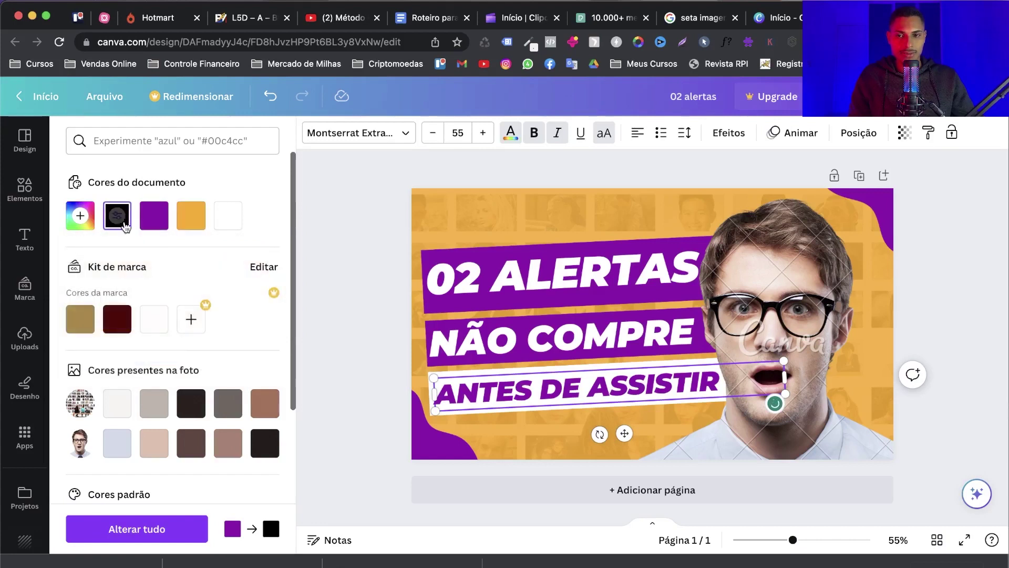
click(117, 216)
key(Escape)
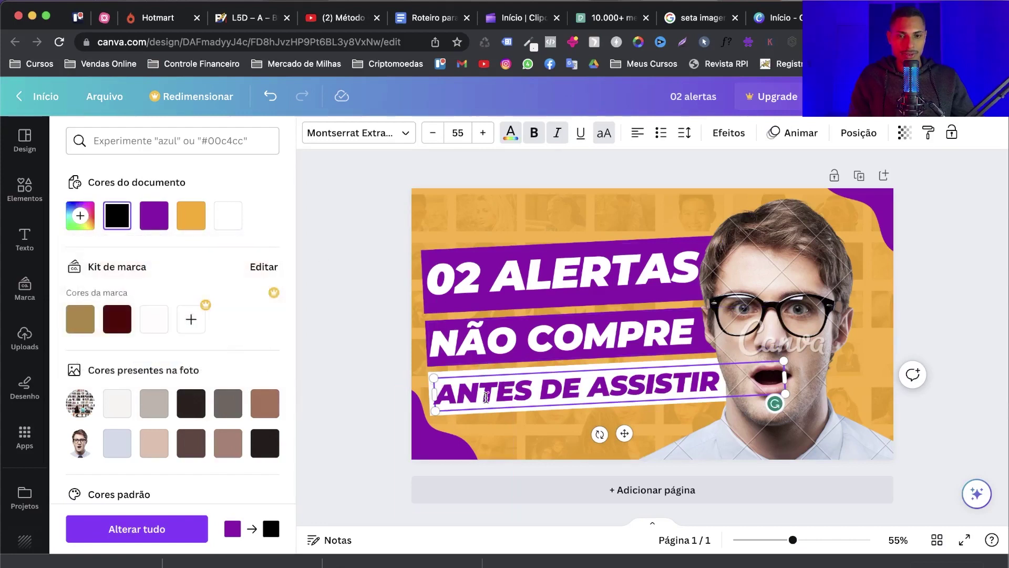
Select the "ANTES DE ASSISTIR" text, test it in orange, and settle on black as its colour
drag(720, 384, 461, 387)
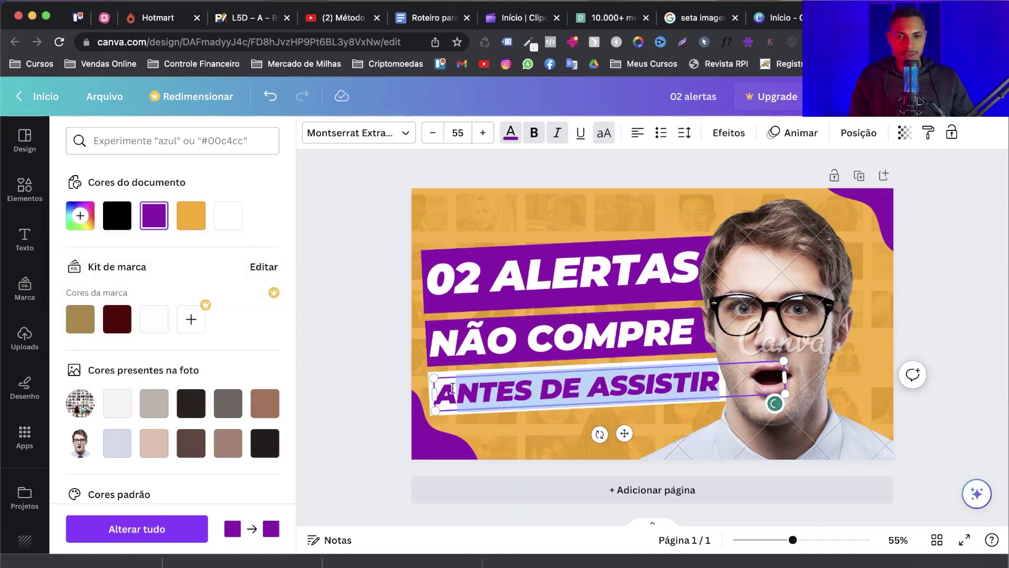
click(190, 220)
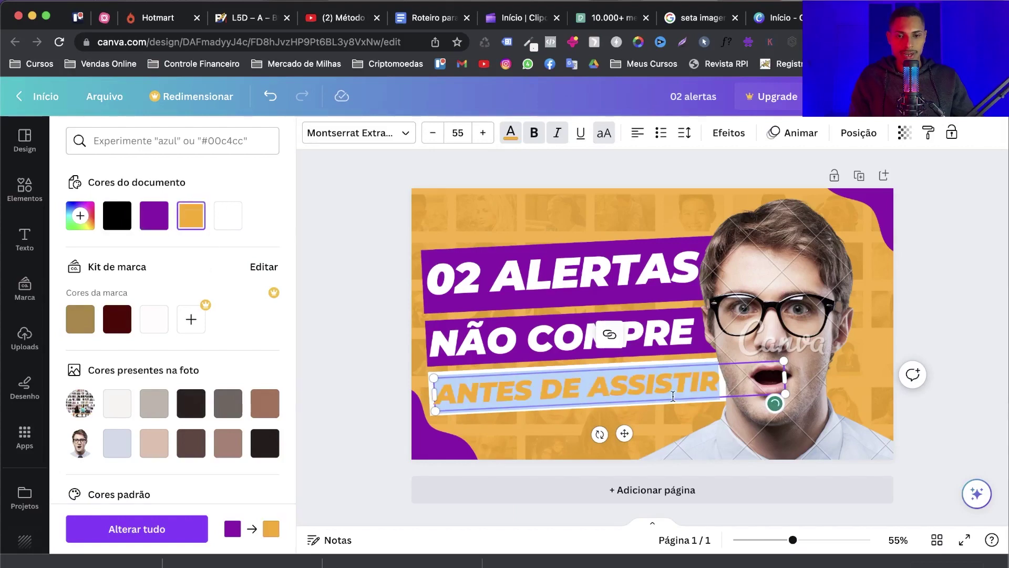
click(121, 222)
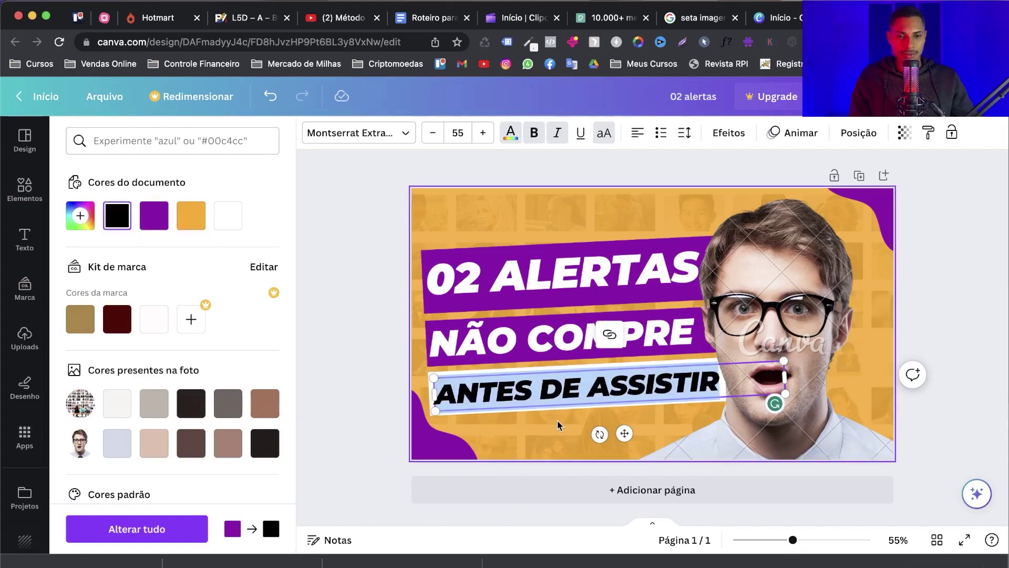
key(Escape)
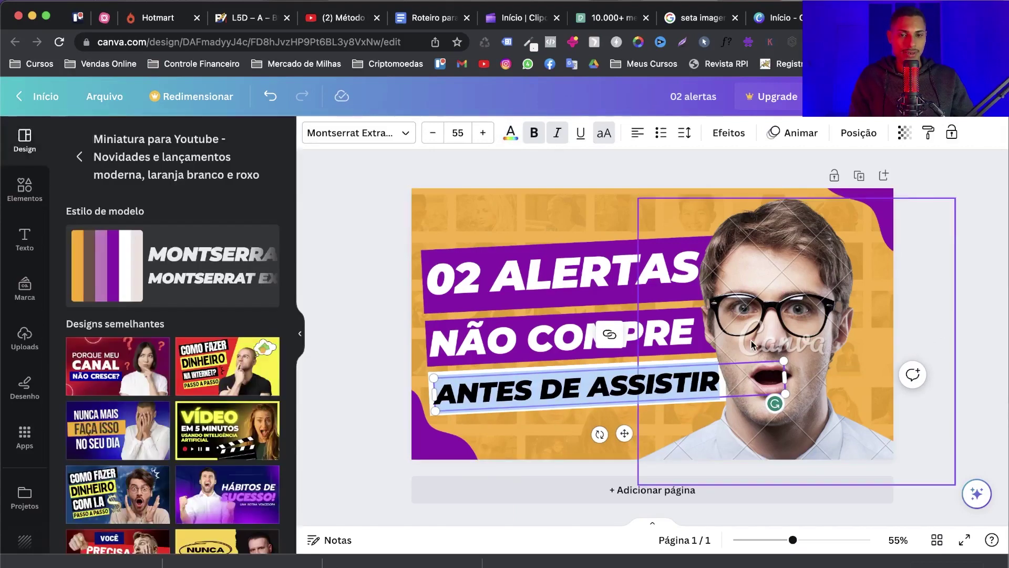
click(984, 312)
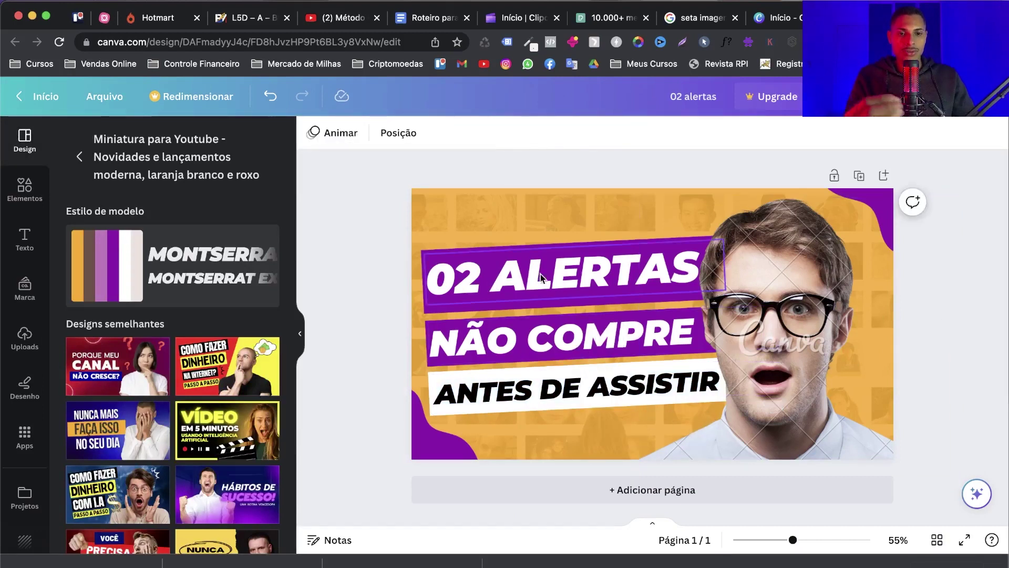
Change the fill of the purple bar behind "02 ALERTAS" to the solid red #FF0000
click(552, 283)
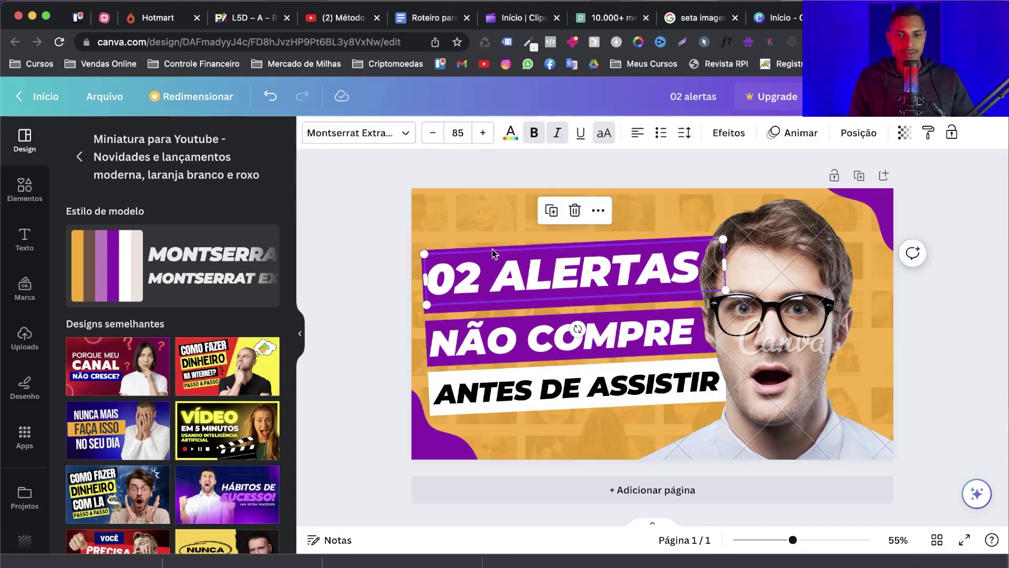
click(490, 248)
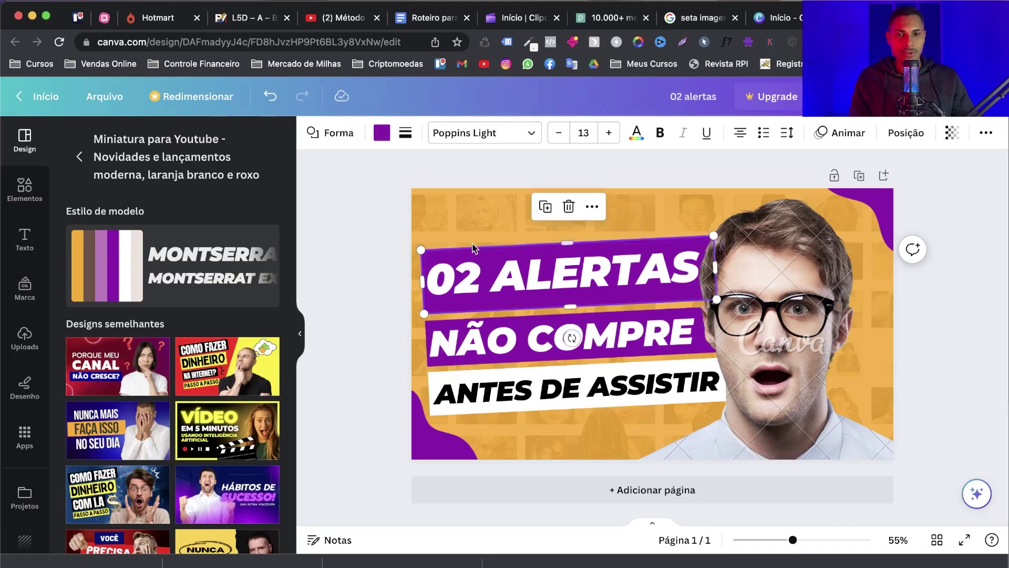
click(382, 135)
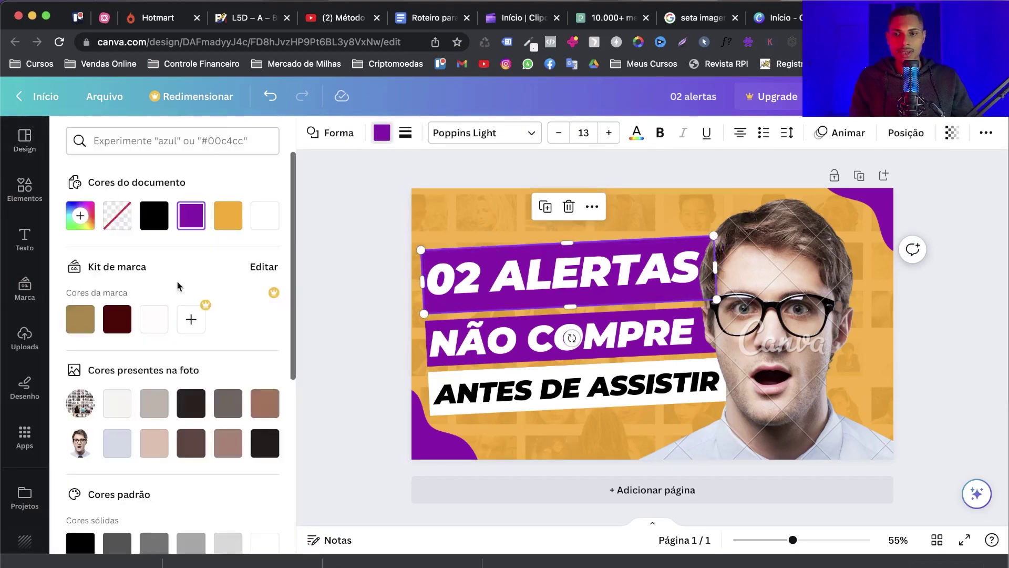
click(81, 216)
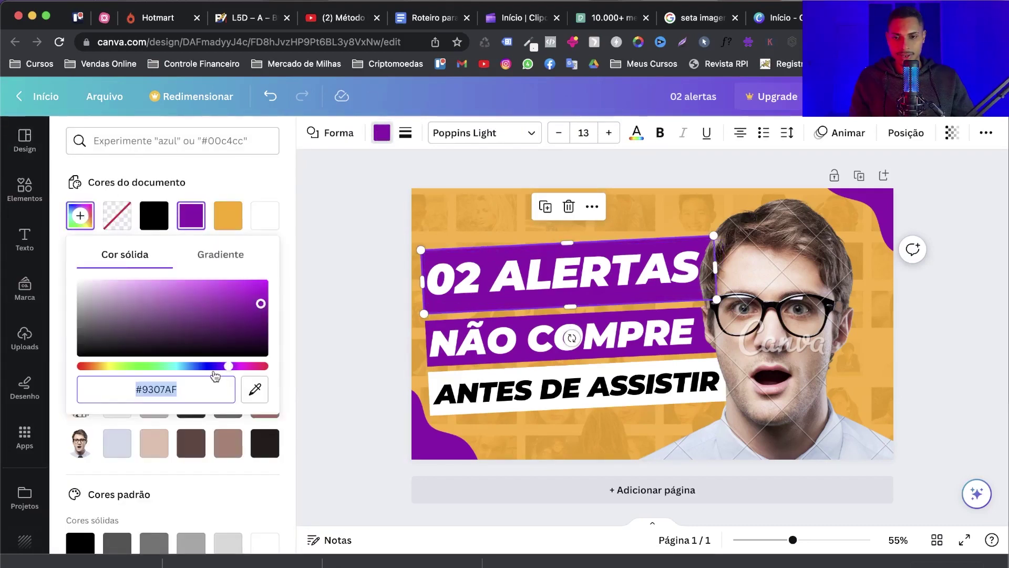
drag(230, 368, 53, 365)
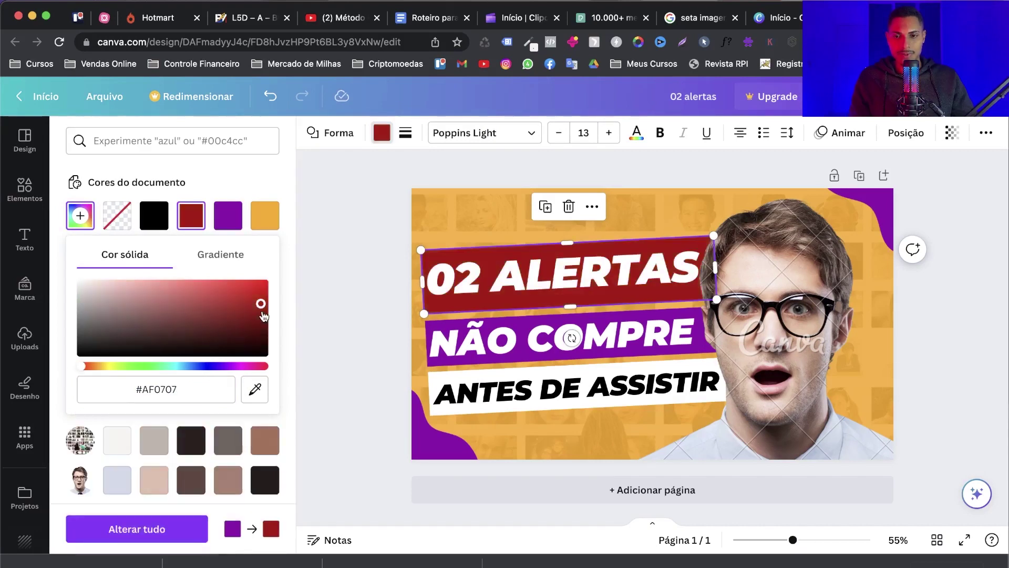
click(284, 299)
click(73, 215)
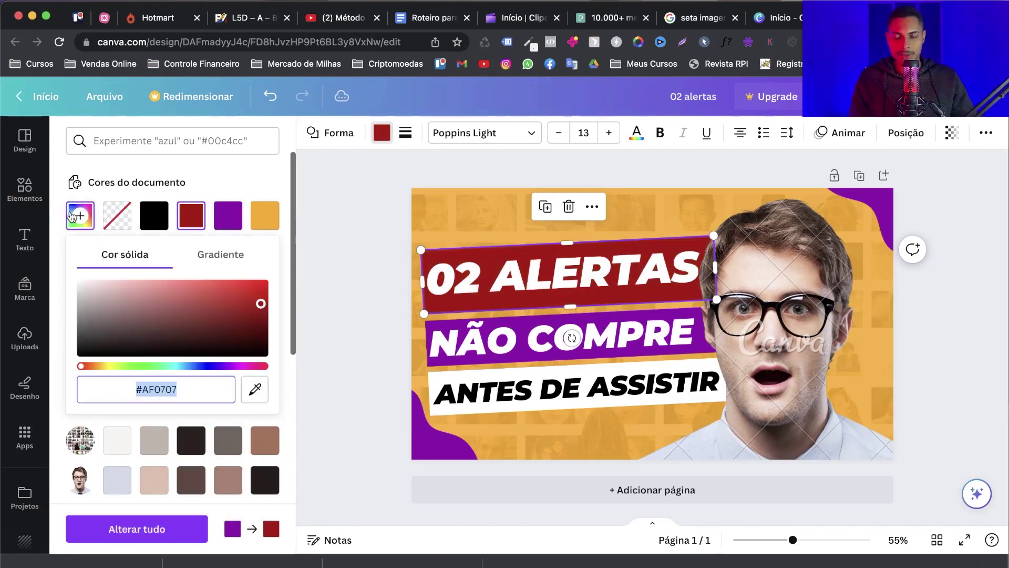
click(262, 282)
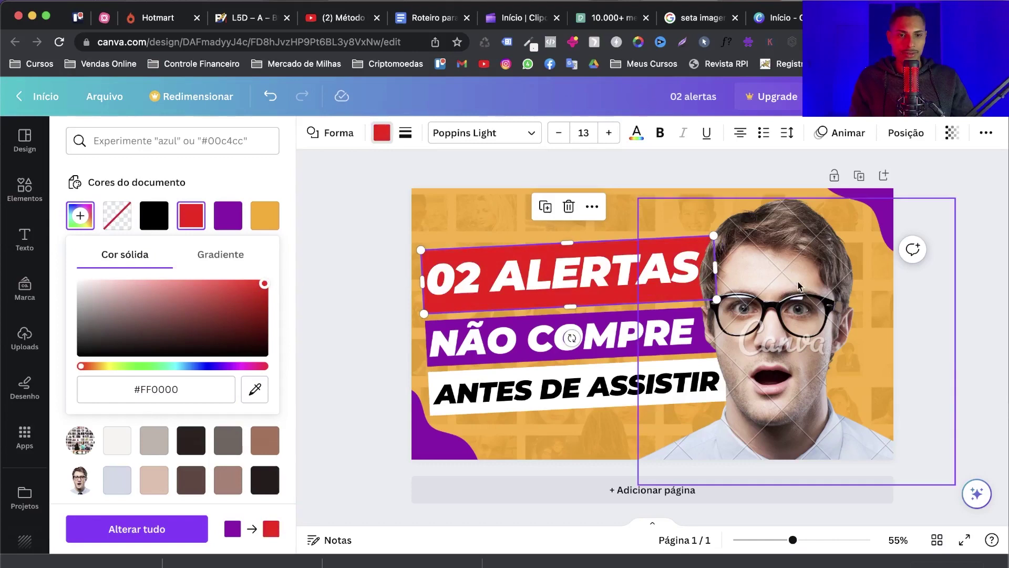
key(Escape)
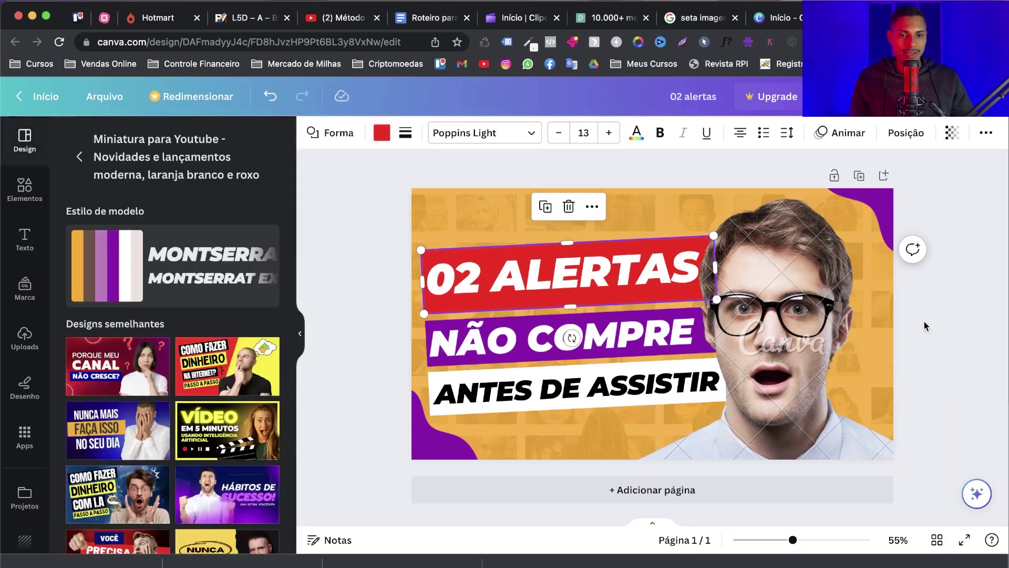
click(358, 311)
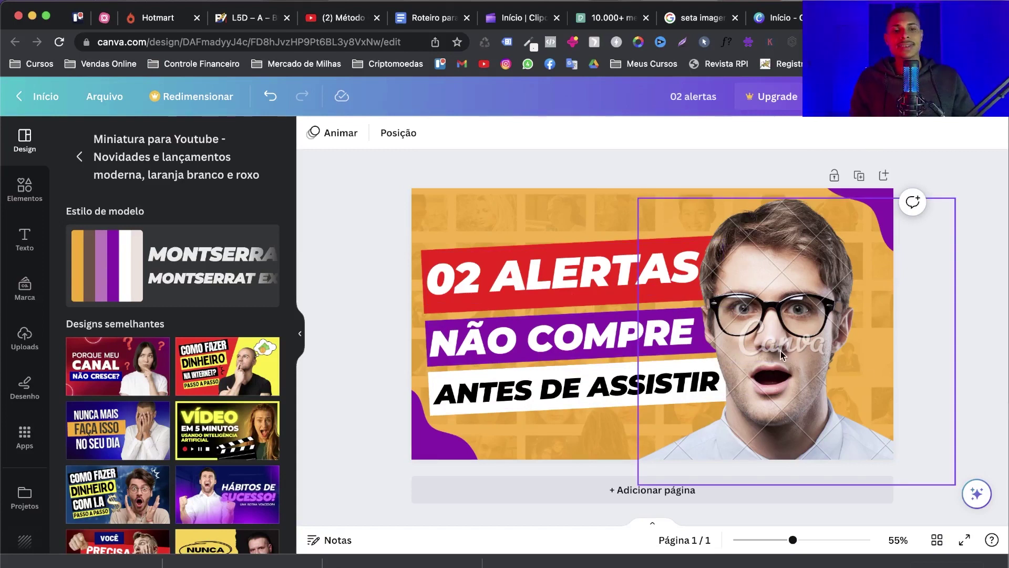
Delete the photo of the surprised man with glasses from the thumbnail
click(797, 345)
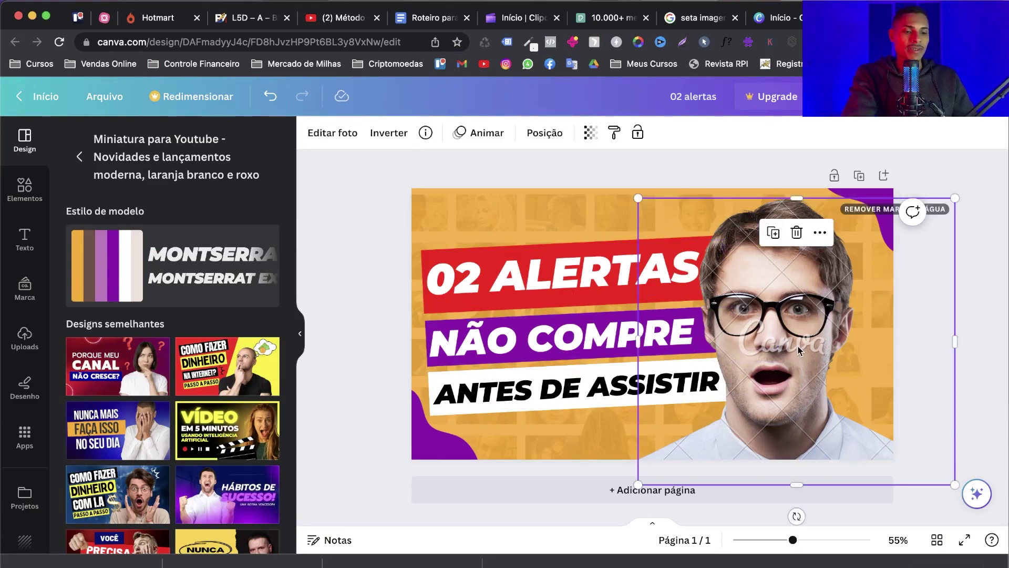
key(Delete)
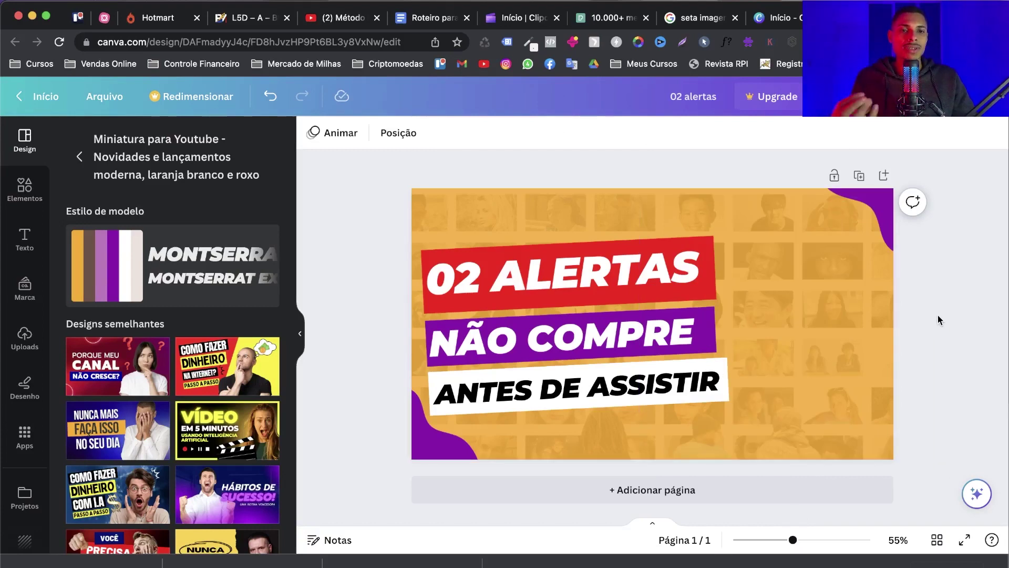
Switch to Pexels, search its photos for "pessoa assustada", and look through the results for a thumbnail picture
click(600, 20)
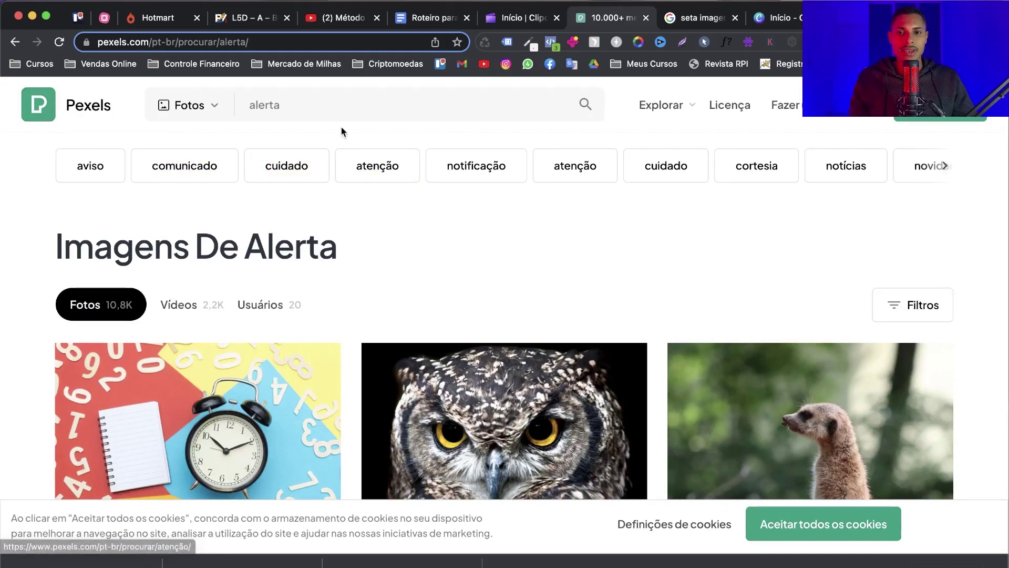
click(316, 103)
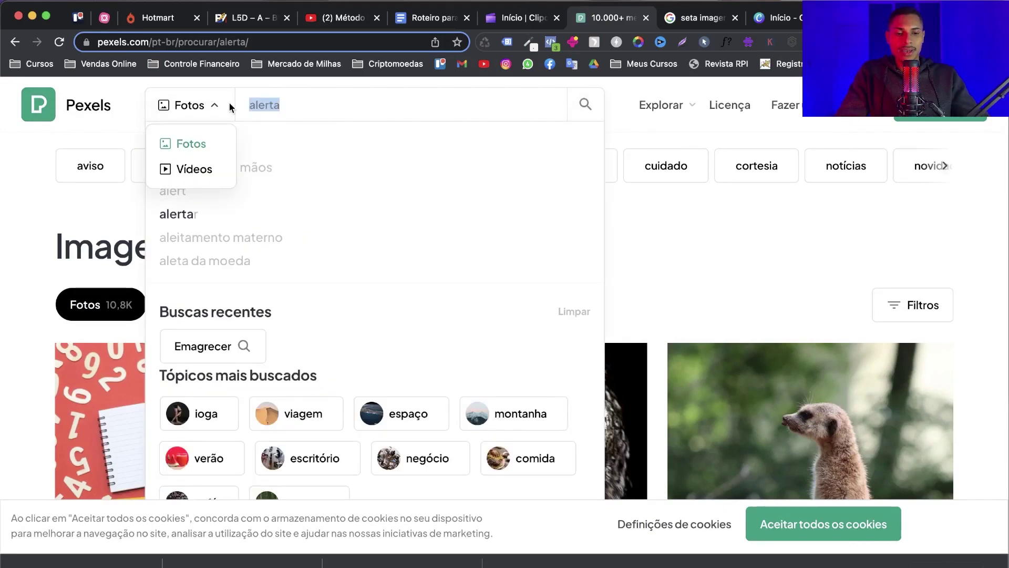
text(pessoa a)
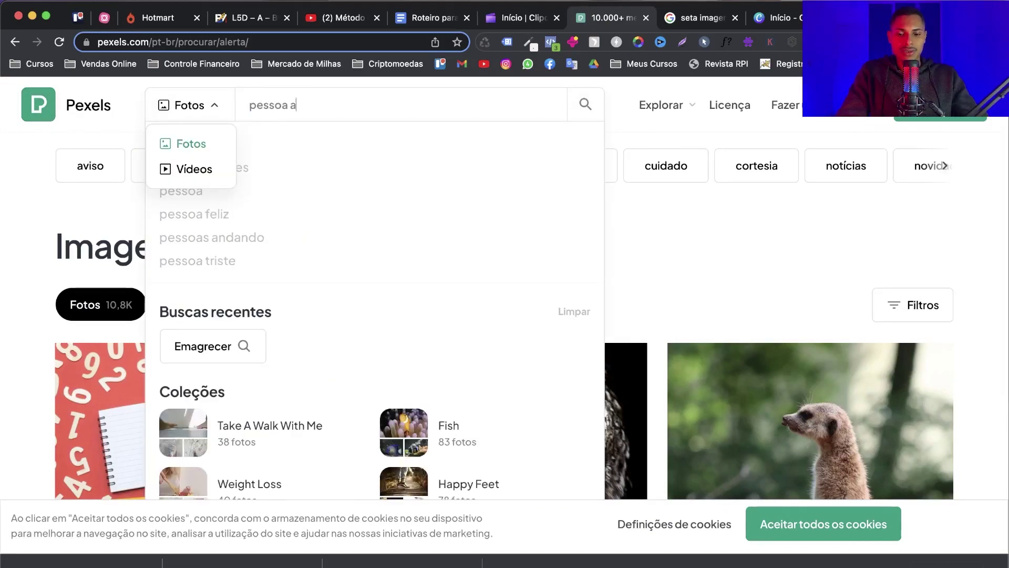
text(ssustada)
key(Return)
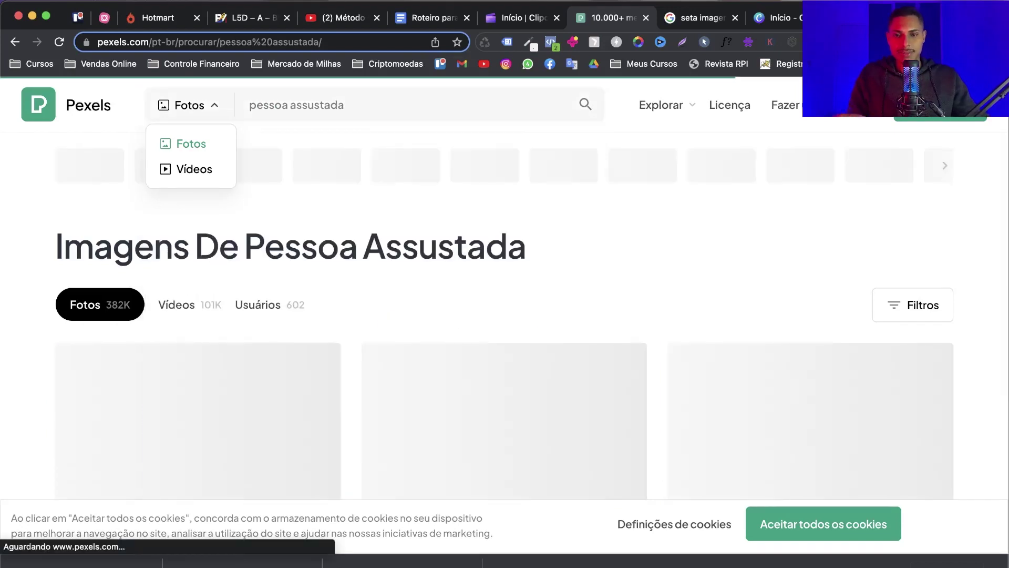
scroll(584, 235, down, 1)
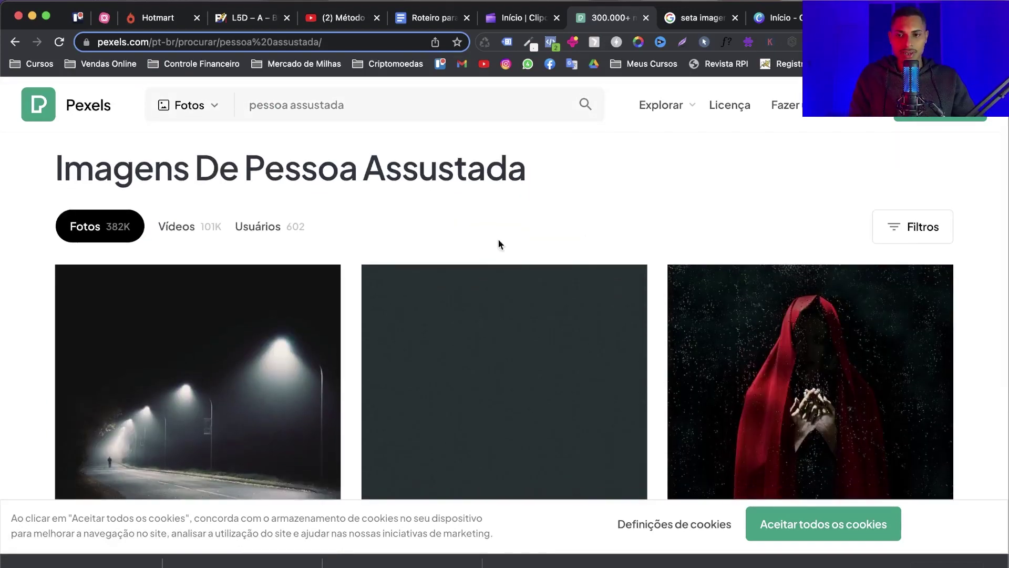
scroll(144, 235, down, 10)
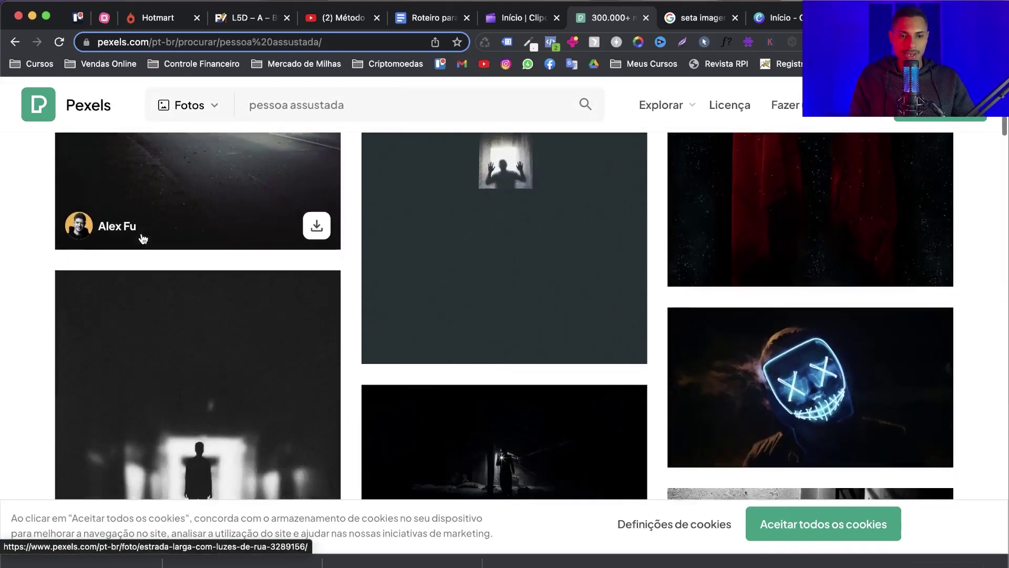
scroll(143, 238, down, 10)
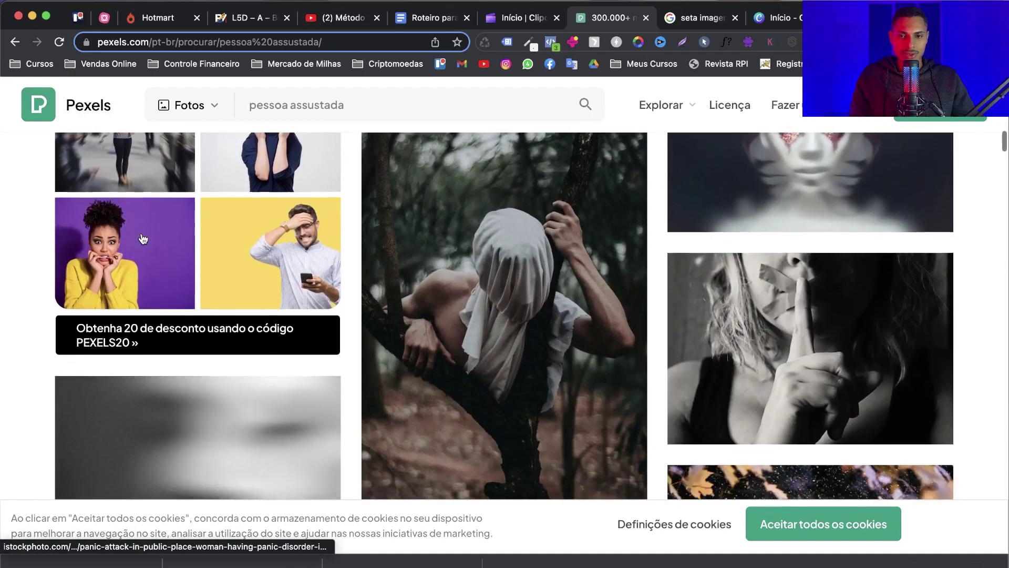
scroll(141, 238, down, 10)
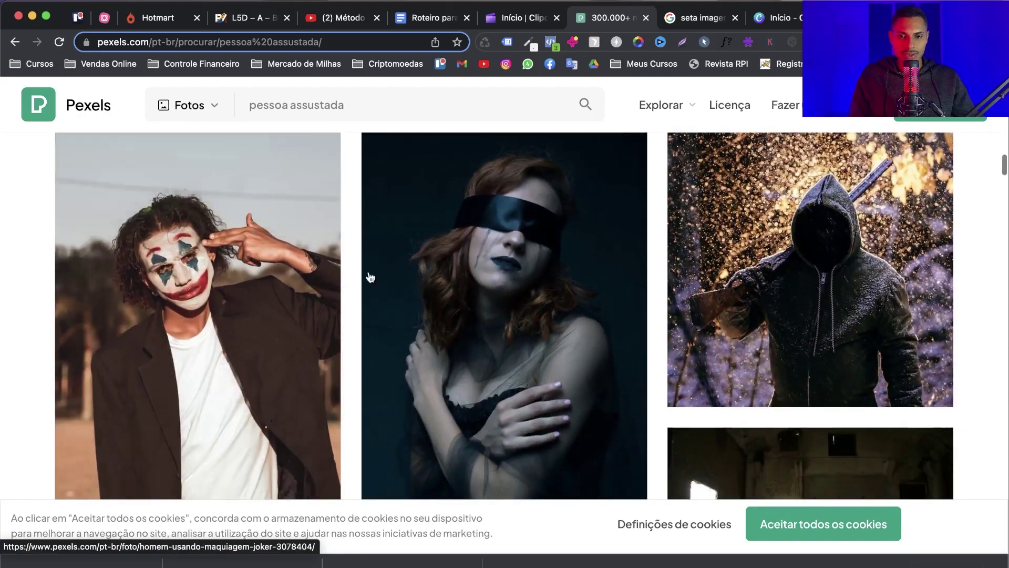
scroll(673, 295, down, 10)
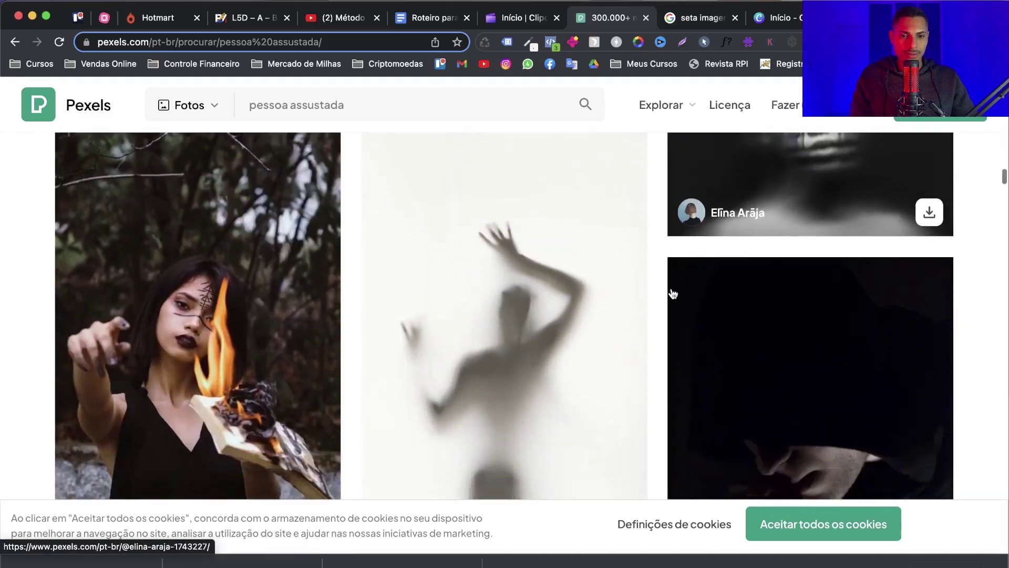
scroll(674, 293, up, 15)
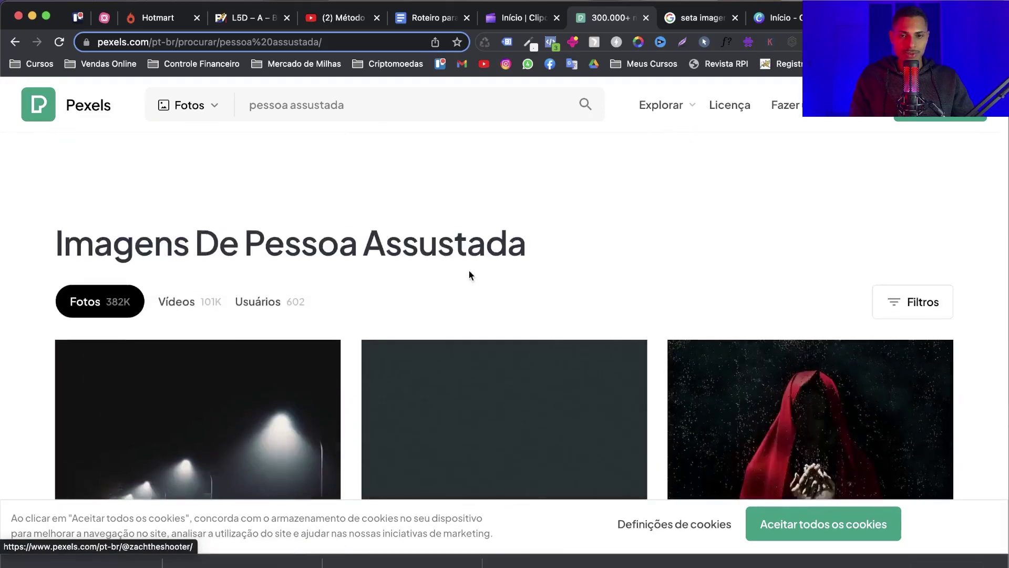
Search the Pexels photos for "pessoa com boca aberta"
click(282, 106)
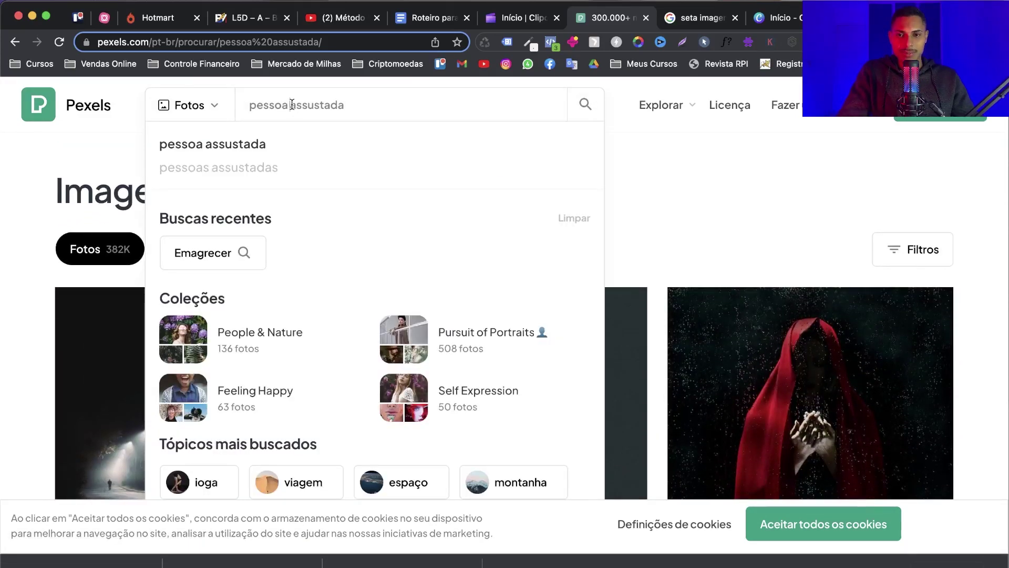
text(com b)
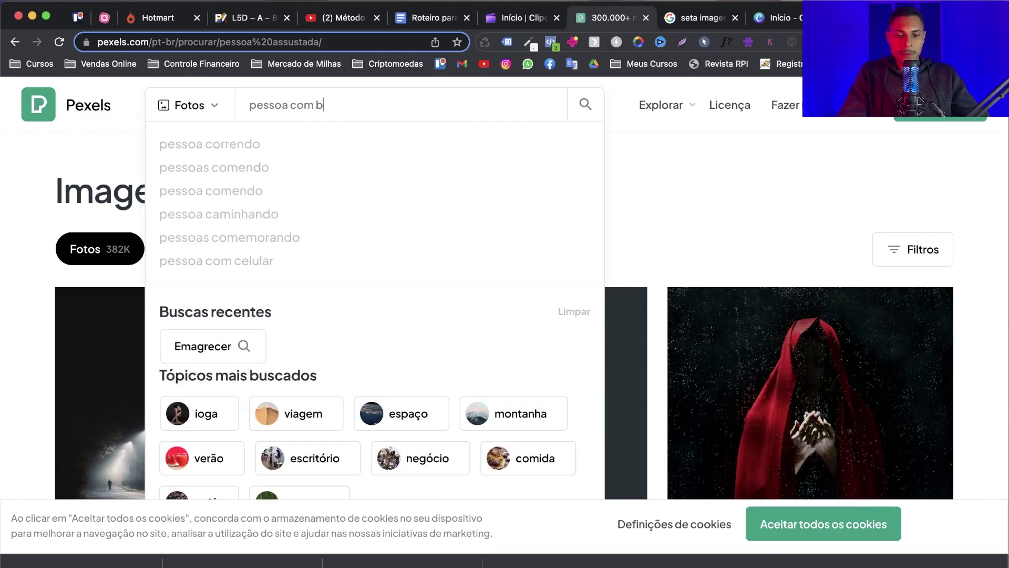
text(oca aberta)
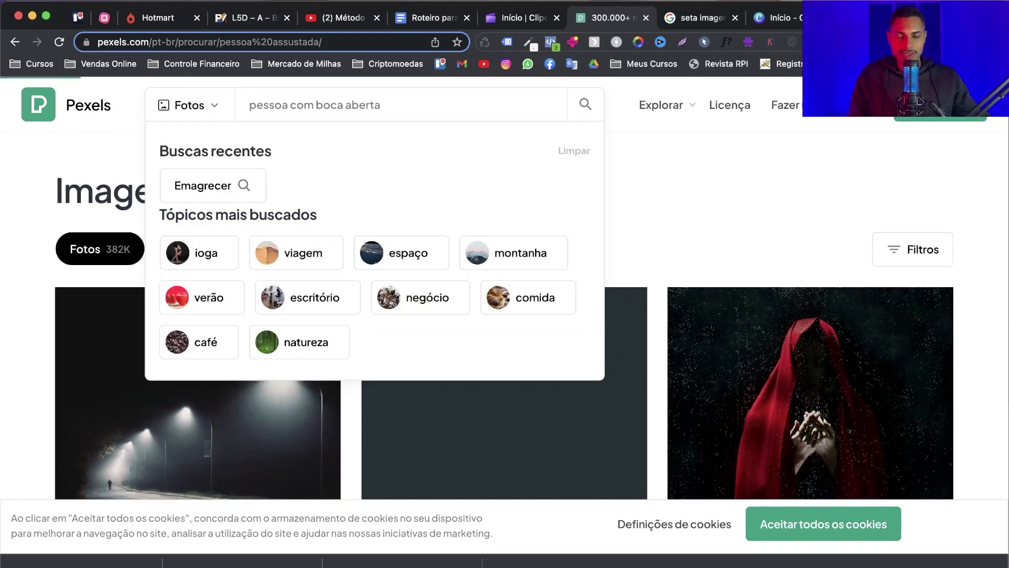
key(Return)
Look through the open-mouth photo results for a person with a shocked expression that suits the thumbnail
scroll(735, 189, down, 3)
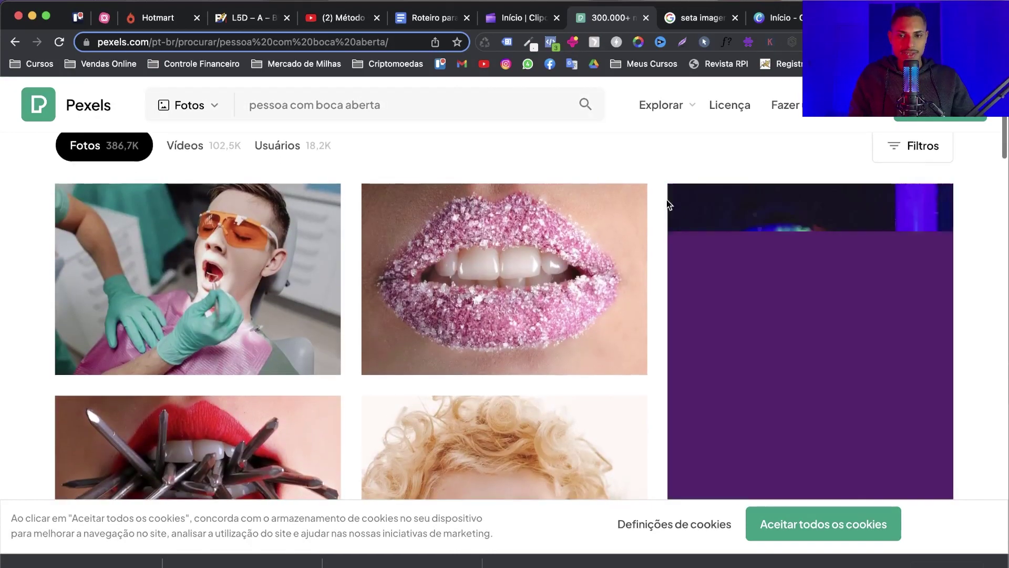
scroll(415, 243, down, 10)
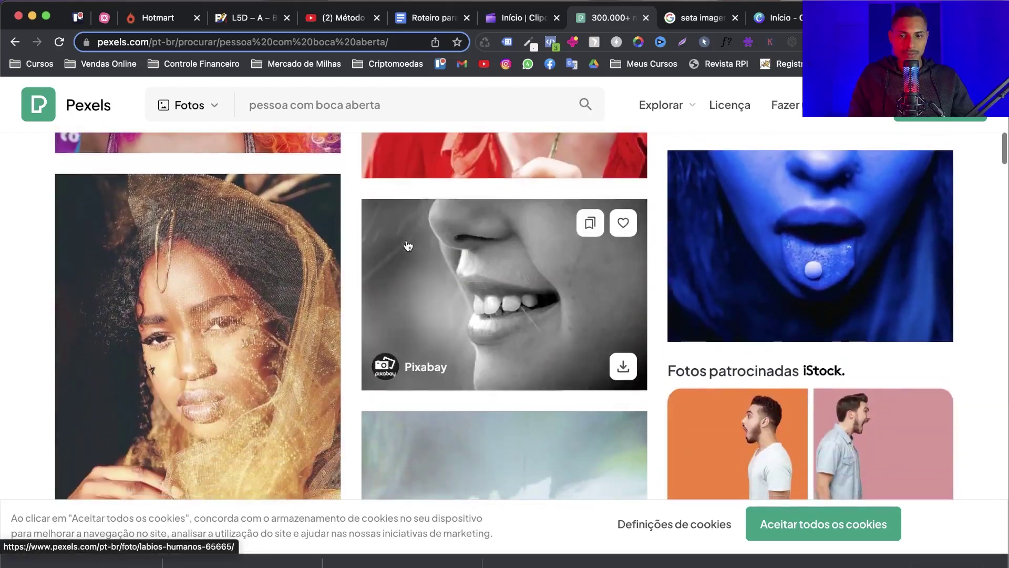
scroll(408, 244, down, 15)
scroll(408, 245, down, 15)
scroll(408, 245, down, 15)
scroll(409, 243, down, 15)
scroll(409, 243, down, 15)
scroll(409, 243, down, 15)
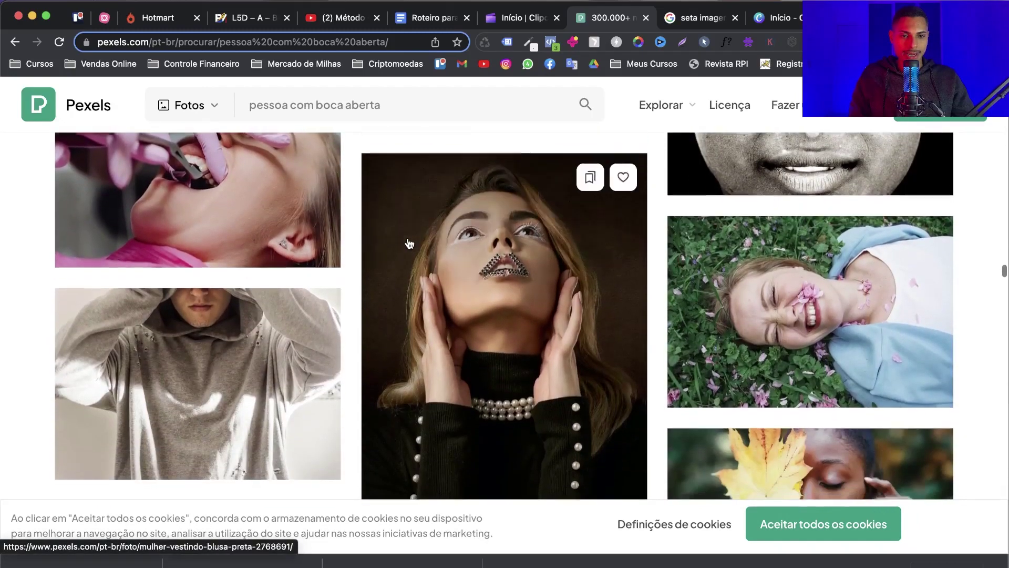
scroll(409, 243, down, 10)
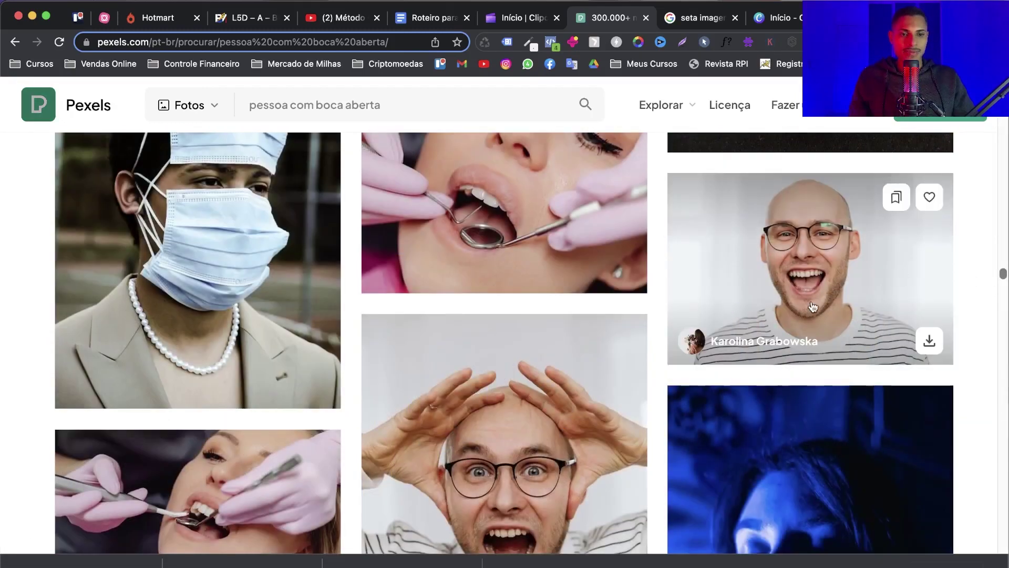
scroll(527, 394, down, 3)
scroll(527, 394, up, 3)
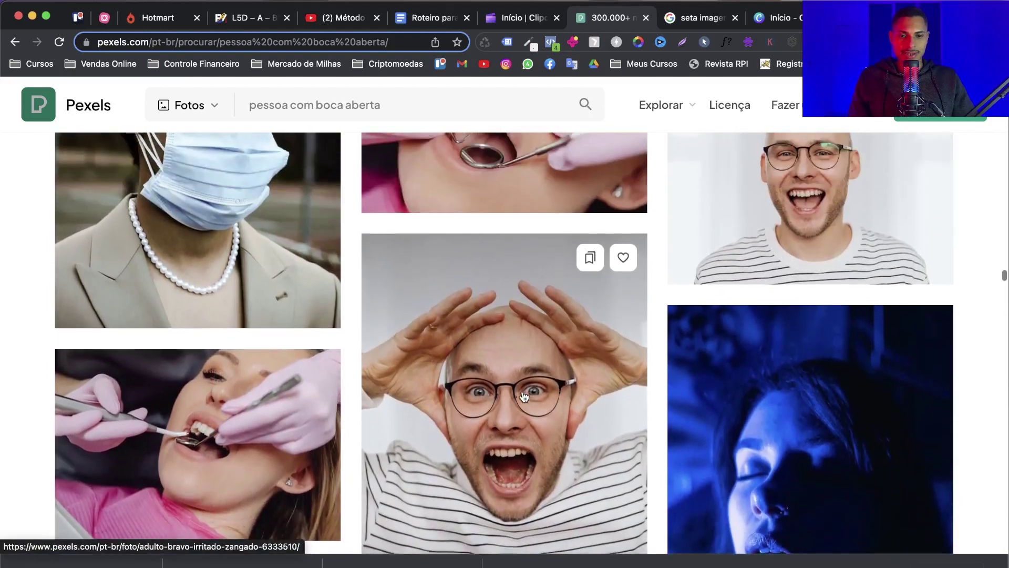
scroll(527, 394, down, 2)
scroll(624, 364, up, 2)
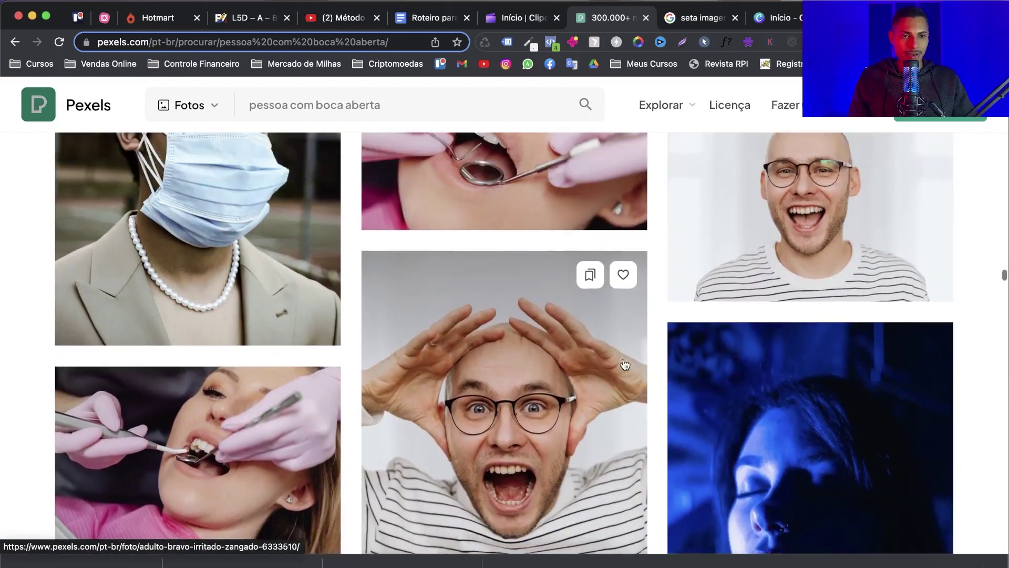
Open the photo of the laughing bald man with glasses, examine the similar photos below it, and return to the results
click(826, 293)
scroll(762, 342, down, 8)
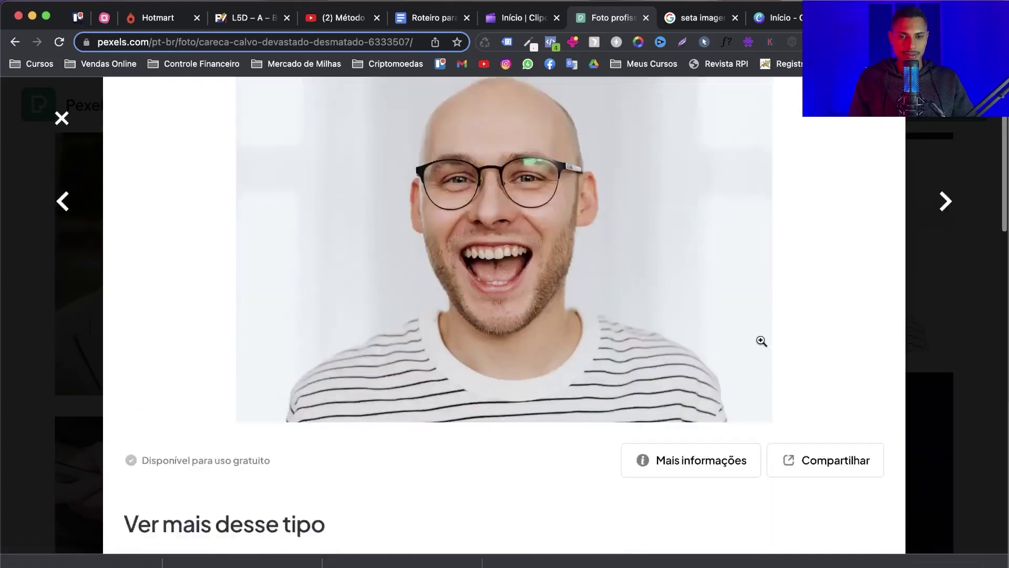
scroll(762, 344, down, 7)
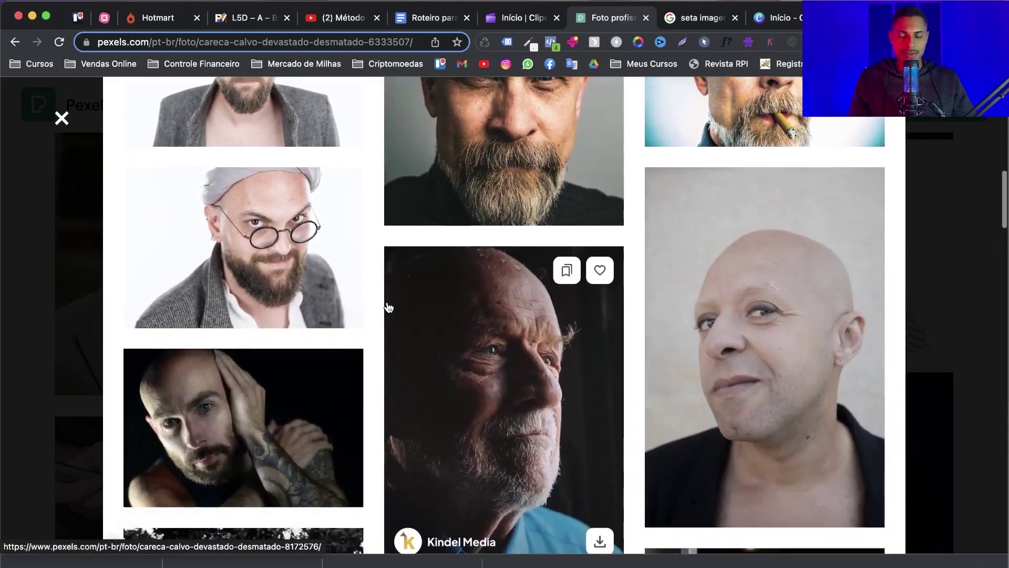
scroll(389, 307, down, 10)
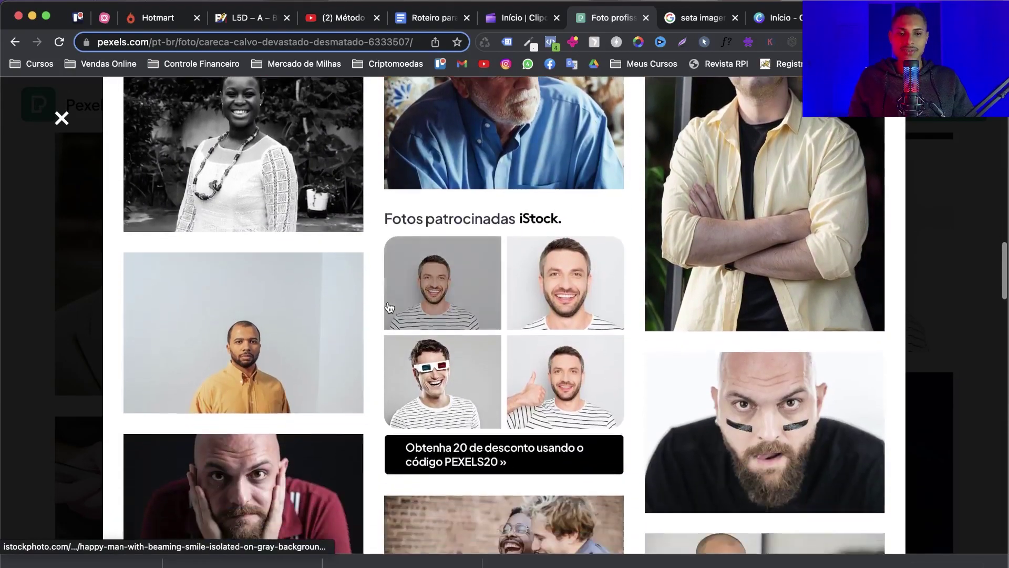
scroll(389, 307, down, 6)
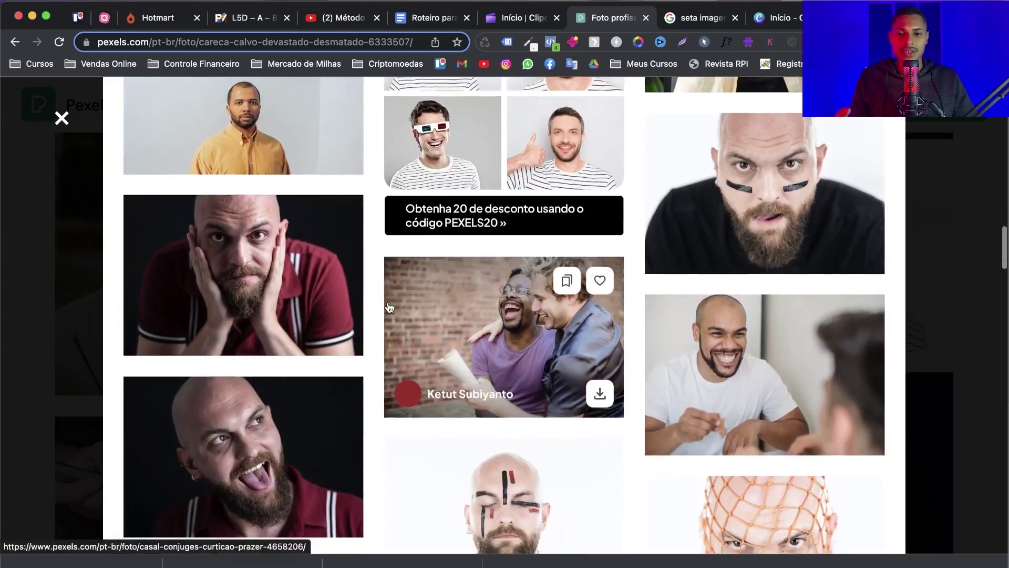
scroll(389, 308, down, 1)
scroll(483, 270, down, 5)
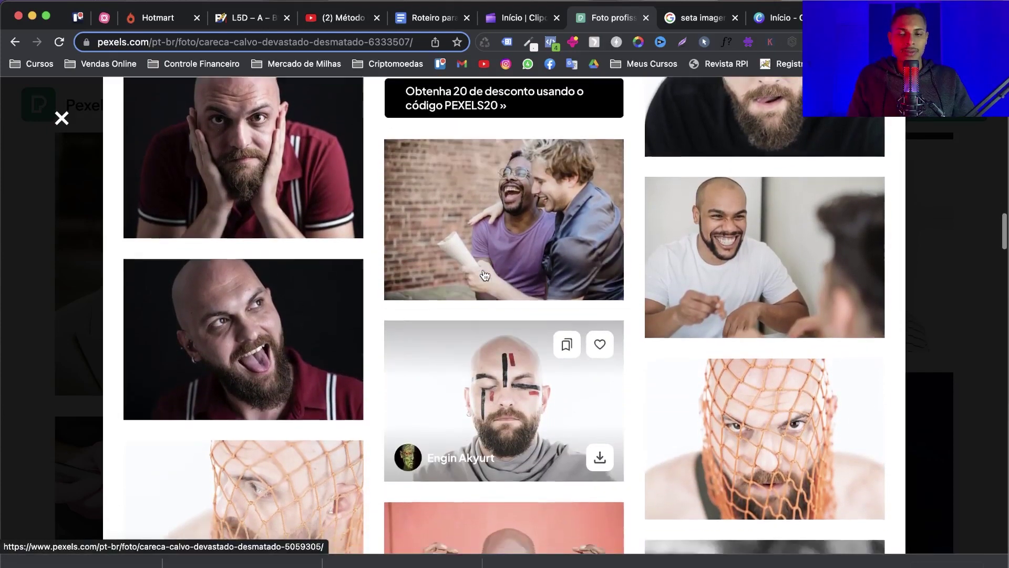
scroll(484, 275, down, 12)
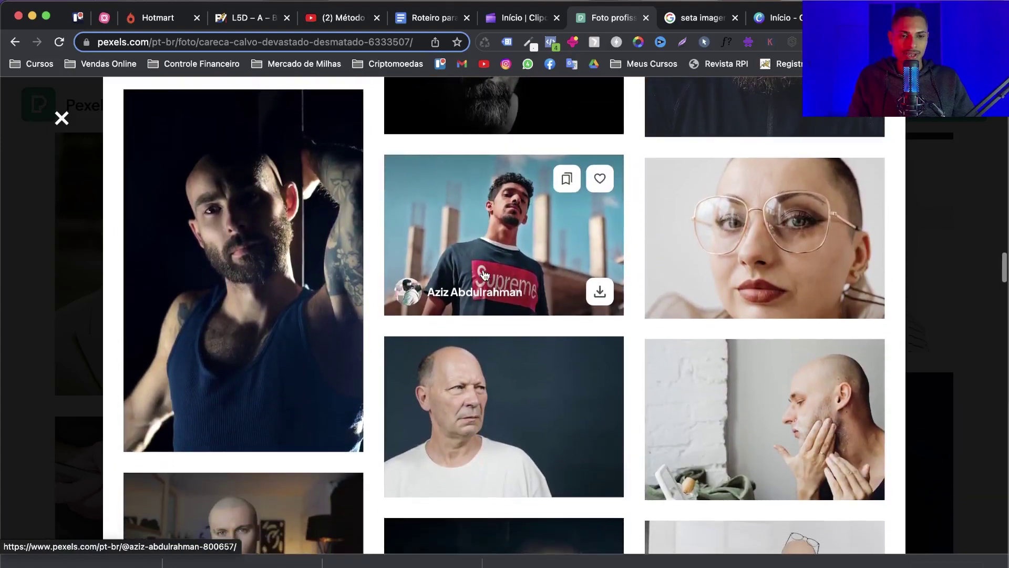
scroll(485, 275, down, 5)
click(479, 273)
scroll(475, 273, down, 1)
scroll(475, 273, up, 2)
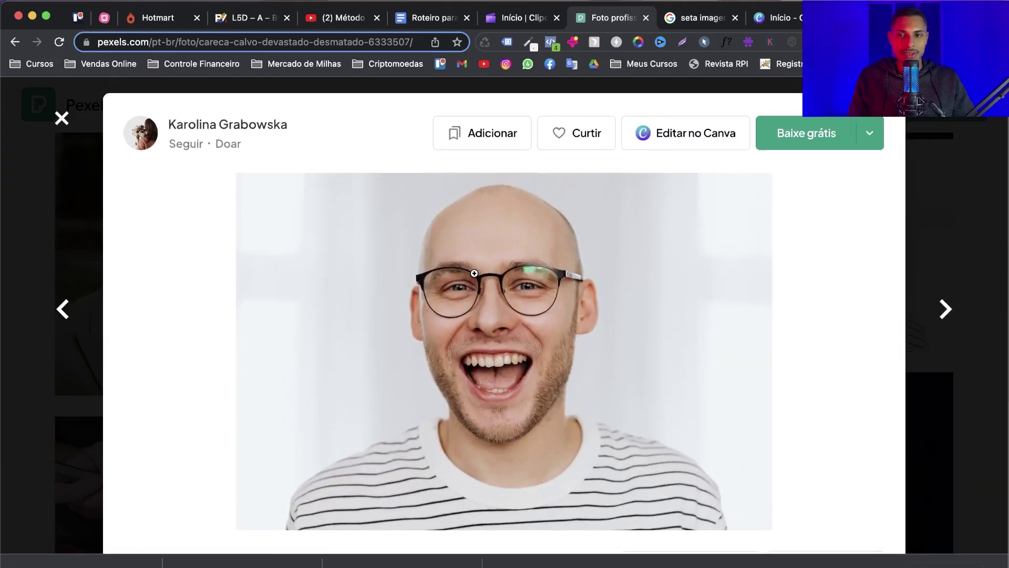
click(62, 120)
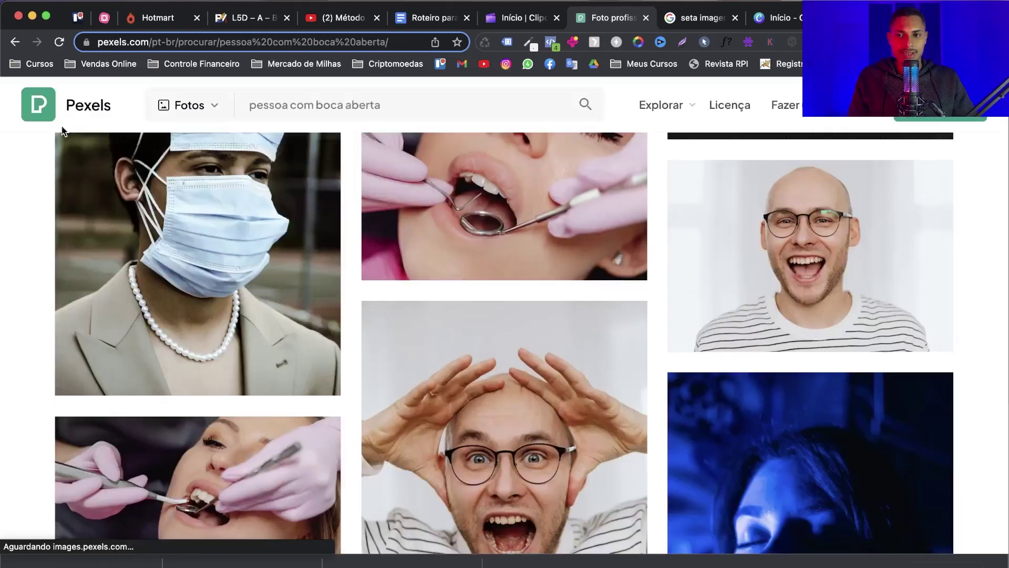
Open the photo of the shouting bald man with raised hands and examine the similar photos for a shocked face
scroll(511, 277, down, 4)
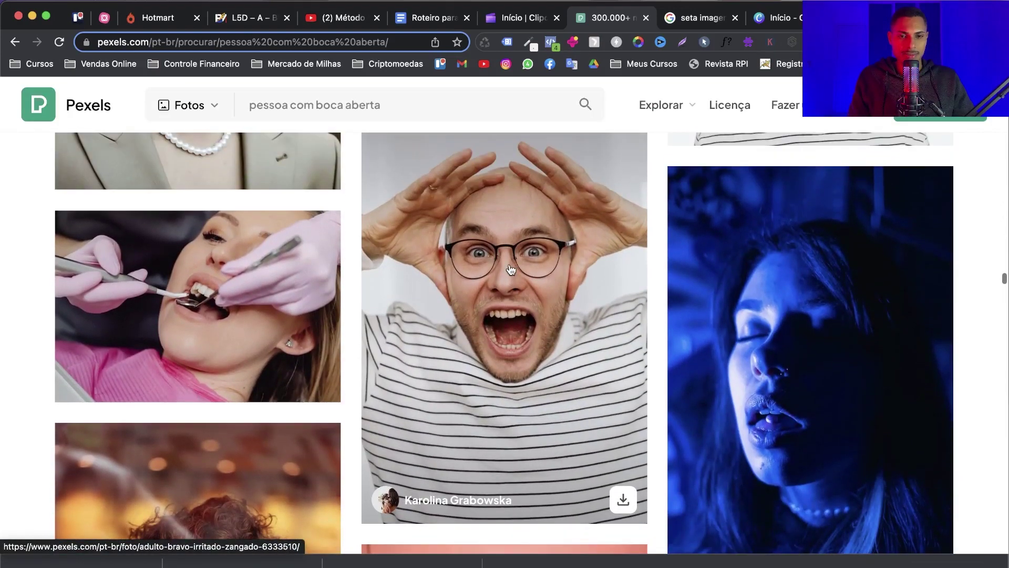
click(512, 277)
scroll(638, 310, down, 7)
scroll(631, 310, down, 5)
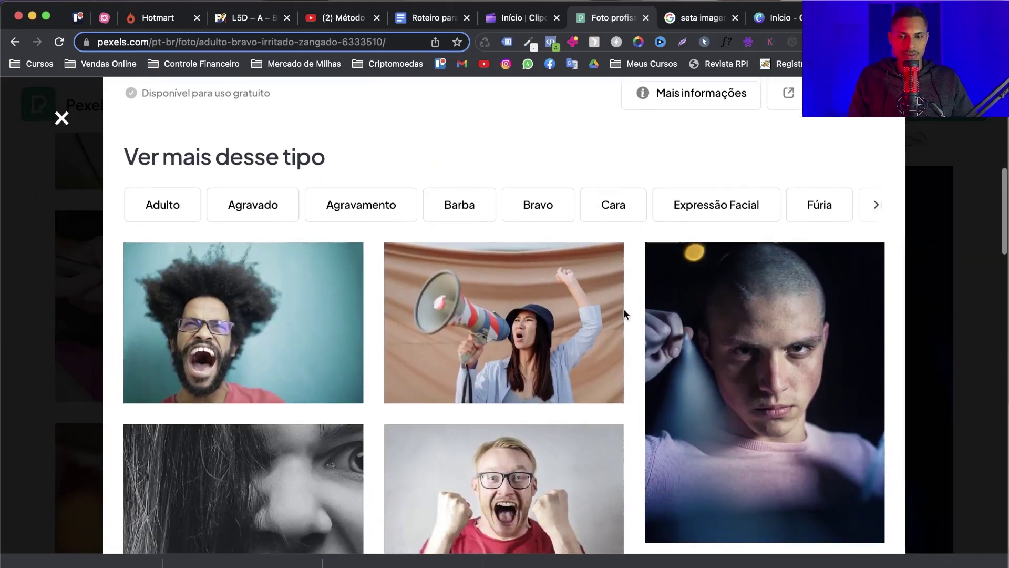
scroll(297, 351, down, 1)
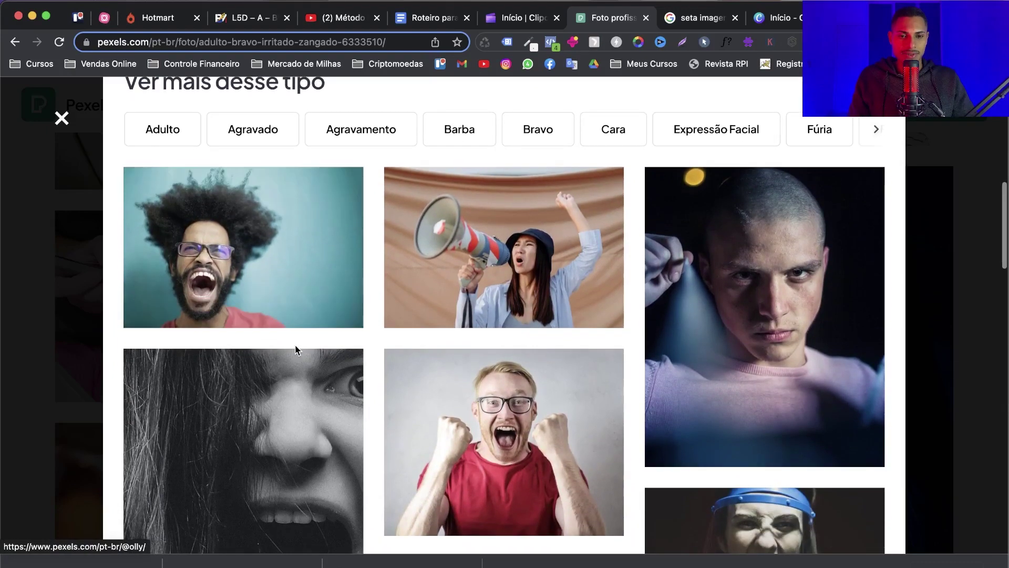
scroll(295, 348, down, 8)
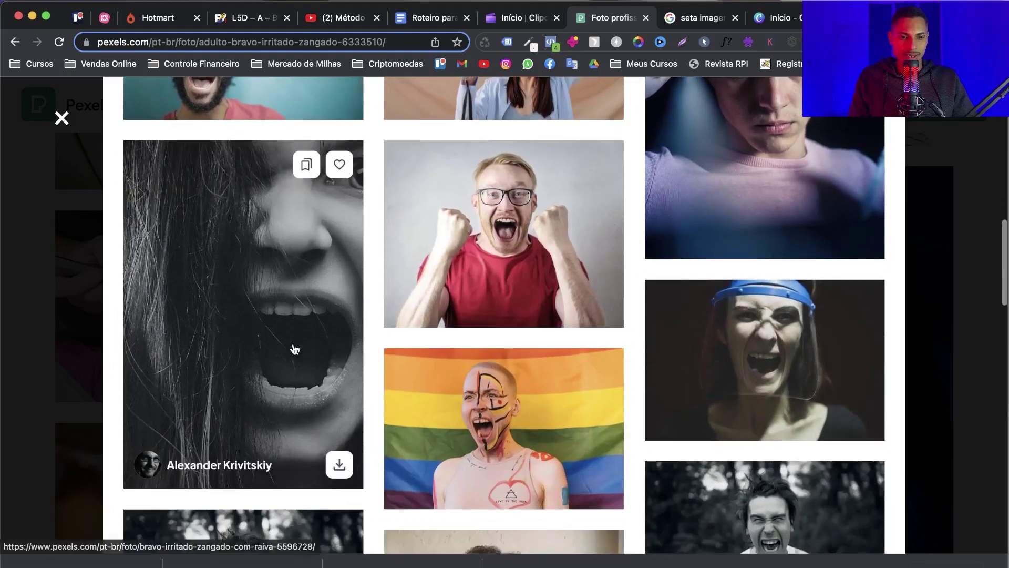
scroll(295, 350, down, 2)
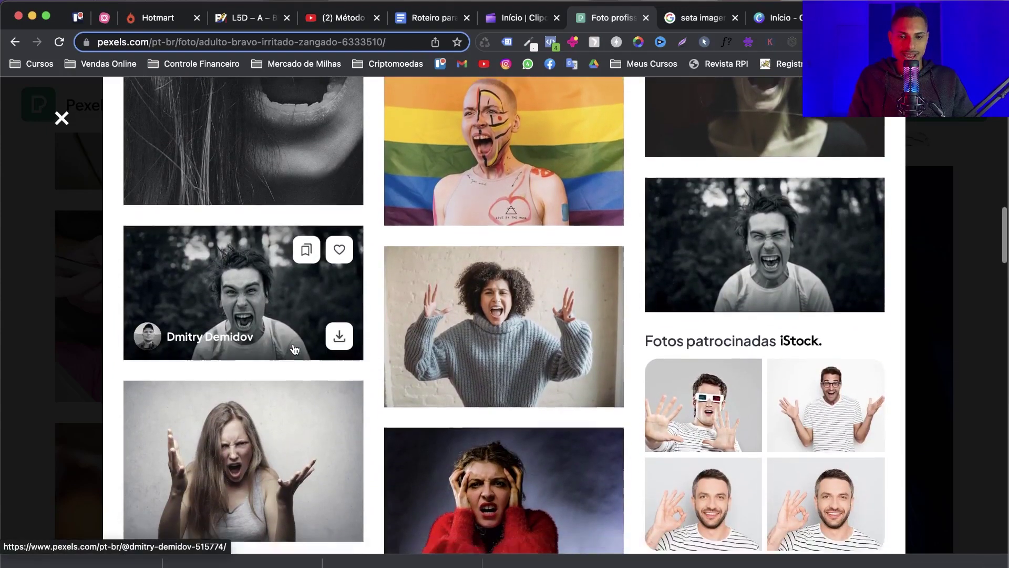
scroll(296, 350, down, 5)
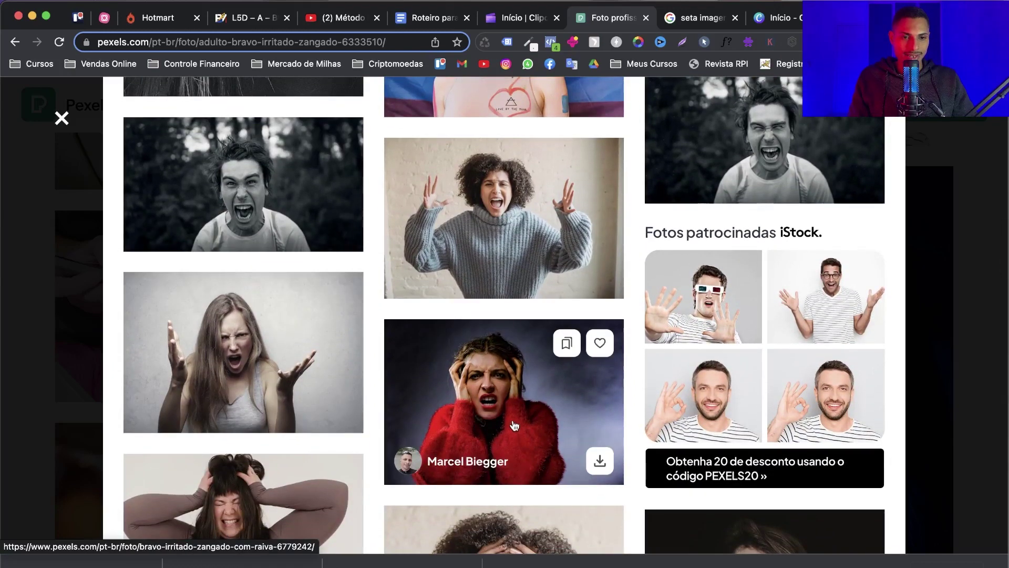
scroll(497, 429, down, 1)
Open the photo of the woman in the red sweater, examine the similar photos below it, and return to the previous photo's suggestions
click(493, 367)
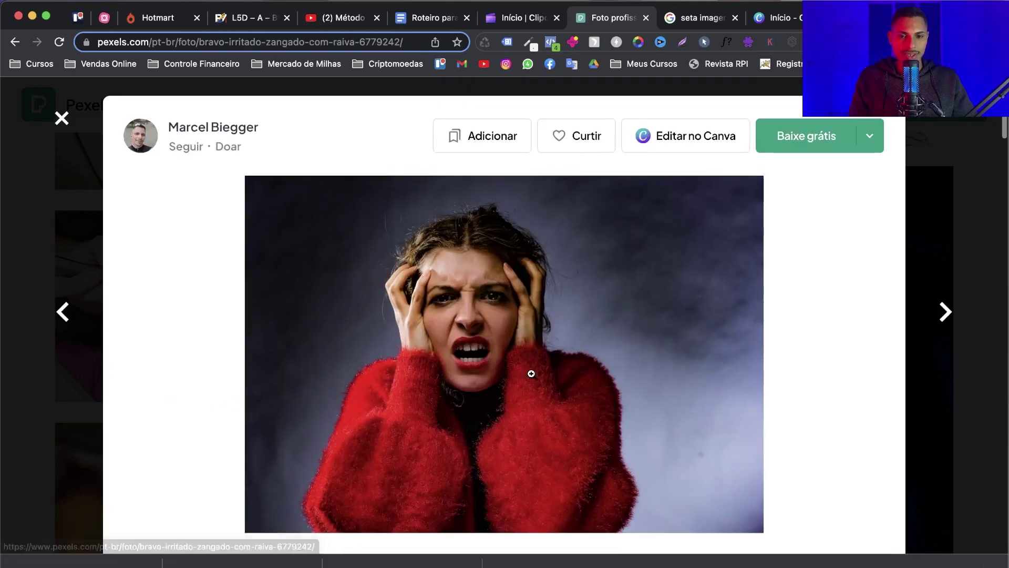
scroll(468, 316, down, 12)
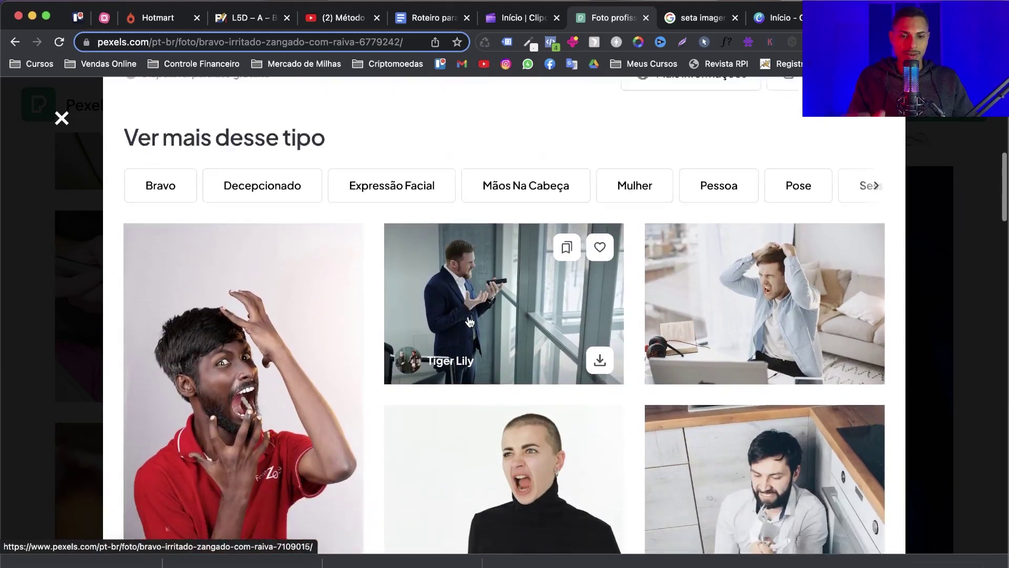
scroll(470, 322, down, 7)
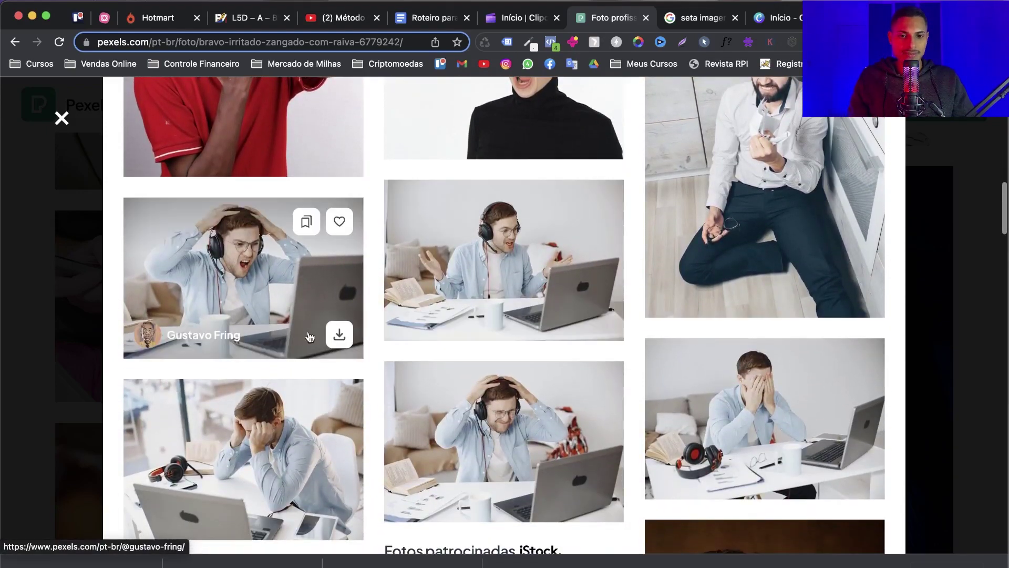
scroll(450, 334, down, 10)
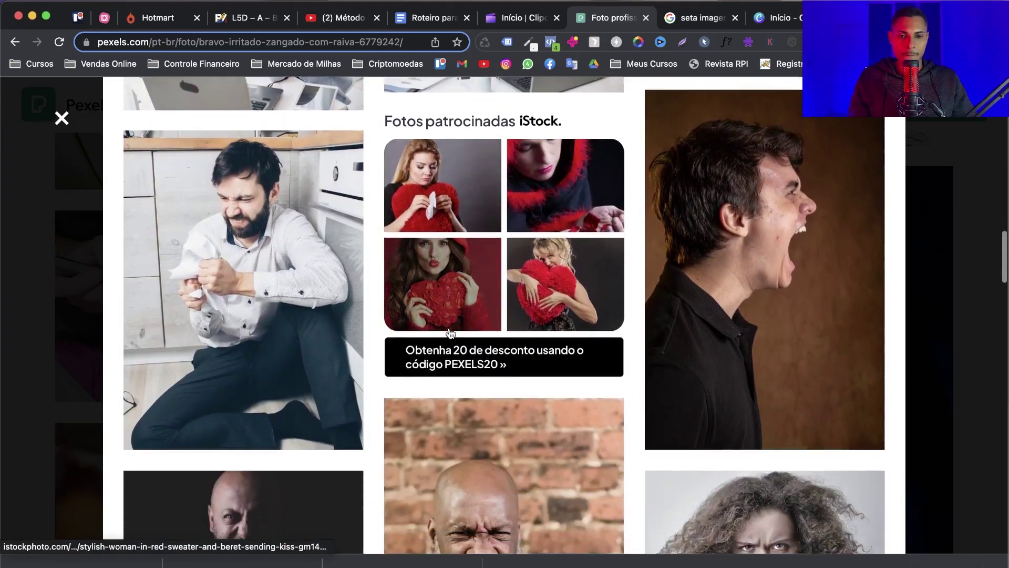
scroll(451, 333, down, 10)
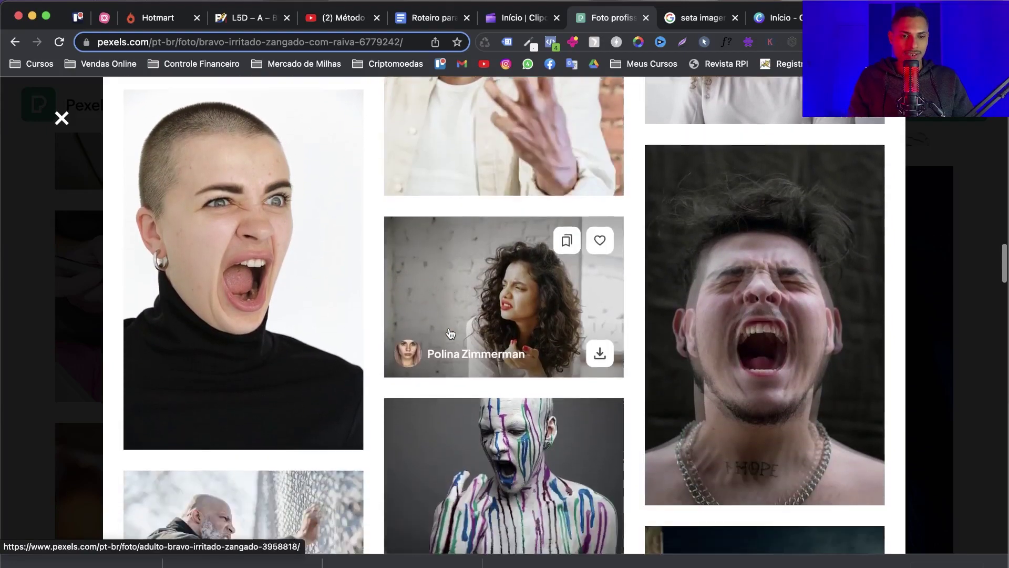
scroll(450, 333, down, 10)
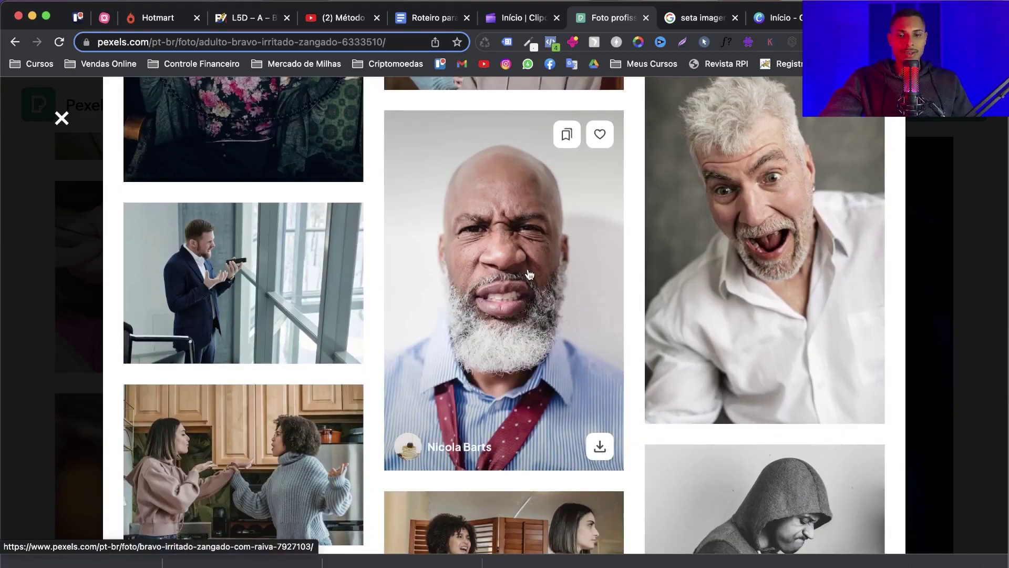
Download the photo of the frowning bald man with a grey beard and loosened red tie, and close its preview
click(508, 278)
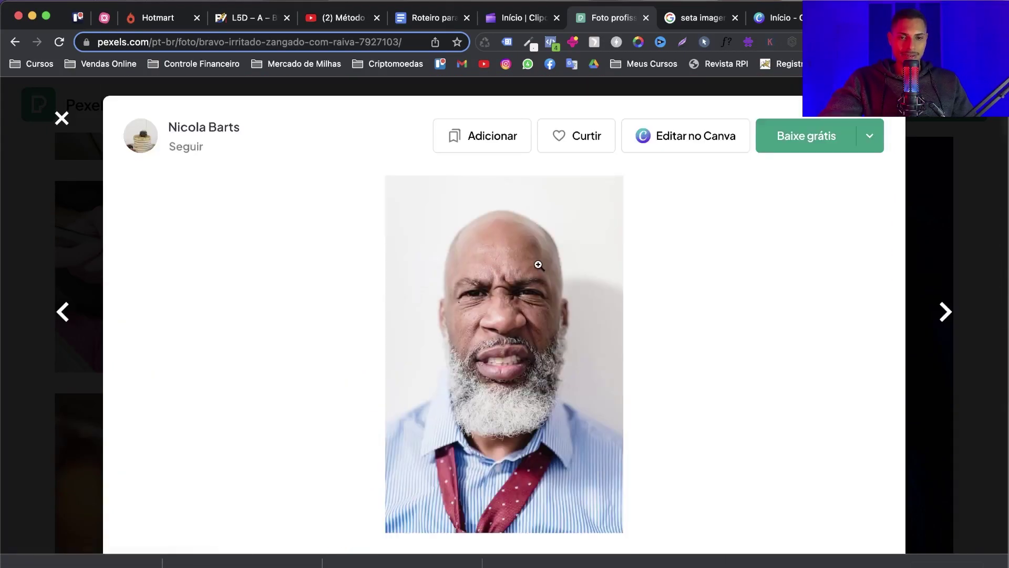
scroll(529, 254, down, 3)
scroll(483, 261, up, 2)
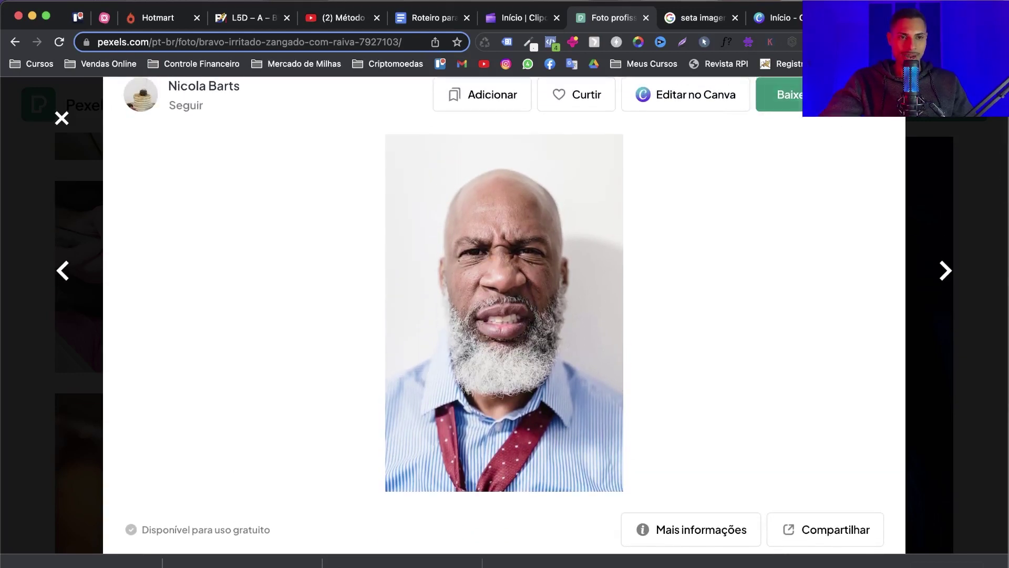
click(783, 95)
scroll(621, 282, down, 3)
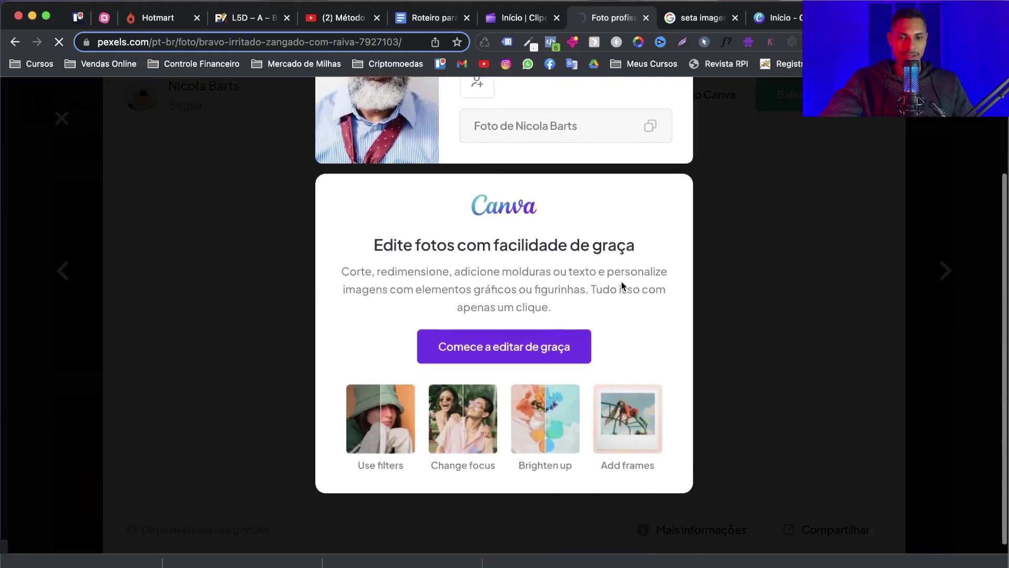
scroll(621, 282, up, 3)
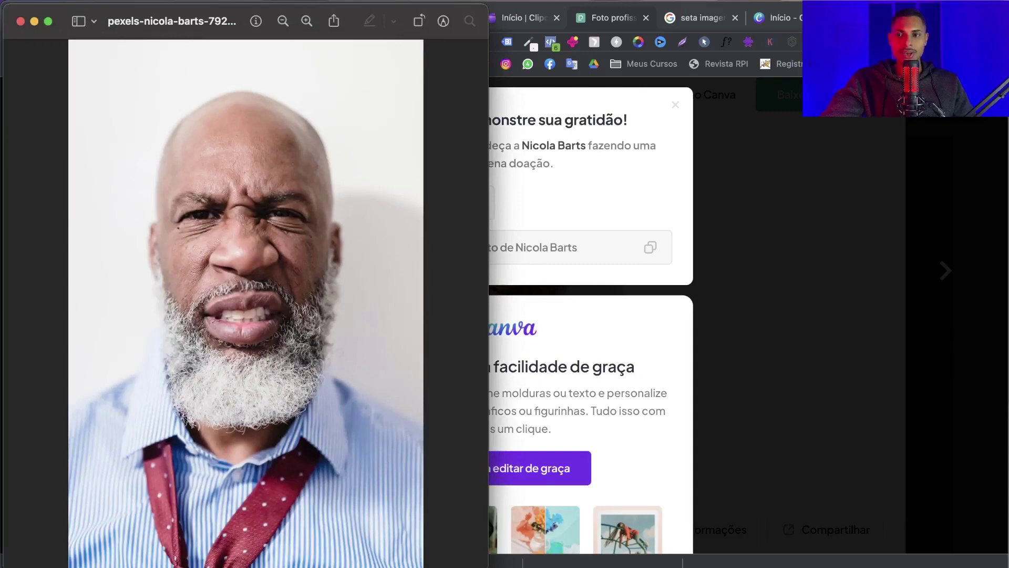
click(20, 21)
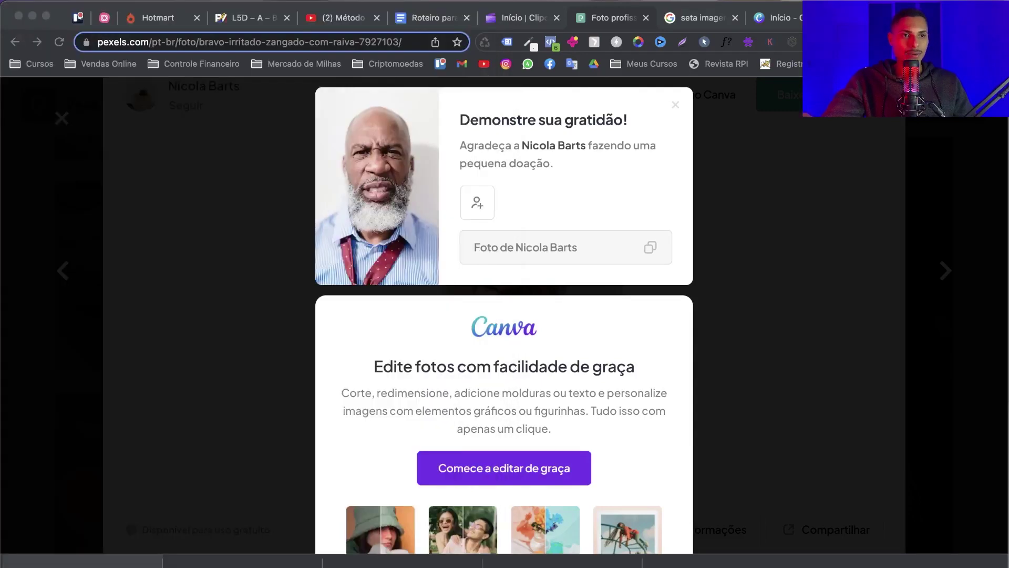
Search Google for "remove bg" in a new browser tab and open the remove.bg site
key(super+t)
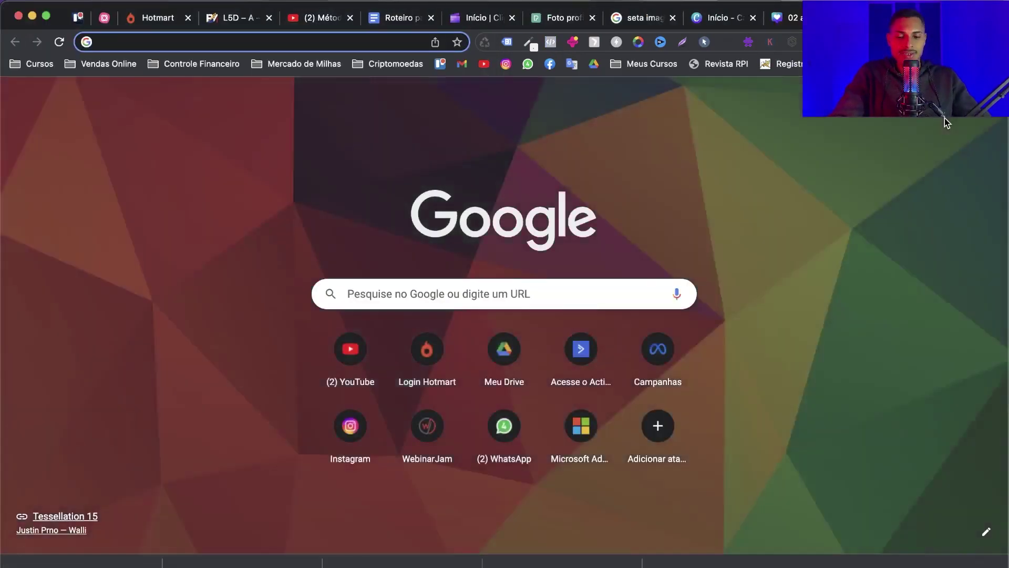
text(remove bg)
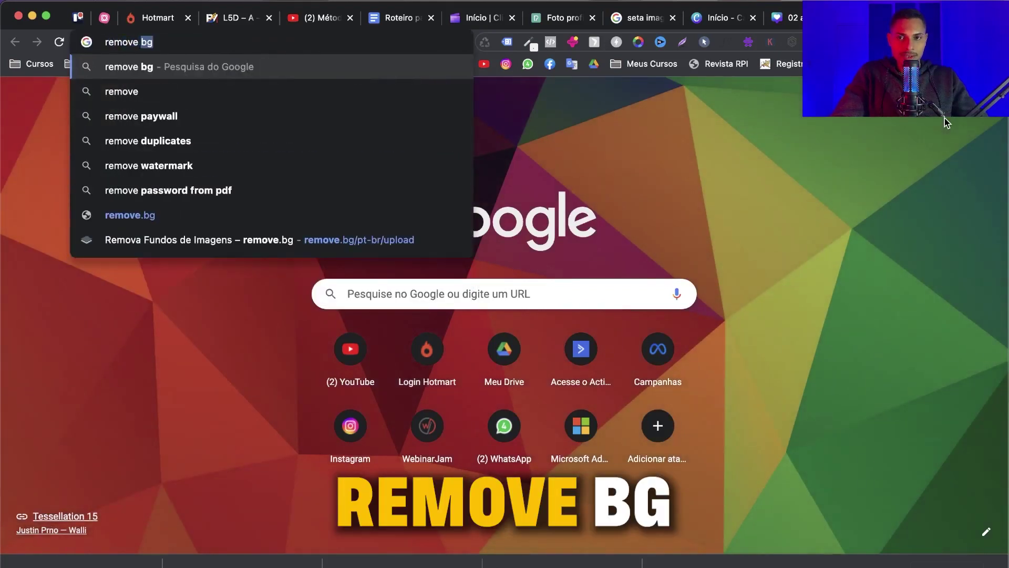
key(Return)
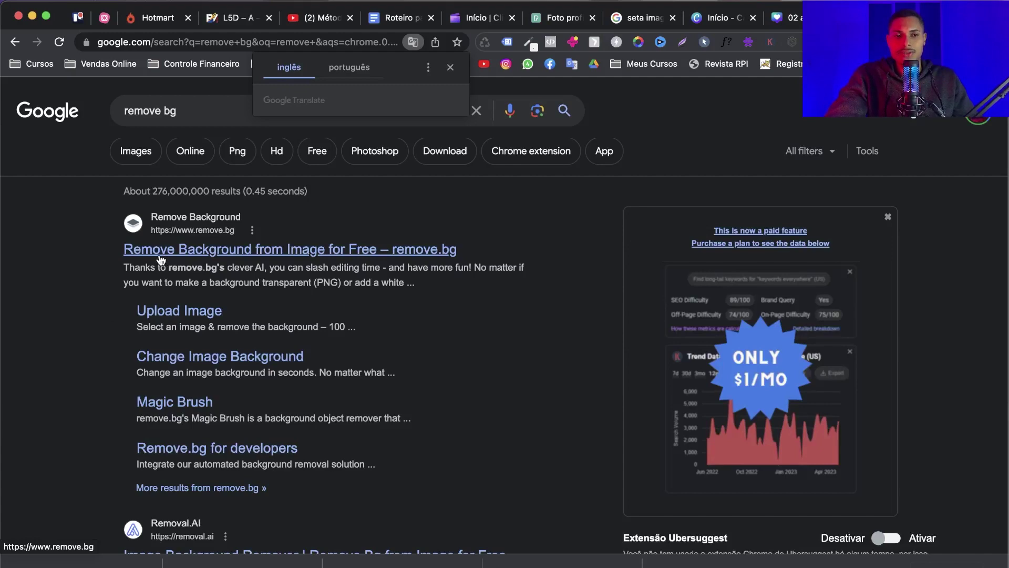
click(214, 252)
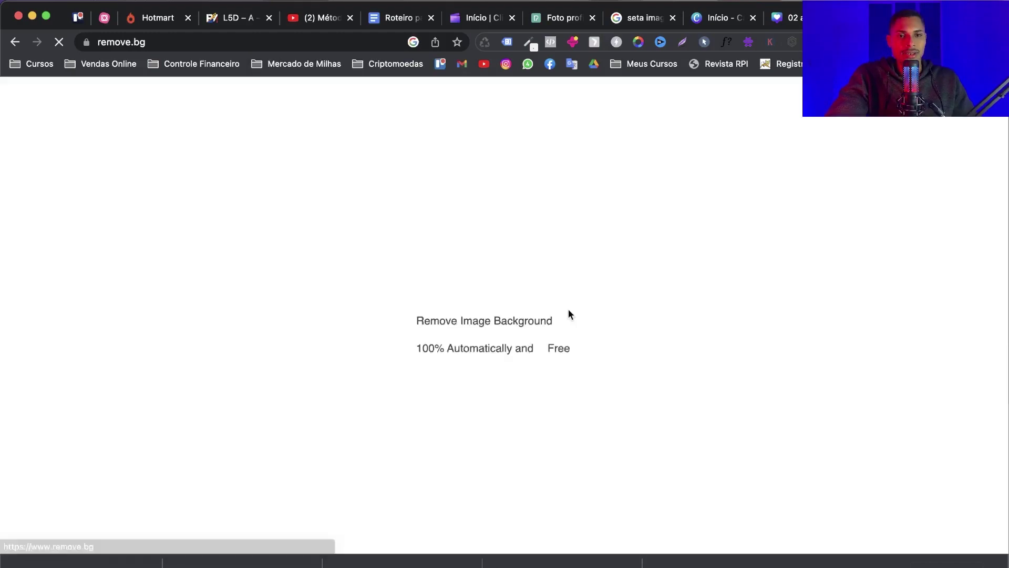
Upload the downloaded bearded-man JPG to remove its background, and download the cut-out at preview size
click(695, 366)
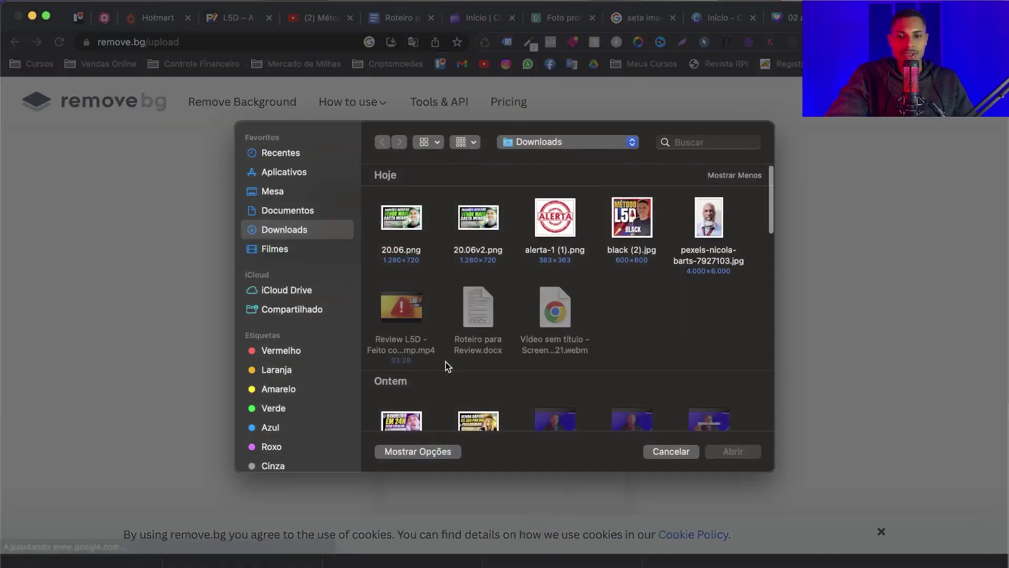
click(733, 450)
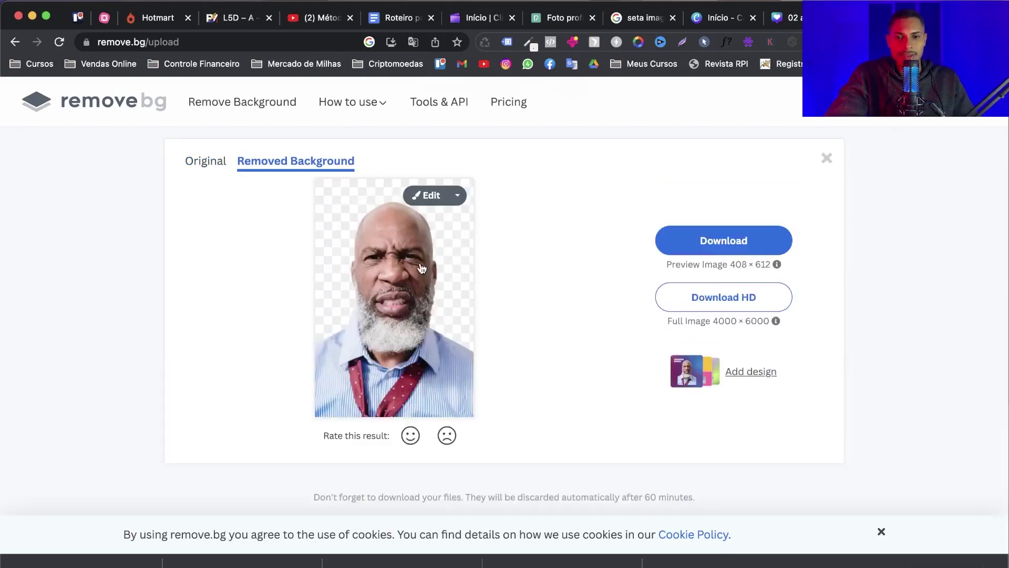
click(730, 247)
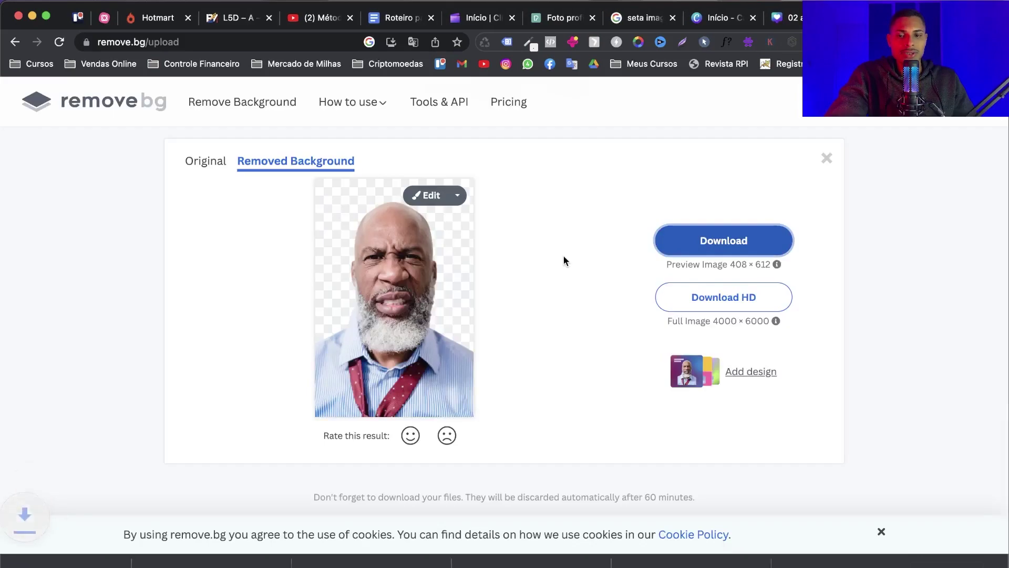
Switch to the "02 alertas" Canva design, upload the cut-out PNG of the bearded man, and place it on the thumbnail
click(714, 17)
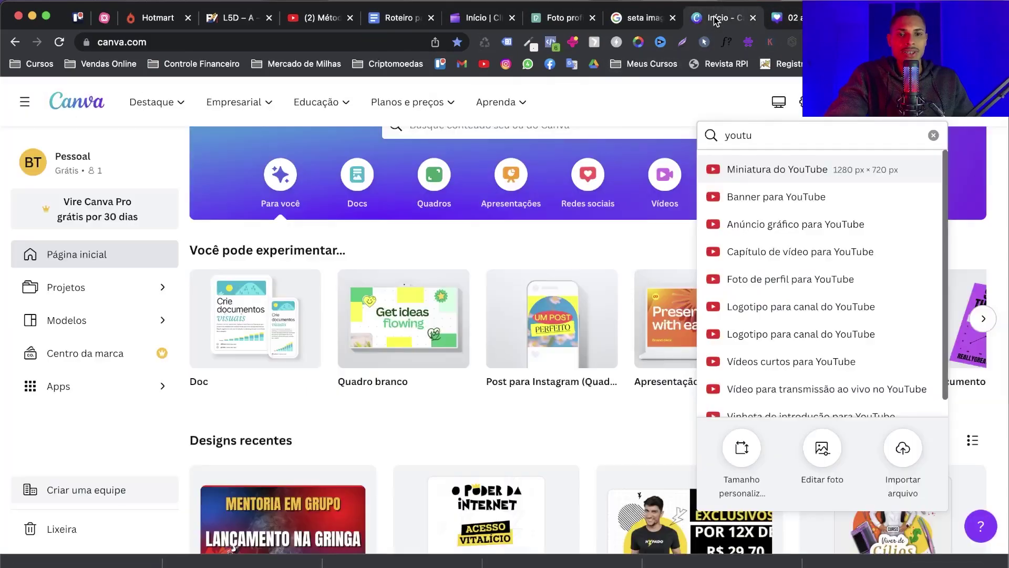
click(786, 19)
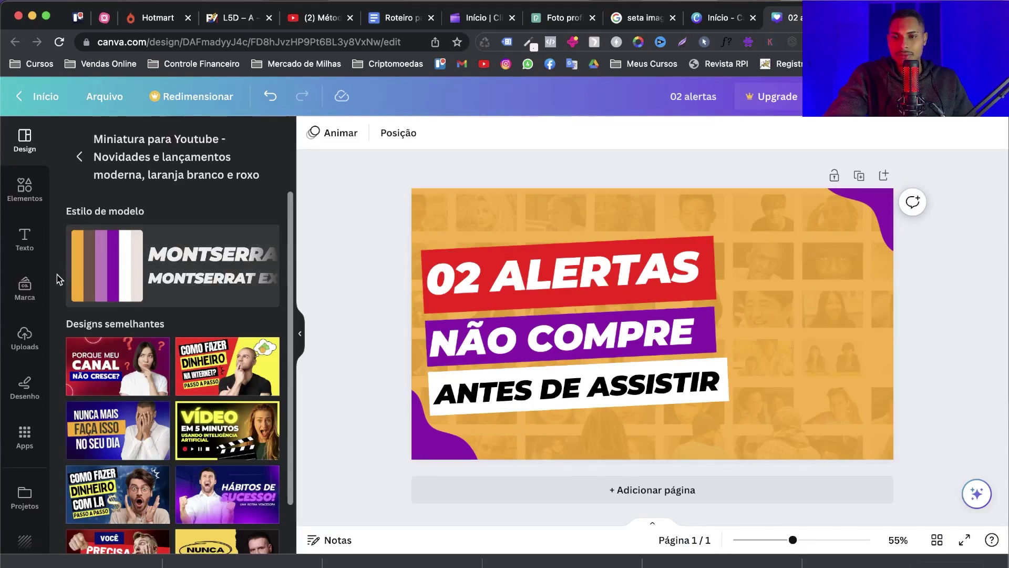
click(26, 334)
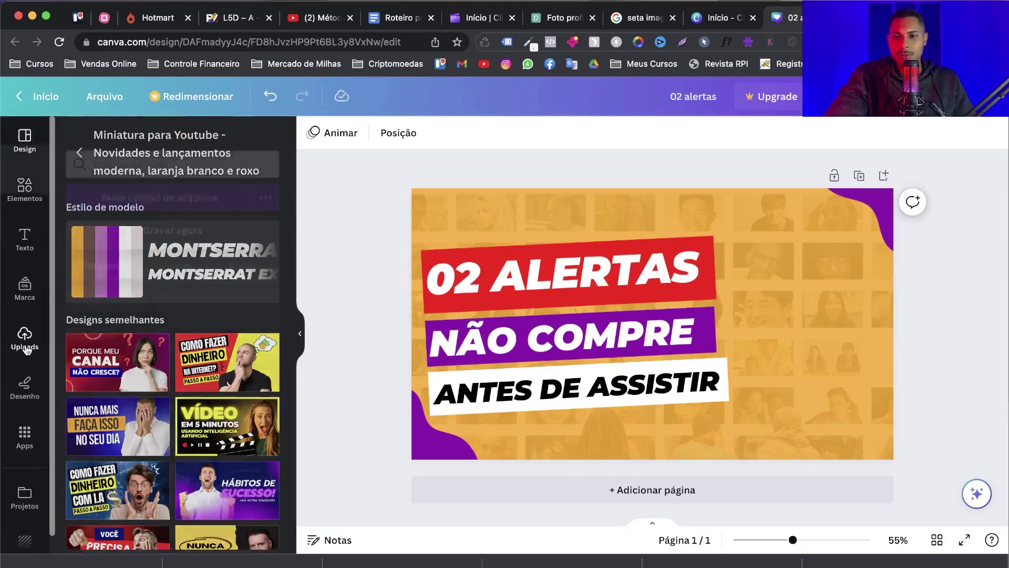
click(141, 180)
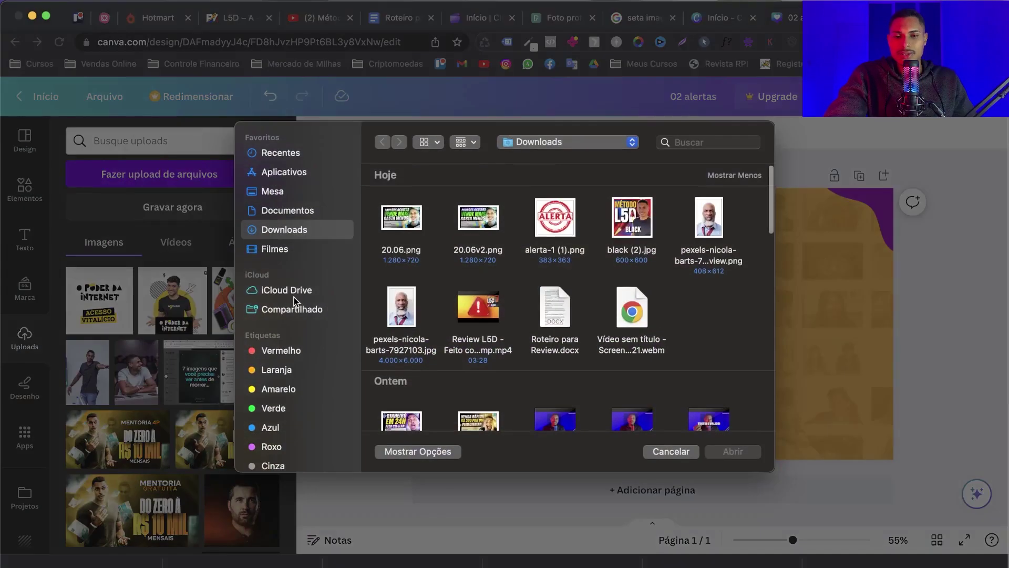
click(718, 251)
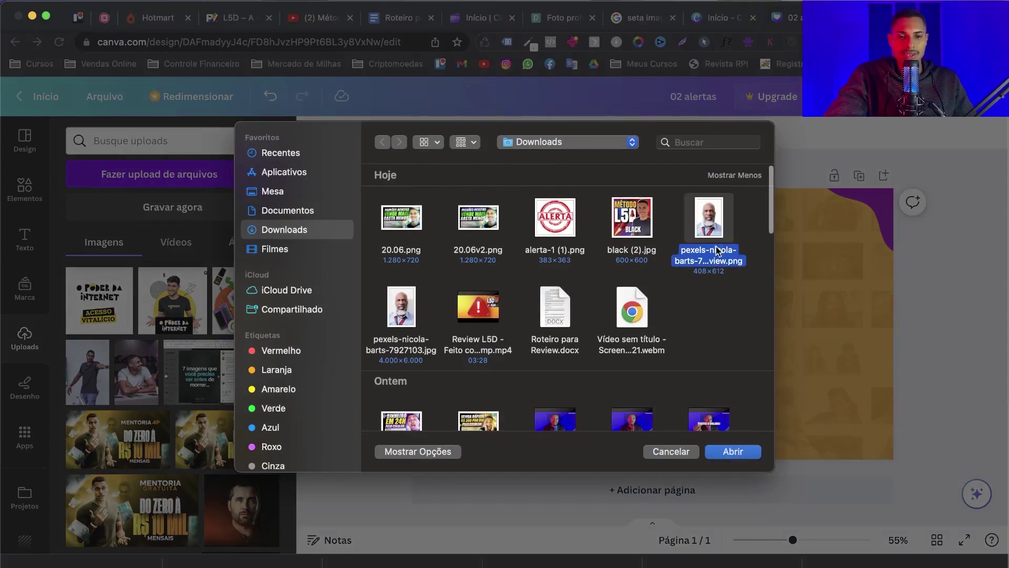
click(732, 452)
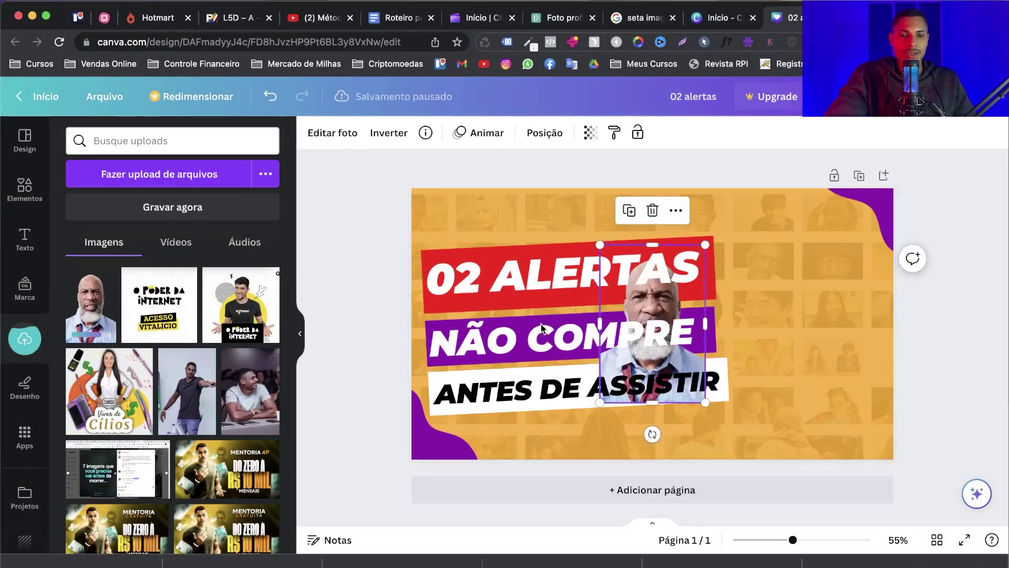
Enlarge the man's cut-out to about 540 × 810 px and position it beside the headline text along the thumbnail's right edge
drag(705, 402, 752, 473)
drag(683, 427, 823, 416)
drag(738, 229, 680, 155)
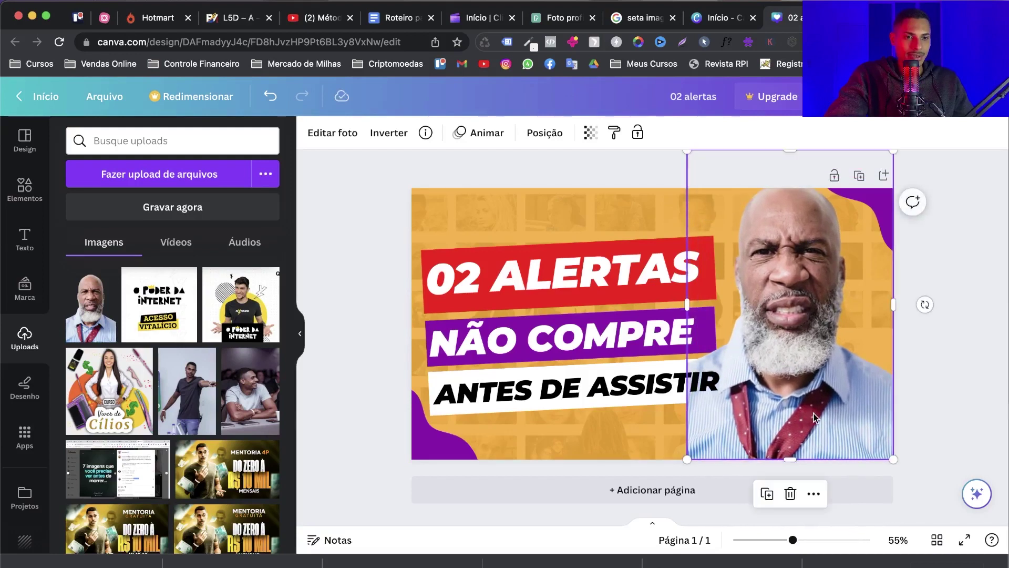
drag(814, 416, 823, 425)
drag(693, 156, 699, 164)
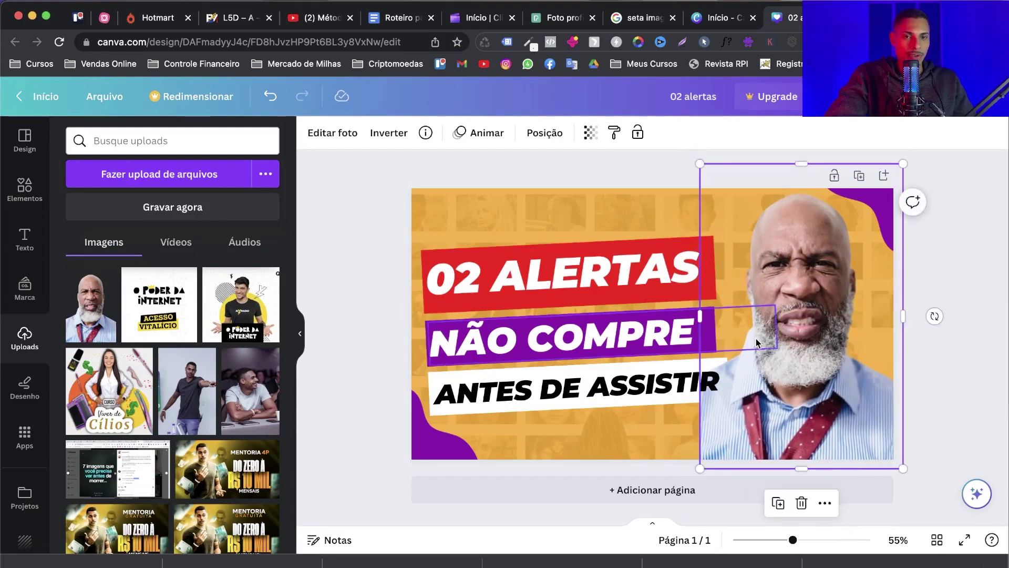
Send the man's cut-out behind the text banners, enlarge it to about 605 × 907 px, and adjust its position
click(545, 135)
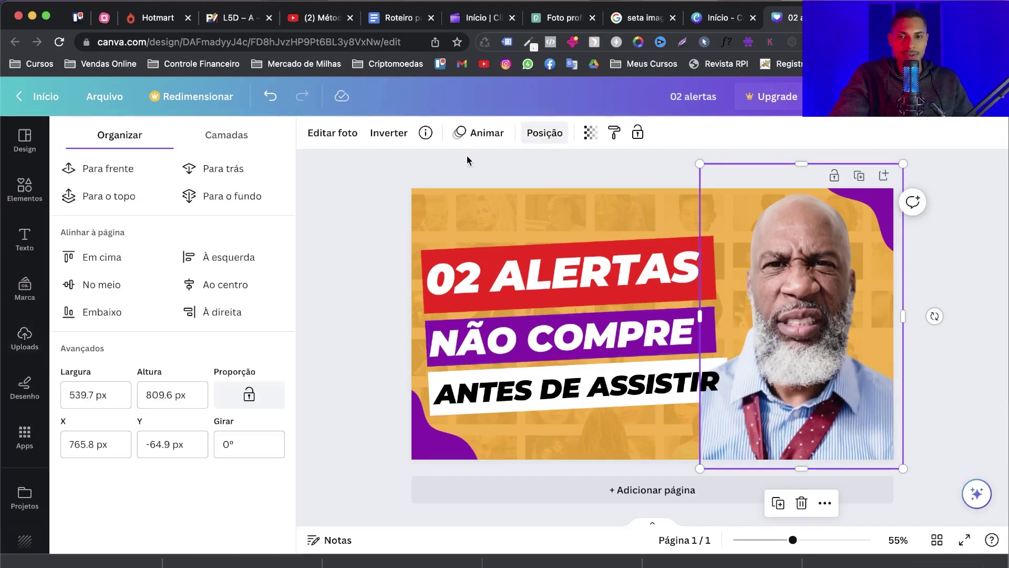
click(217, 195)
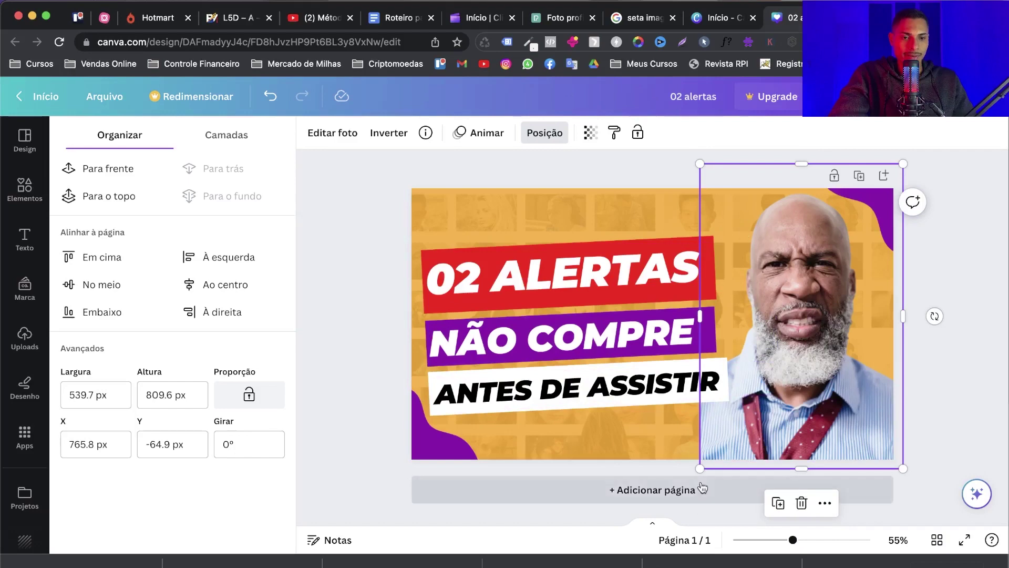
drag(699, 468, 675, 505)
drag(832, 442, 843, 433)
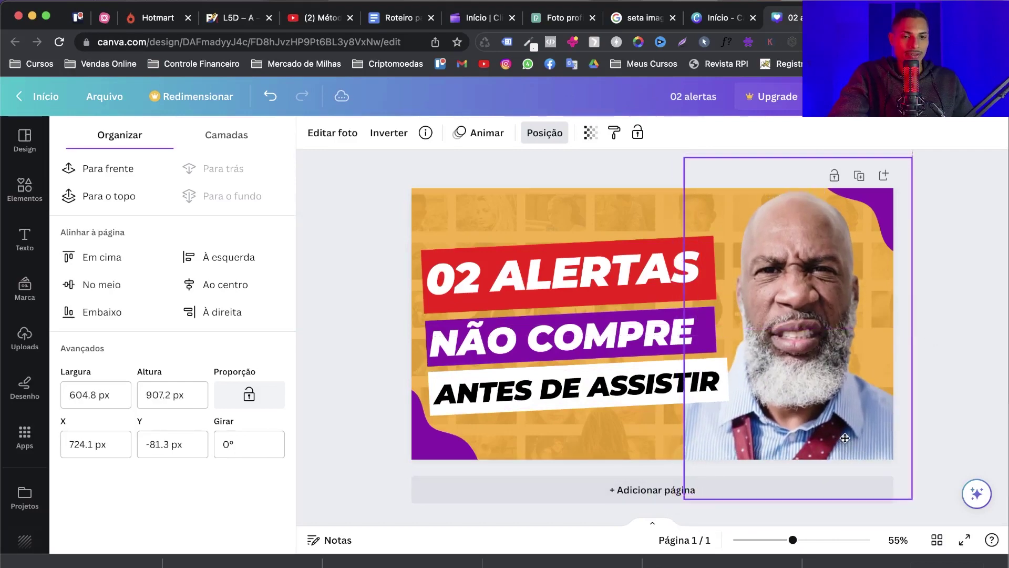
click(982, 387)
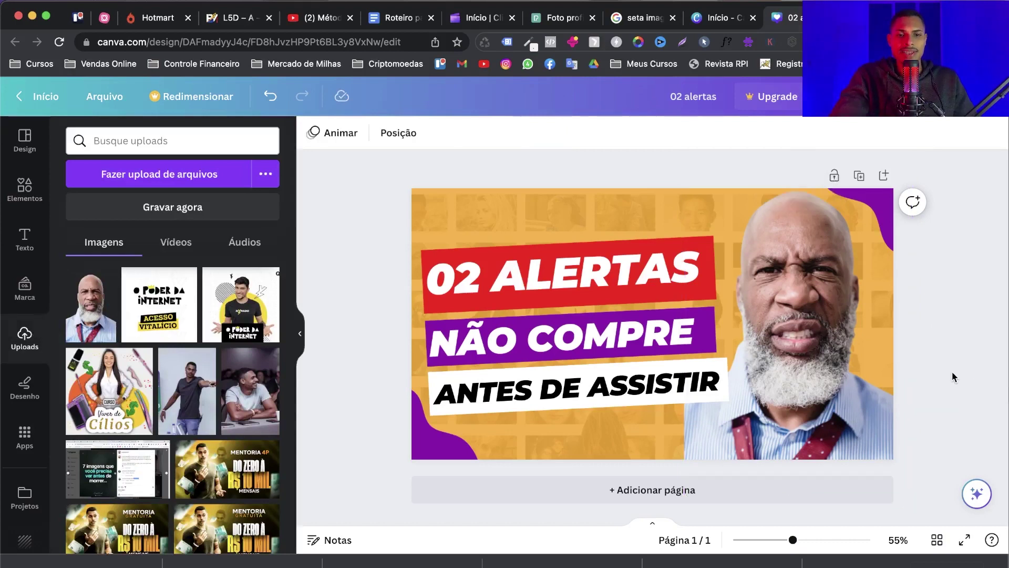
Try red, purple and orange from the document colours on the thumbnail background, then set it to white (#ffffff)
click(503, 194)
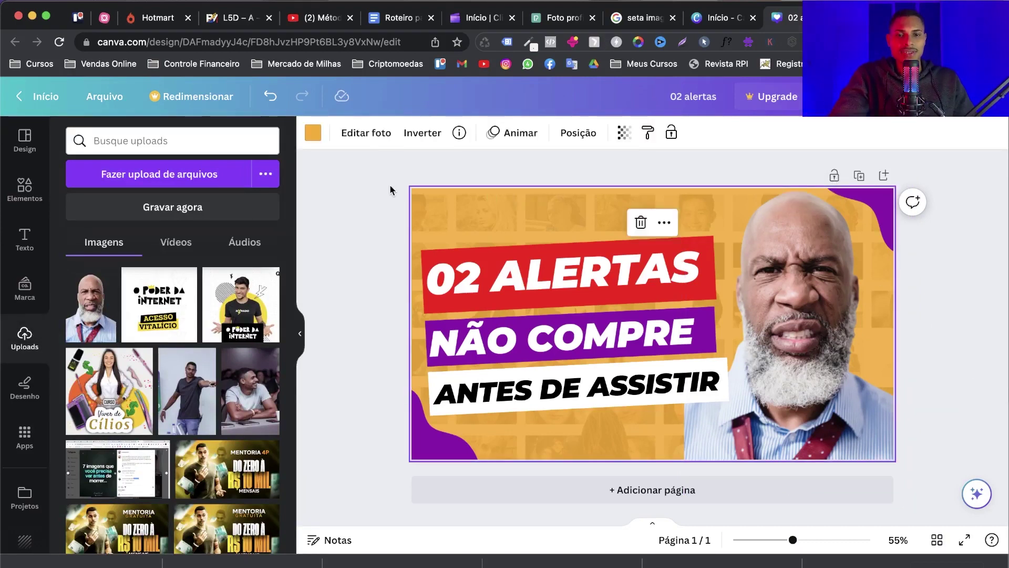
click(313, 134)
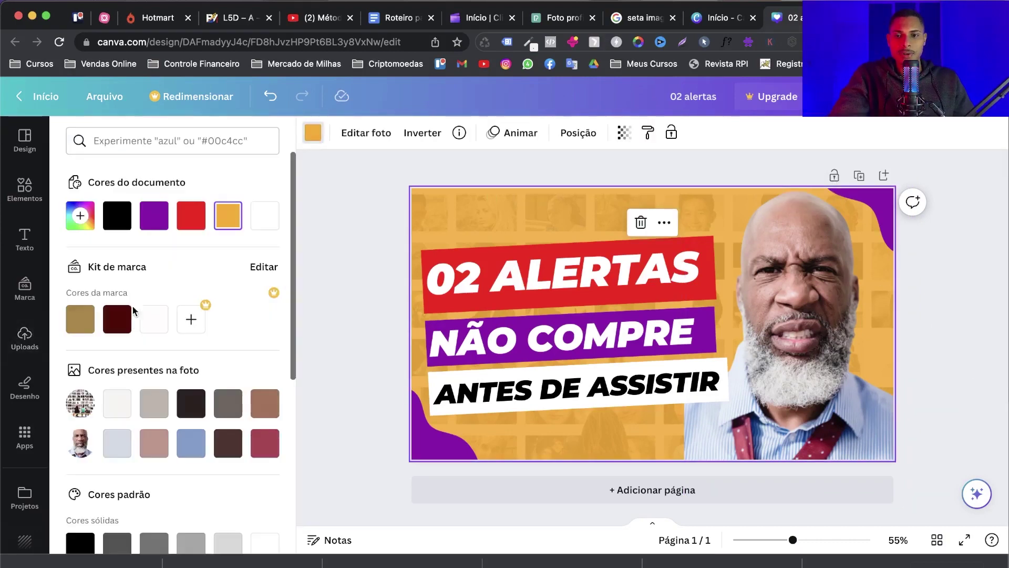
click(187, 224)
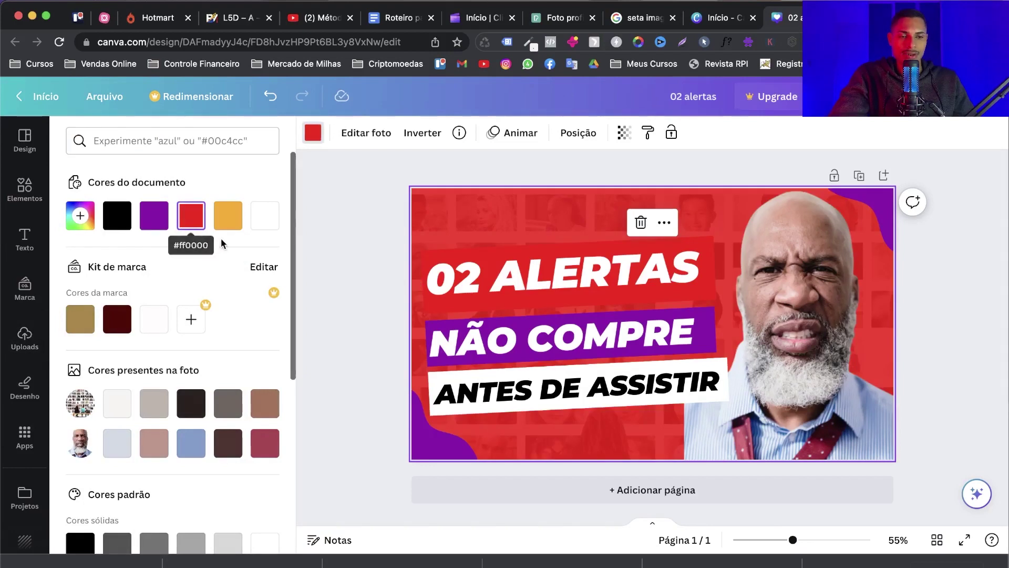
click(162, 224)
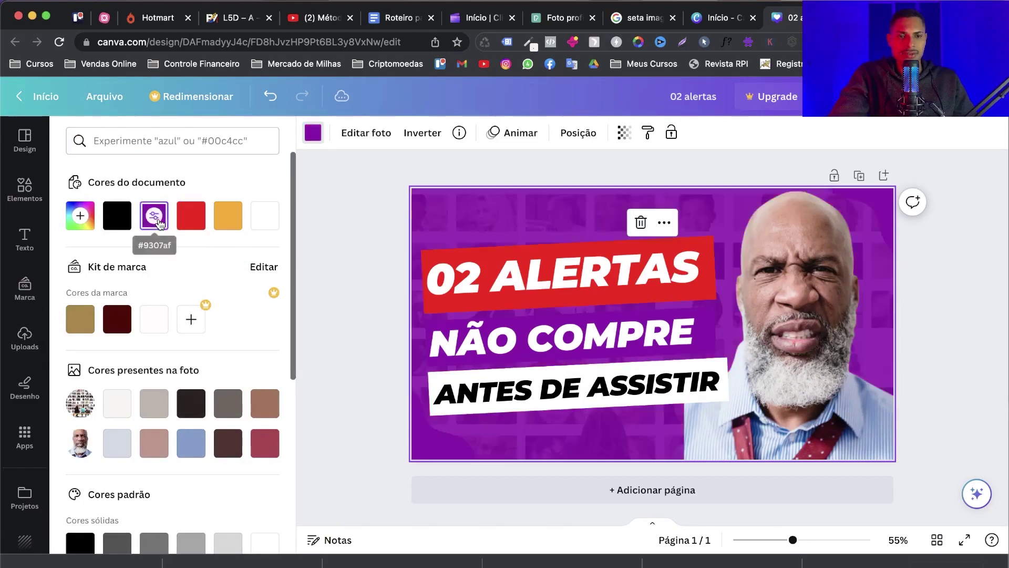
click(227, 225)
click(264, 216)
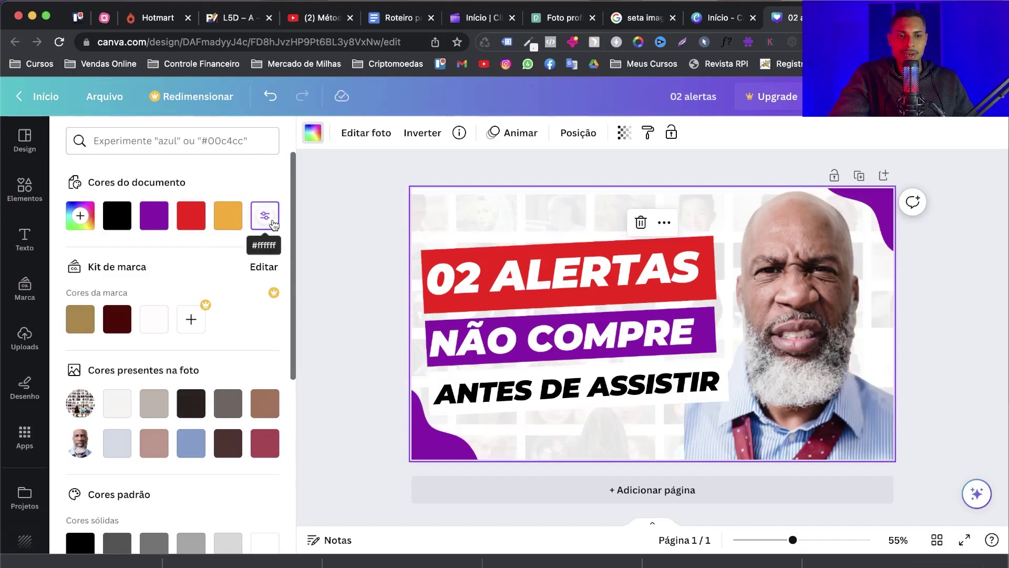
Try black from the document colours on the thumbnail background, then set the background to the orange-yellow document colour
click(116, 221)
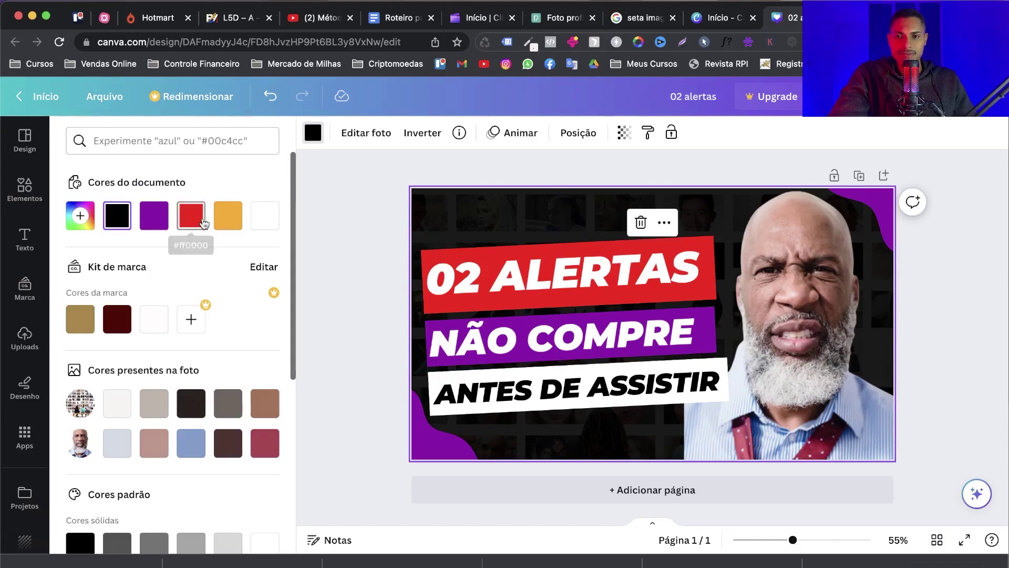
click(240, 222)
click(966, 298)
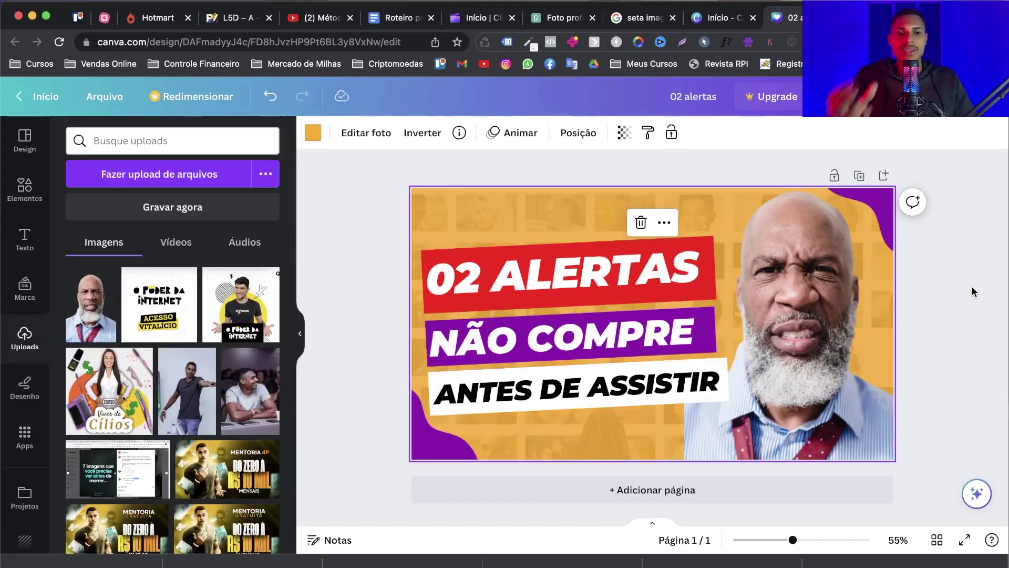
click(972, 286)
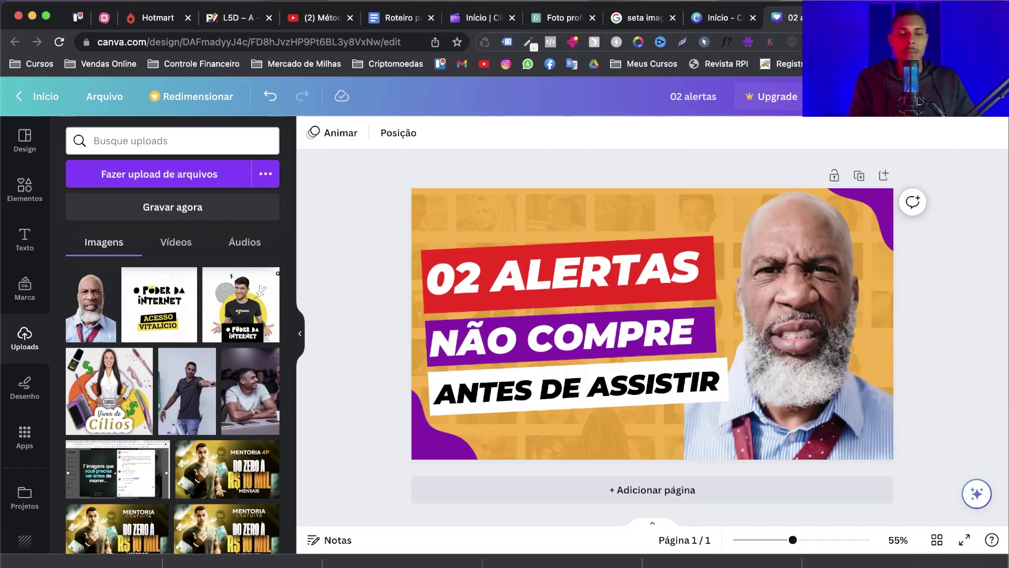
Download the finished thumbnail design as a PNG at 1.280 × 720 px
click(962, 96)
scroll(804, 406, down, 2)
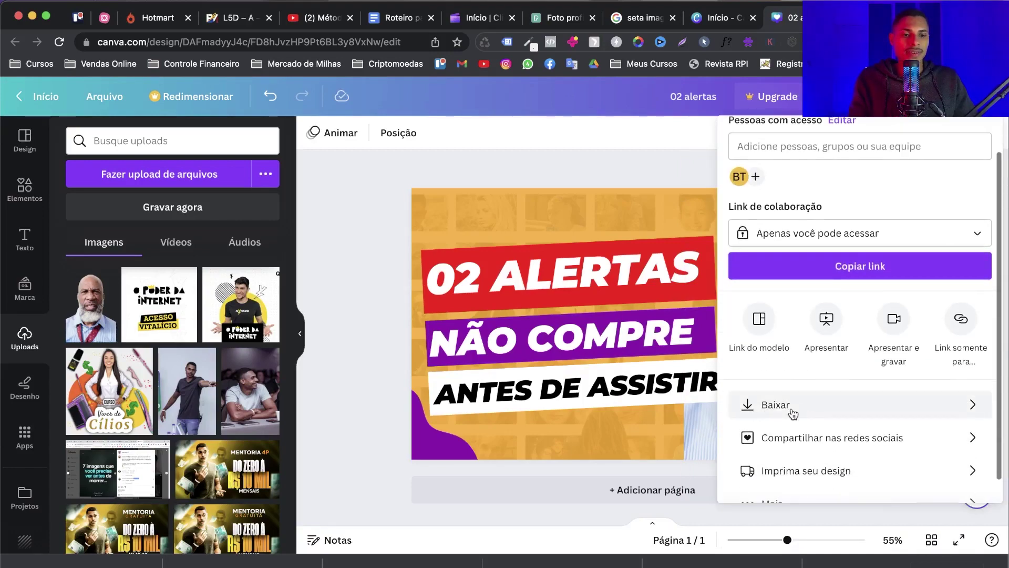
click(785, 413)
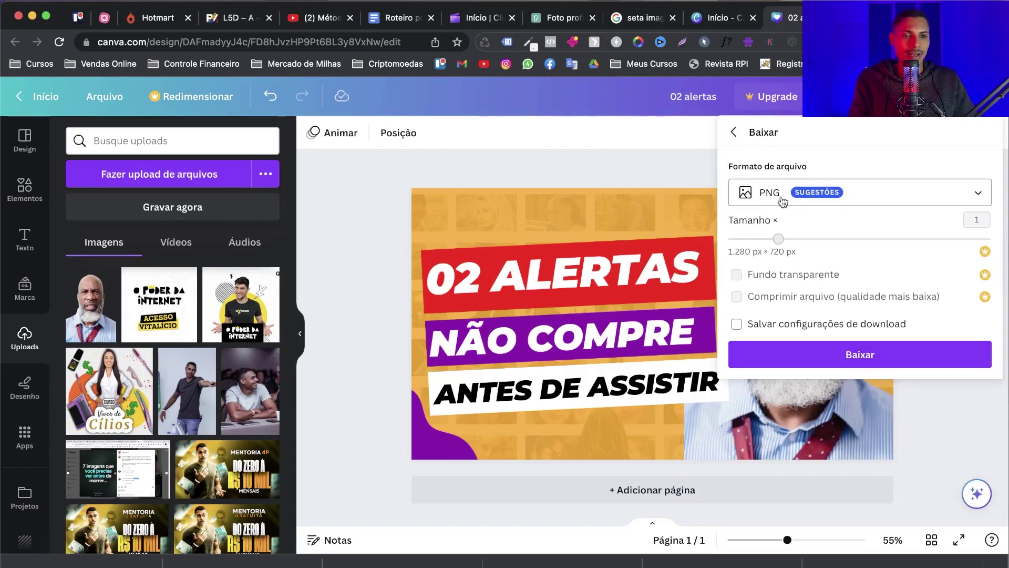
click(847, 353)
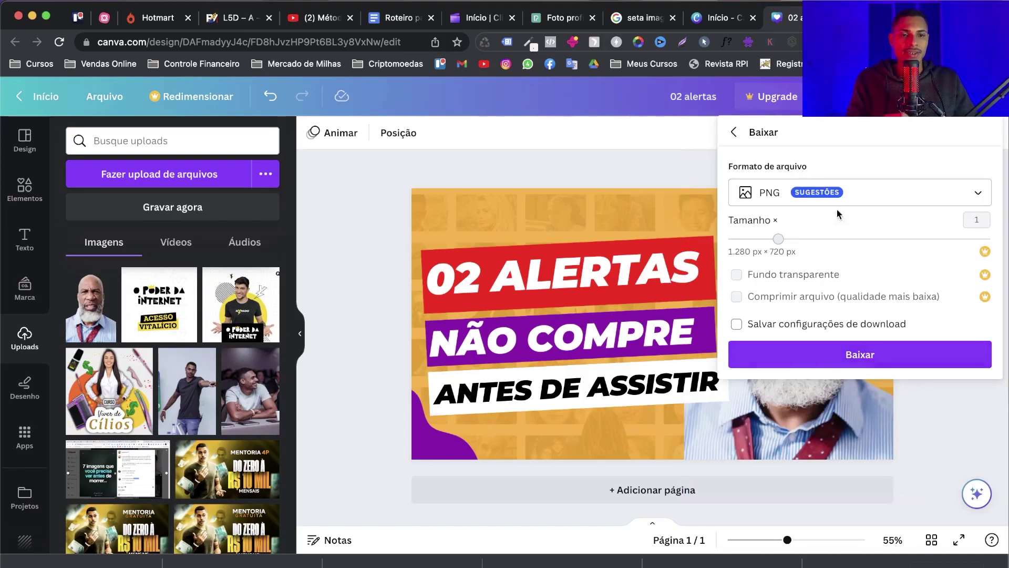